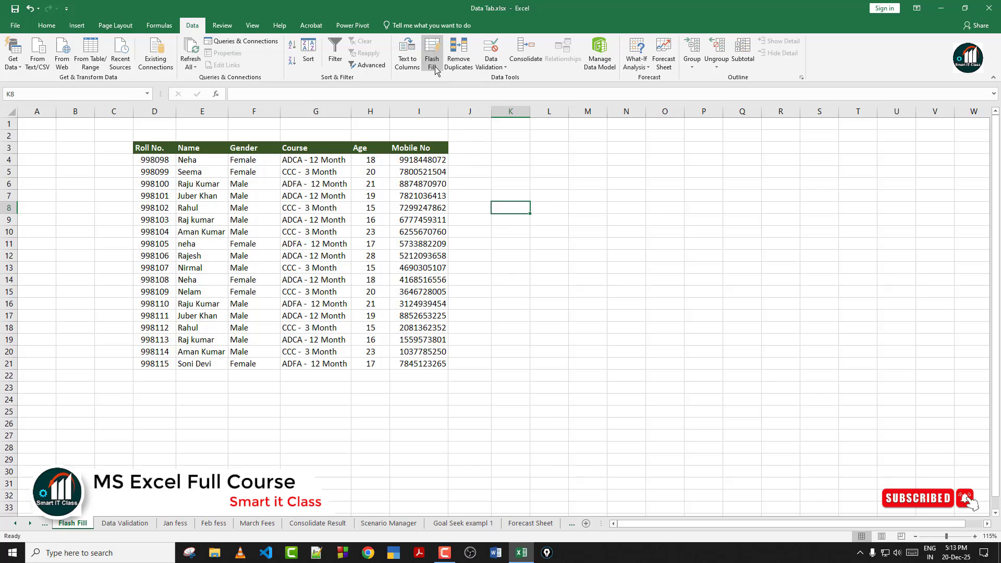
# Enter "ADCA" in J4 as the example and Flash Fill column J with the course codes.
pyautogui.click(469, 160)
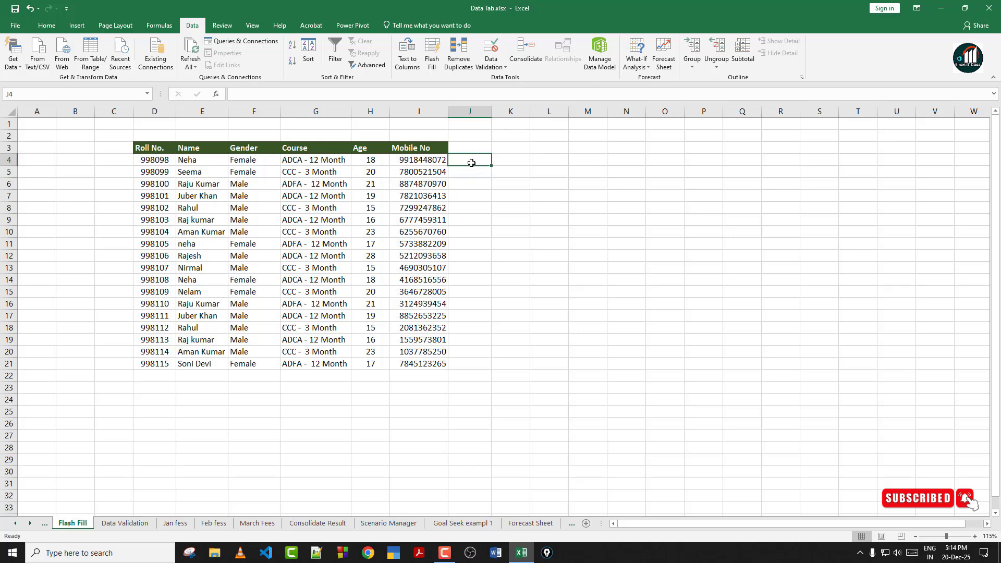
pyautogui.write('ADCA')
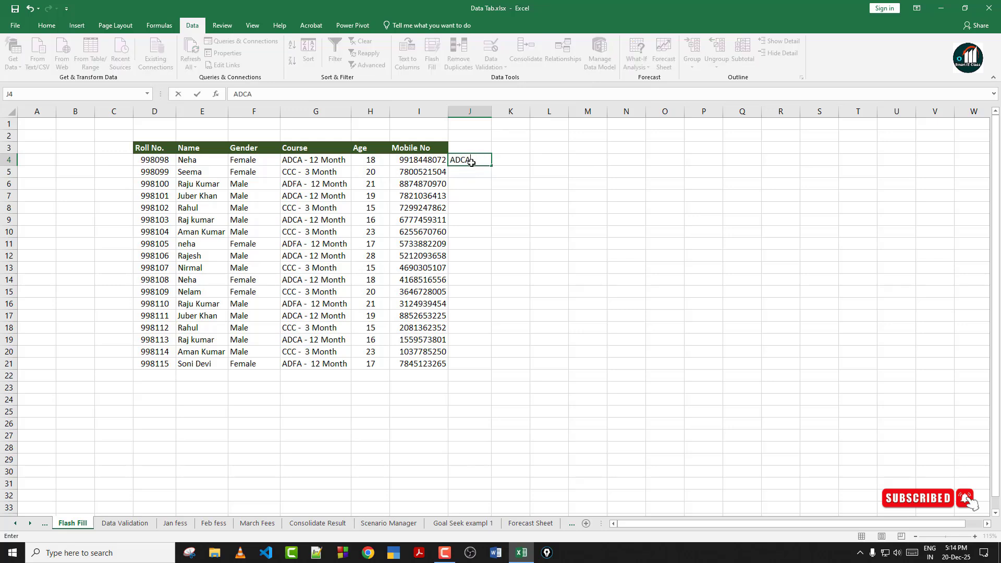
pyautogui.press('Return')
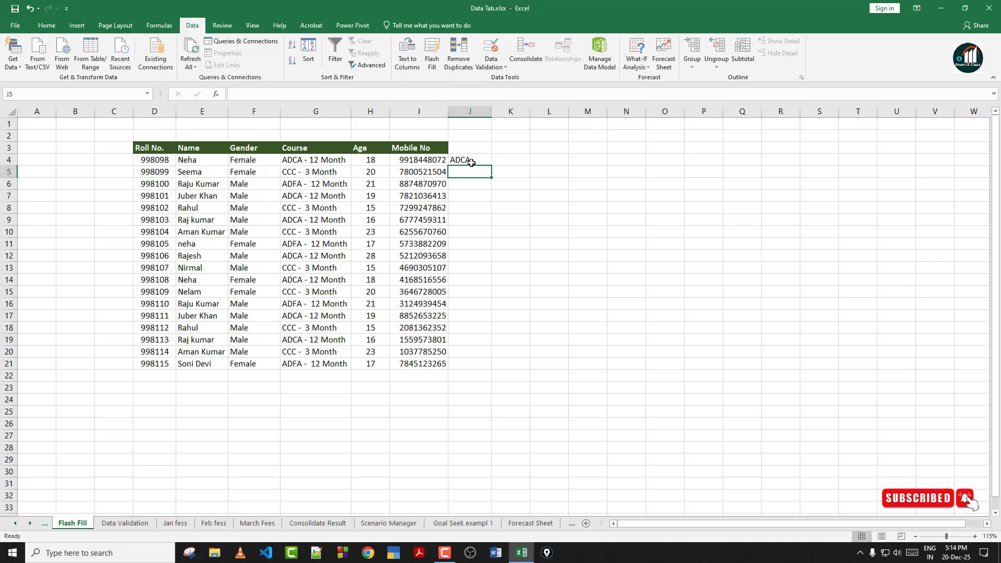
pyautogui.click(468, 162)
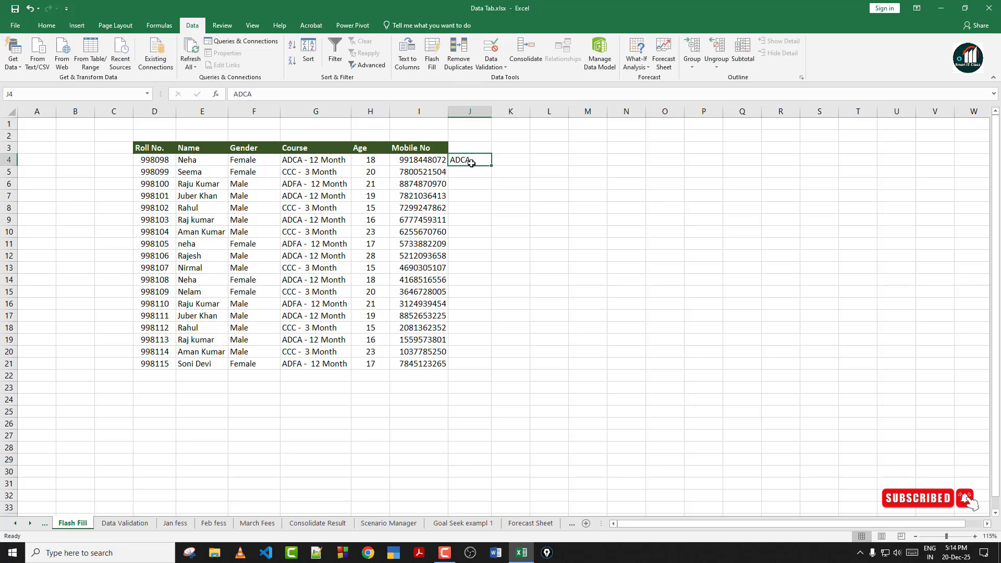
pyautogui.click(431, 52)
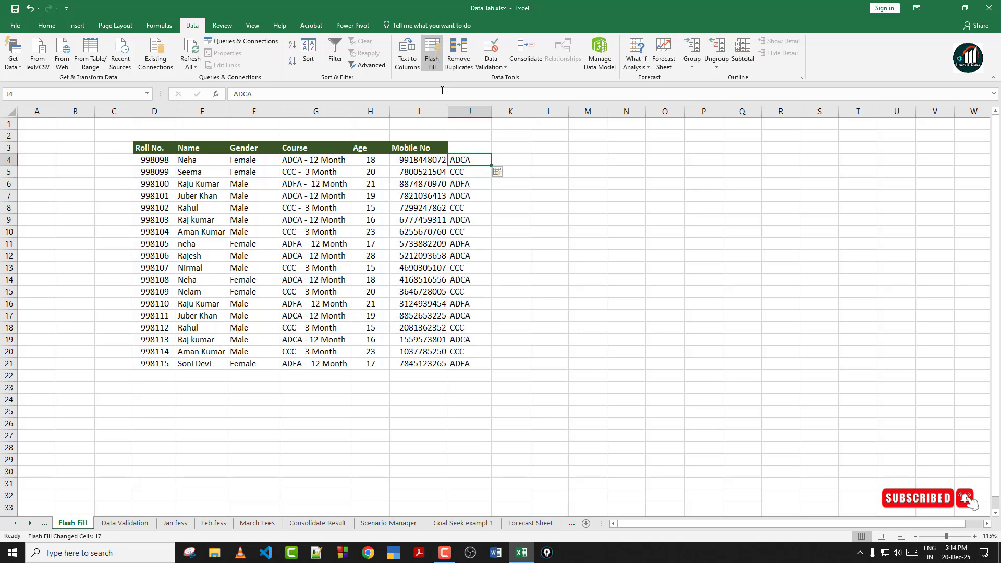
pyautogui.click(469, 197)
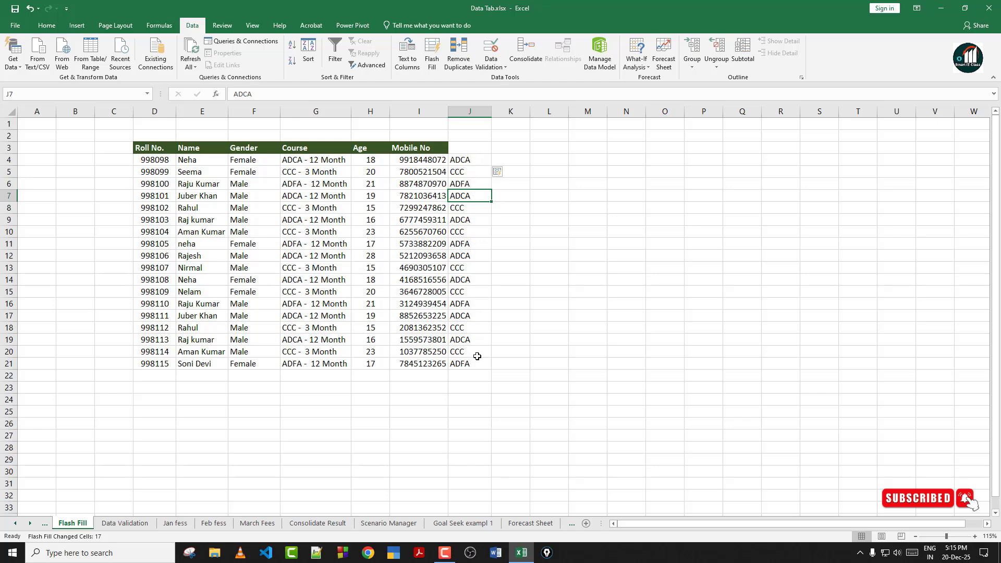
# Flash Fill column K with the course durations from the example "12 Month" in K4, and widen the column slightly.
pyautogui.click(521, 163)
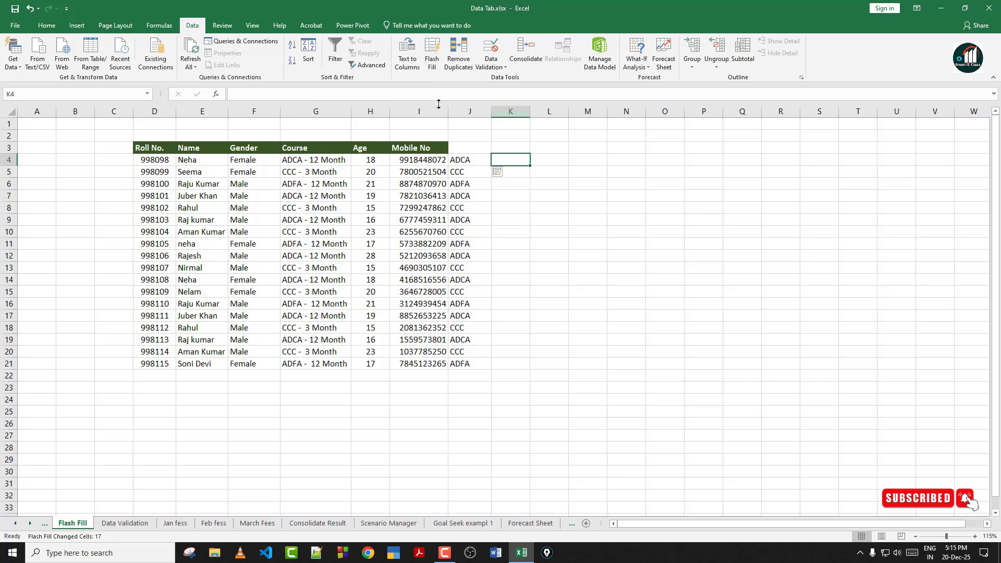
pyautogui.write('1')
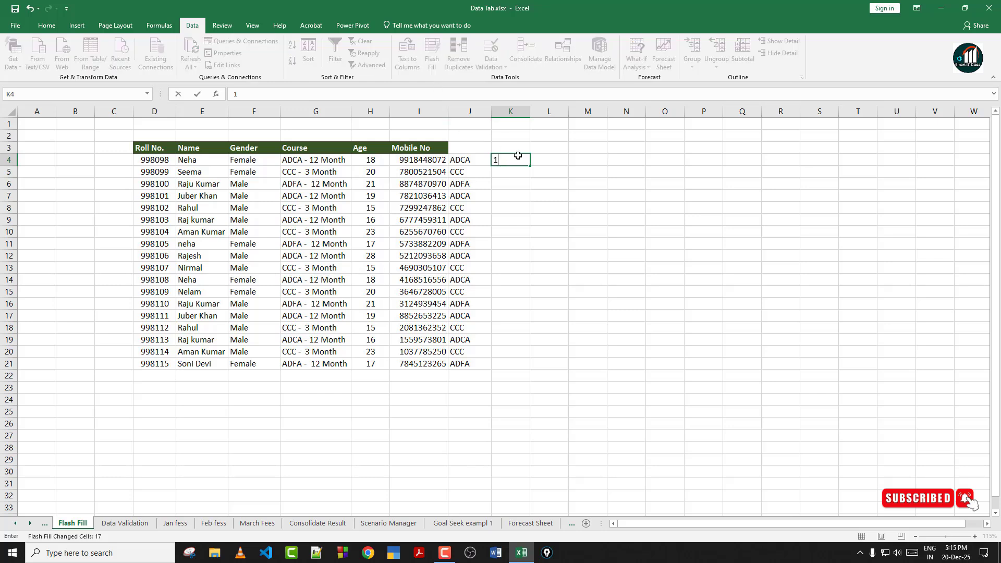
pyautogui.write('2 Month')
pyautogui.press('Return')
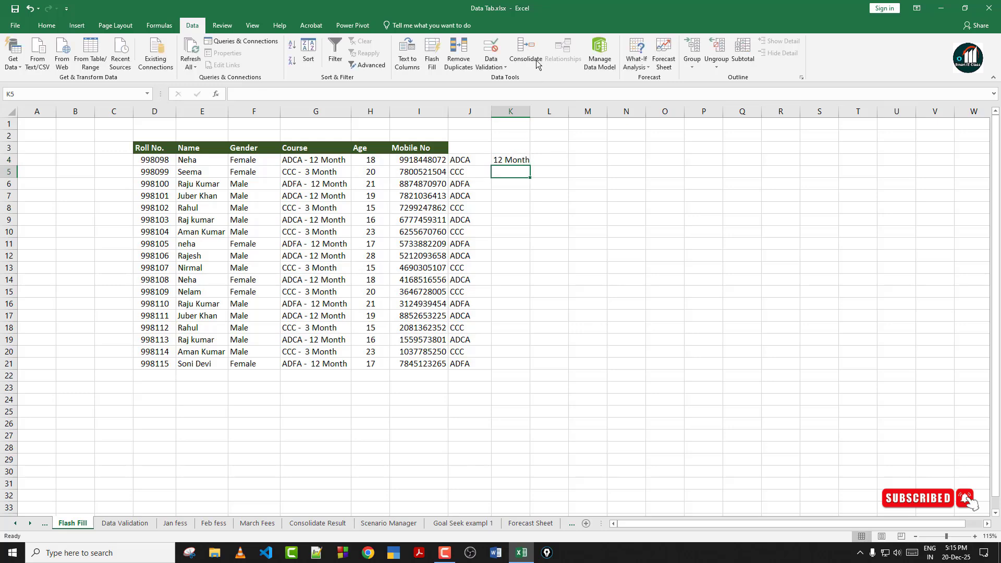
pyautogui.click(513, 157)
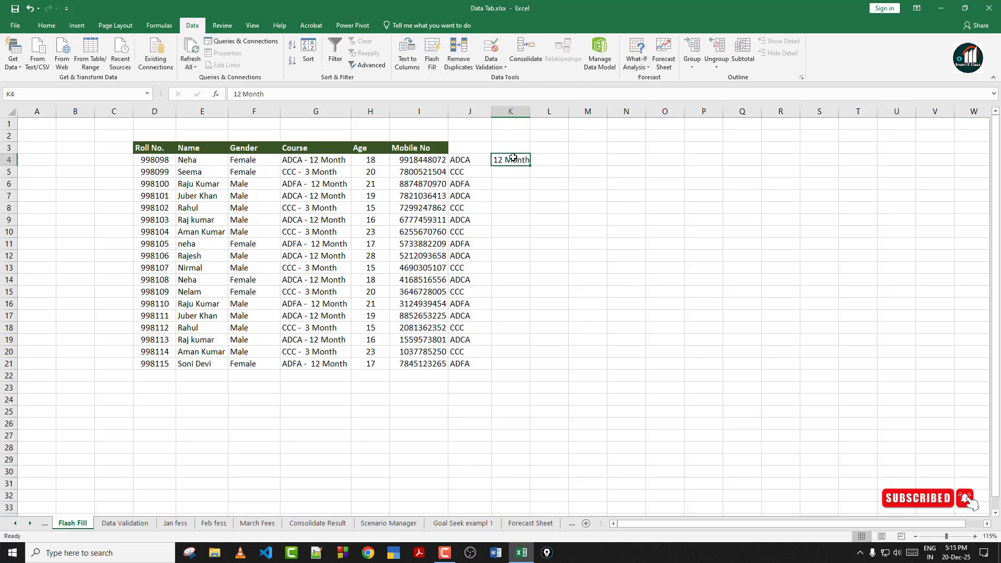
pyautogui.click(433, 64)
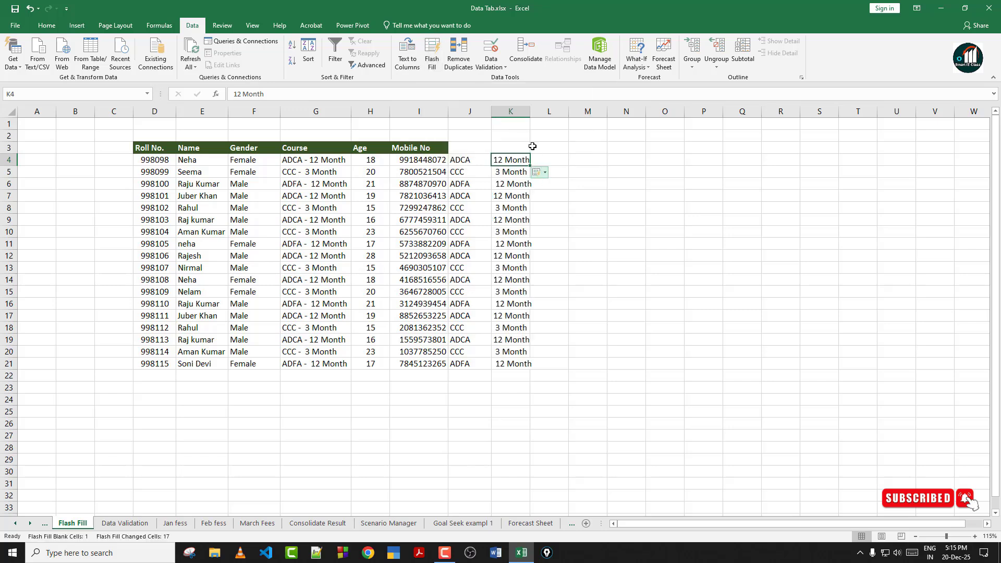
pyautogui.moveTo(528, 108); pyautogui.dragTo(533, 107)
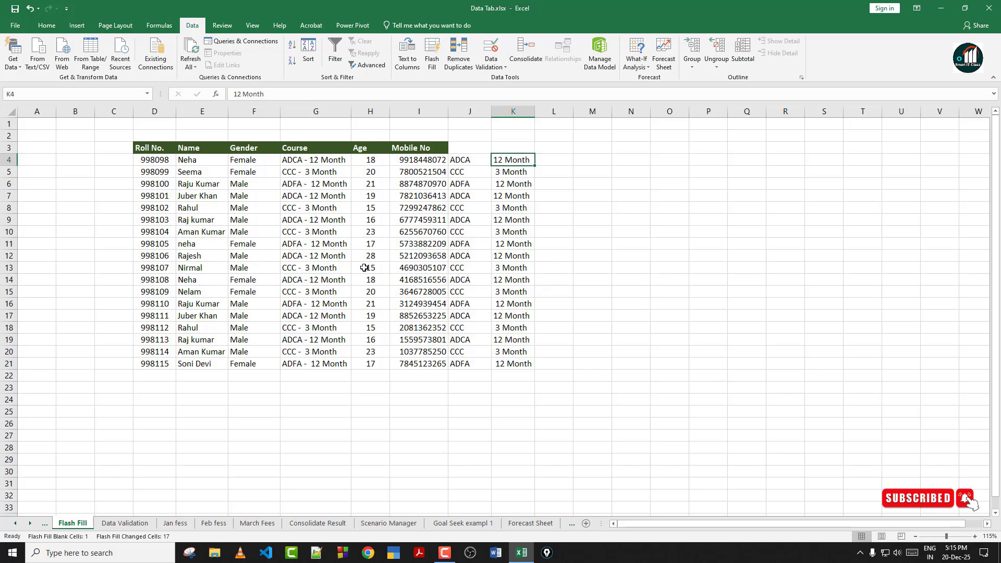
# Enter the first four digits of the first mobile number in L4 and Flash Fill column L from it.
pyautogui.moveTo(312, 160)
pyautogui.mouseDown()
pyautogui.moveTo(312, 279)
pyautogui.moveTo(298, 166)
pyautogui.mouseUp()
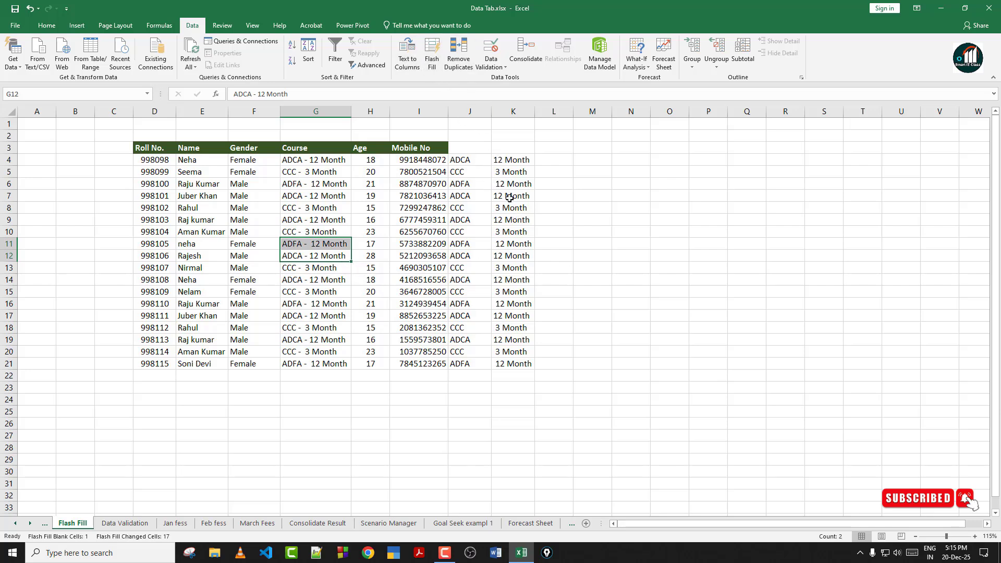
pyautogui.click(411, 151)
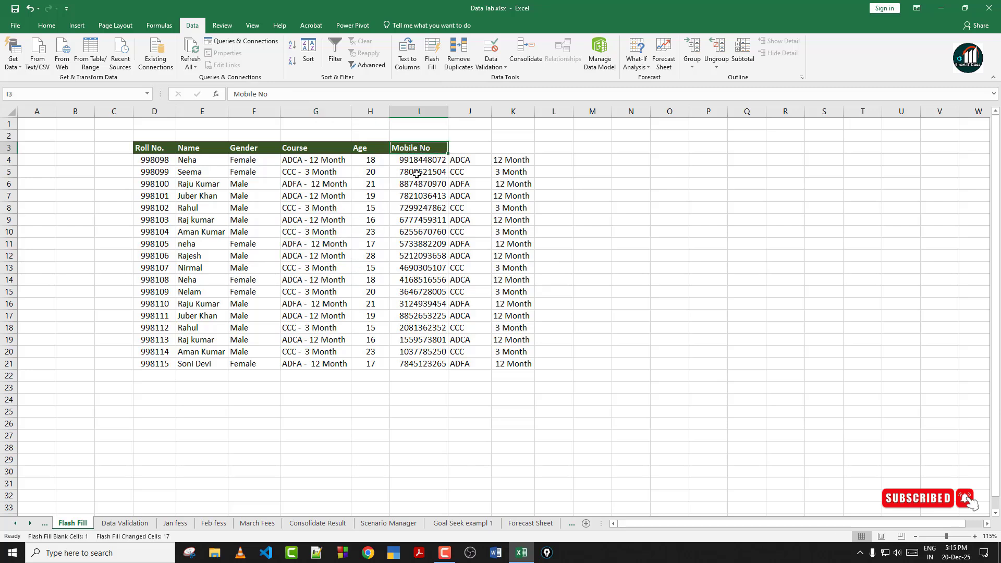
pyautogui.click(559, 162)
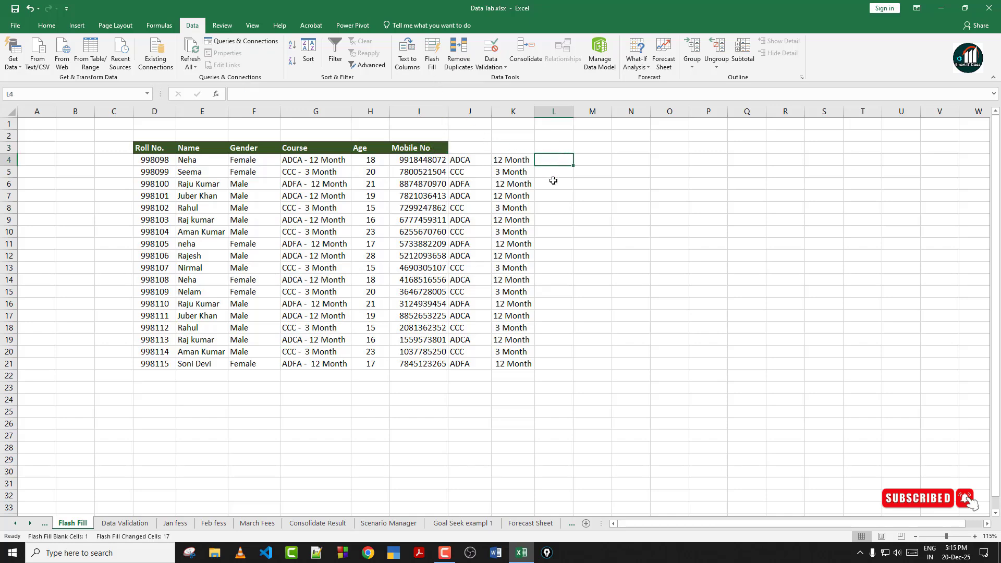
pyautogui.write('9918')
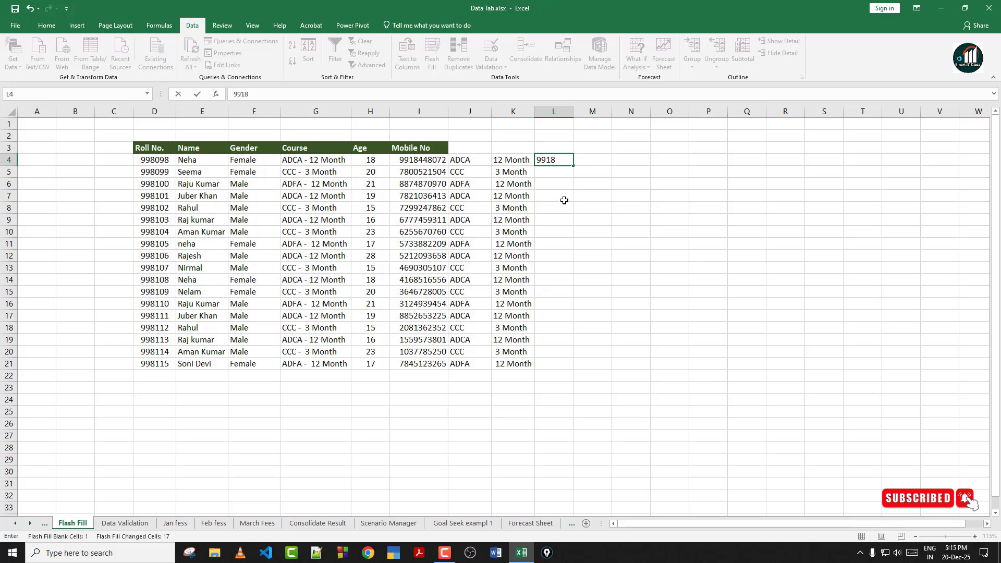
pyautogui.press('Return')
pyautogui.click(560, 160)
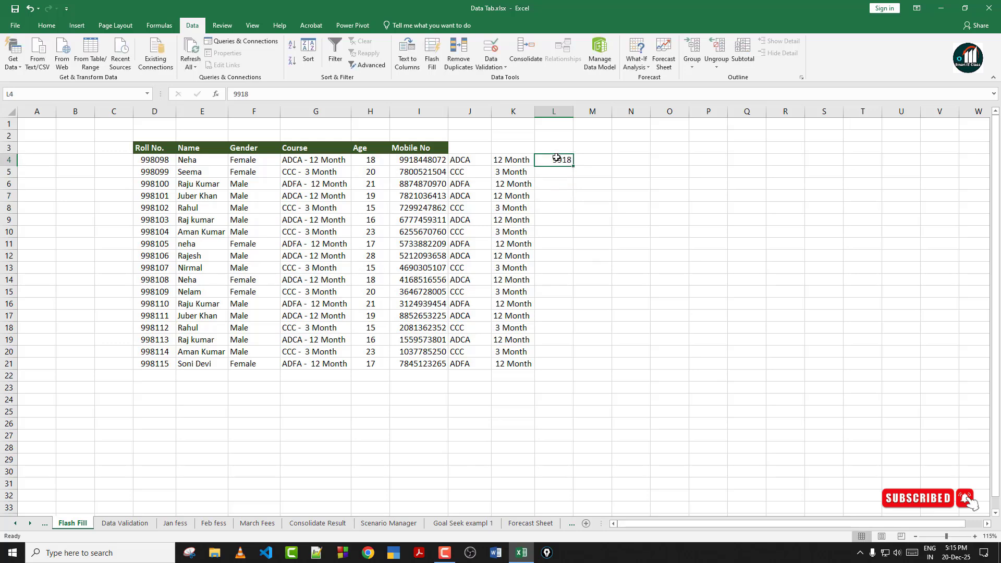
pyautogui.click(432, 59)
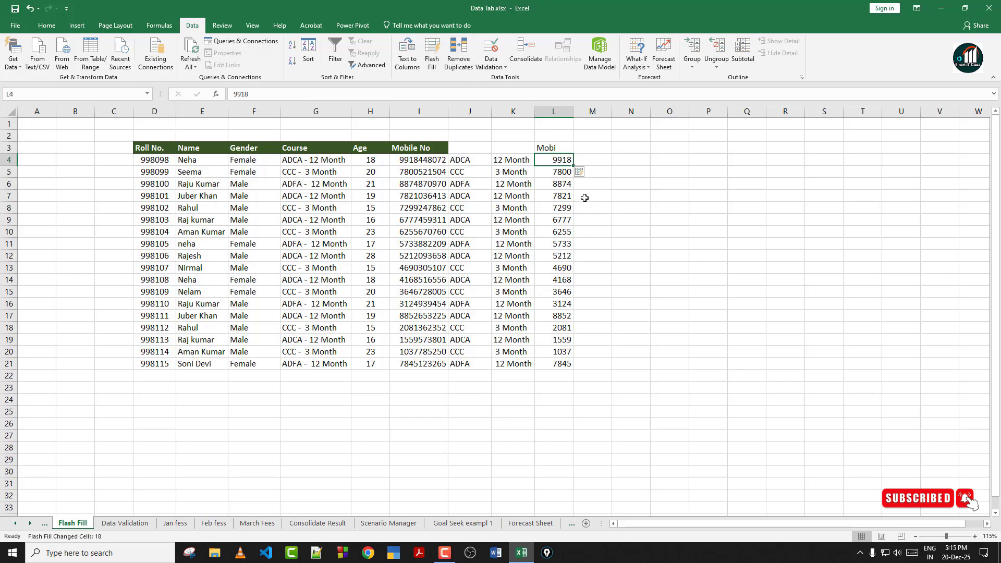
pyautogui.click(565, 183)
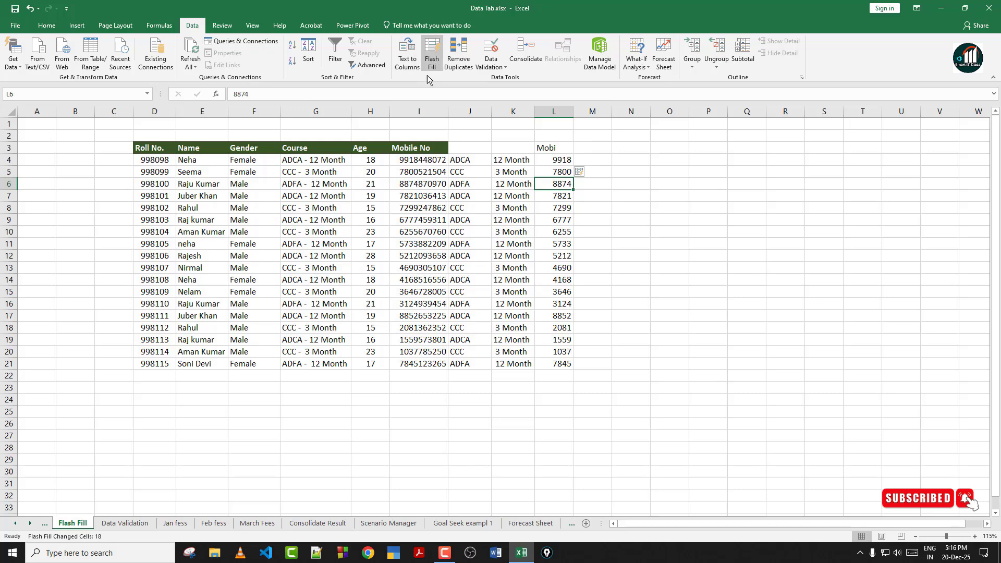
# Clear all the extracted data beside the table in columns J to L.
pyautogui.click(508, 220)
pyautogui.moveTo(475, 151); pyautogui.dragTo(584, 376)
pyautogui.press('Delete')
pyautogui.click(420, 208)
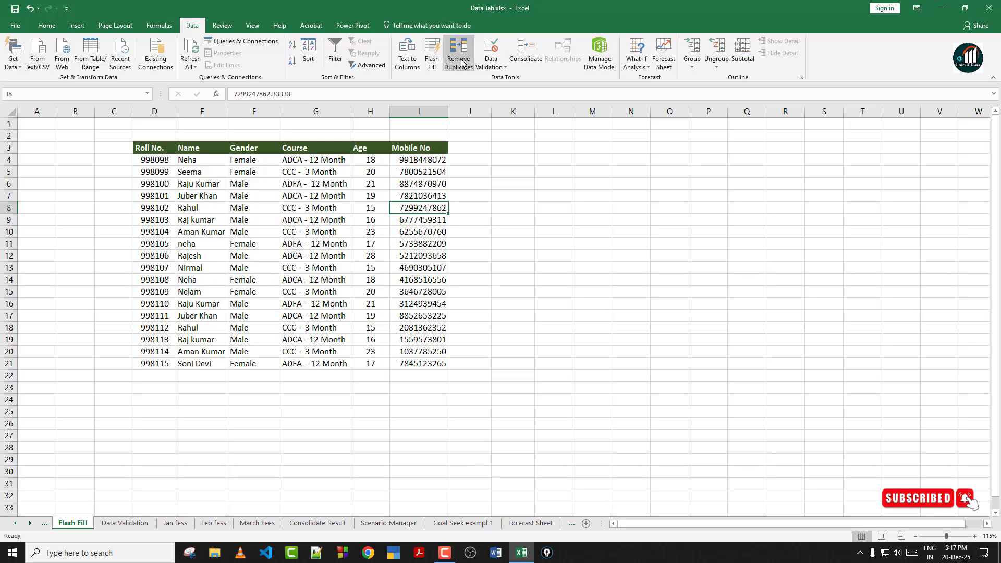
# Remove duplicate rows from the student table, comparing only the Name column.
pyautogui.click(276, 229)
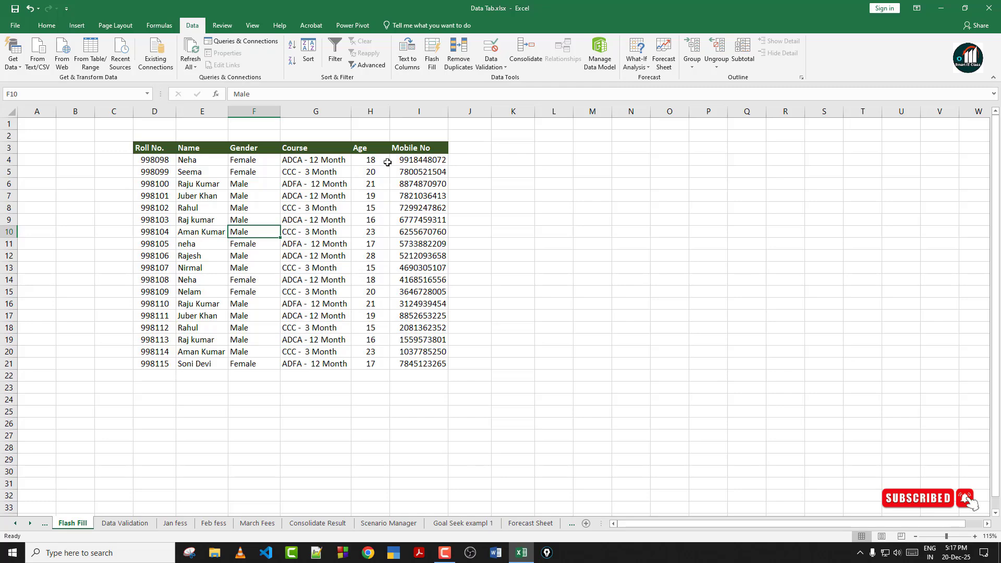
pyautogui.click(458, 52)
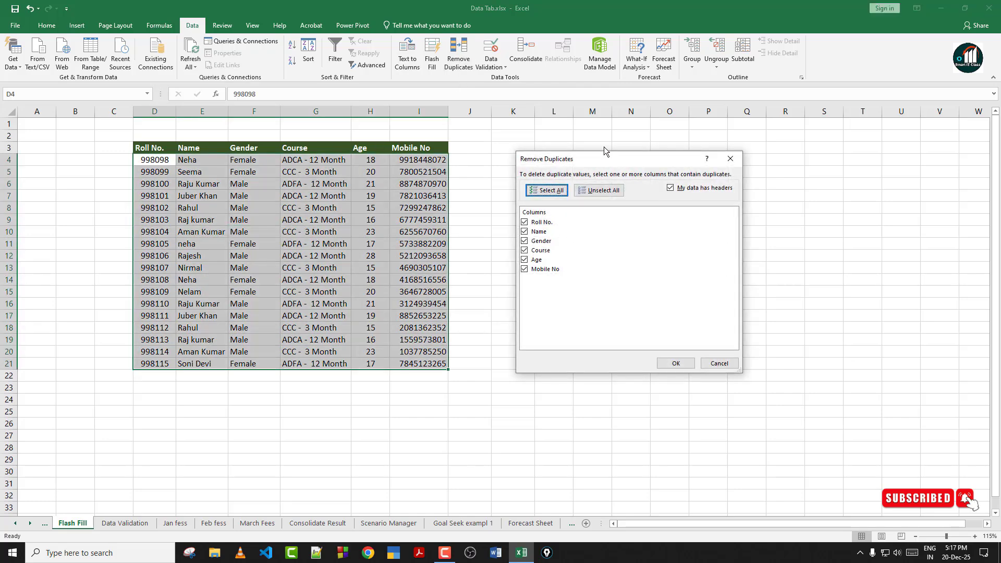
pyautogui.moveTo(606, 158); pyautogui.dragTo(600, 131)
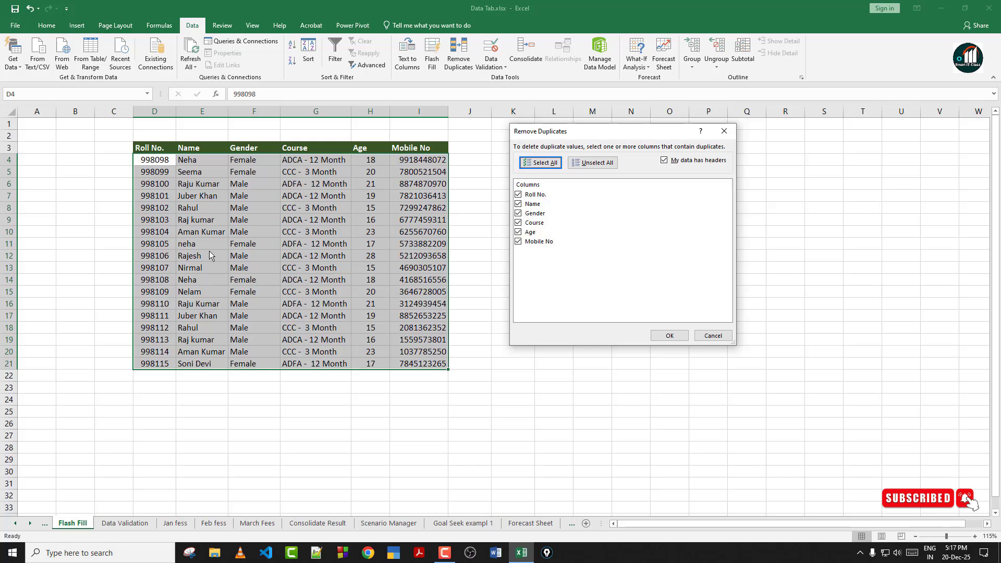
pyautogui.click(518, 195)
pyautogui.click(517, 213)
pyautogui.click(518, 222)
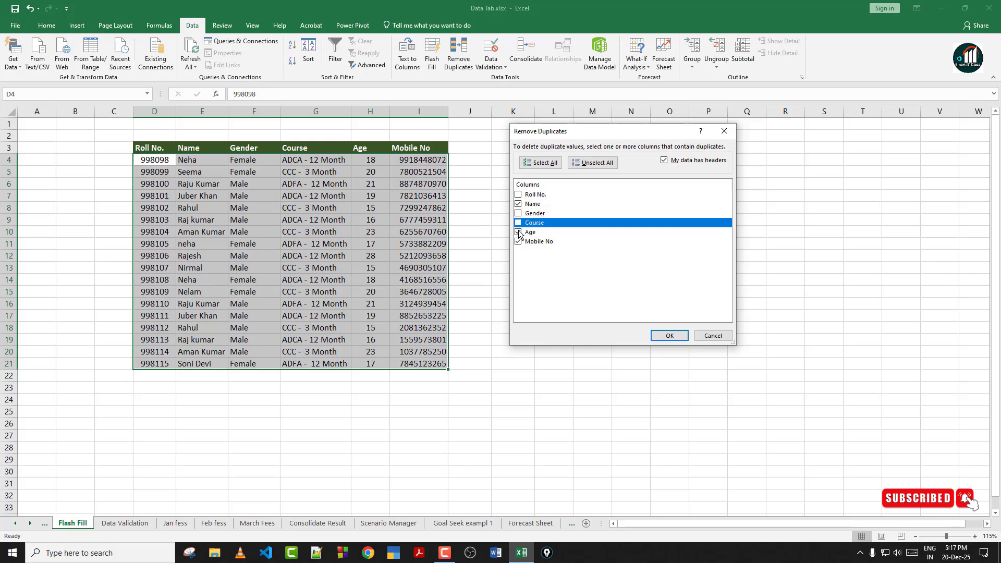
pyautogui.click(518, 232)
pyautogui.click(517, 242)
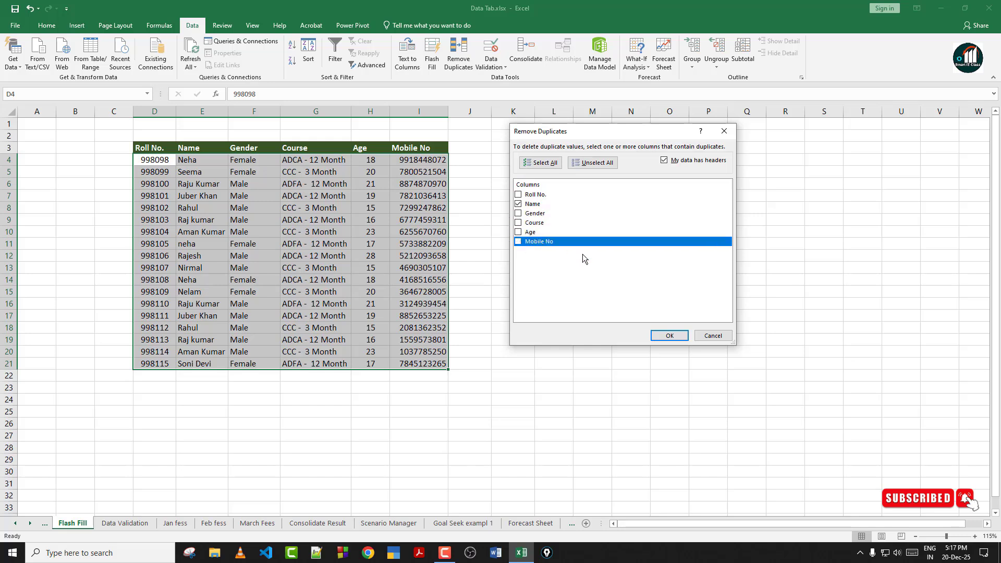
pyautogui.click(665, 335)
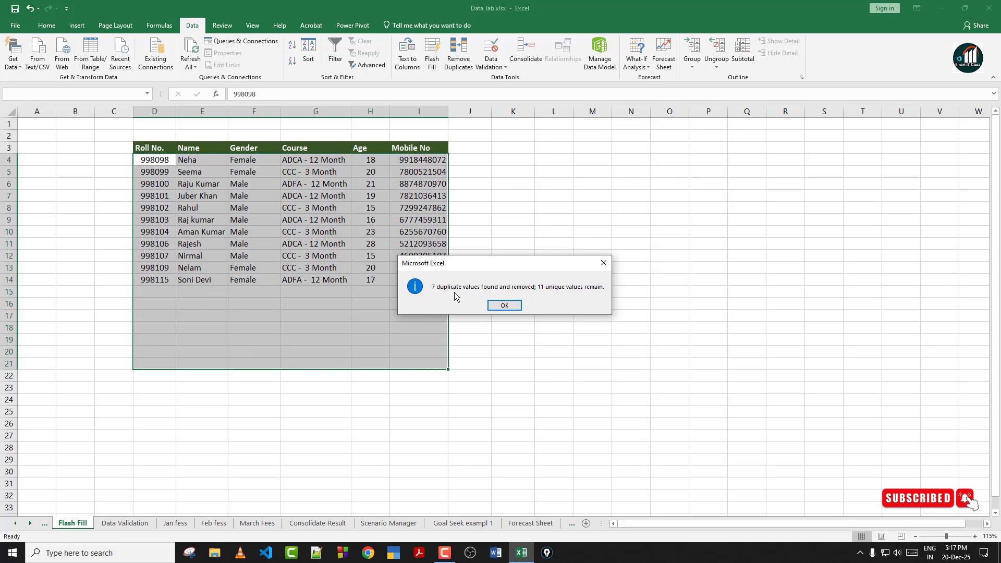
pyautogui.click(508, 306)
pyautogui.click(313, 222)
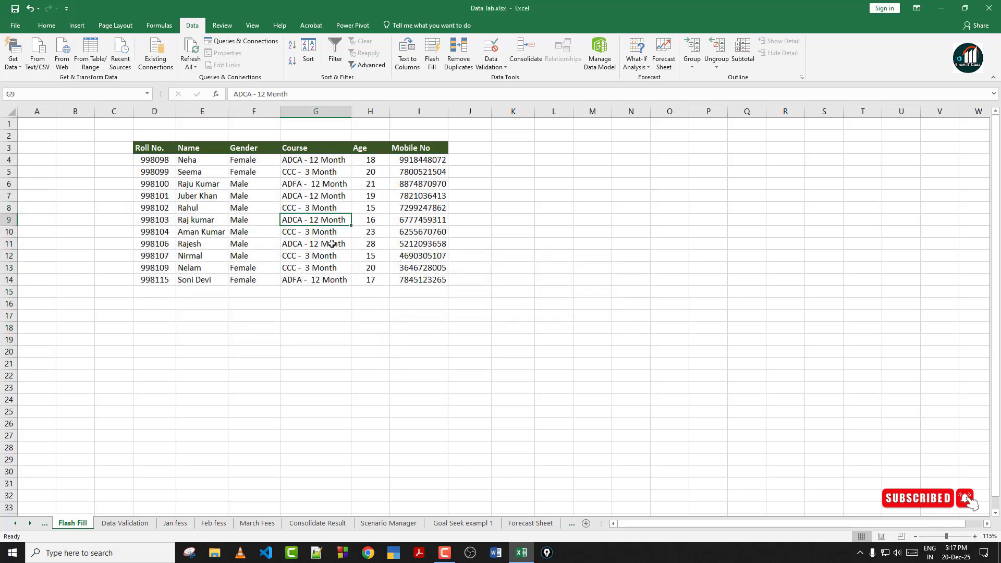
# Remove duplicate rows from the student table, comparing only the Course column.
pyautogui.click(464, 47)
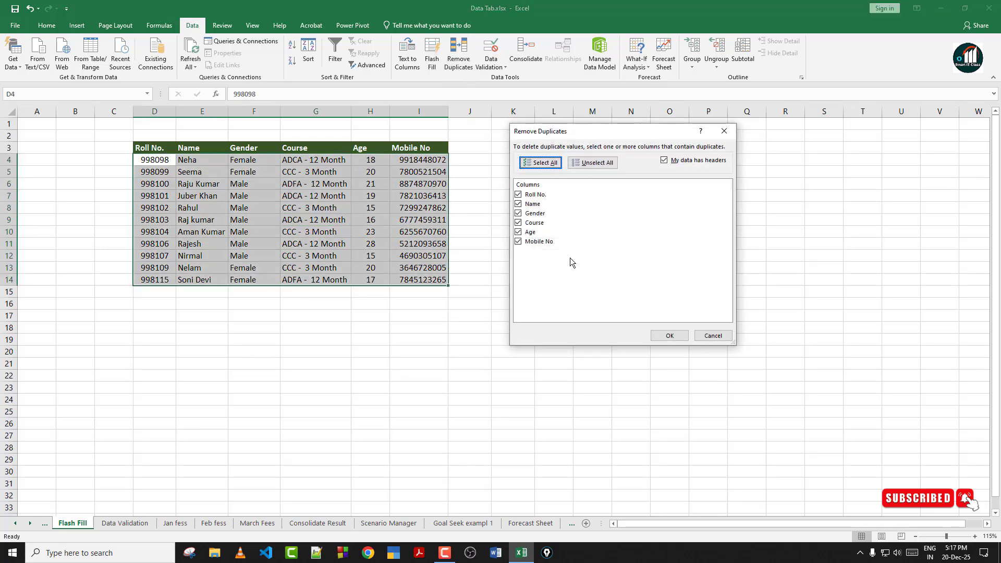
pyautogui.click(517, 194)
pyautogui.click(518, 203)
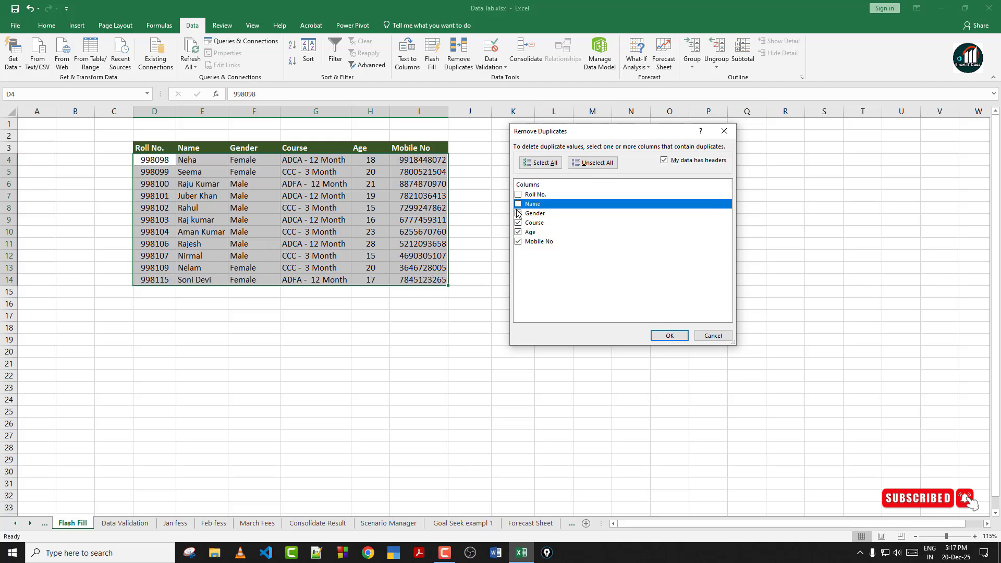
pyautogui.click(518, 213)
pyautogui.click(518, 231)
pyautogui.click(518, 241)
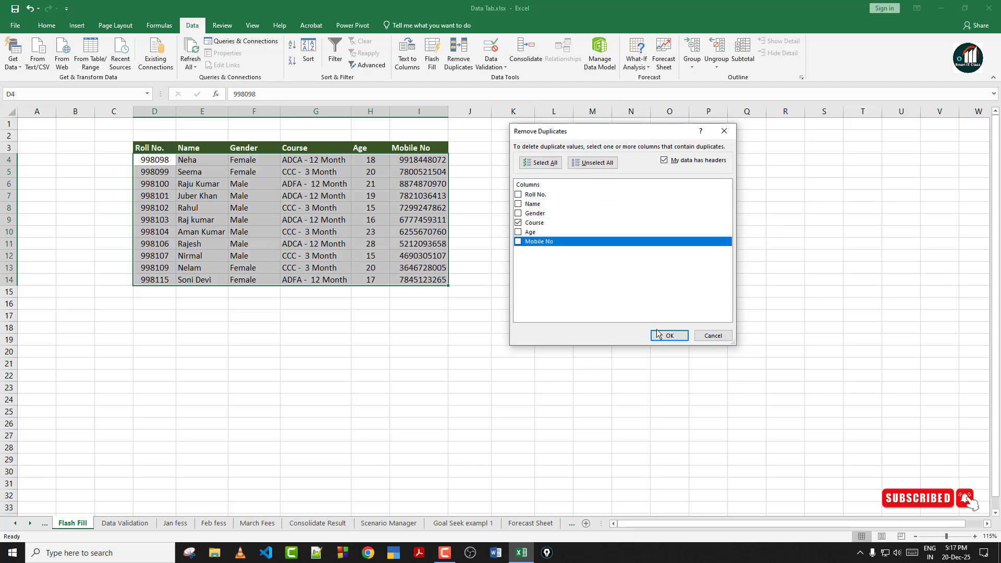
pyautogui.click(658, 334)
pyautogui.click(515, 306)
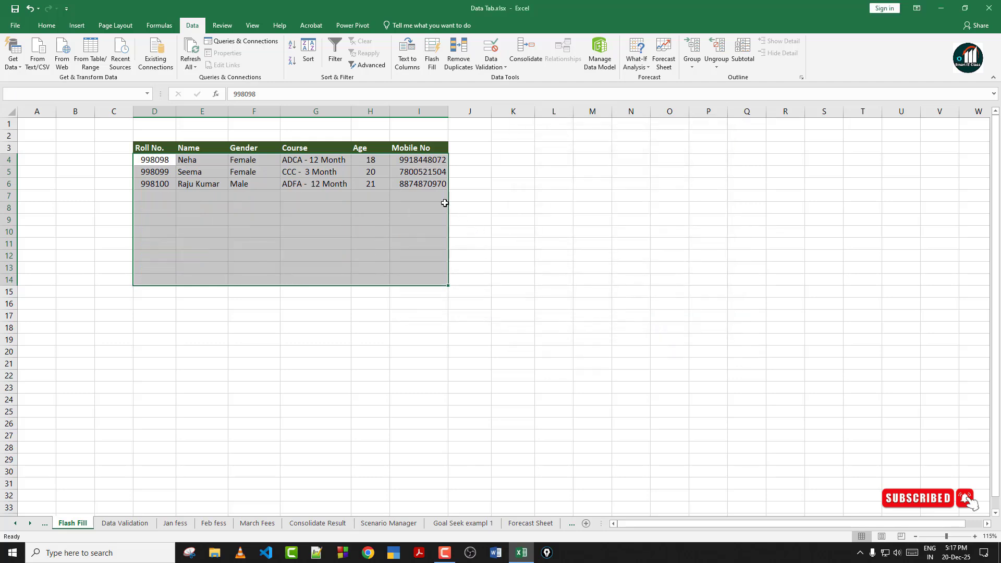
# Check the remaining entries in the Course column for repeated courses.
pyautogui.click(316, 219)
pyautogui.click(318, 195)
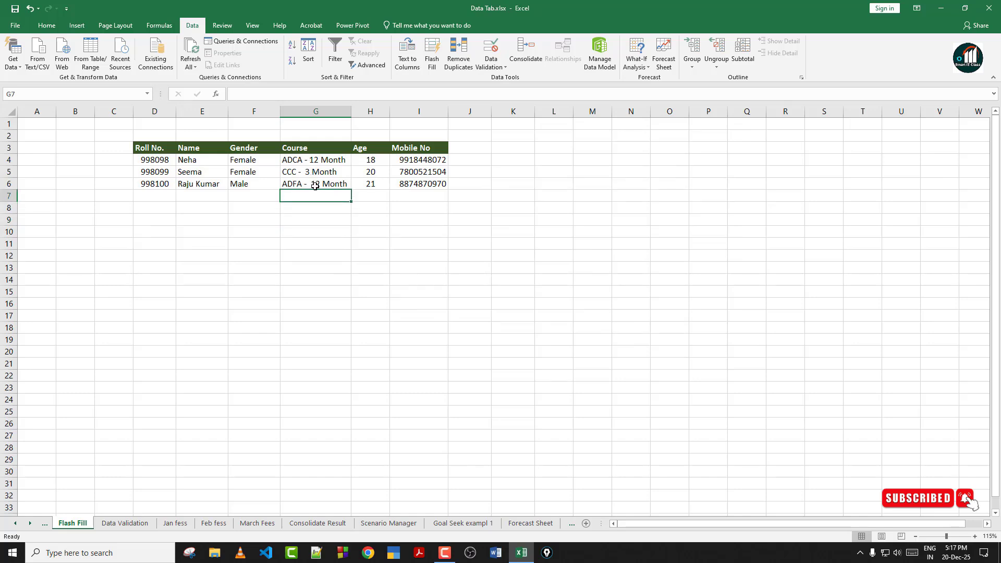
pyautogui.click(315, 186)
pyautogui.click(302, 160)
pyautogui.click(302, 173)
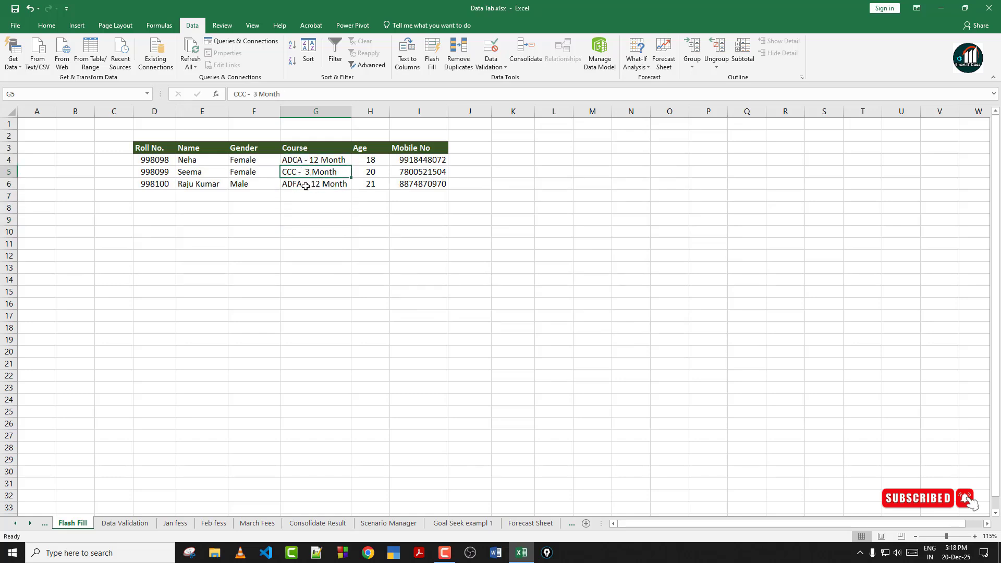
pyautogui.click(305, 186)
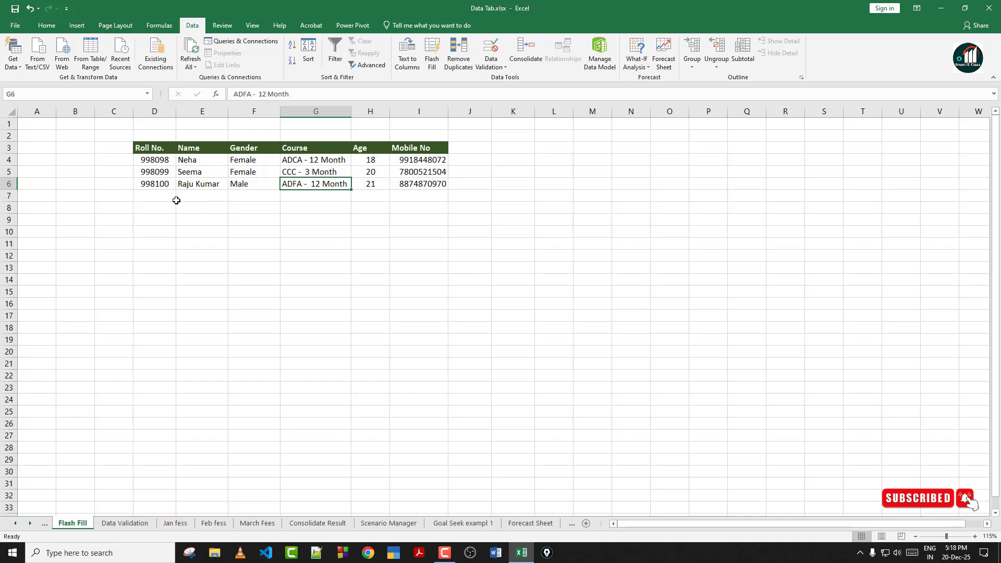
pyautogui.click(283, 229)
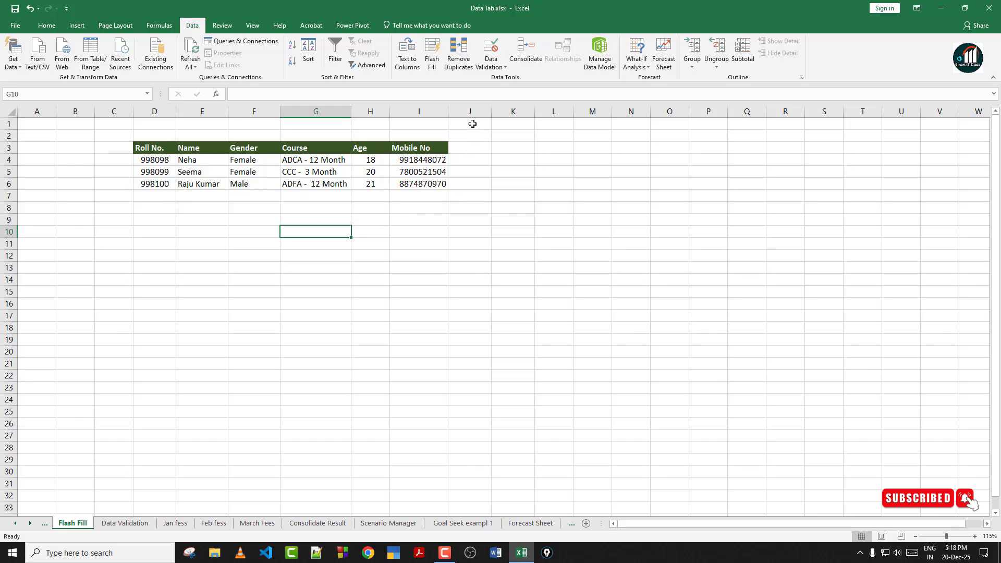
# Open the Data Validation sheet and bring its student table into close view at 145% zoom.
pyautogui.click(138, 523)
pyautogui.click(502, 280)
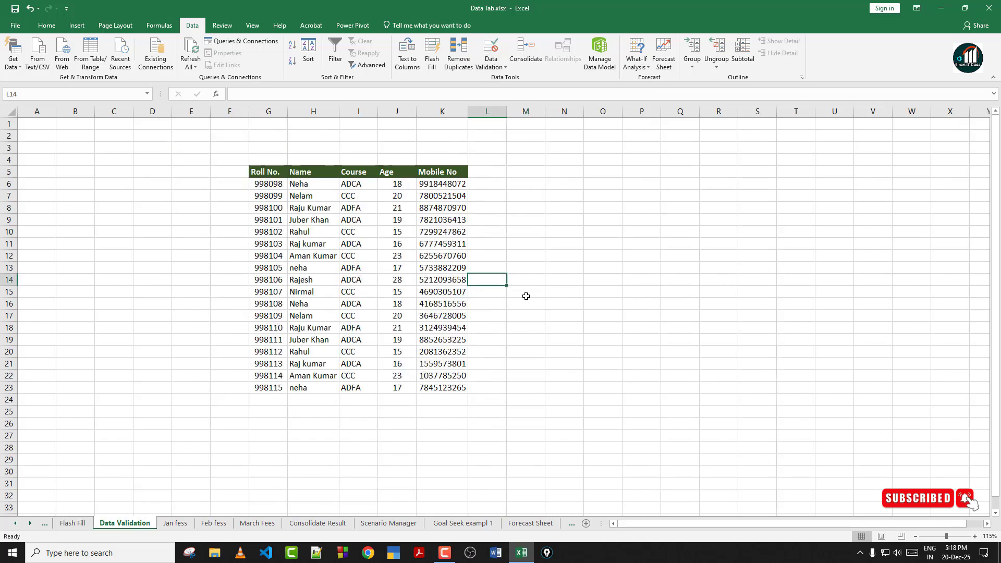
pyautogui.keyDown('ctrl'); pyautogui.scroll(2, 555, 318); pyautogui.keyUp('ctrl')
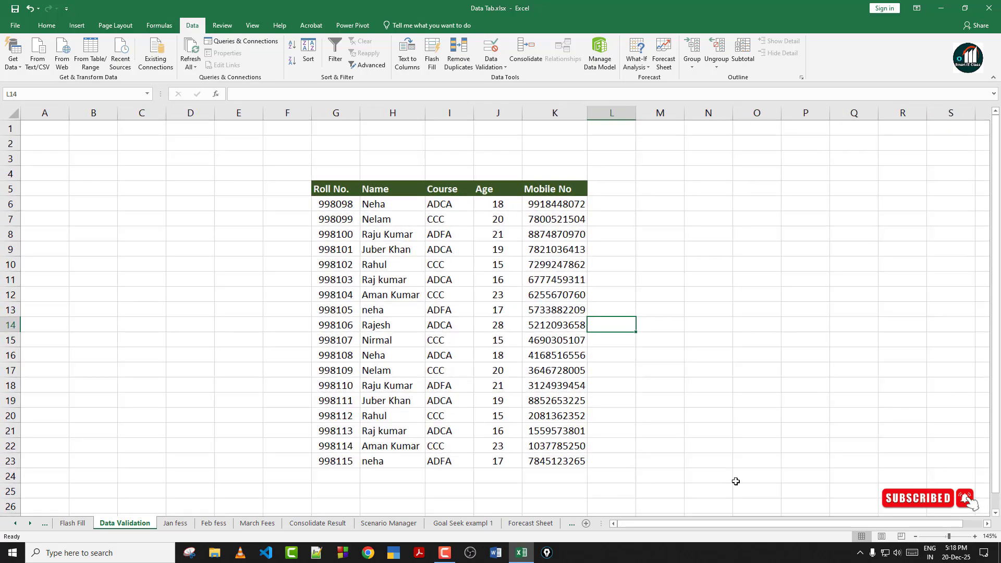
pyautogui.hscroll(1, 753, 518)
pyautogui.scroll(-1, 527, 271)
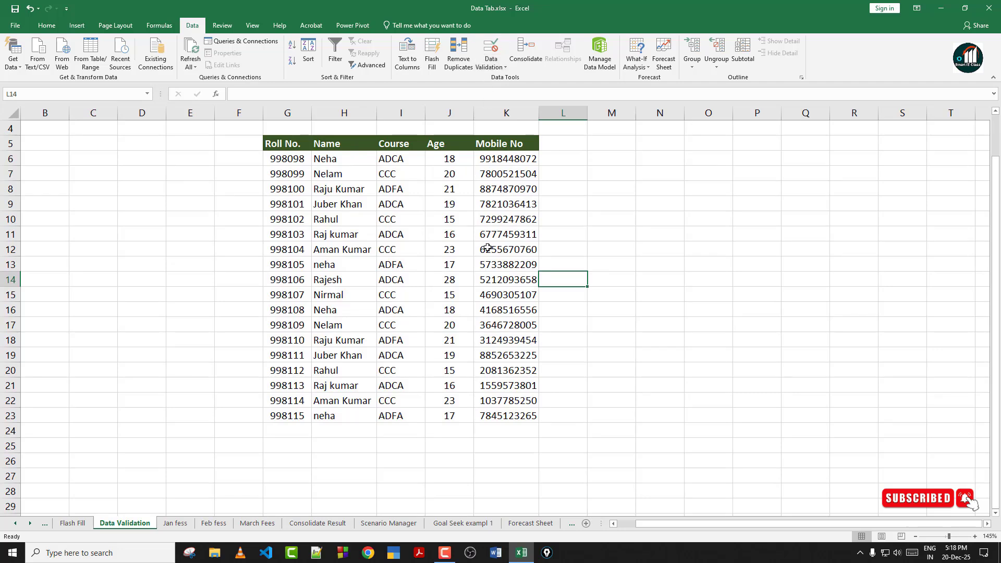
pyautogui.click(614, 266)
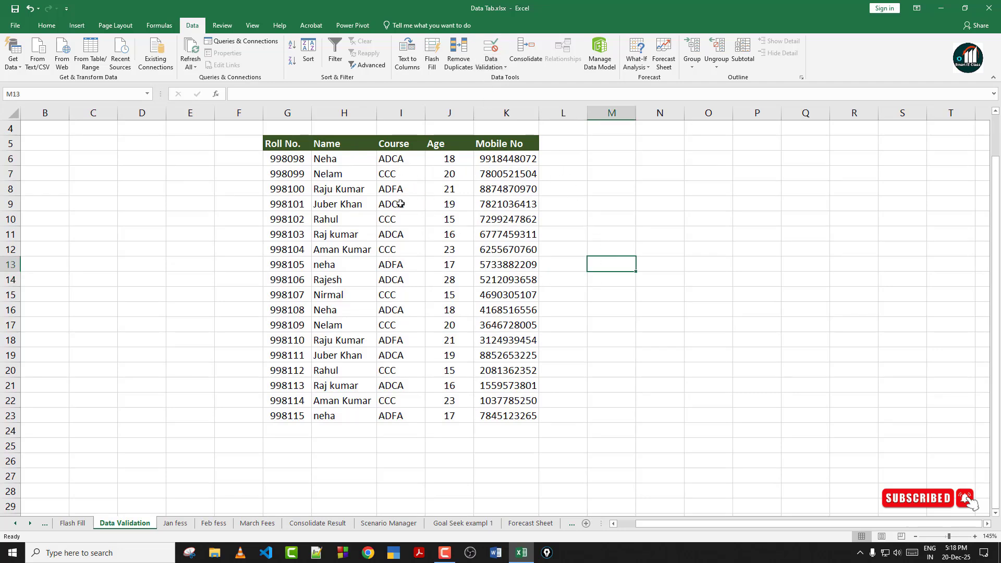
# Examine the font list as a drop-down example and review the entries in the Course and Age columns.
pyautogui.click(47, 27)
pyautogui.click(138, 46)
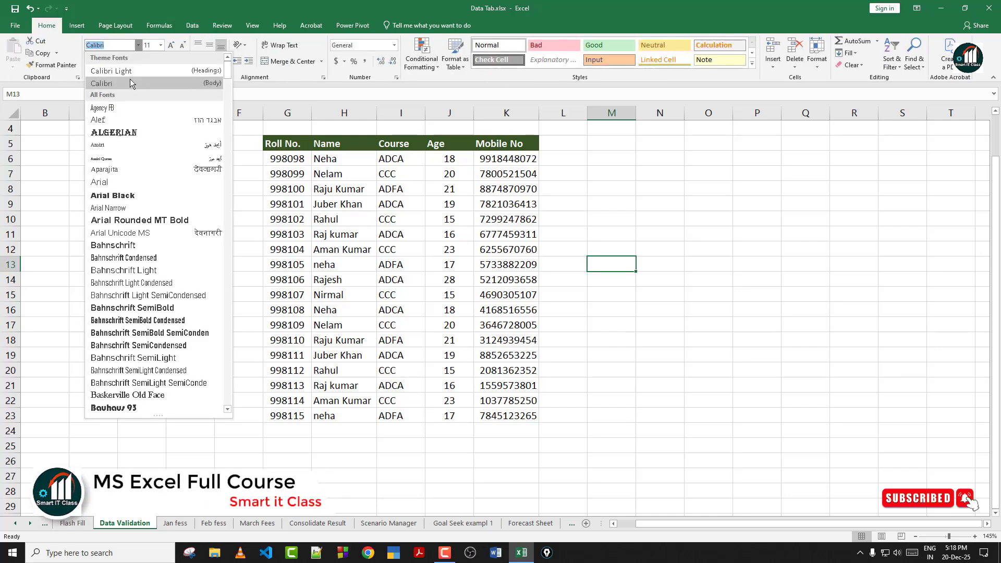
pyautogui.click(439, 264)
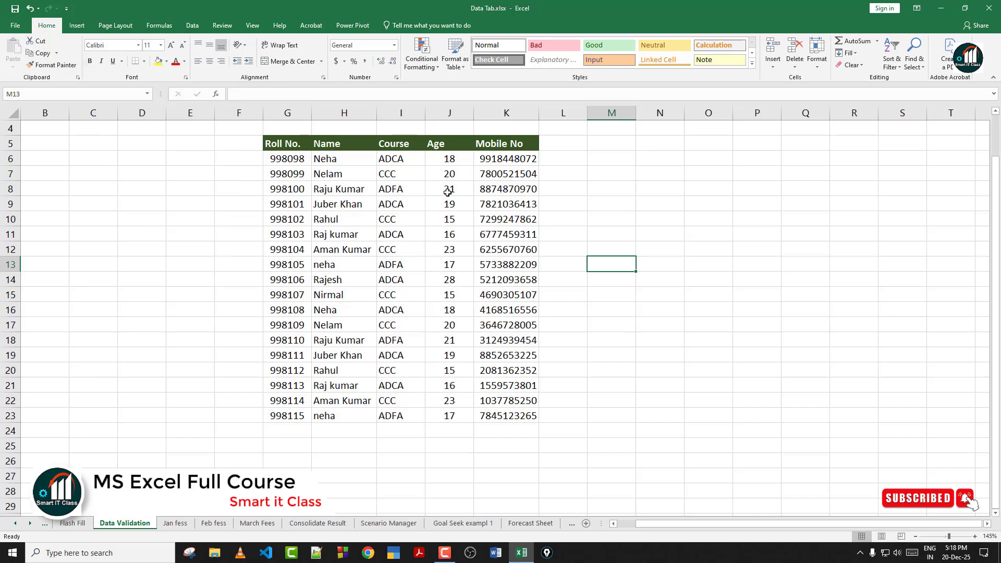
pyautogui.click(447, 190)
pyautogui.click(397, 159)
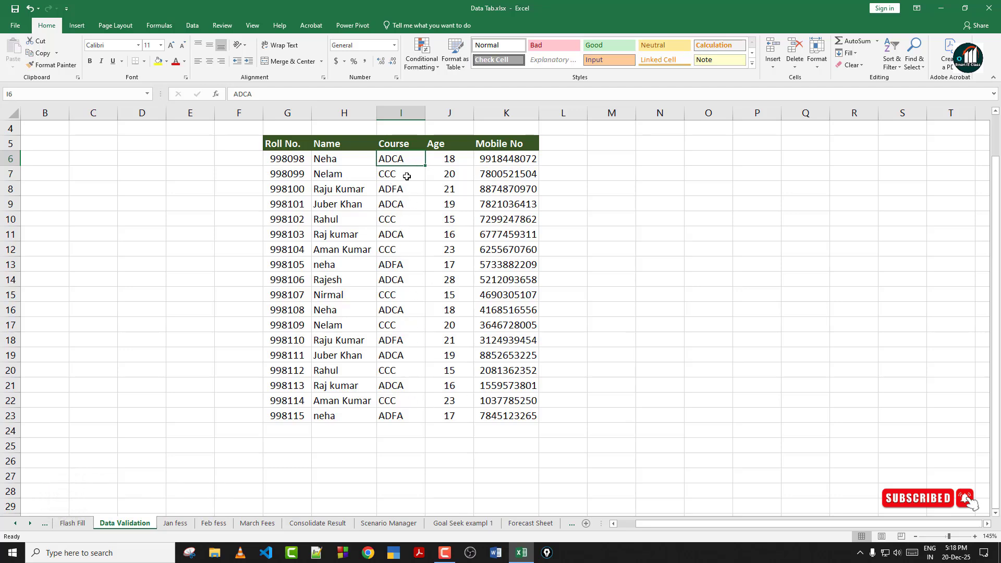
pyautogui.click(400, 251)
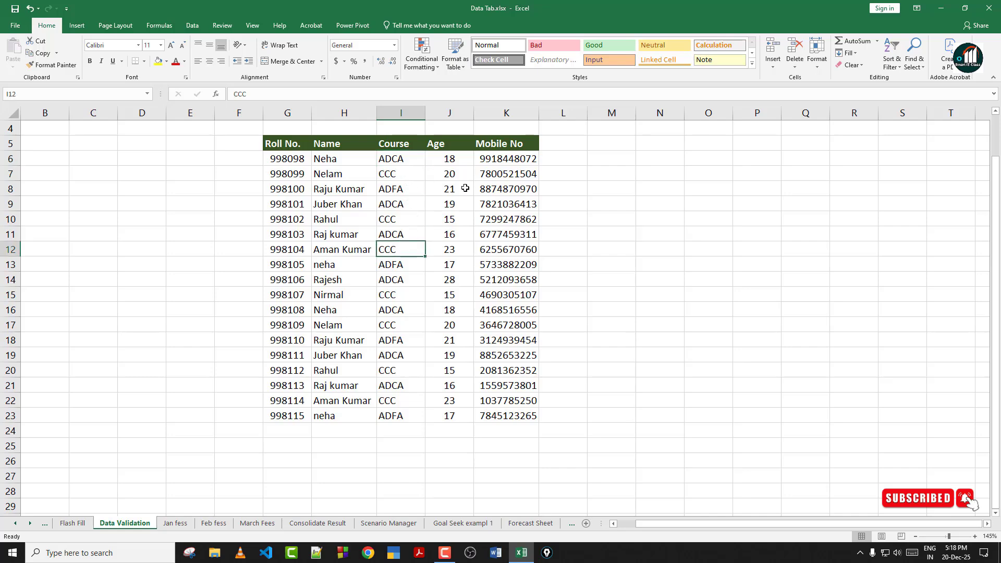
pyautogui.click(194, 25)
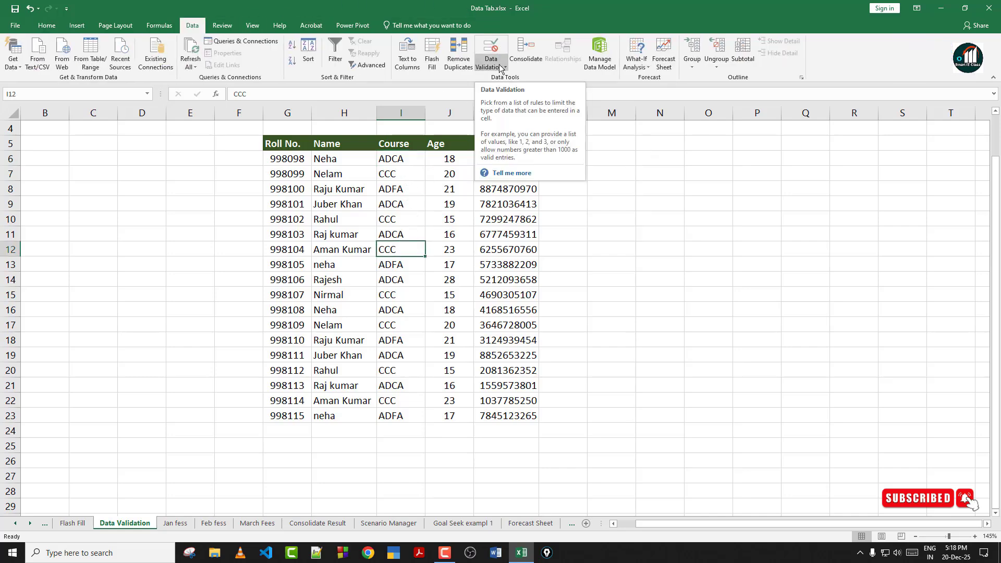
pyautogui.click(449, 222)
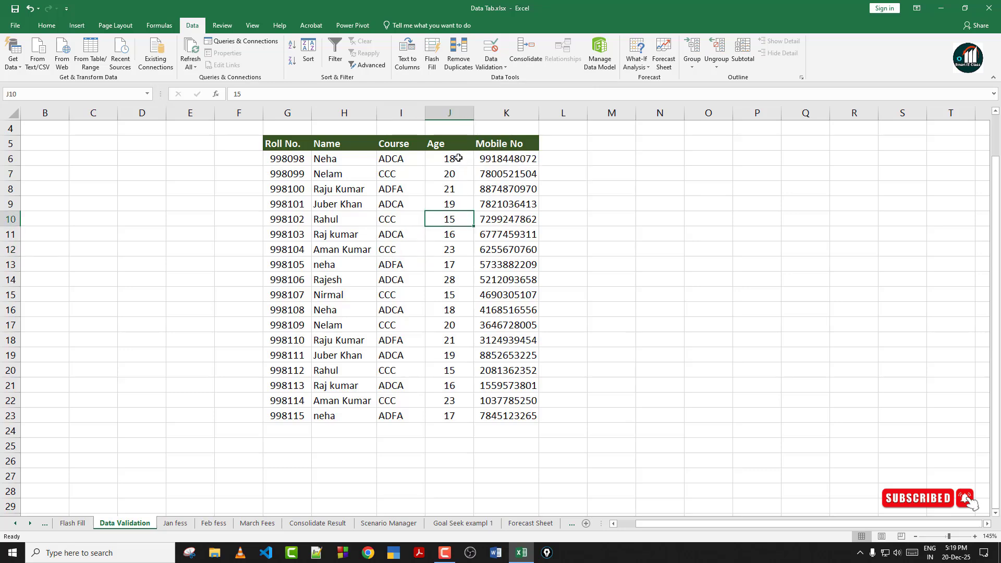
pyautogui.moveTo(457, 158); pyautogui.dragTo(456, 398)
pyautogui.click(456, 311)
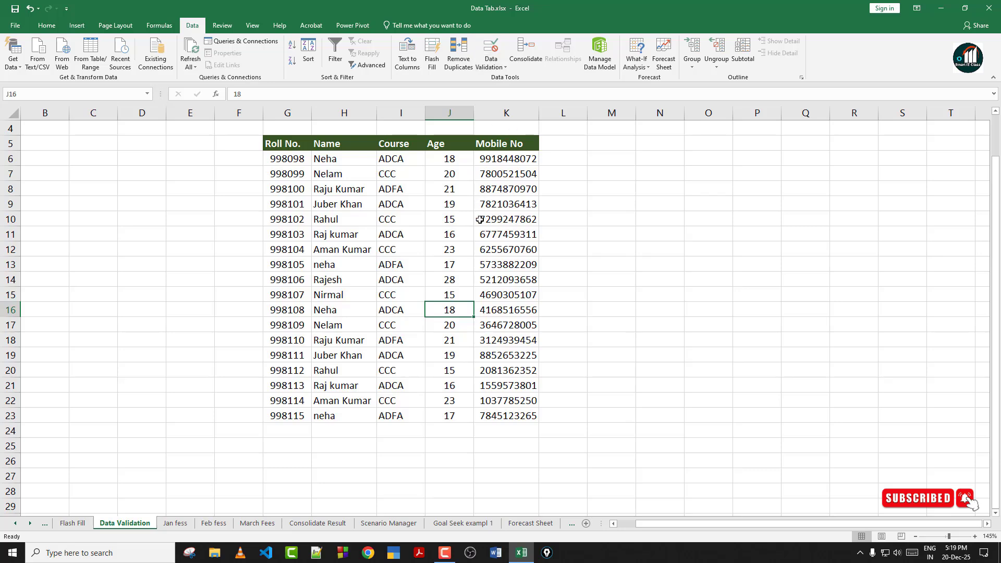
# Clear all course entries in cells I6 to I23 of the student table.
pyautogui.moveTo(401, 159); pyautogui.dragTo(416, 417)
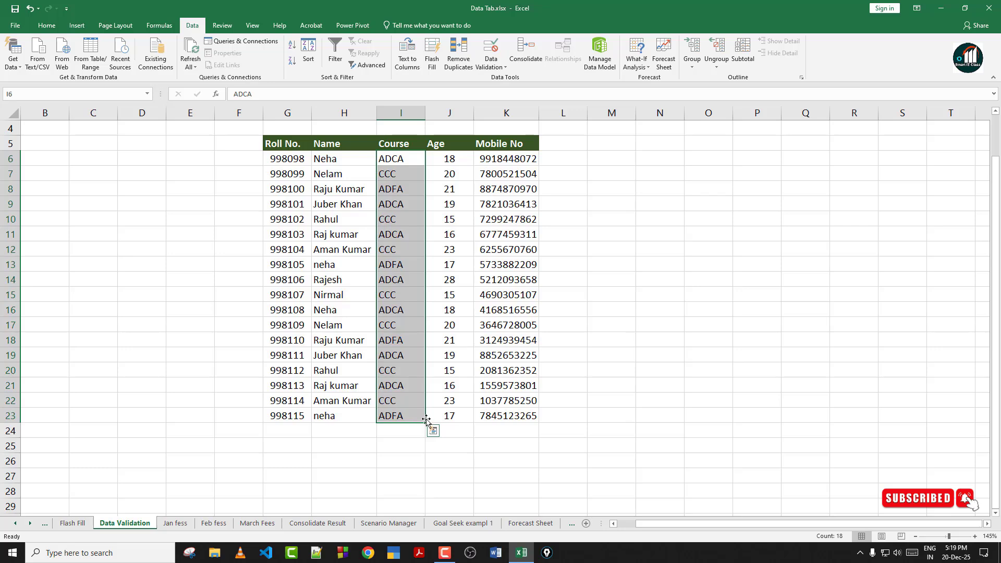
pyautogui.press('Delete')
pyautogui.click(404, 300)
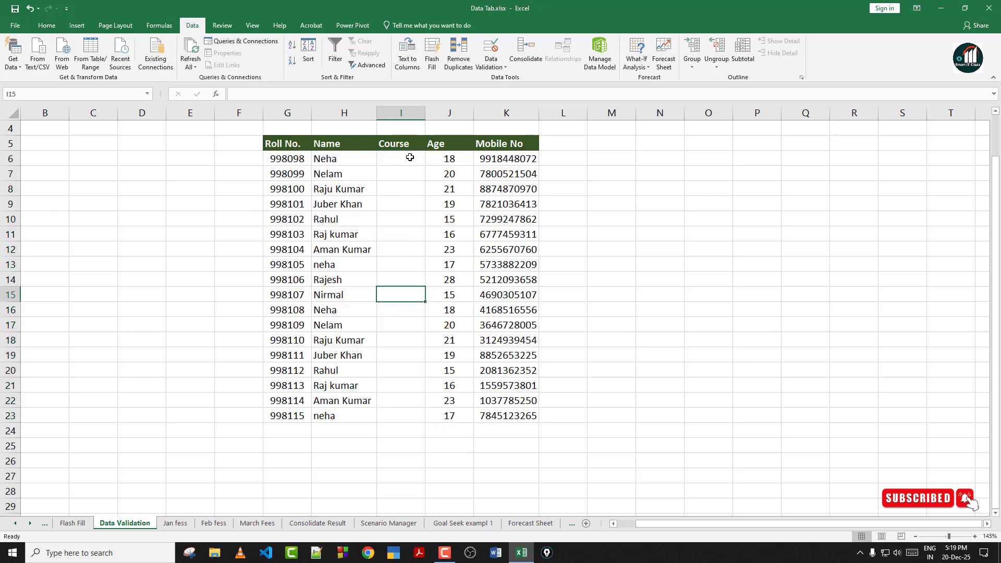
# Apply a List data validation rule to cells I6 to I23 with the source ADCA, CCC, DCA, TALLY.
pyautogui.moveTo(401, 158); pyautogui.dragTo(403, 404)
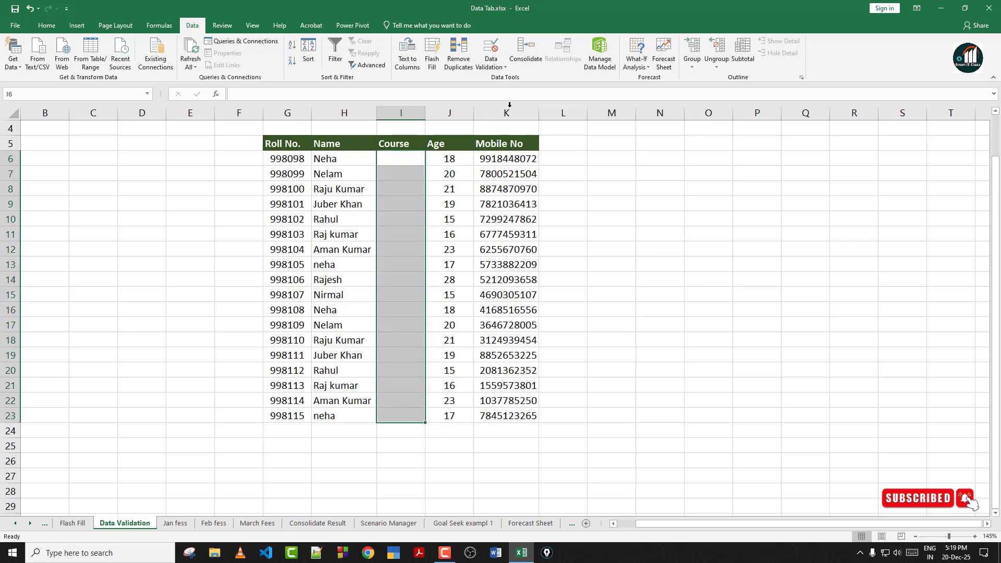
pyautogui.click(493, 65)
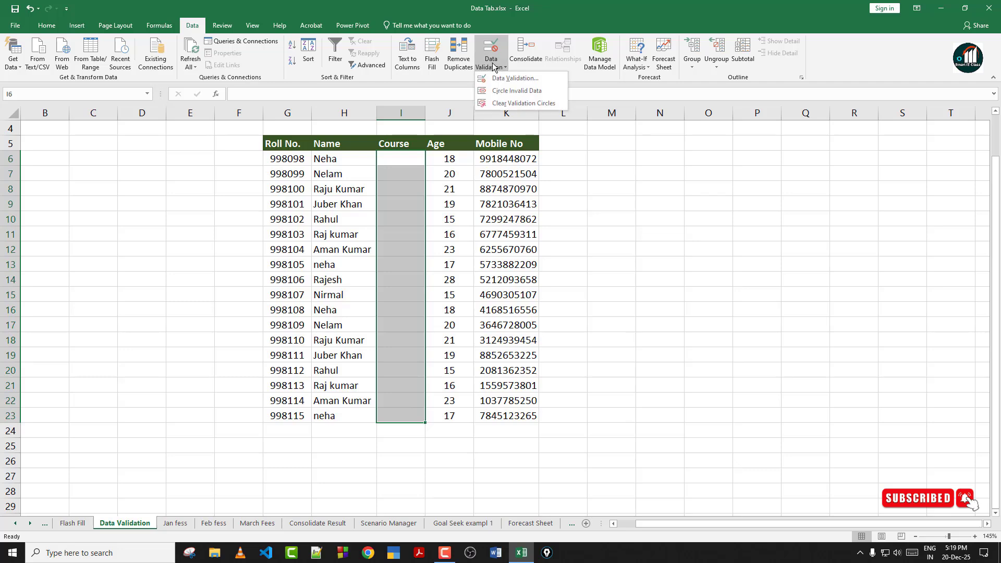
pyautogui.click(518, 78)
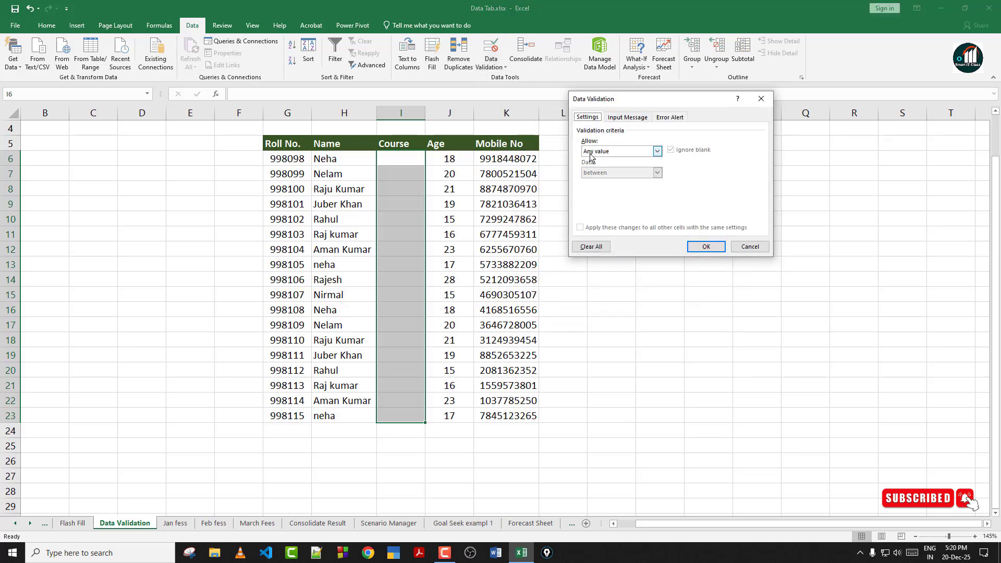
pyautogui.click(655, 152)
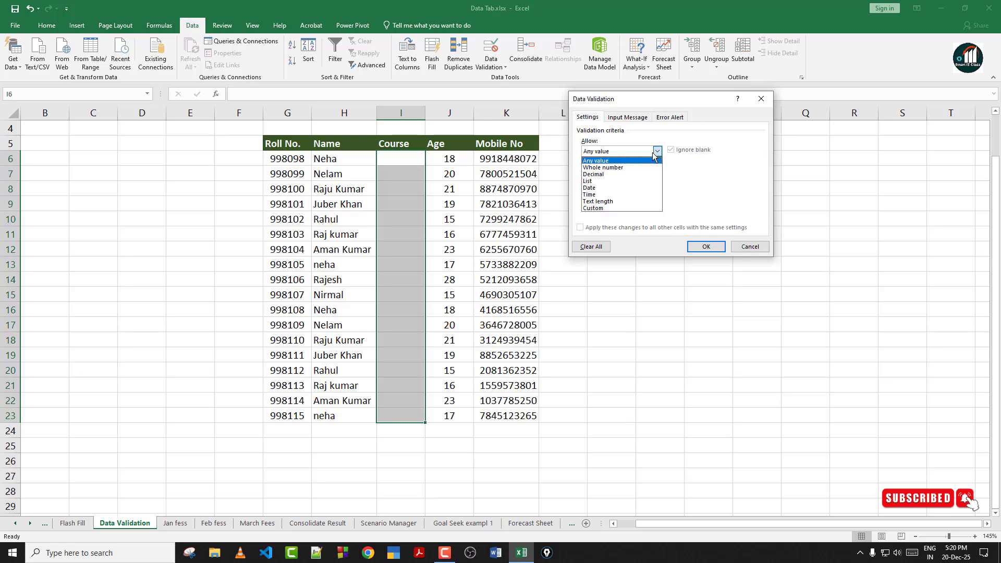
pyautogui.click(601, 179)
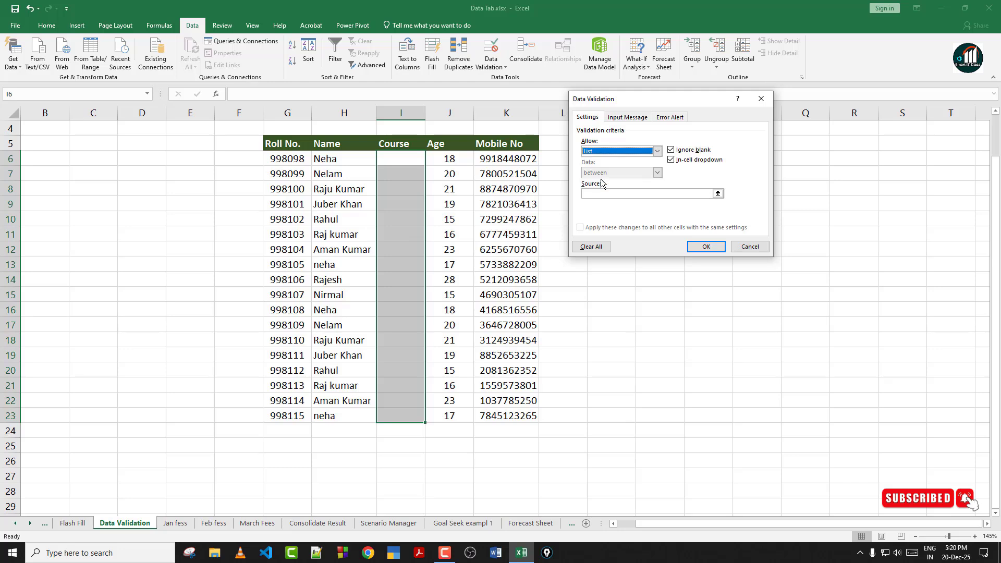
pyautogui.click(595, 193)
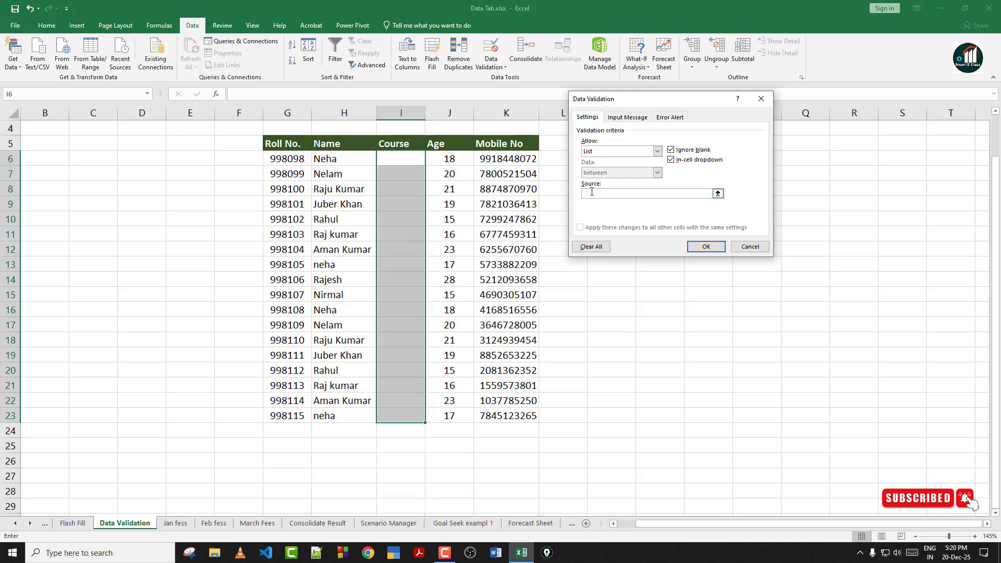
pyautogui.write('A')
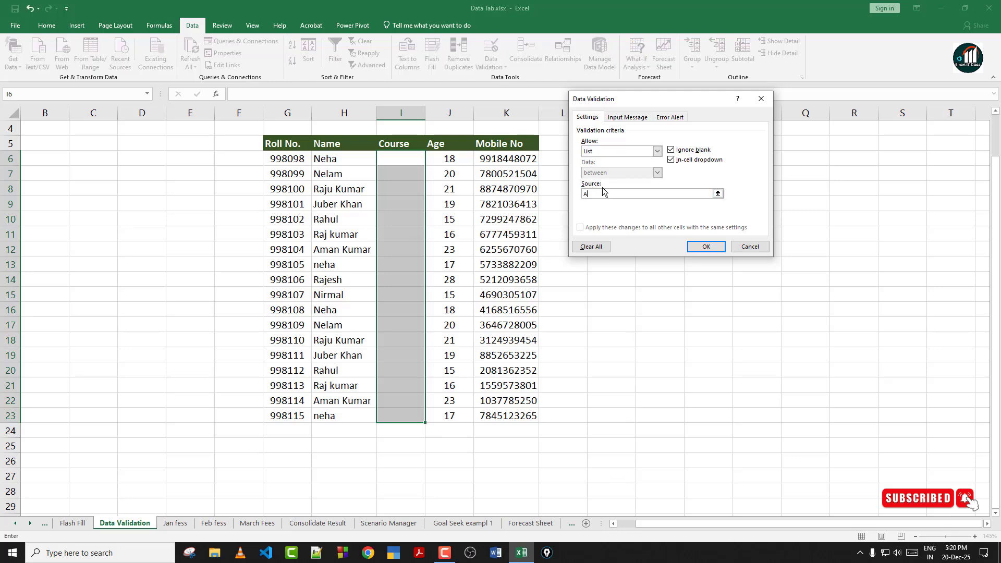
pyautogui.write('DCA, CCC,')
pyautogui.write('DCA, TALLY')
pyautogui.click(700, 246)
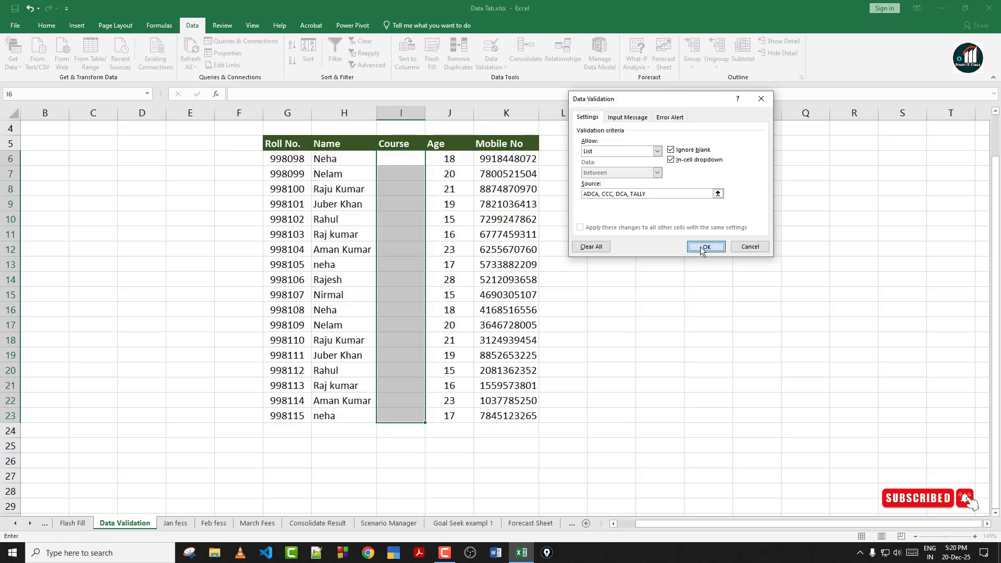
# Choose ADCA from the validation list as the course in cell I6.
pyautogui.click(392, 188)
pyautogui.click(409, 161)
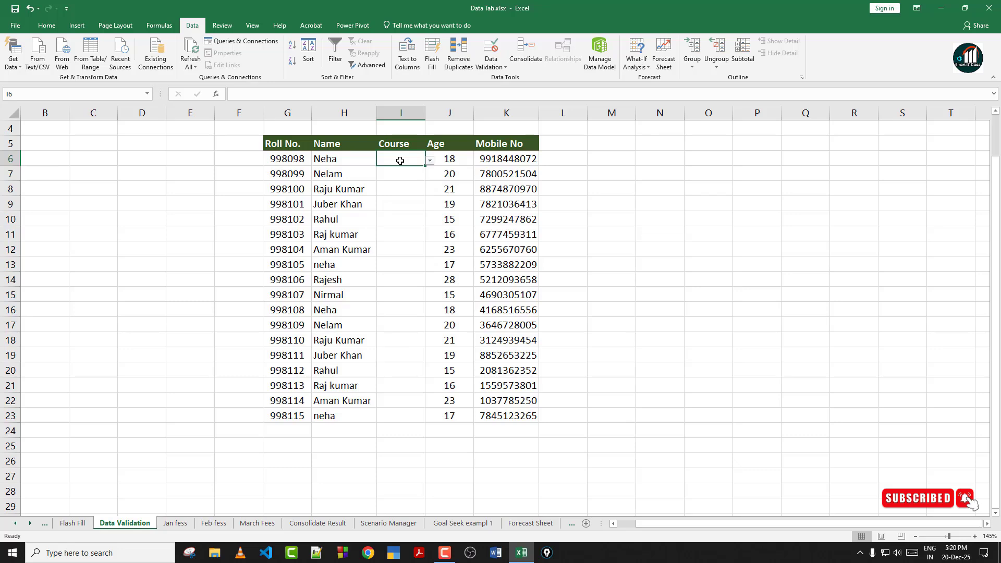
pyautogui.click(429, 161)
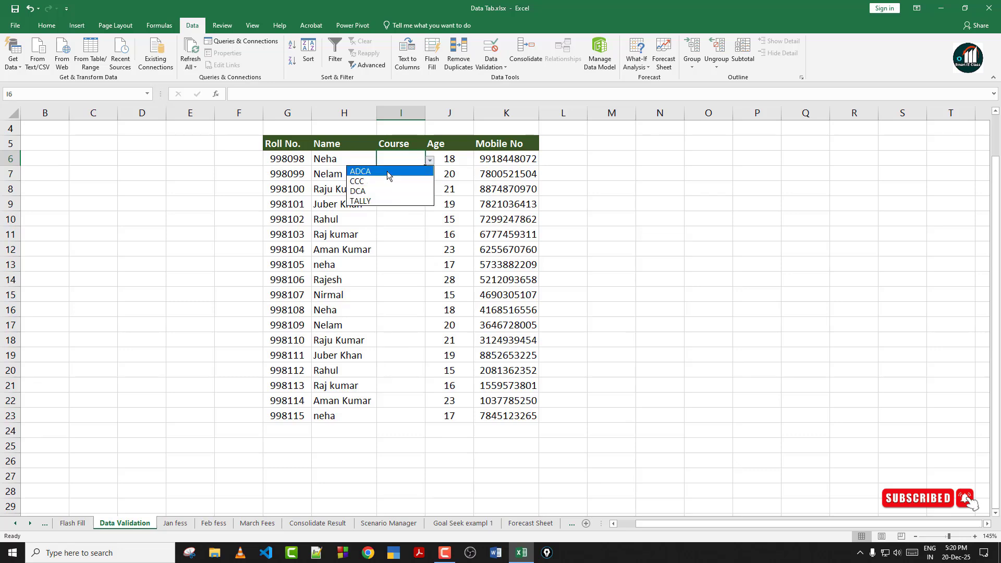
pyautogui.click(388, 171)
# Try to enter O-level, a course outside the allowed list, in cell I7.
pyautogui.click(396, 172)
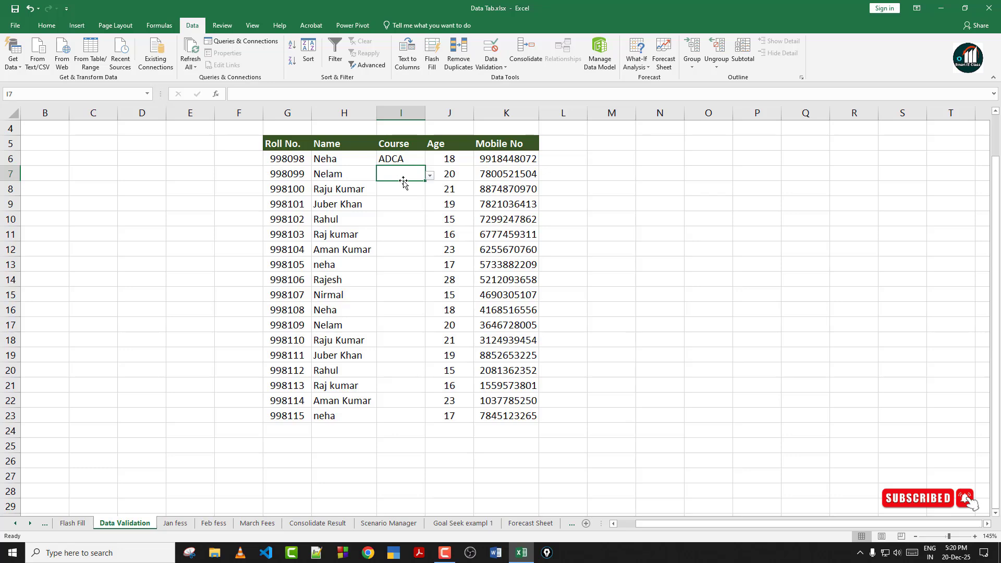
pyautogui.write('O-level')
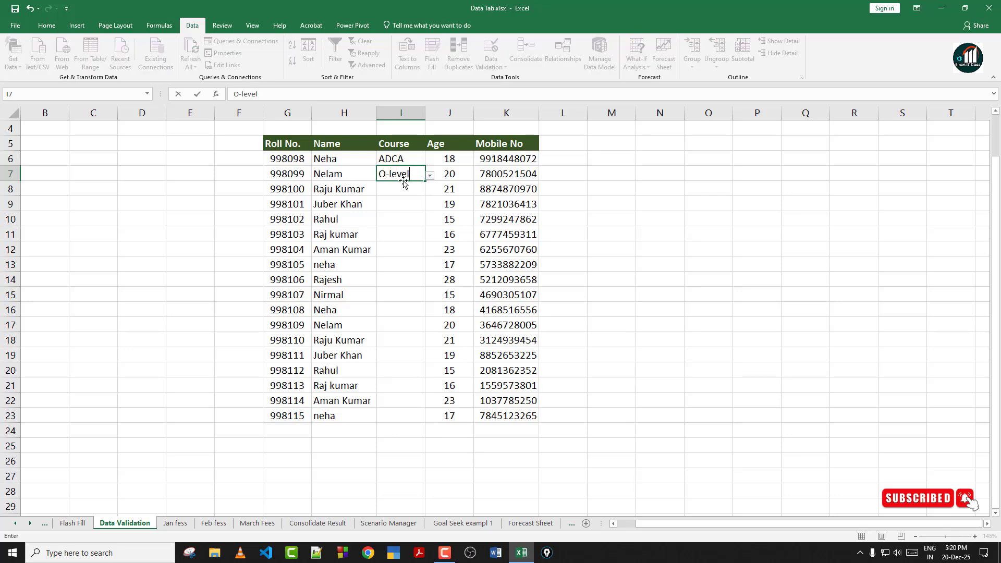
pyautogui.press('Return')
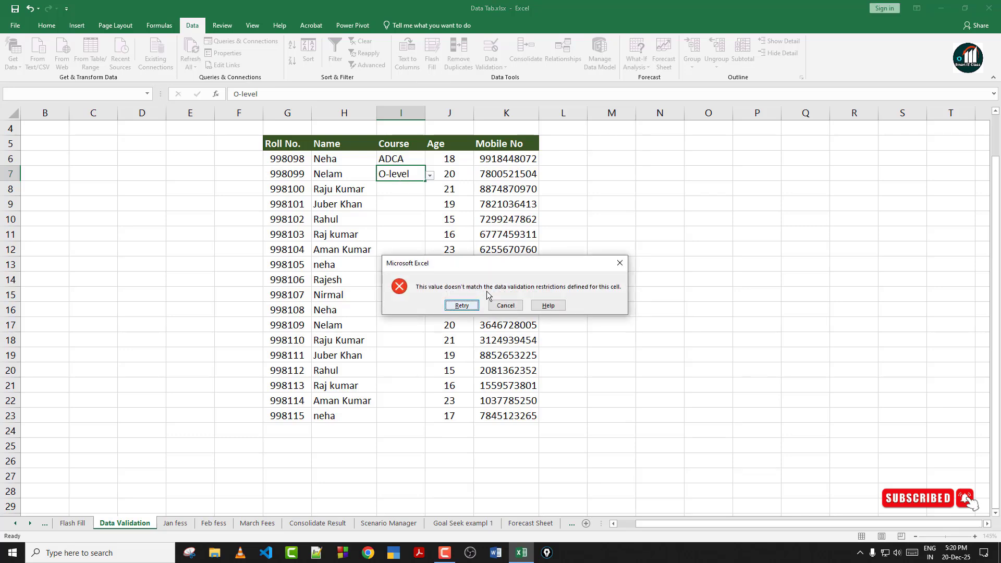
pyautogui.click(507, 306)
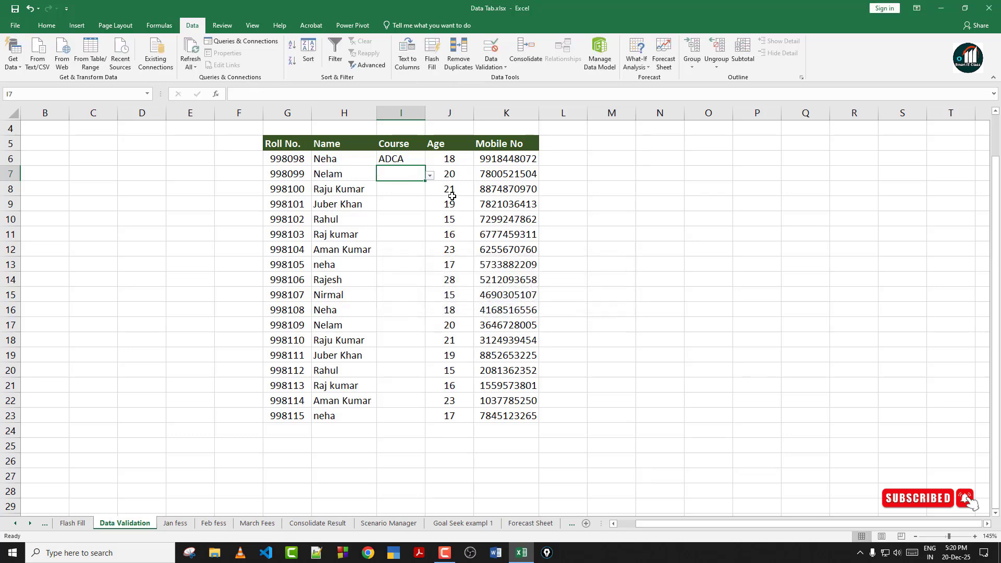
# Choose courses from the validation list: CCC in cells I7 and I8, and TALLY in cell I9.
pyautogui.click(429, 176)
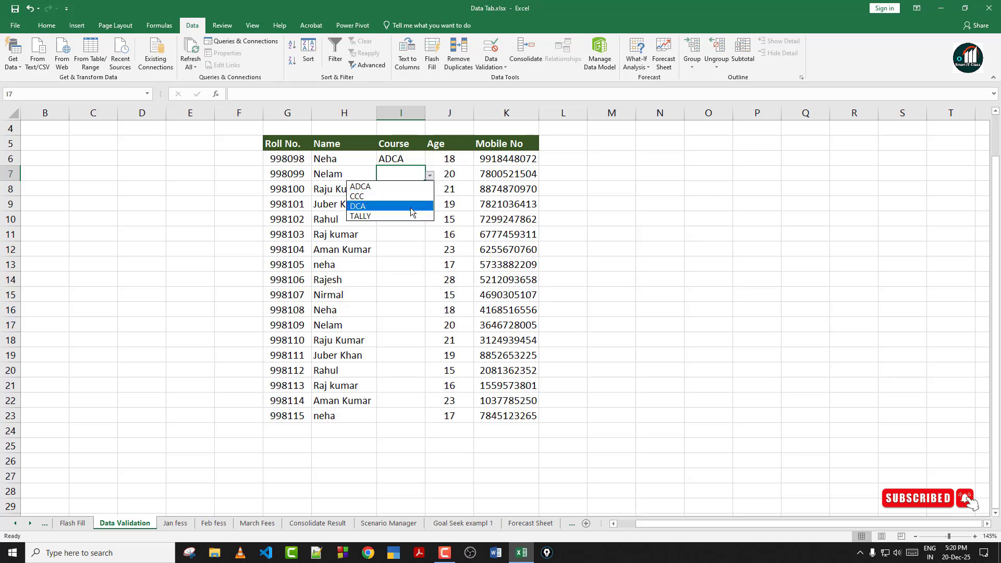
pyautogui.click(421, 248)
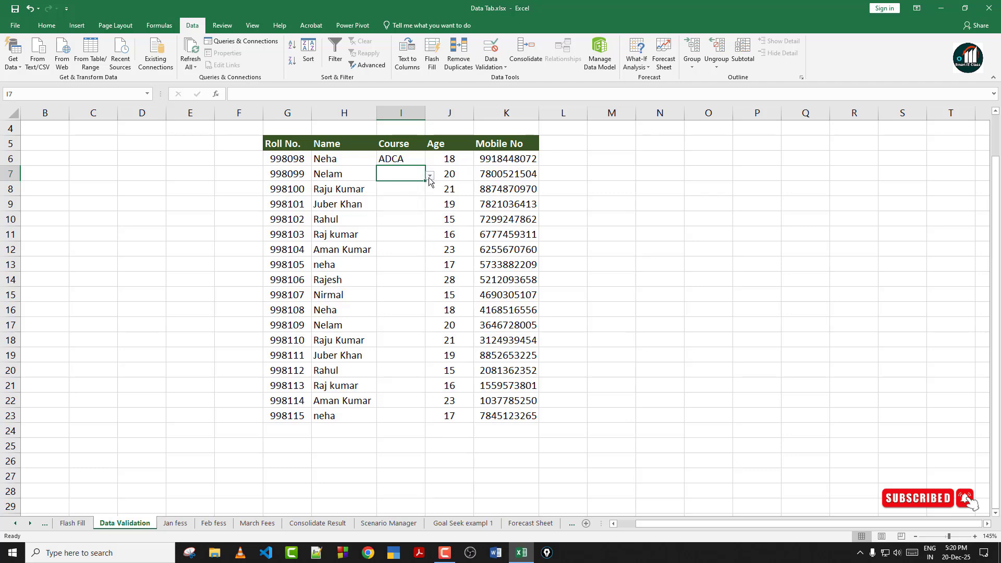
pyautogui.click(429, 177)
pyautogui.click(397, 198)
pyautogui.click(410, 190)
pyautogui.click(429, 190)
pyautogui.click(399, 214)
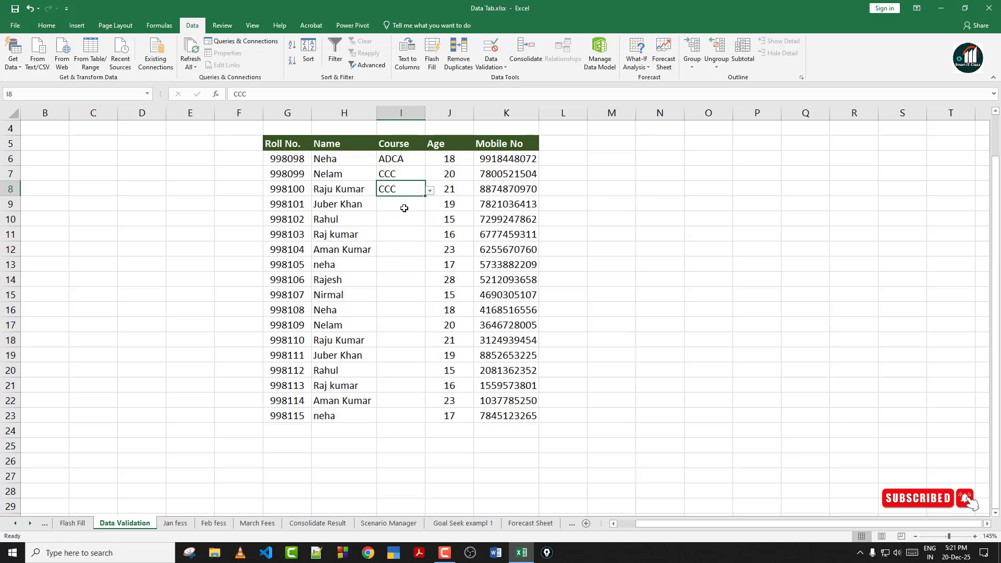
pyautogui.click(404, 208)
pyautogui.click(430, 207)
pyautogui.click(389, 249)
pyautogui.press('Return')
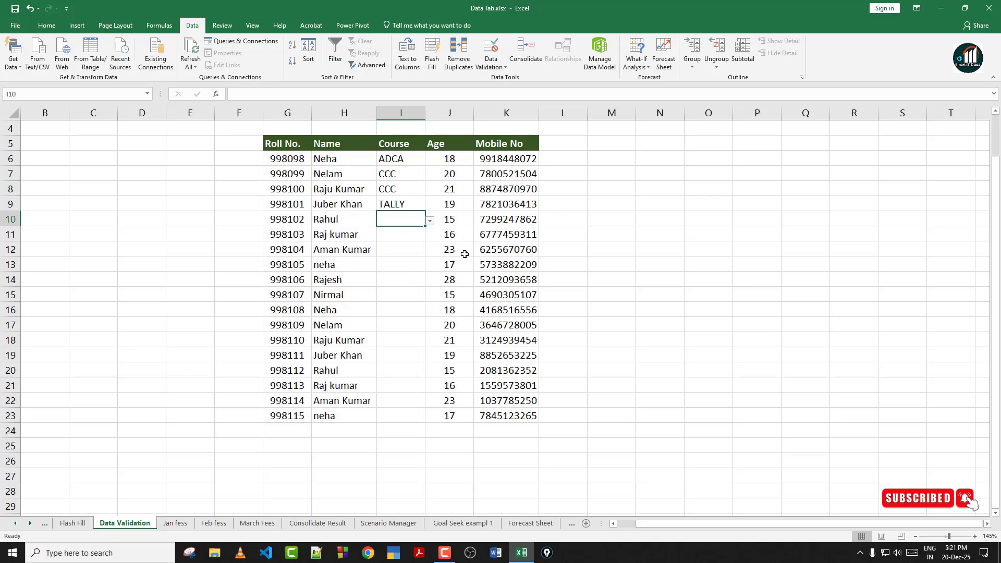
# Review the data validation settings of the empty Course cell I10.
pyautogui.click(491, 64)
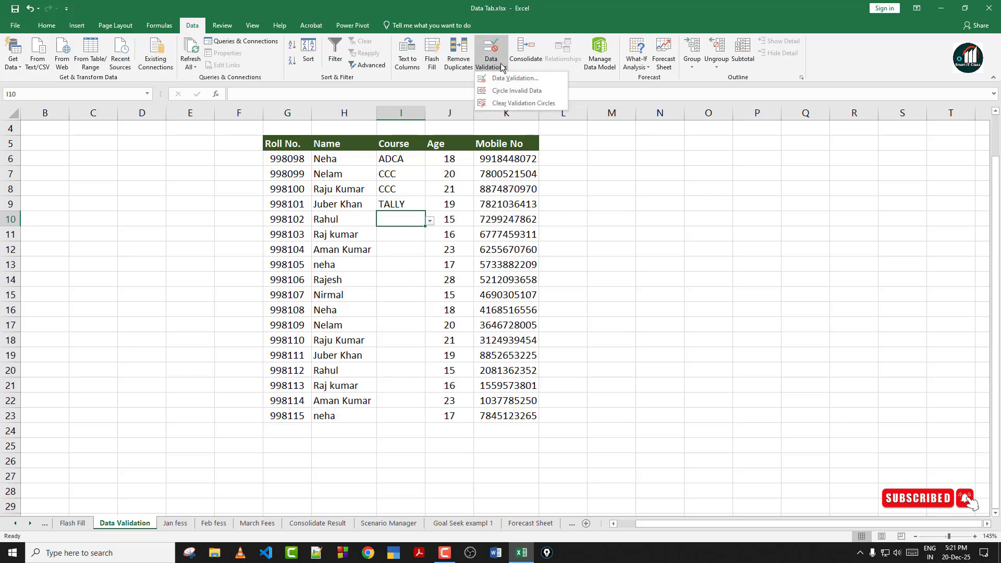
pyautogui.click(510, 79)
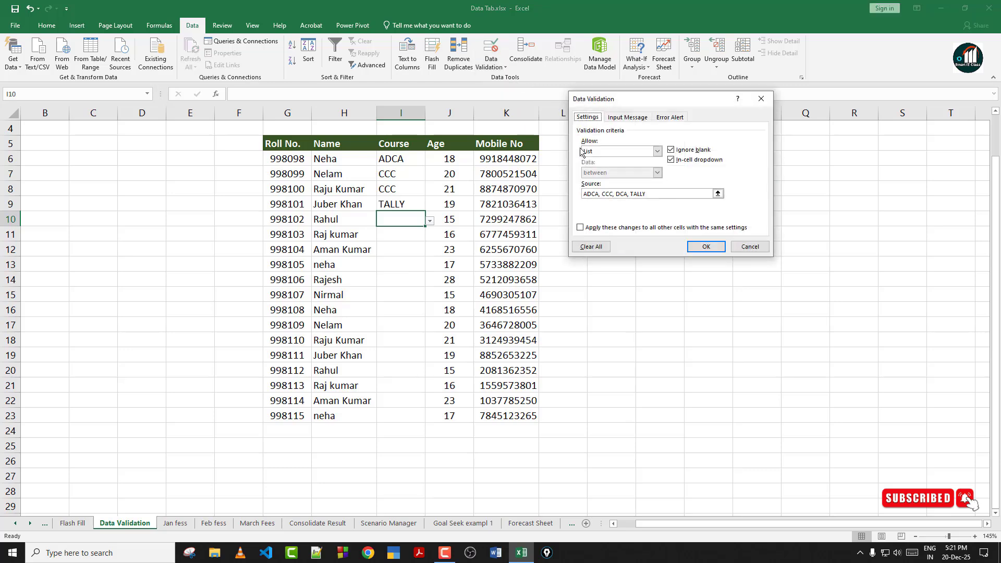
pyautogui.click(763, 99)
# Clear all the ages from the Age column, cells J6 to J24.
pyautogui.moveTo(441, 224); pyautogui.dragTo(448, 233)
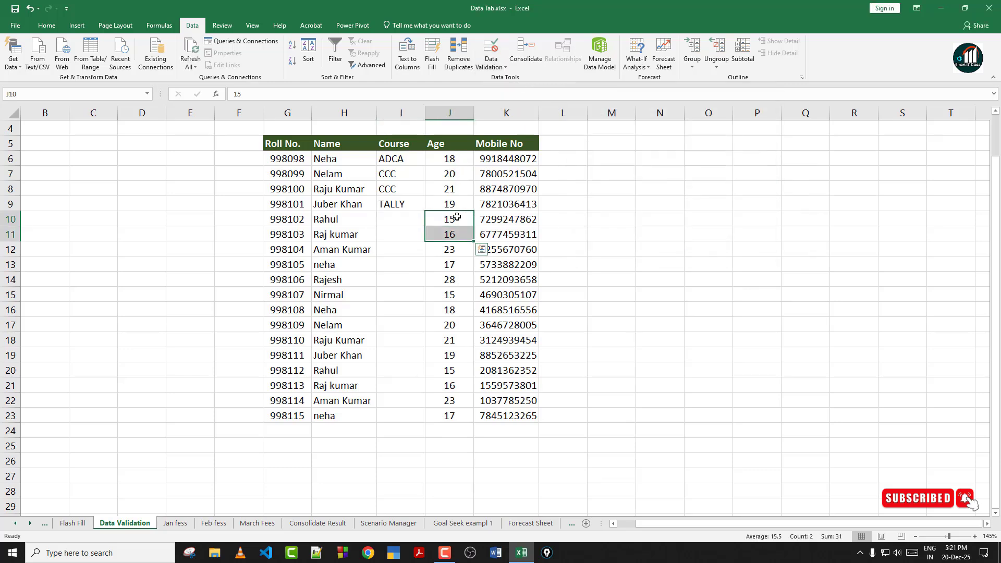
pyautogui.click(447, 189)
pyautogui.moveTo(447, 158); pyautogui.dragTo(447, 265)
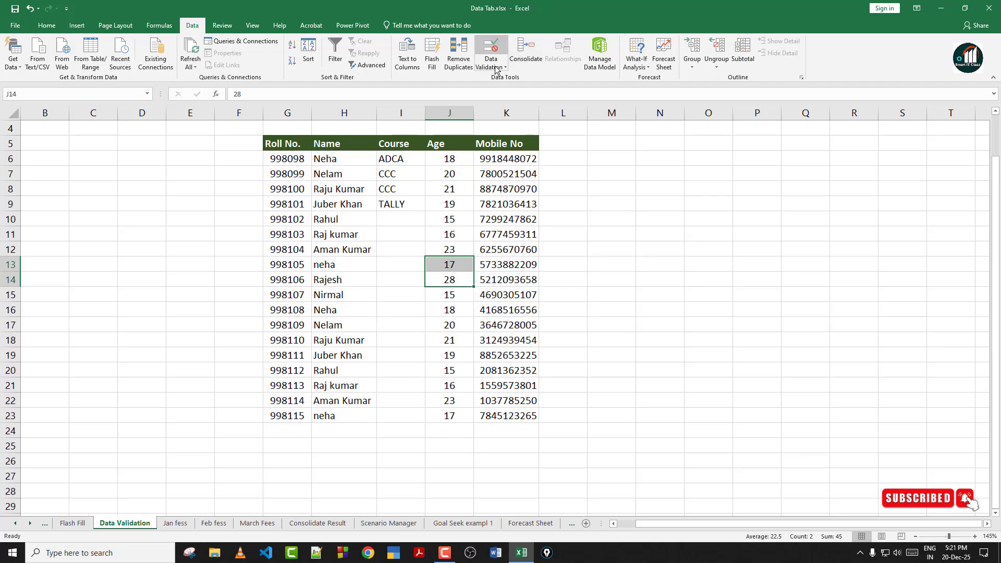
pyautogui.moveTo(437, 162); pyautogui.dragTo(450, 433)
pyautogui.press('Delete')
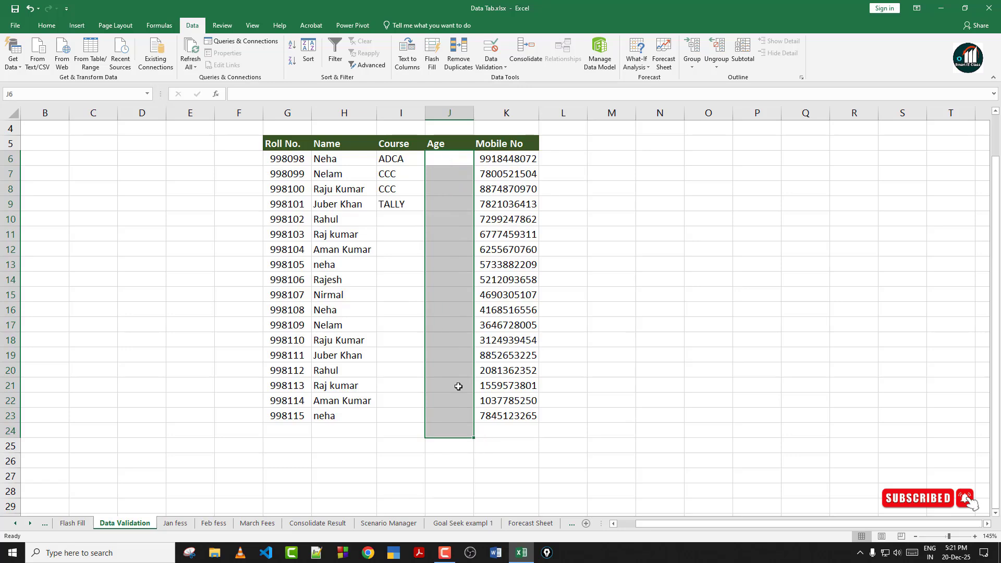
pyautogui.click(446, 361)
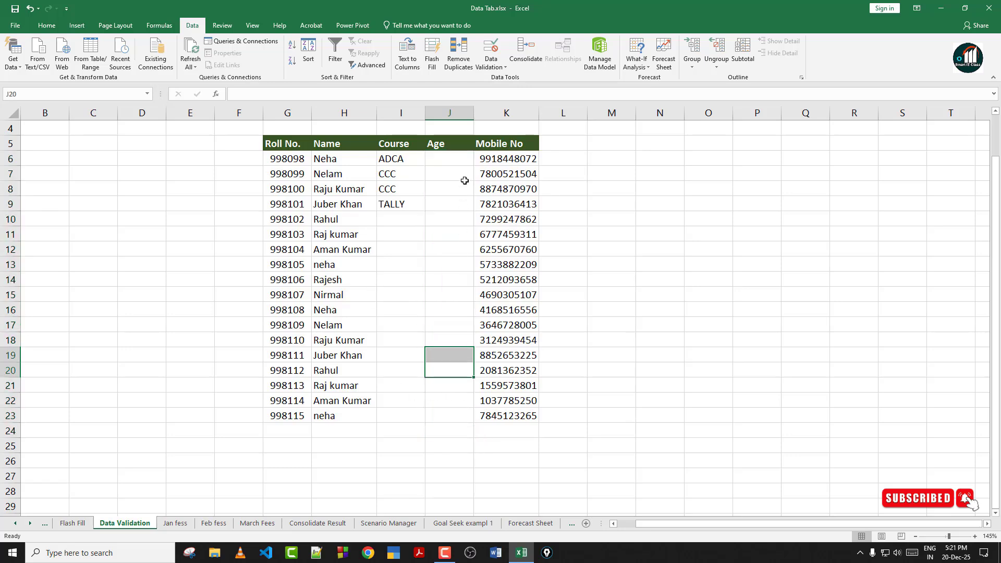
# Restrict Age cells J6 to J23 with data validation to whole numbers between 18 and 25.
pyautogui.moveTo(459, 157); pyautogui.dragTo(459, 417)
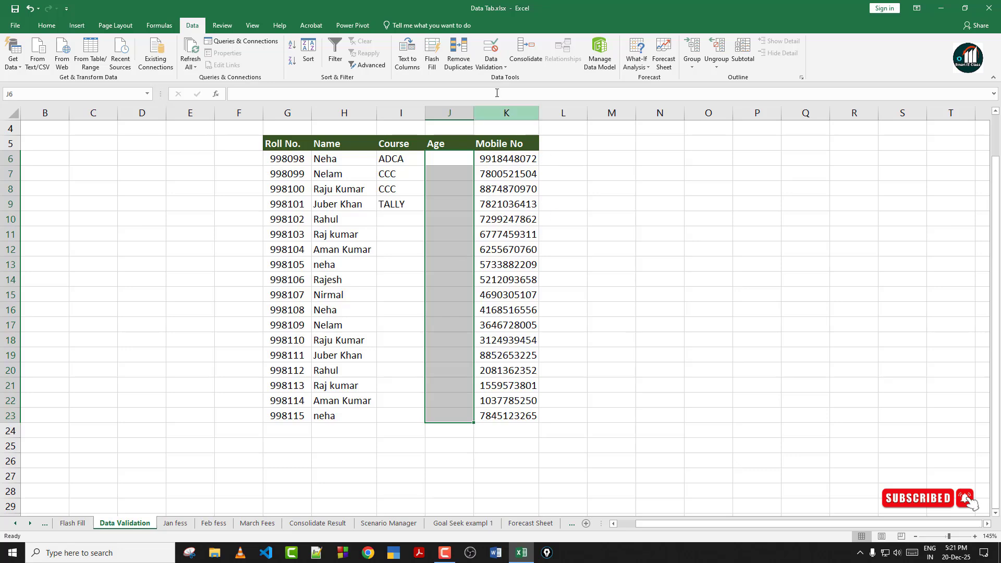
pyautogui.click(493, 65)
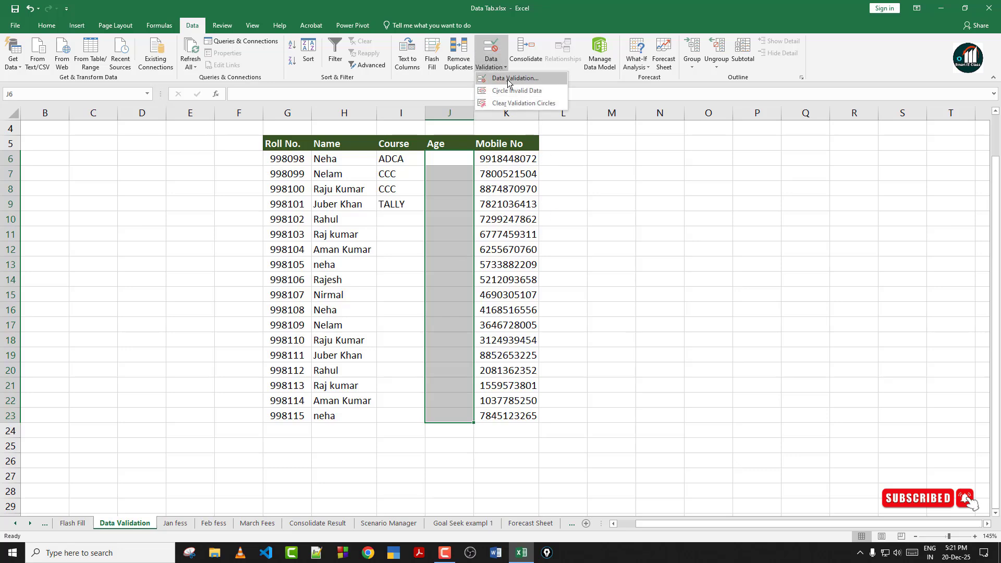
pyautogui.click(512, 78)
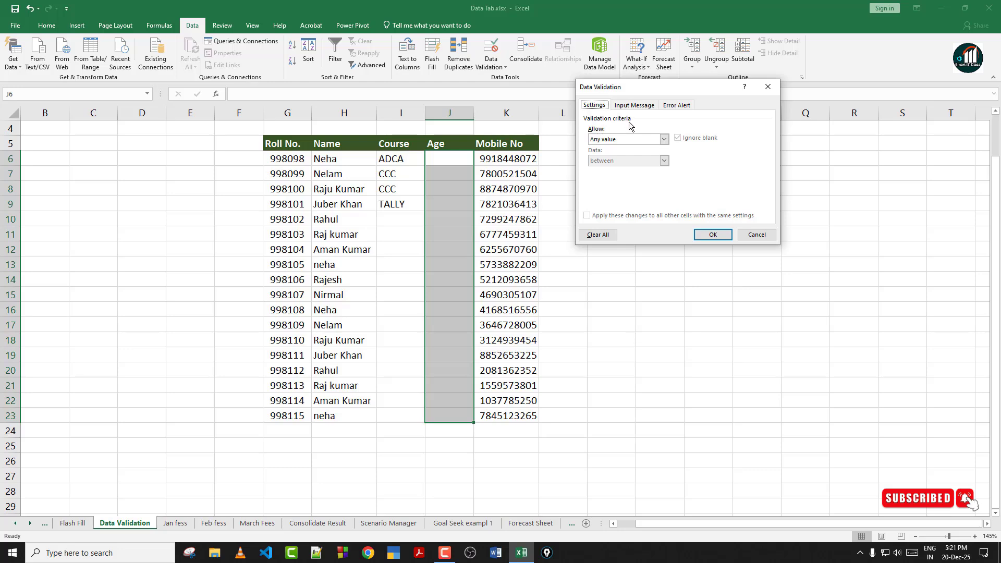
pyautogui.click(663, 140)
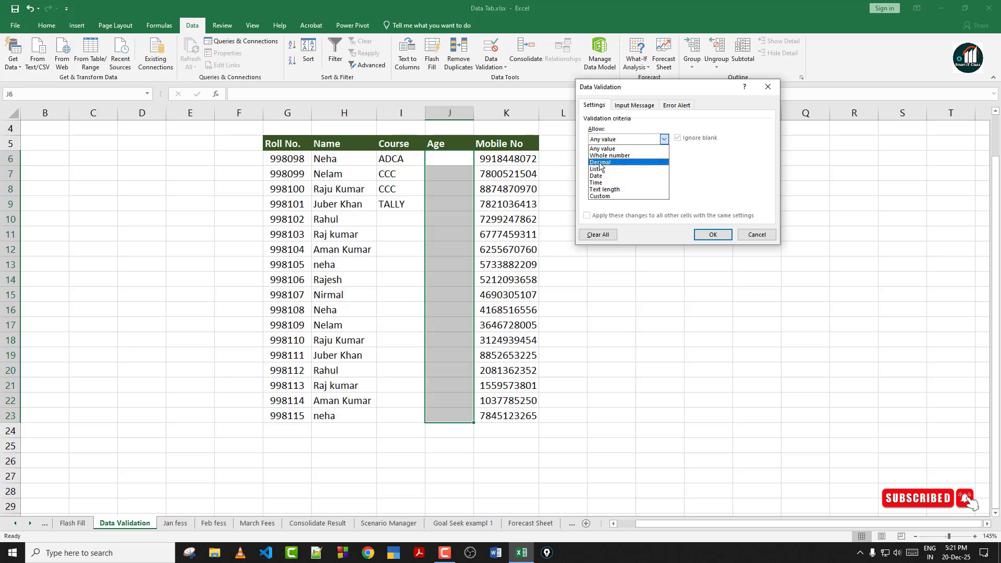
pyautogui.click(630, 158)
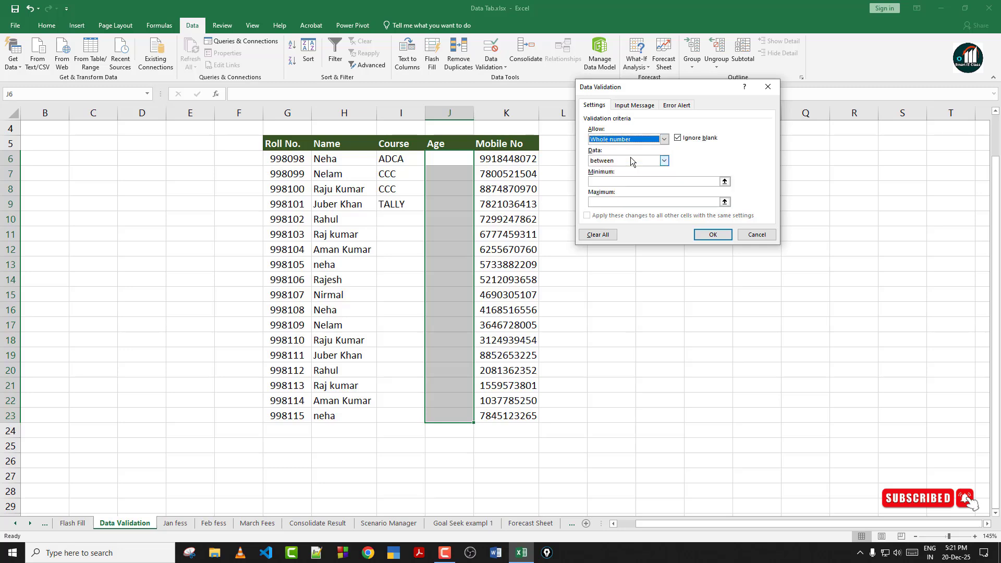
pyautogui.click(632, 182)
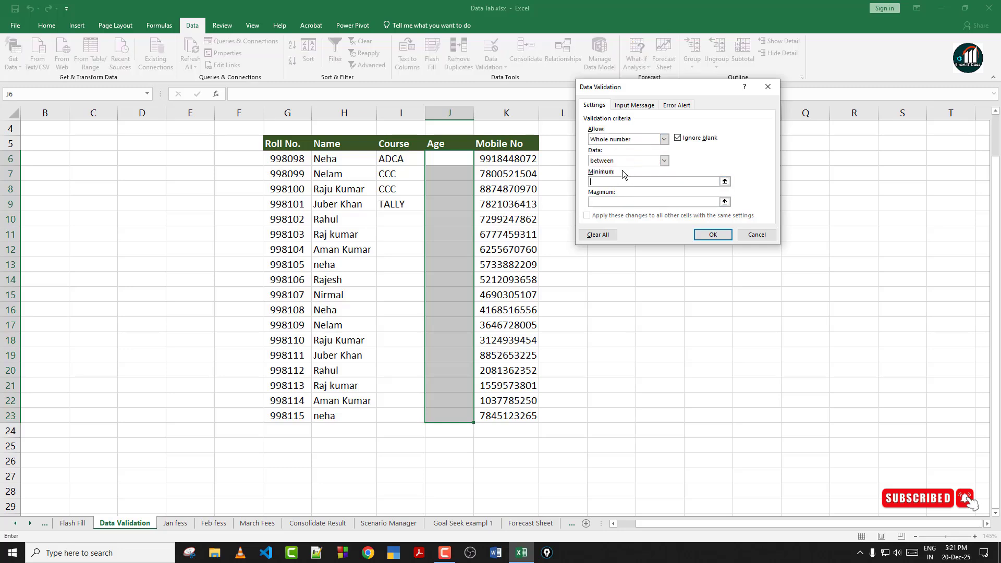
pyautogui.write('18')
pyautogui.click(612, 202)
# Add an input message titled Age with the text "min age 18 max 25" and apply the validation.
pyautogui.click(645, 107)
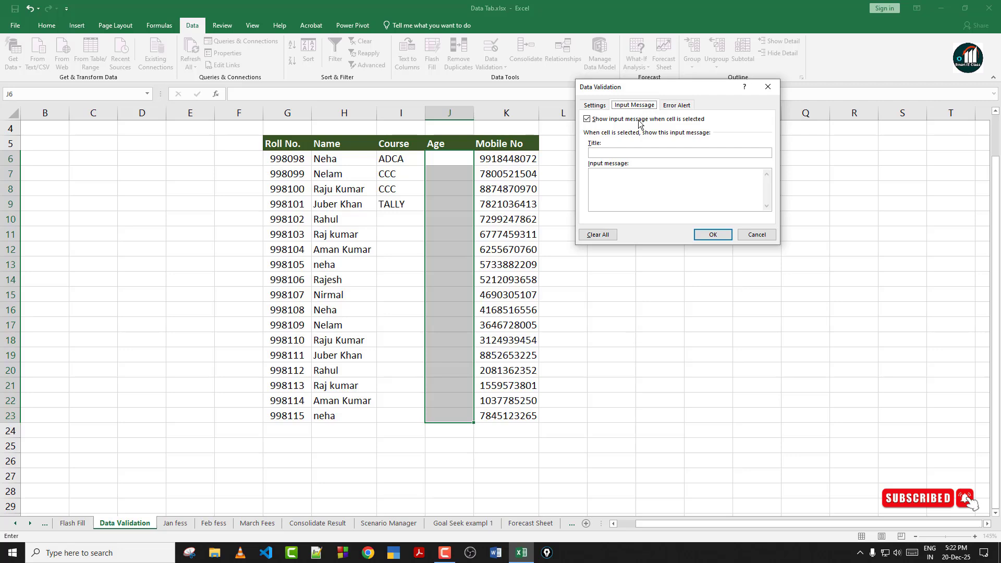
pyautogui.click(615, 153)
pyautogui.write('min age 18 max 25')
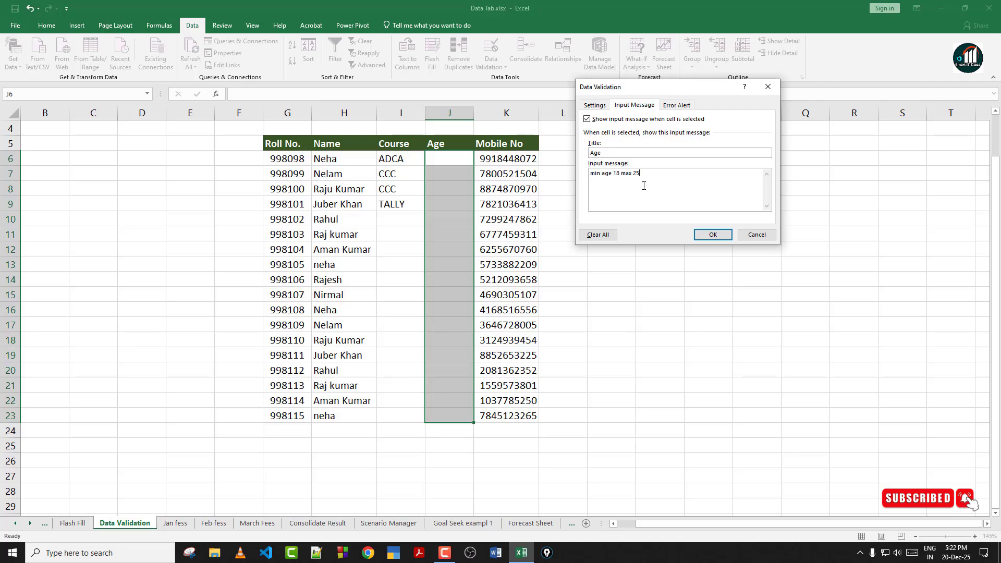
pyautogui.click(709, 235)
# Enter the ages 18 in cell J6 and 25 in cell J7.
pyautogui.click(443, 192)
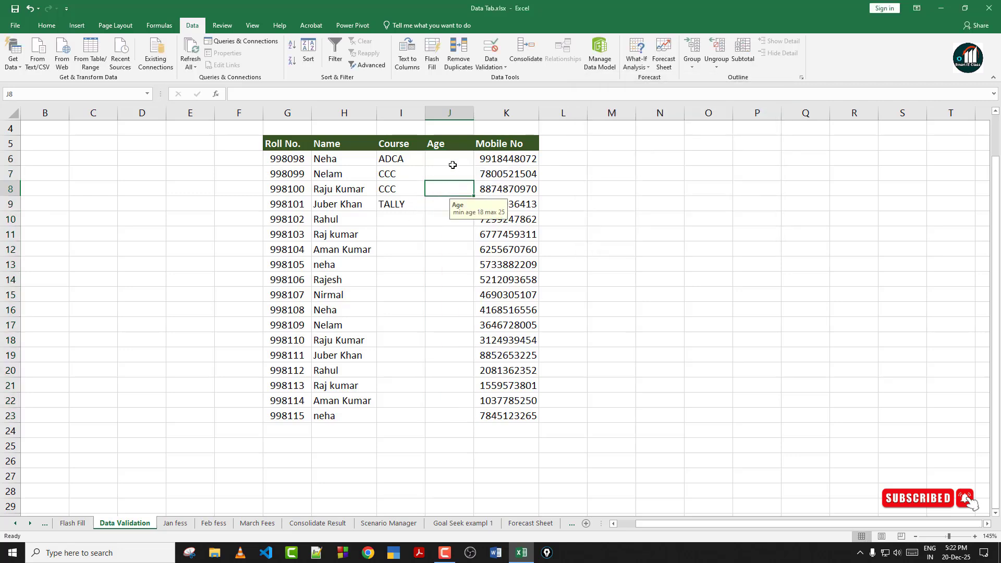
pyautogui.click(452, 165)
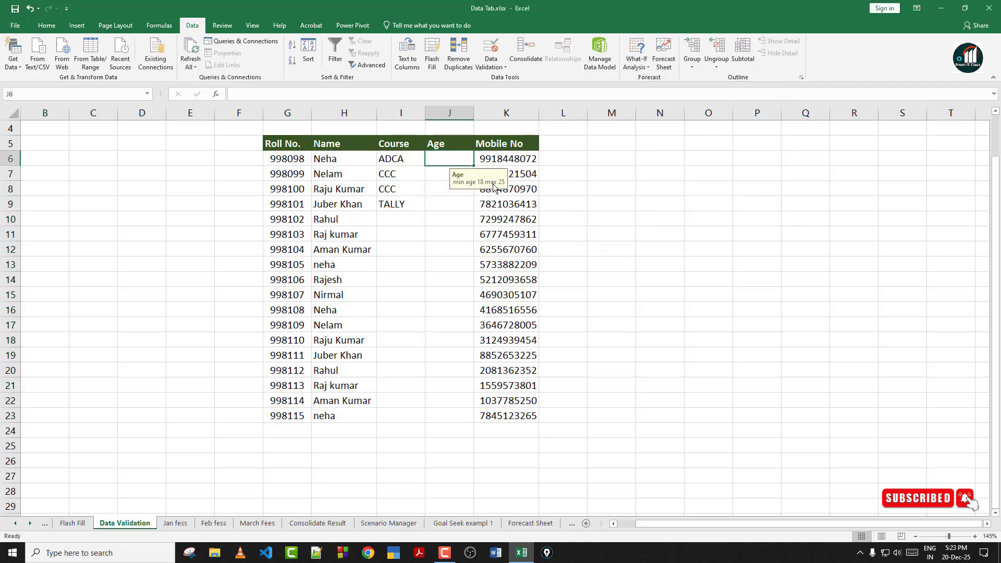
pyautogui.write('1')
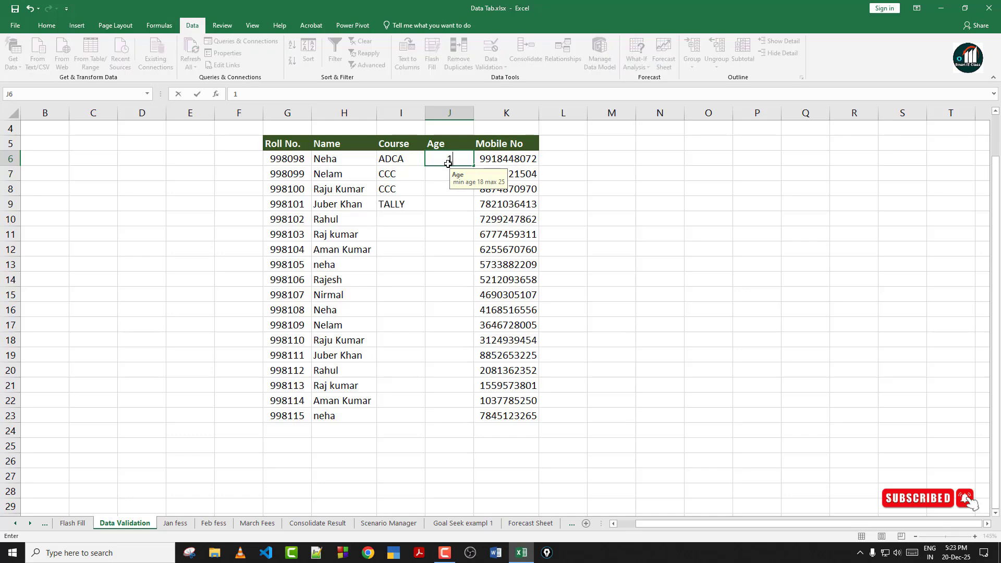
pyautogui.write('8')
pyautogui.press('Return')
pyautogui.write('25')
pyautogui.press('Return')
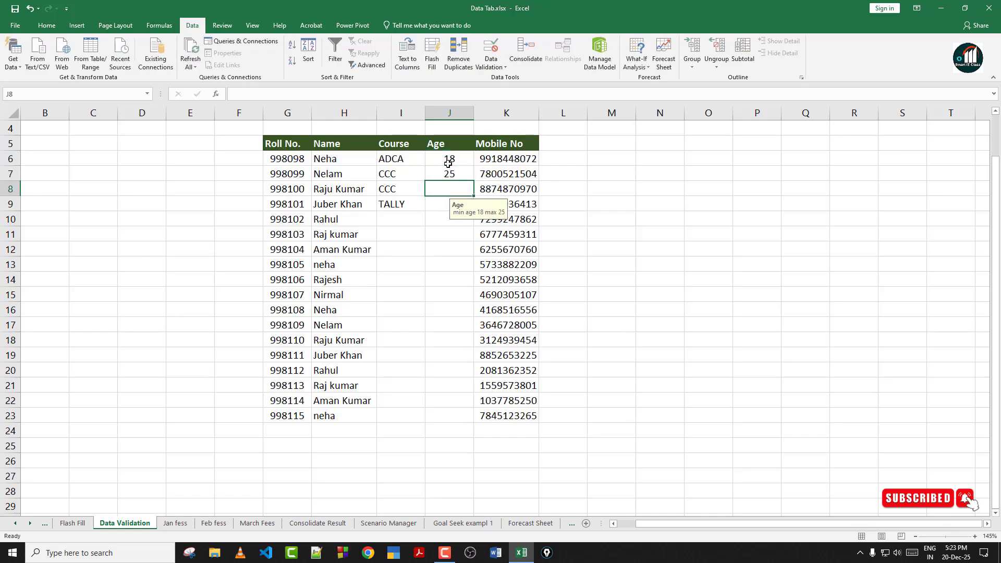
# Try to enter 17, an age below the allowed minimum, in cell J8, retrying once before cancelling.
pyautogui.write('17')
pyautogui.press('Return')
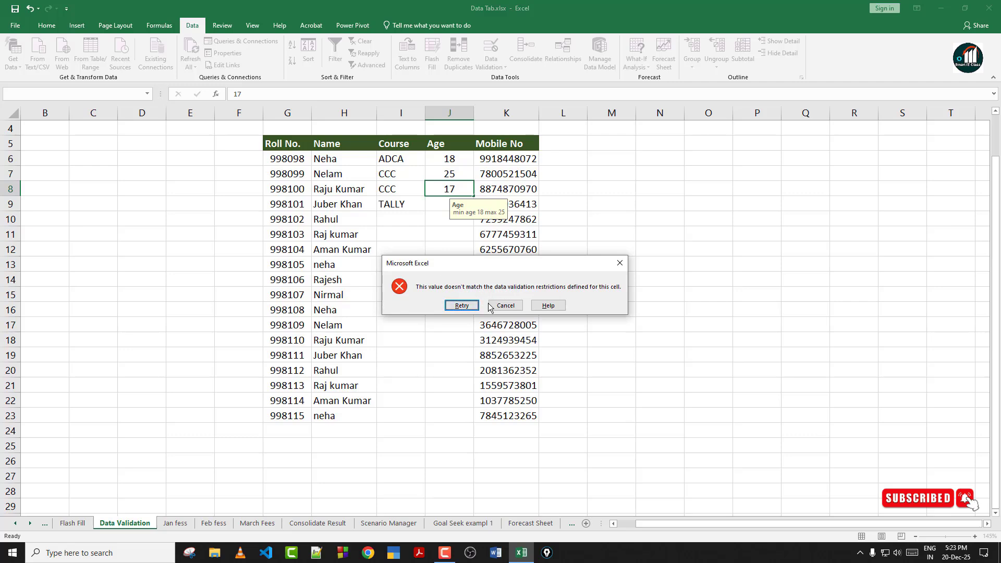
pyautogui.click(505, 305)
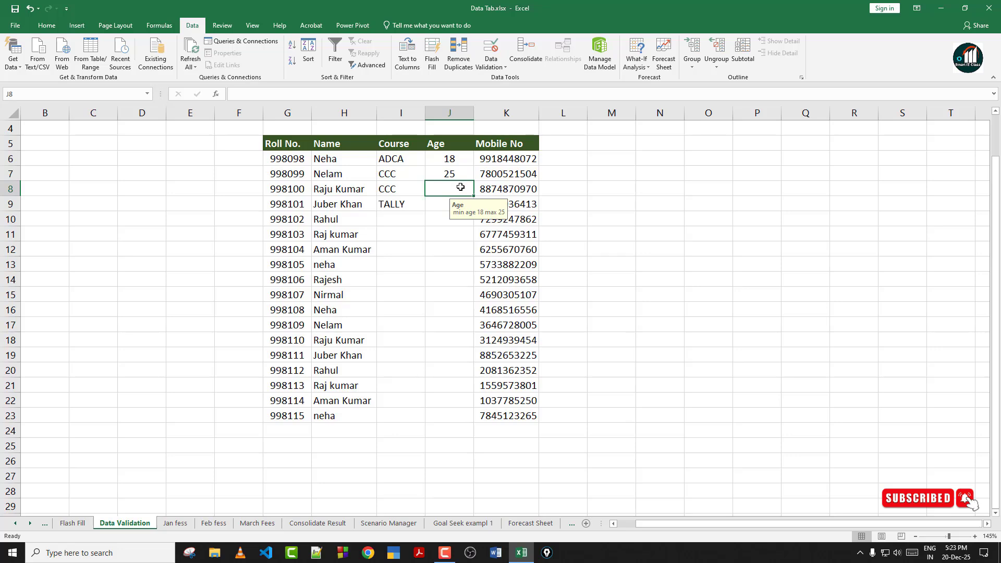
pyautogui.write('17')
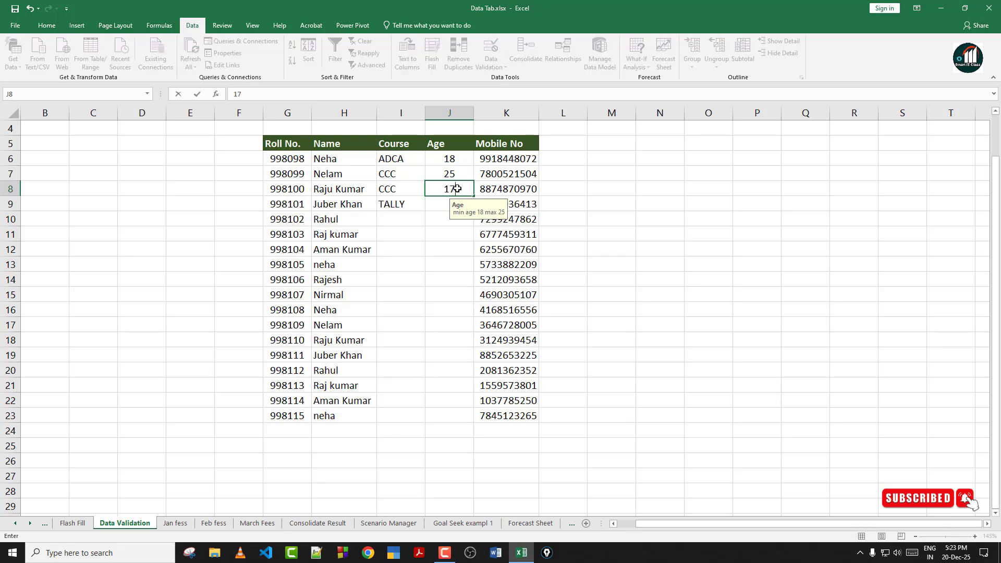
pyautogui.press('Return')
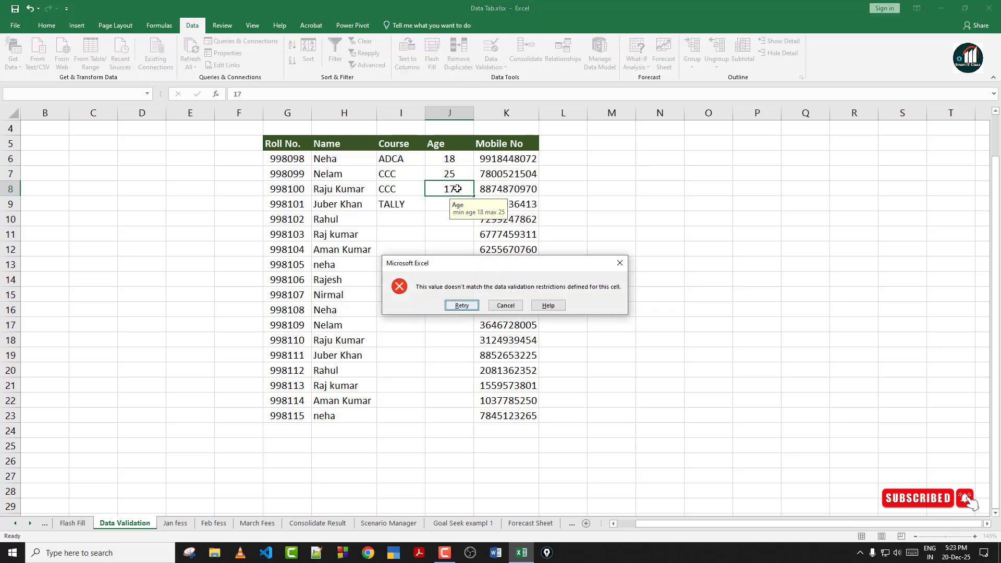
pyautogui.click(462, 306)
pyautogui.press('Return')
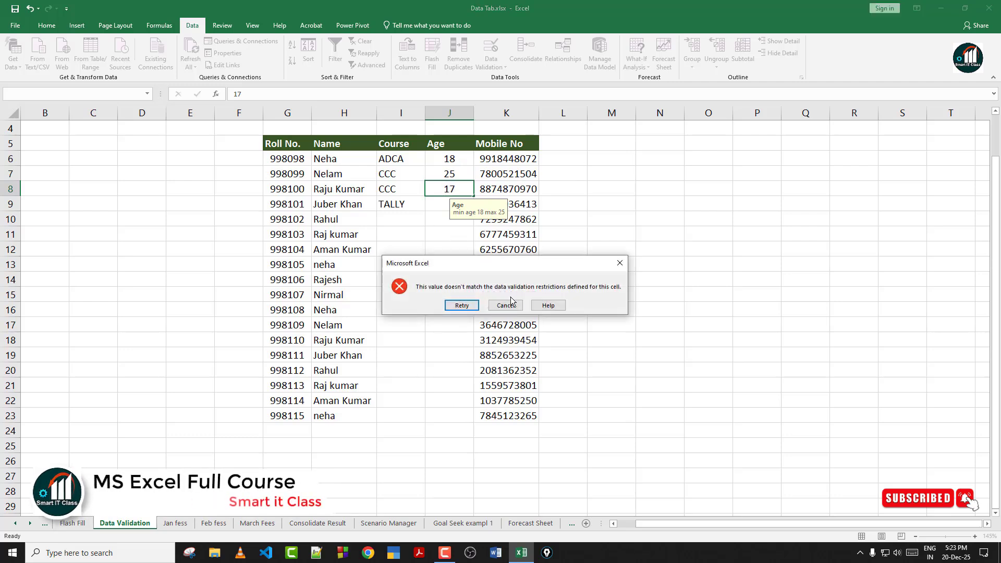
pyautogui.click(508, 306)
# Add the Stop error alert message "no" to the data validation of Age cells J6 to J23.
pyautogui.moveTo(452, 160); pyautogui.dragTo(457, 417)
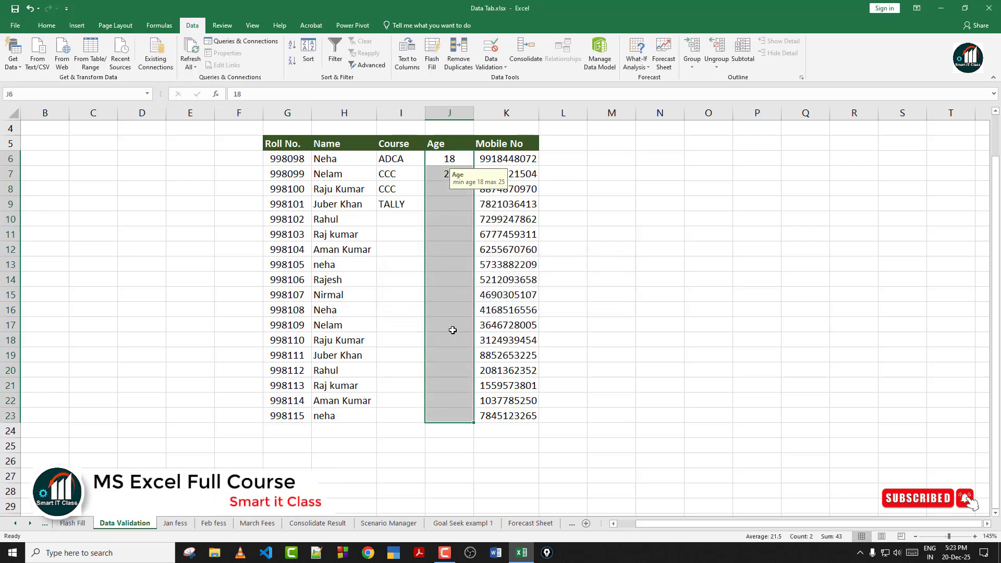
pyautogui.click(493, 72)
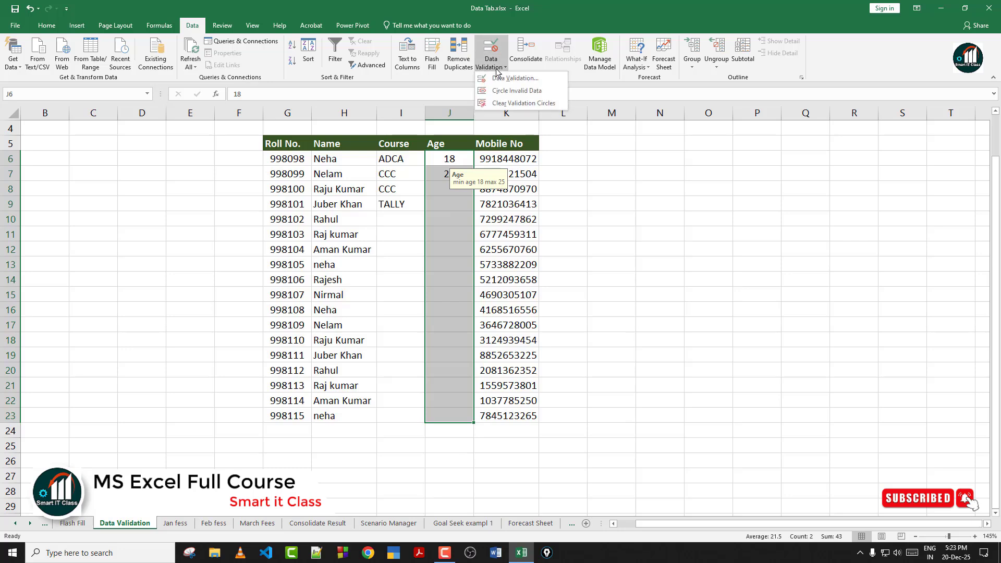
pyautogui.click(499, 79)
pyautogui.click(654, 107)
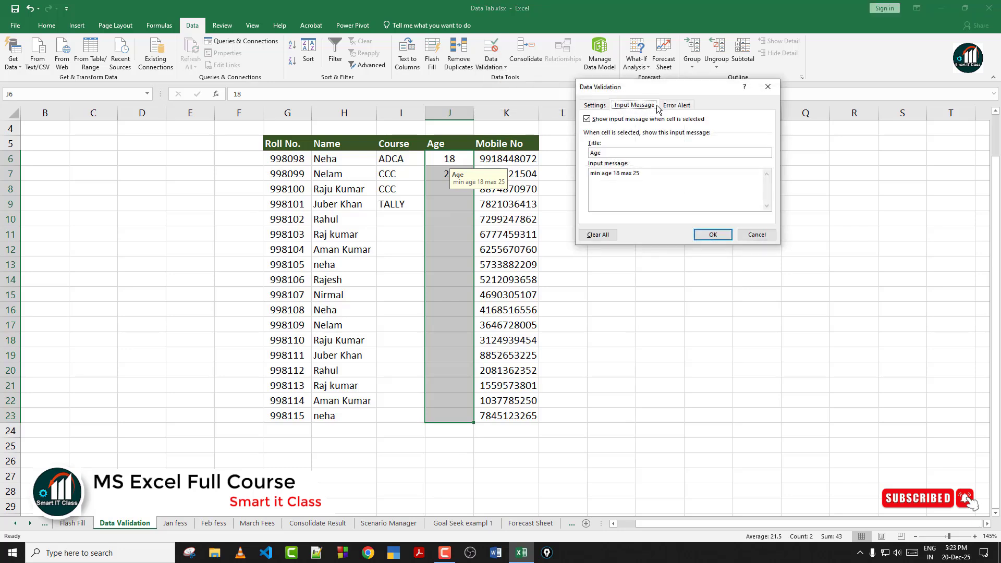
pyautogui.click(673, 106)
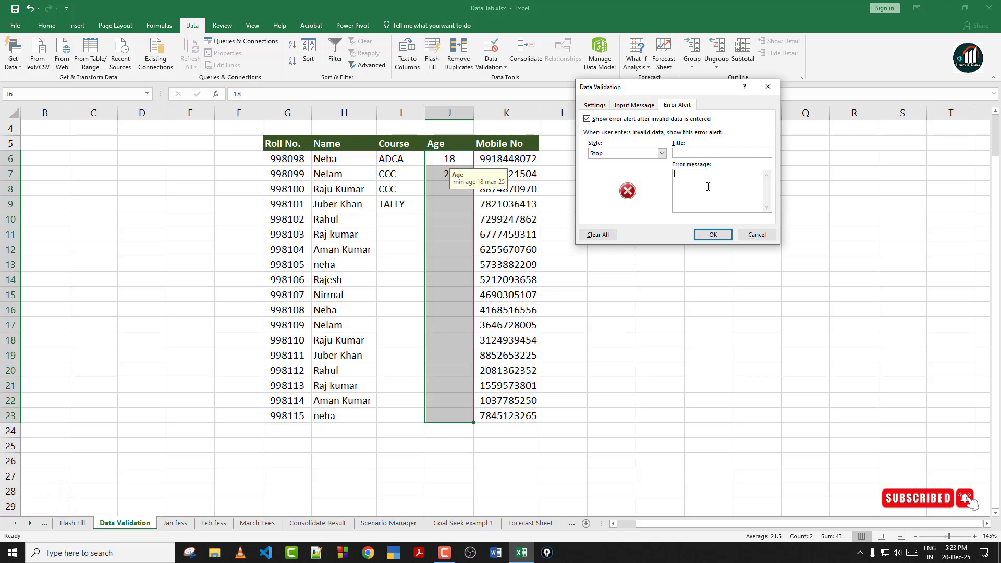
pyautogui.write('no')
pyautogui.click(713, 235)
# Test the custom error alert by trying to enter the age 17 in cell J8.
pyautogui.click(437, 184)
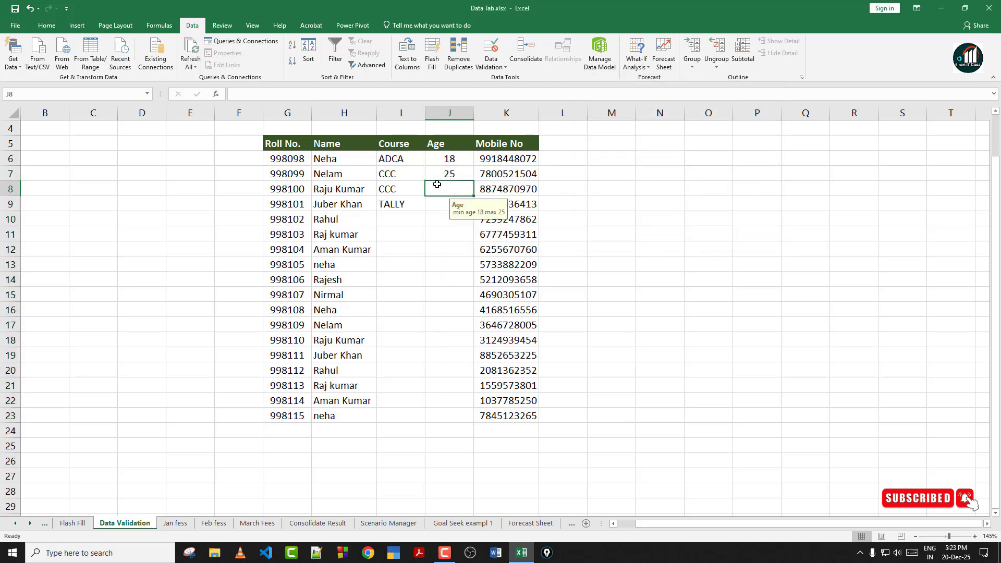
pyautogui.write('17')
pyautogui.press('Return')
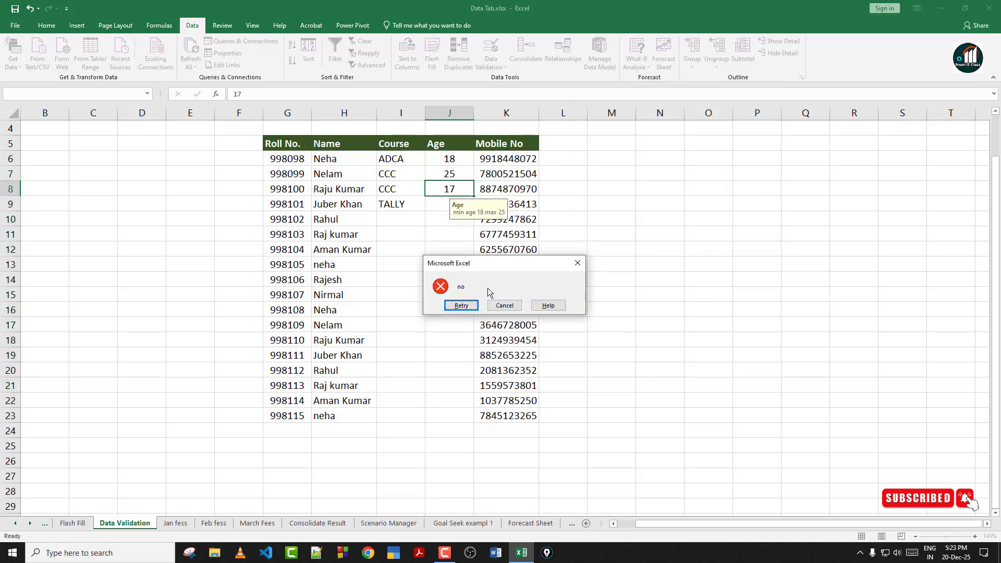
pyautogui.click(507, 305)
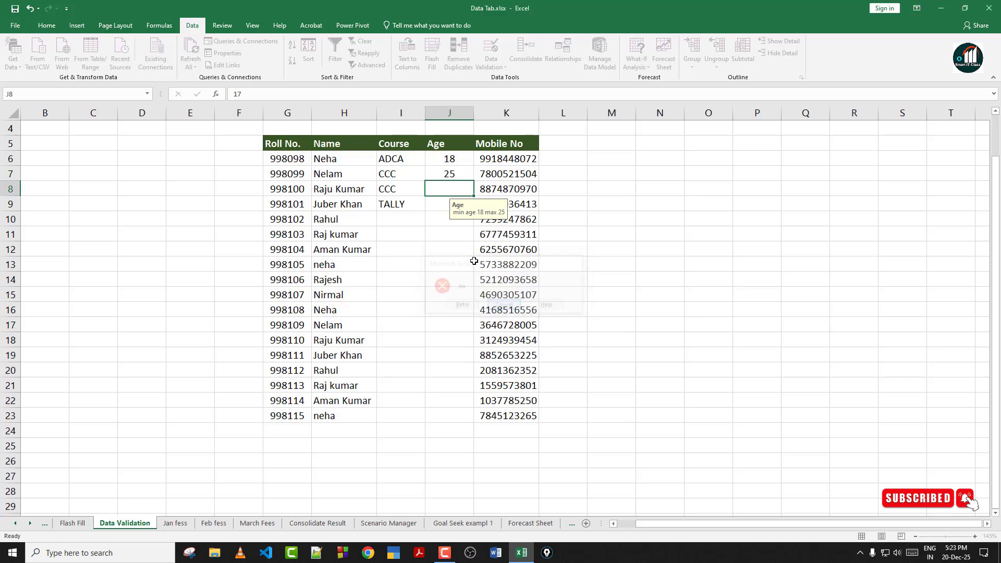
# Enter the ages 25 in cell J8 and 19 in cell J9.
pyautogui.write('25')
pyautogui.press('Return')
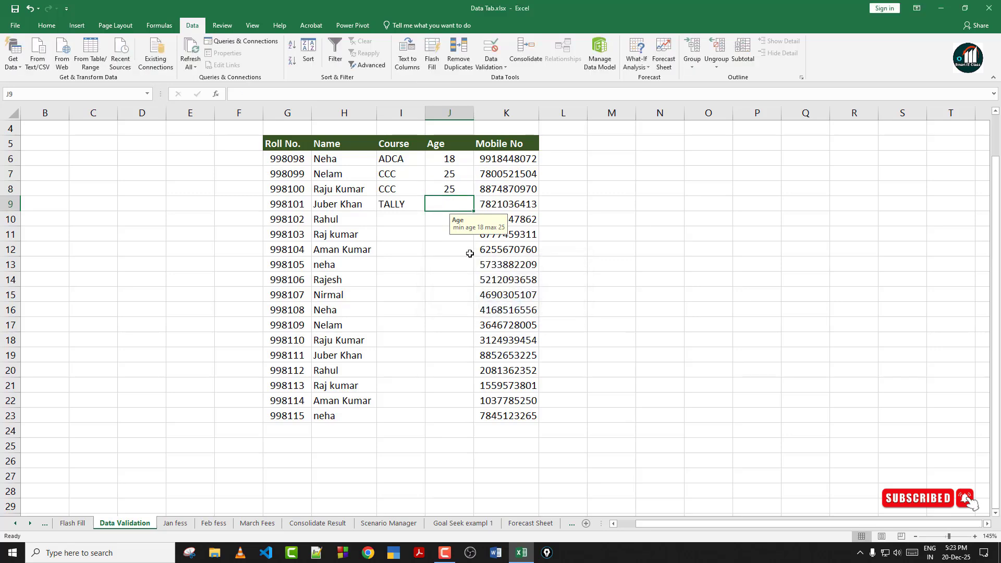
pyautogui.write('19')
pyautogui.press('Return')
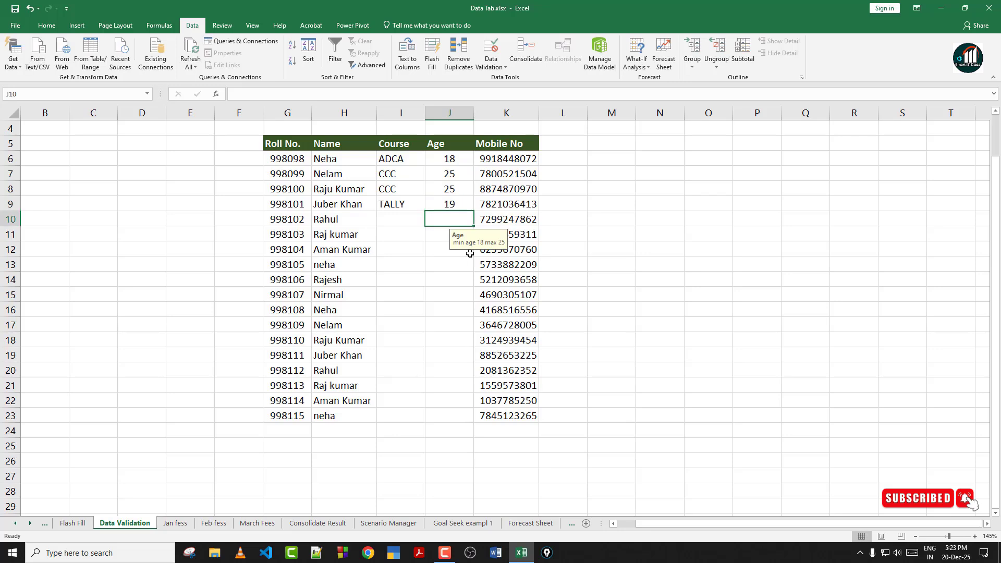
# Try to enter 26, an age above the allowed maximum, in cell J10.
pyautogui.write('26')
pyautogui.press('Return')
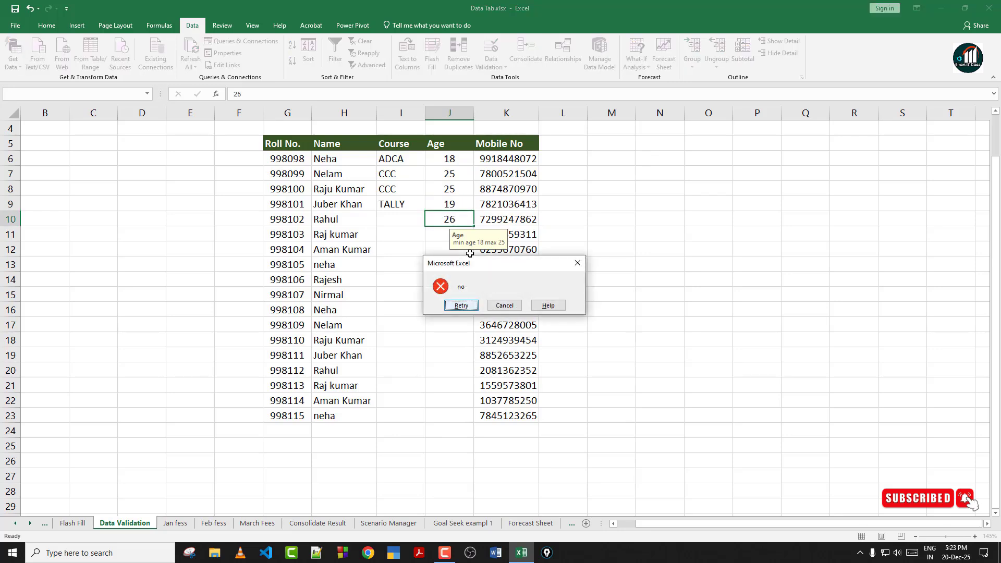
pyautogui.click(505, 306)
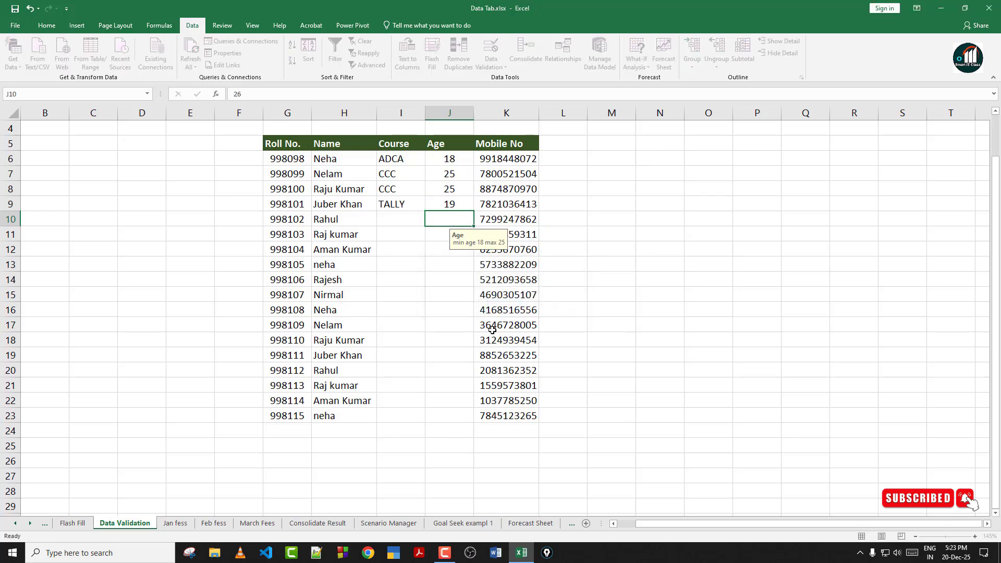
# Clear all data validation settings, including the input message and error alert, from Age cells J6 to J23.
pyautogui.click(458, 279)
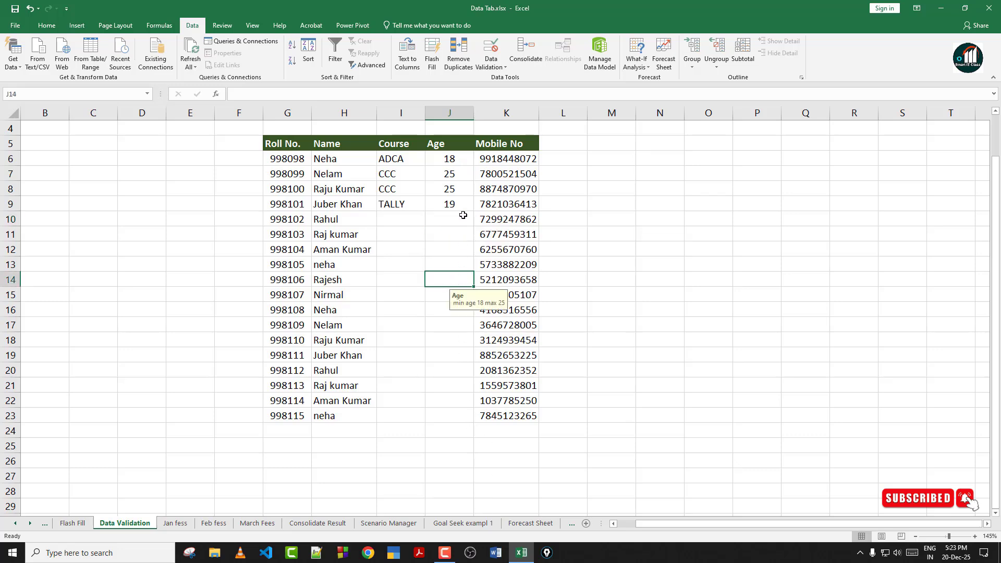
pyautogui.moveTo(456, 159); pyautogui.dragTo(458, 404)
pyautogui.click(449, 309)
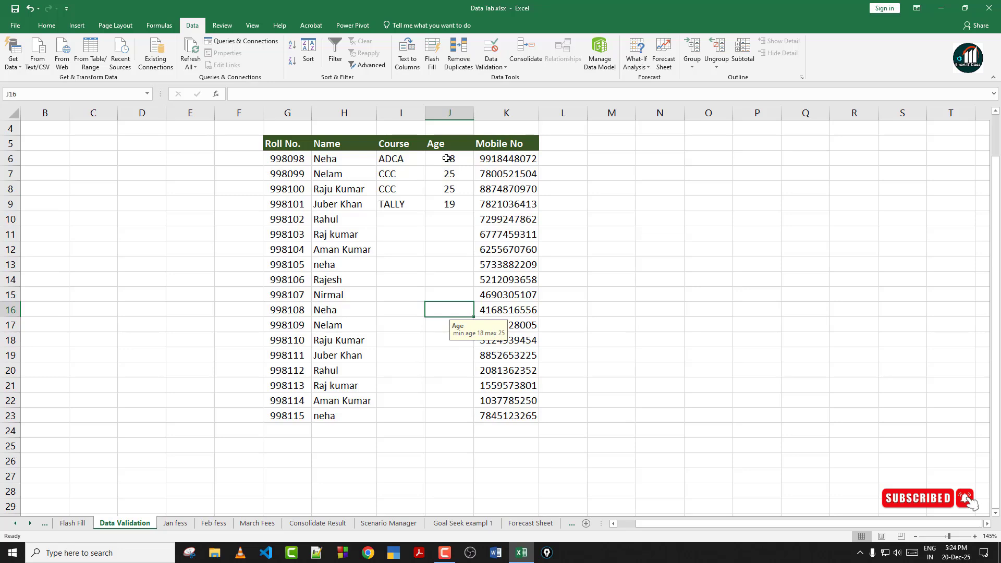
pyautogui.moveTo(450, 159); pyautogui.dragTo(451, 414)
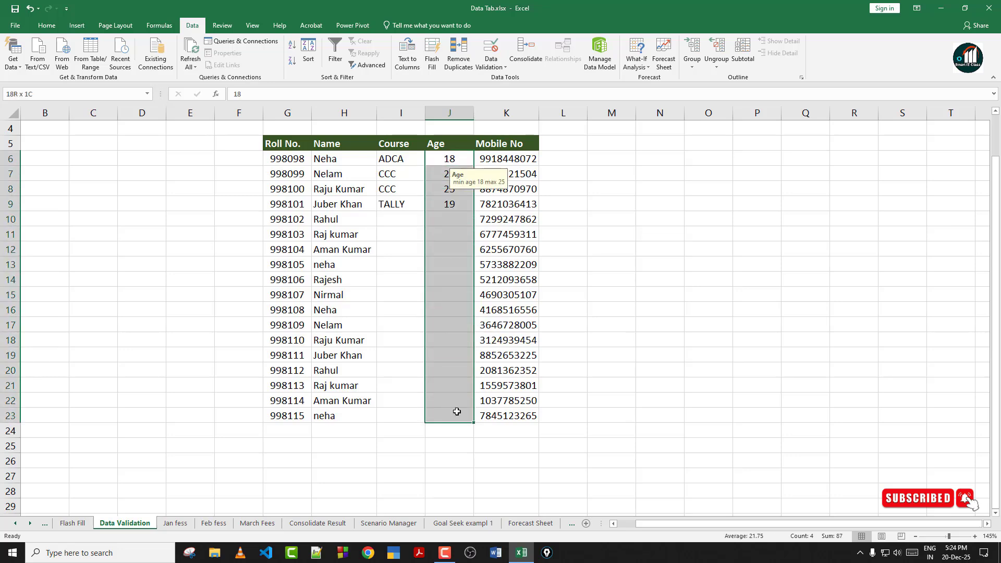
pyautogui.click(493, 65)
pyautogui.click(553, 78)
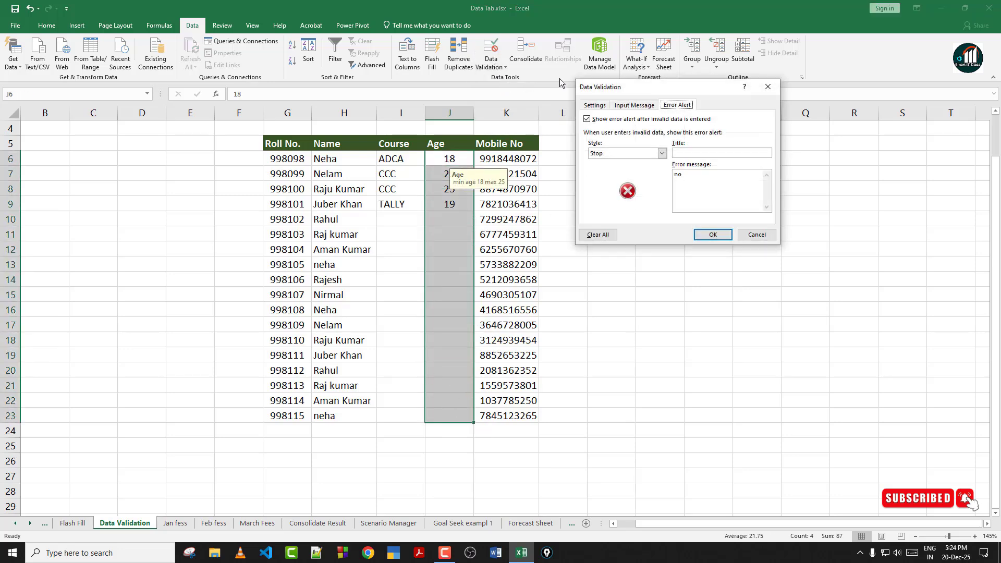
pyautogui.click(598, 234)
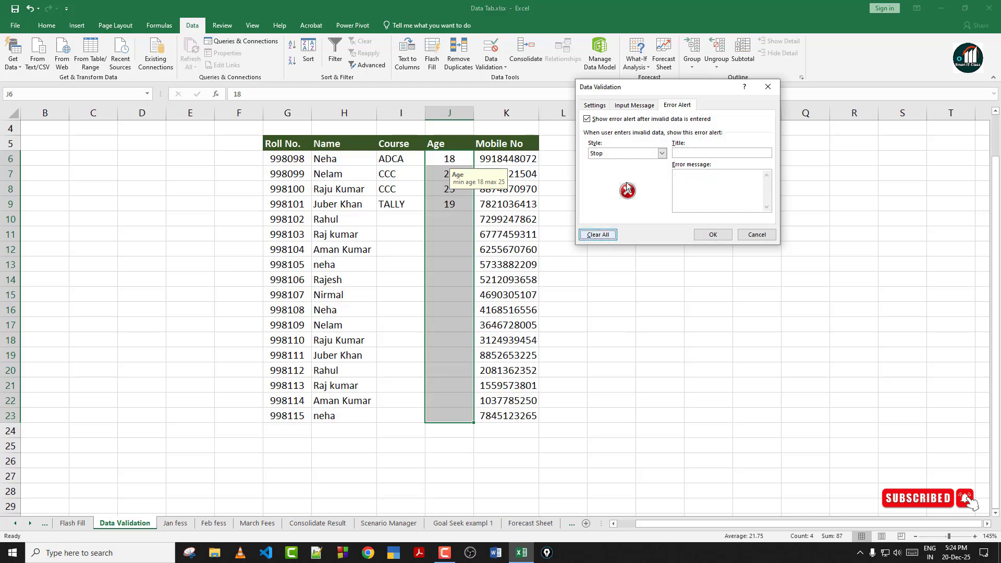
pyautogui.click(639, 105)
pyautogui.click(594, 106)
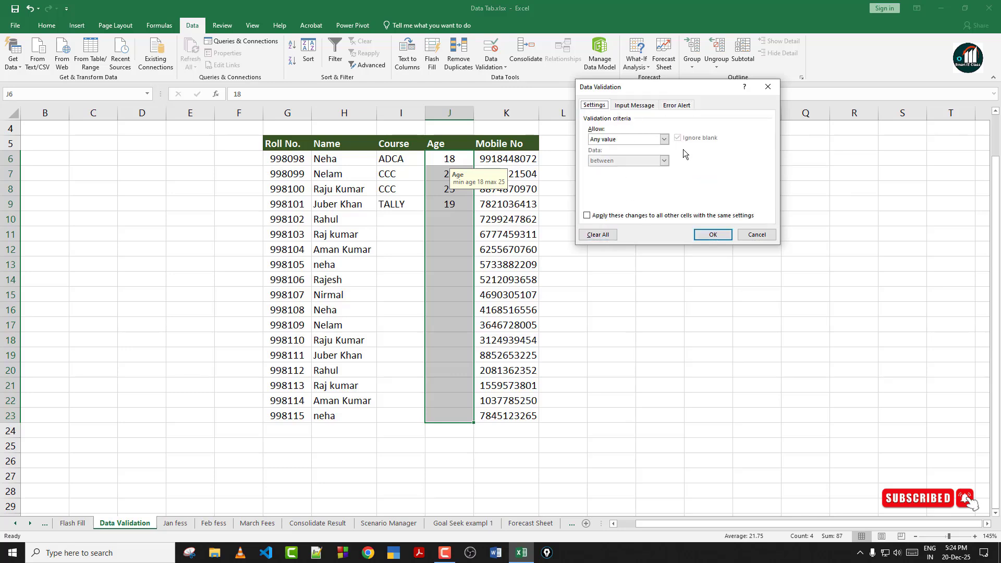
pyautogui.click(712, 235)
# Enter the ages 25, 17 and 26 in cells J10, J11 and J12.
pyautogui.click(458, 224)
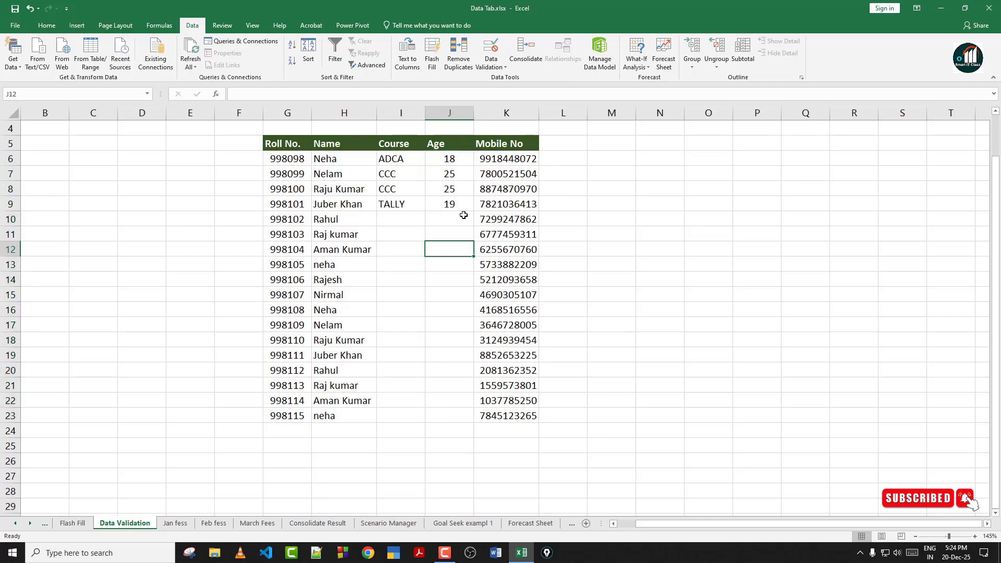
pyautogui.write('25')
pyautogui.press('Return')
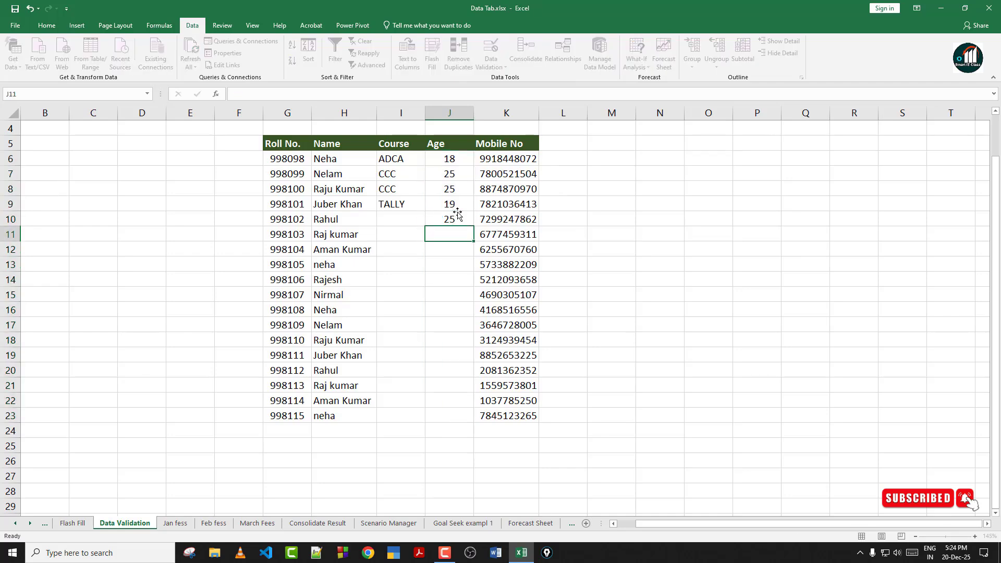
pyautogui.write('17')
pyautogui.press('Return')
pyautogui.write('26')
pyautogui.scroll(1, 450, 291)
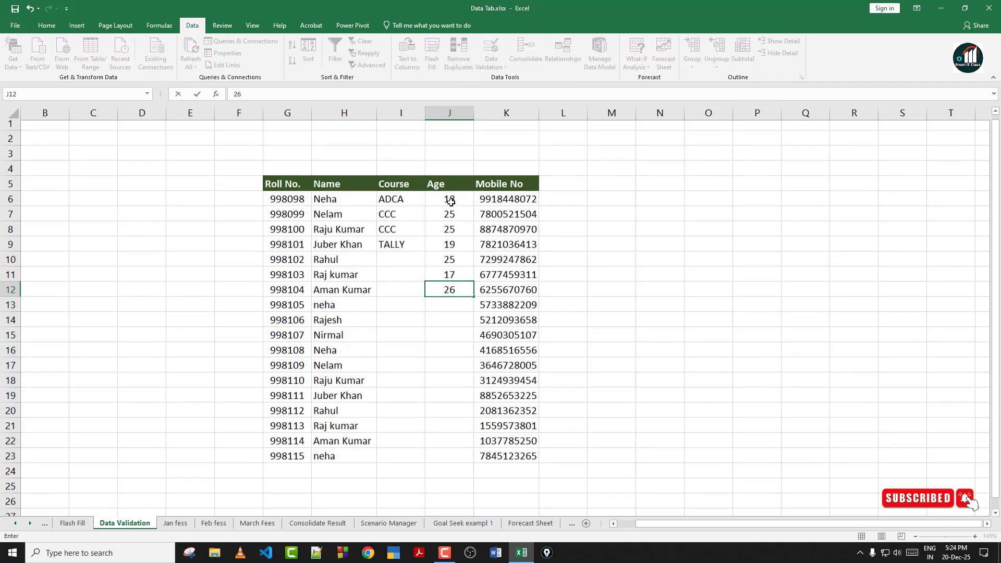
pyautogui.click(446, 324)
pyautogui.scroll(-1, 650, 463)
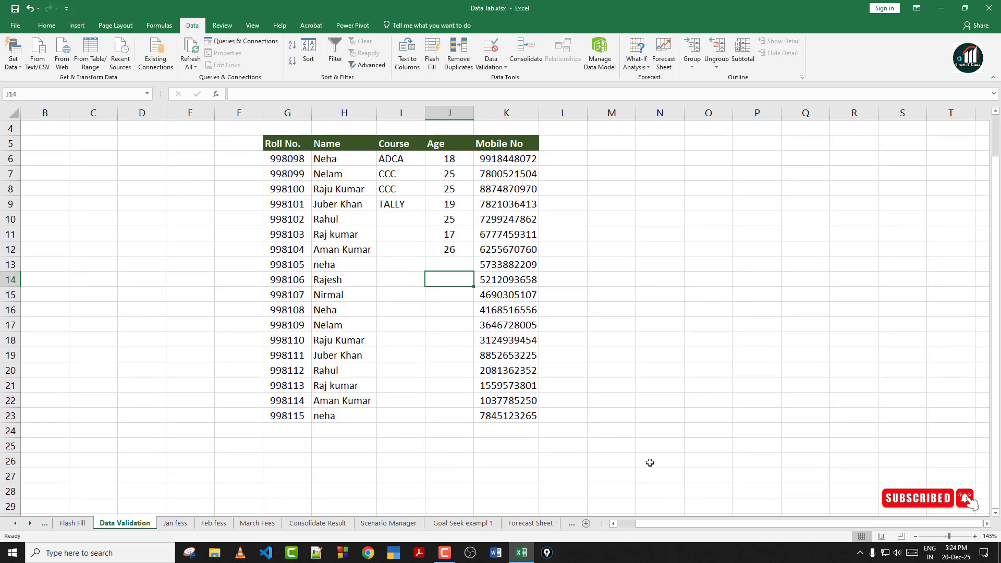
pyautogui.click(504, 66)
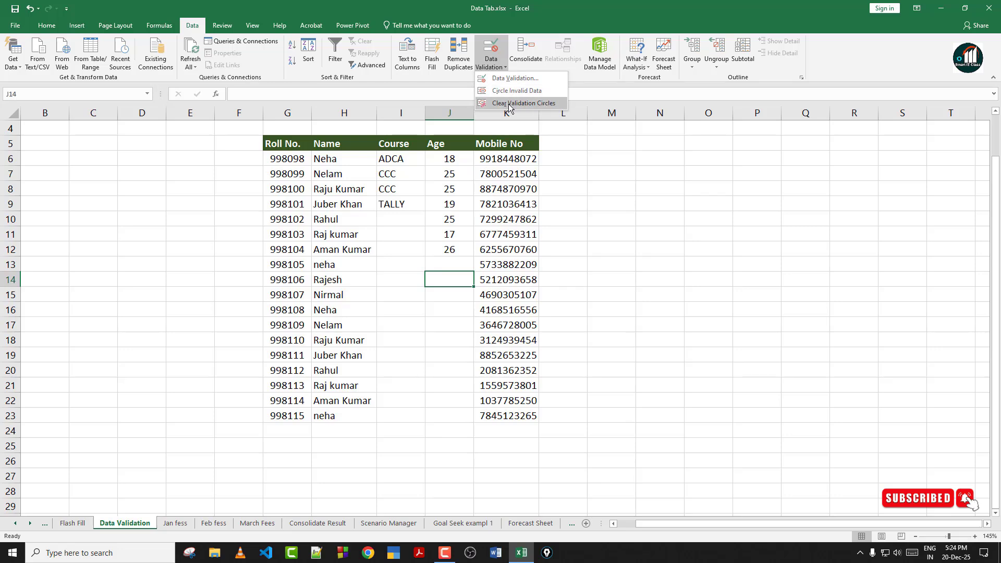
pyautogui.click(493, 265)
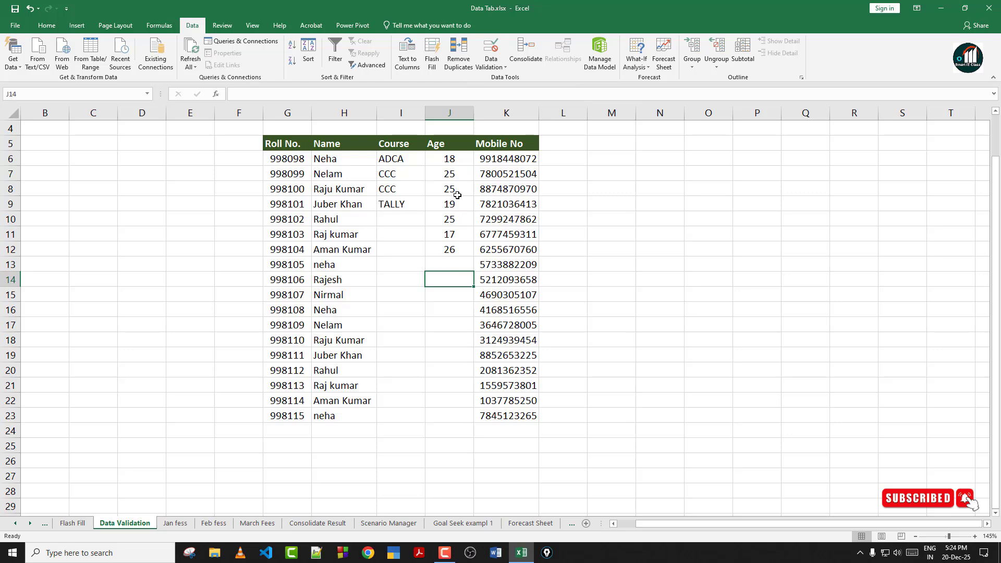
pyautogui.click(452, 259)
# Fill the remaining Age cells by copying the ages in J6 to J12 and pasting them starting at J13 and again at J20.
pyautogui.moveTo(459, 159); pyautogui.dragTo(462, 264)
pyautogui.hotkey('ctrl', 'c')
pyautogui.click(451, 264)
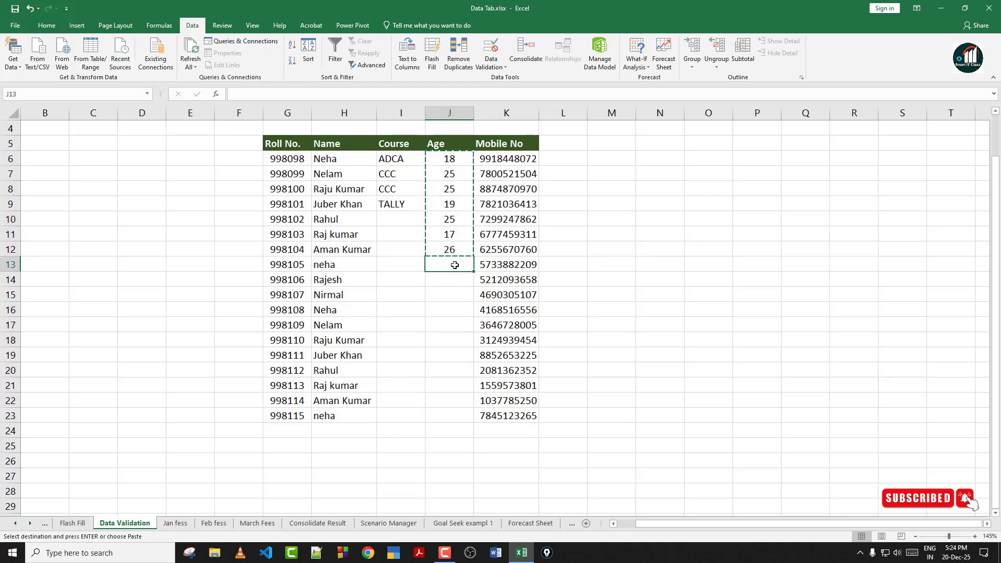
pyautogui.hotkey('ctrl', 'v')
pyautogui.click(447, 367)
pyautogui.hotkey('ctrl', 'v')
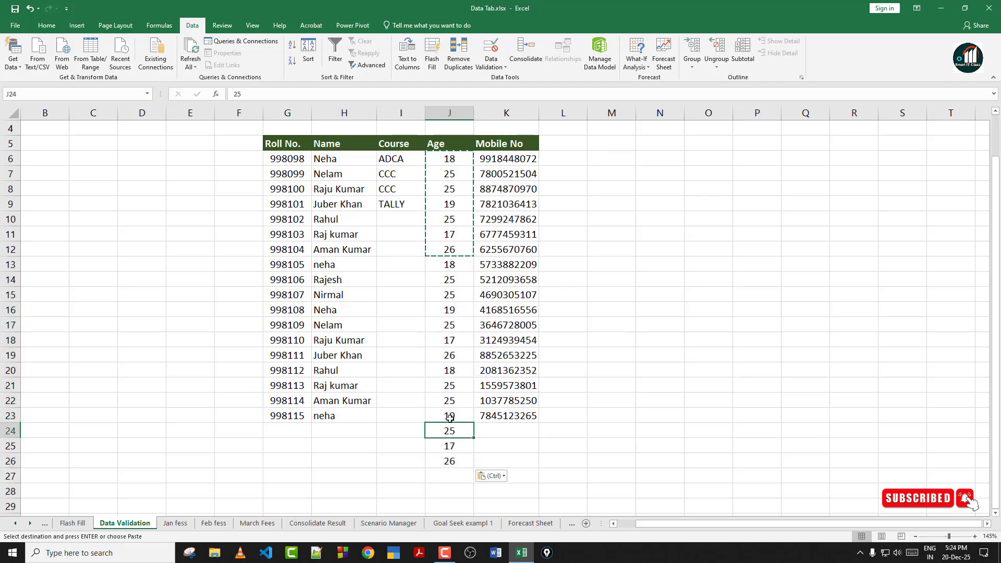
# Delete the surplus pasted ages in cells J24 to J26 below the table.
pyautogui.click(450, 442)
pyautogui.moveTo(449, 429); pyautogui.dragTo(449, 461)
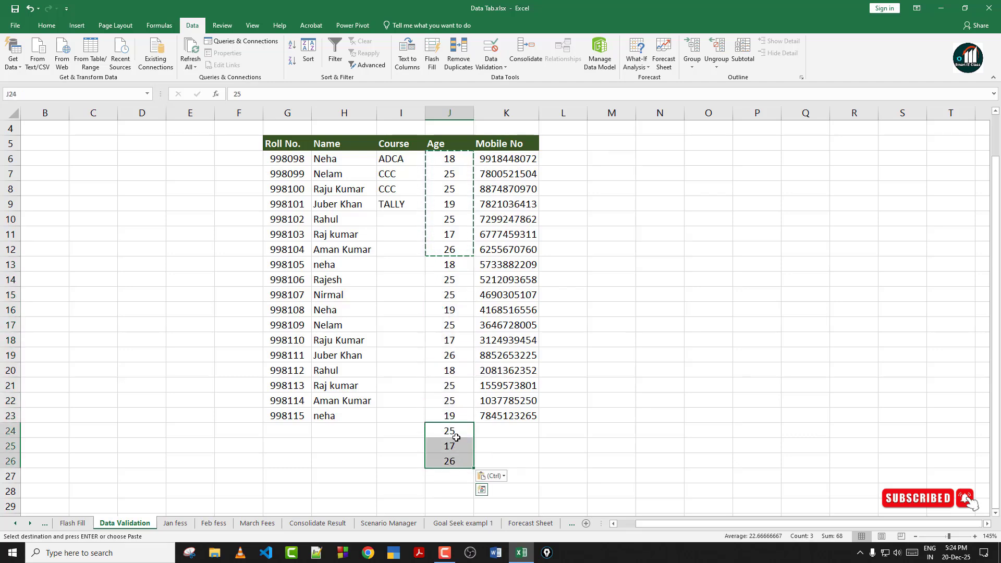
pyautogui.press('Delete')
pyautogui.click(563, 386)
# Apply data validation to Age cells J6 to J23 that allows whole numbers between 18 and 22.
pyautogui.click(491, 65)
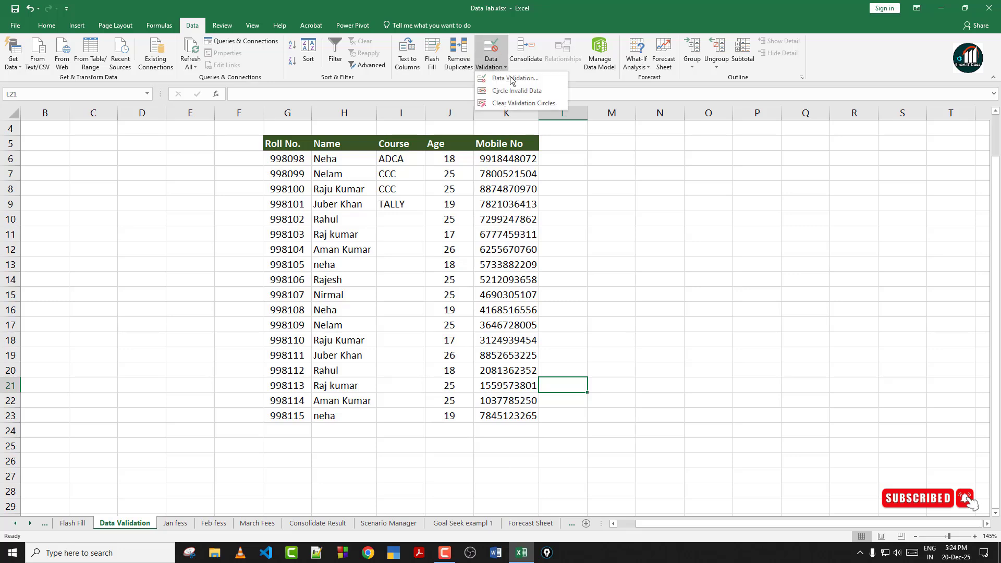
pyautogui.click(452, 218)
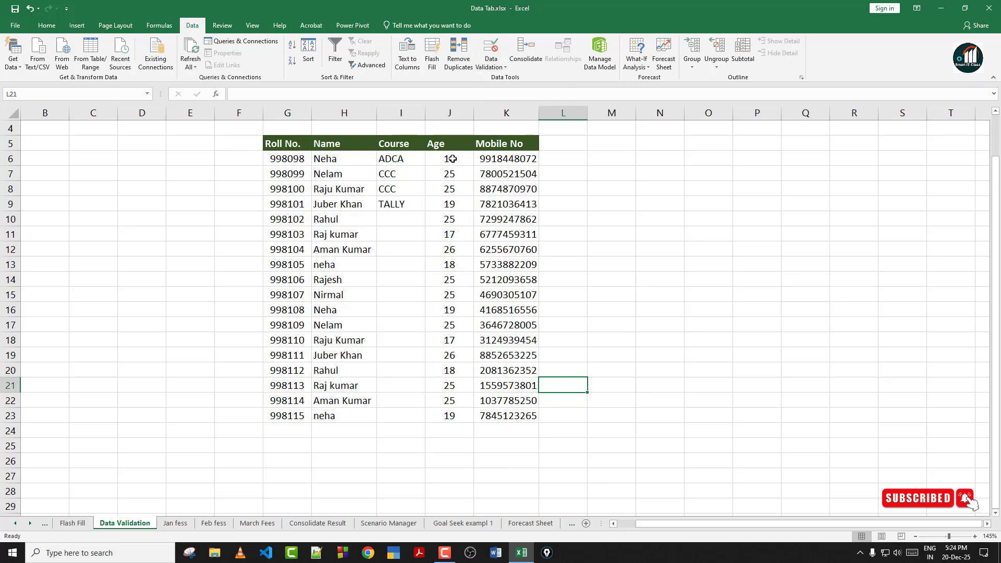
pyautogui.moveTo(452, 159); pyautogui.dragTo(451, 420)
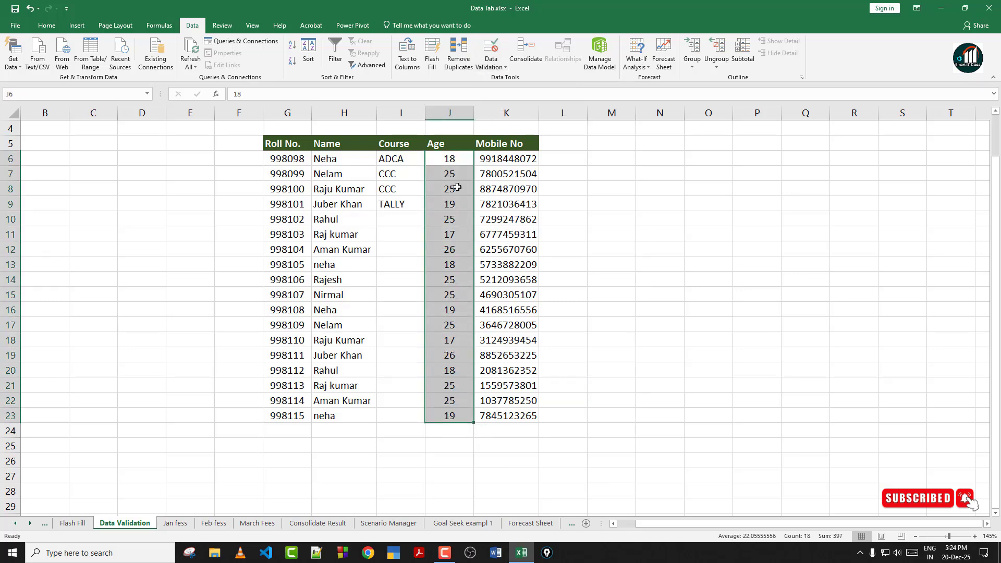
pyautogui.click(491, 63)
pyautogui.click(500, 78)
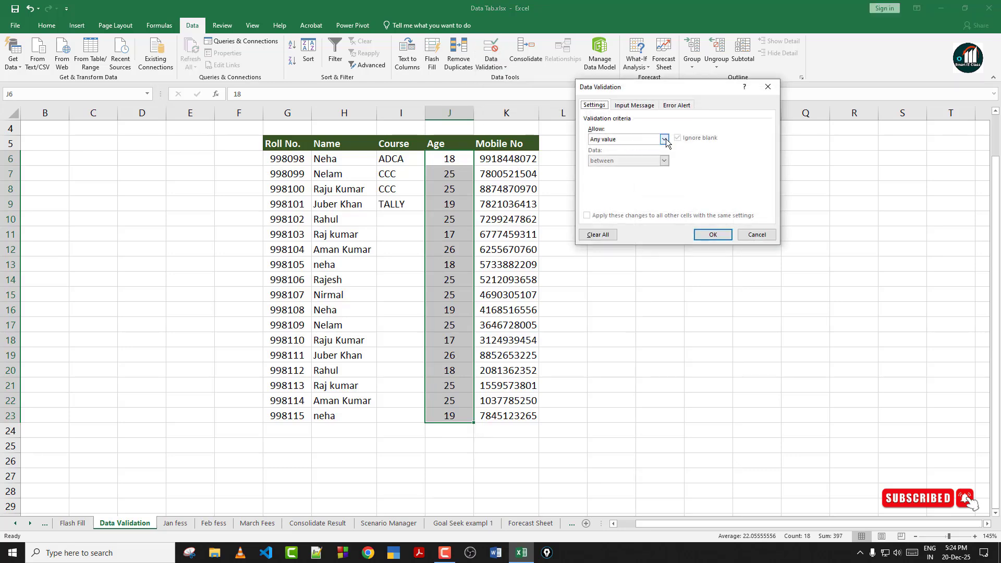
pyautogui.click(664, 139)
pyautogui.click(628, 156)
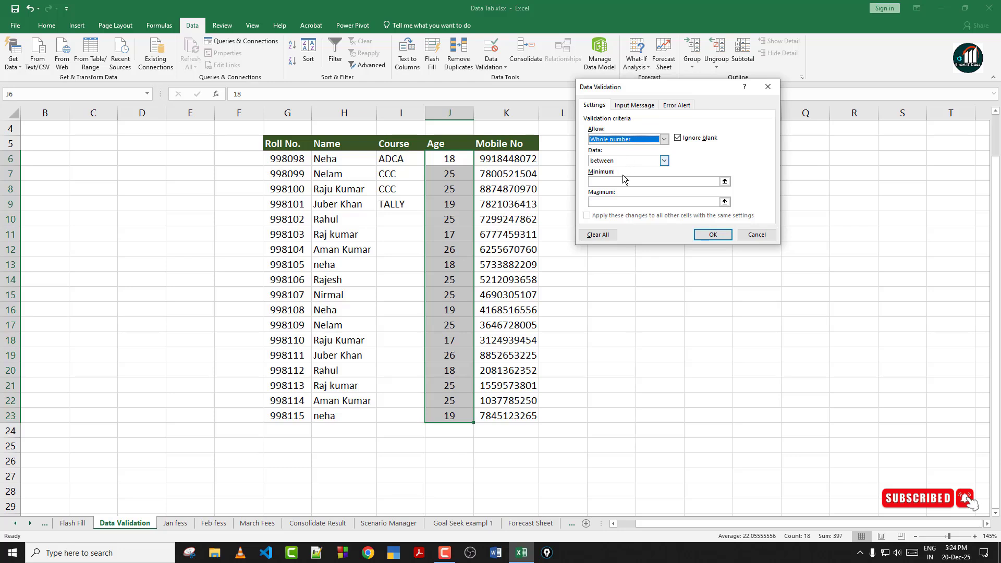
pyautogui.click(632, 180)
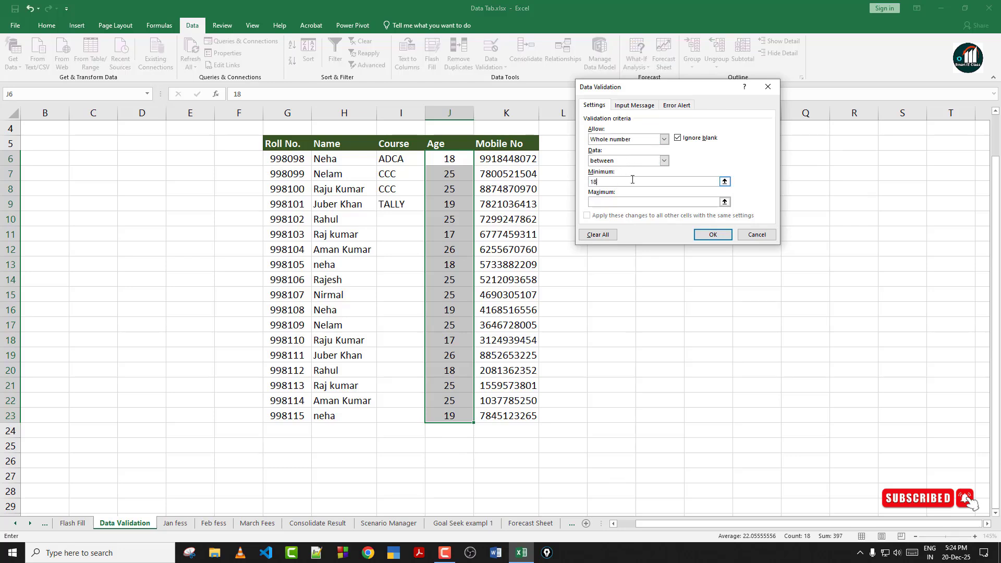
pyautogui.click(601, 203)
pyautogui.write('22')
pyautogui.click(713, 235)
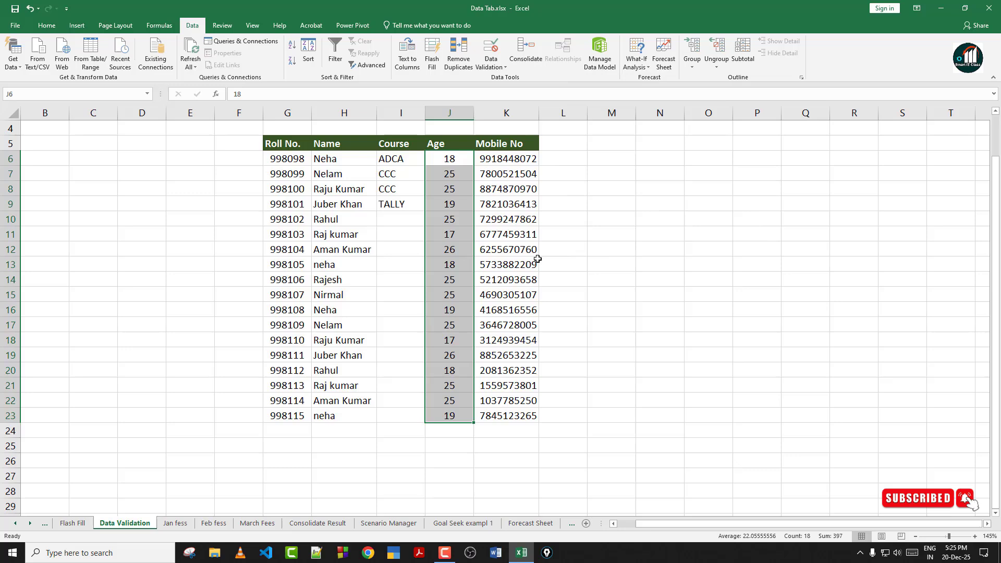
# Circle the invalid data among the Age values in J6 to J23.
pyautogui.click(449, 232)
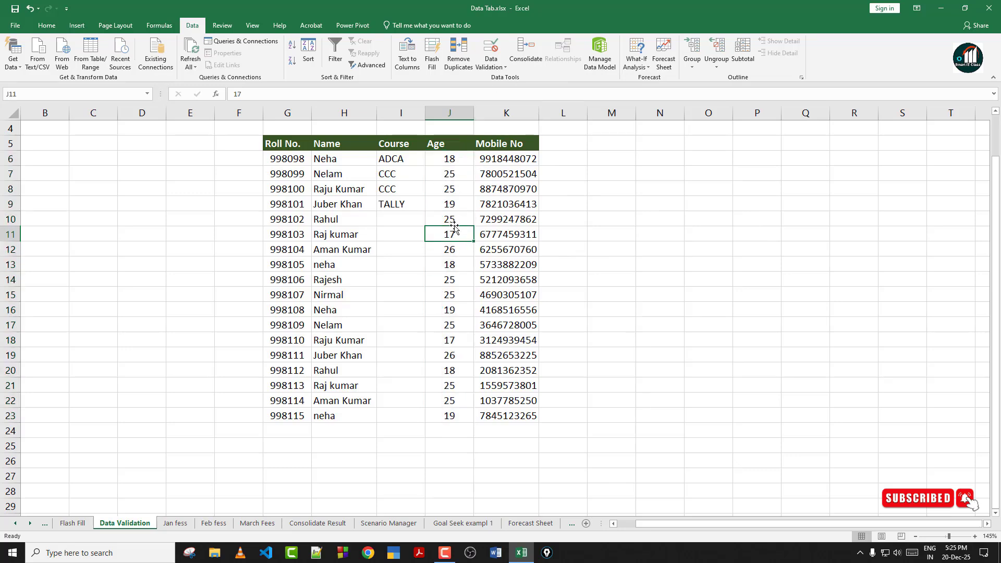
pyautogui.click(461, 159)
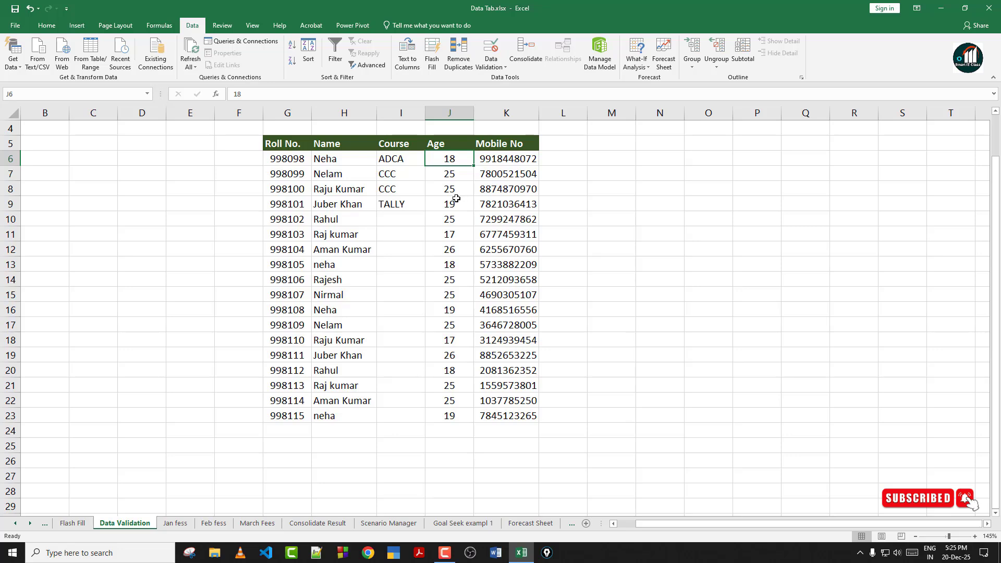
pyautogui.click(495, 67)
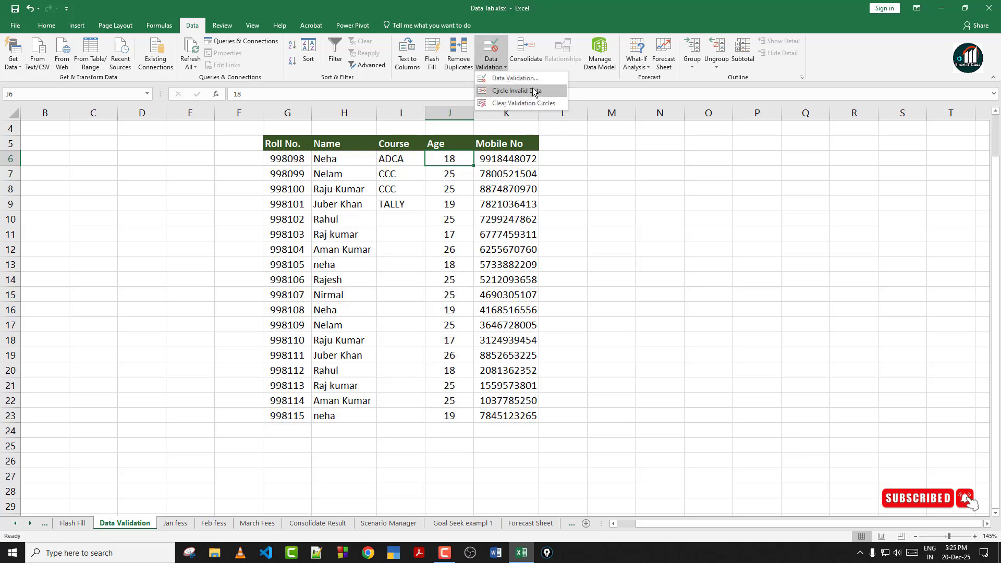
pyautogui.click(459, 185)
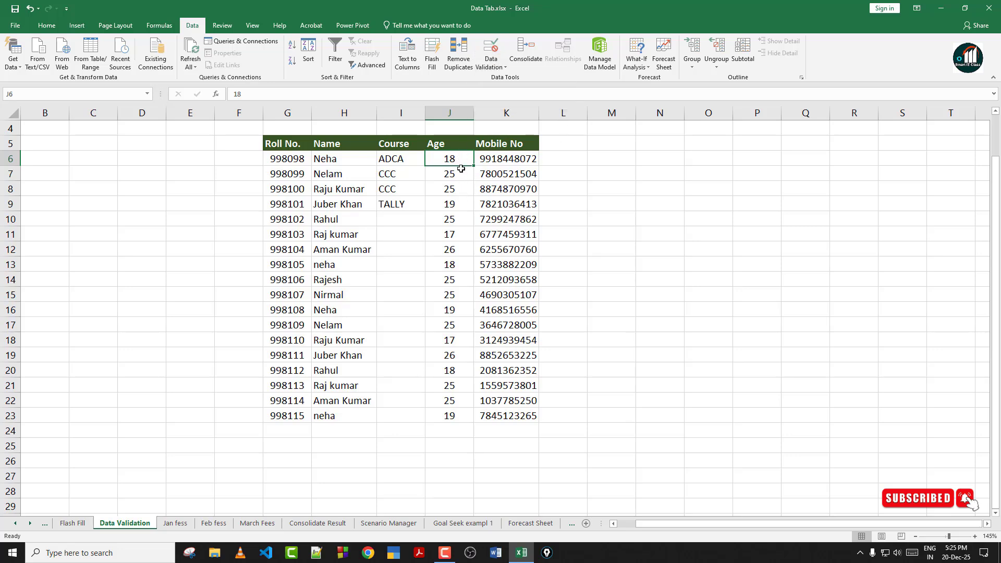
pyautogui.moveTo(461, 165); pyautogui.dragTo(459, 417)
pyautogui.click(491, 52)
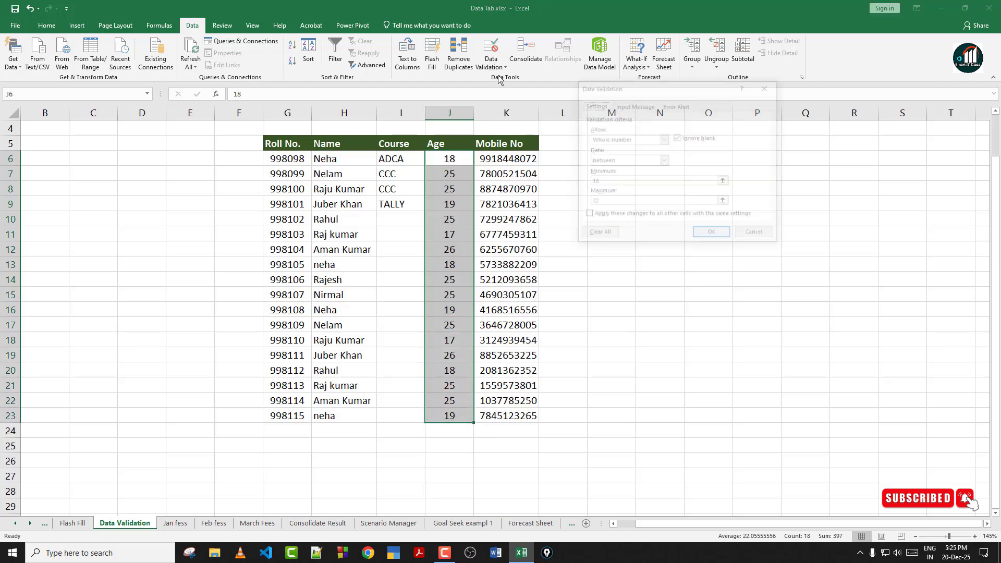
pyautogui.press('Escape')
pyautogui.click(495, 67)
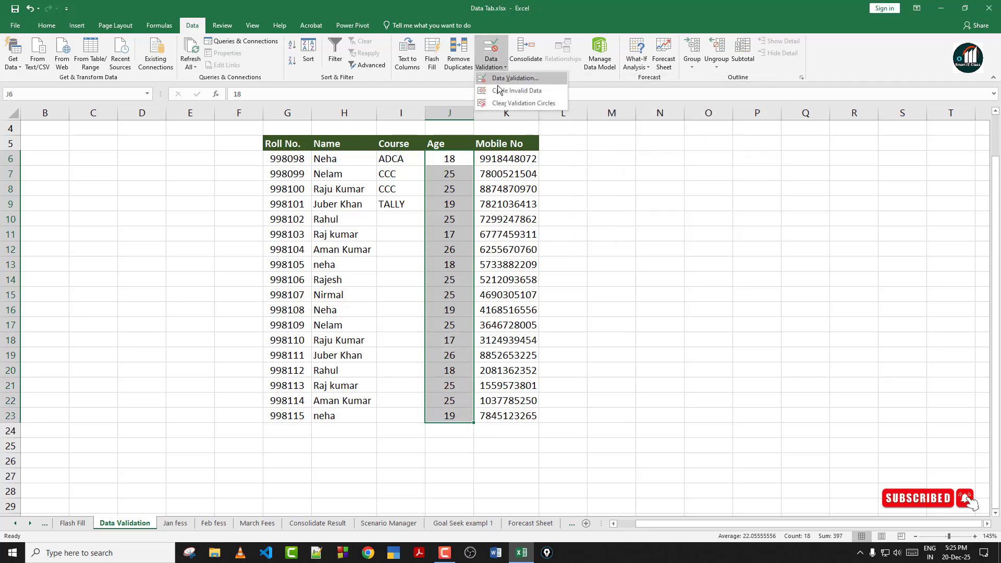
pyautogui.click(500, 90)
pyautogui.click(528, 202)
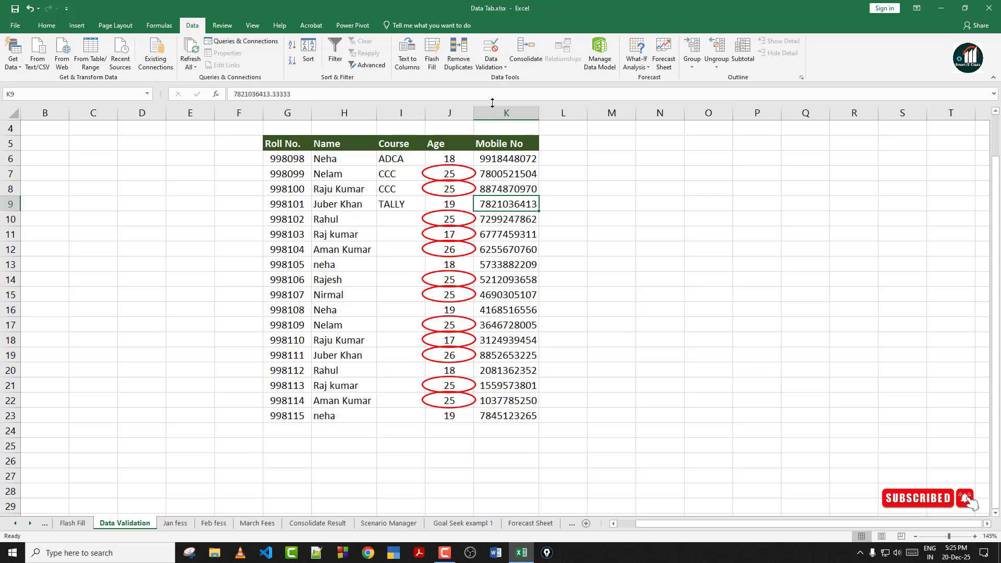
# Replace the circled ages in J7 and J8 with the valid values 20 and 22.
pyautogui.click(448, 177)
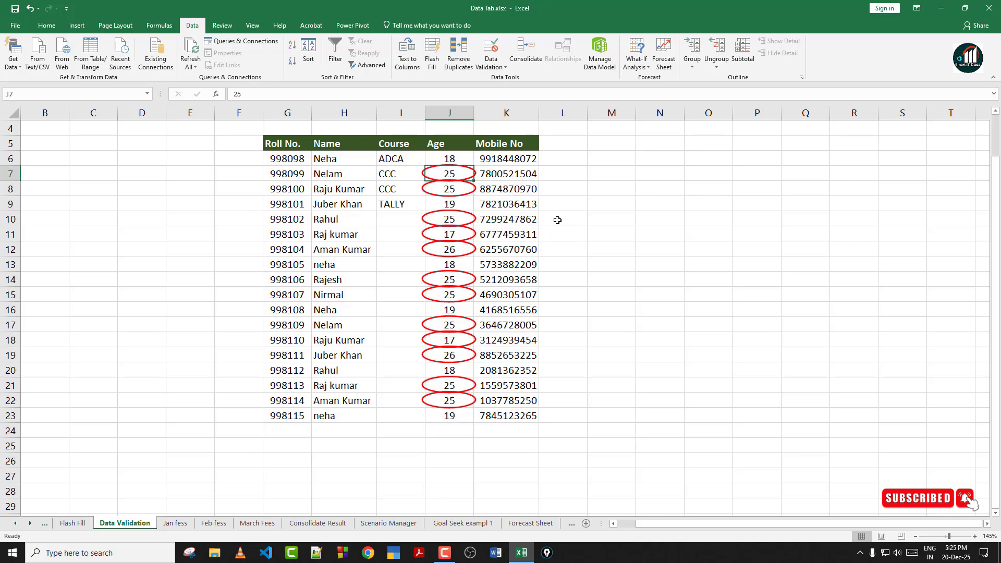
pyautogui.write('20')
pyautogui.press('Return')
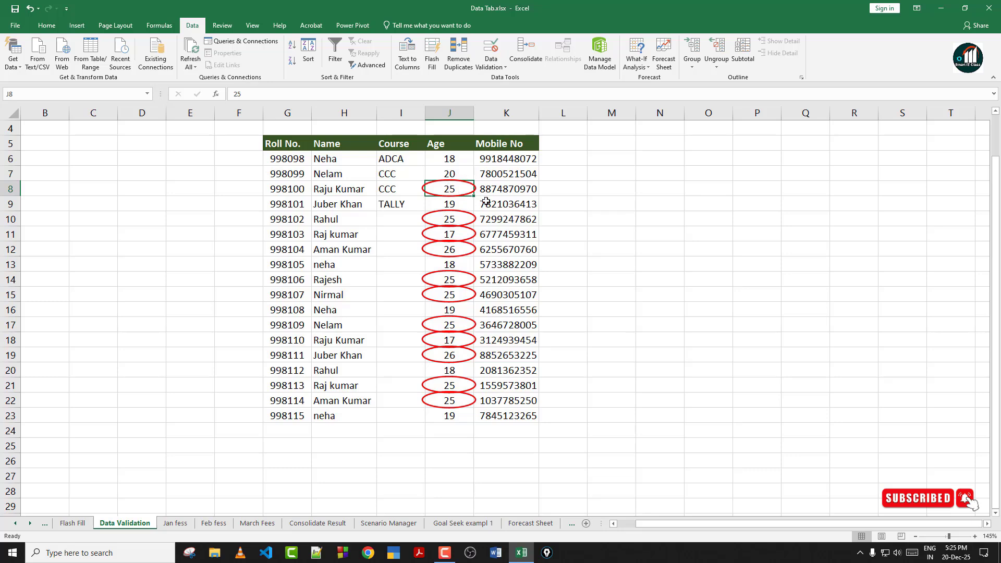
pyautogui.write('22')
pyautogui.press('Return')
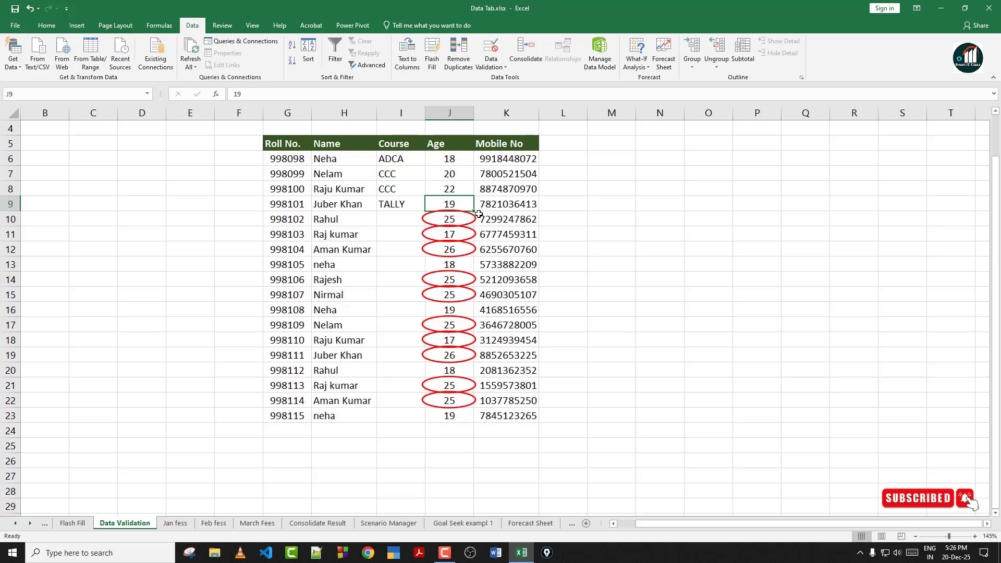
# Clear the remaining validation circles from the Age column.
pyautogui.click(467, 139)
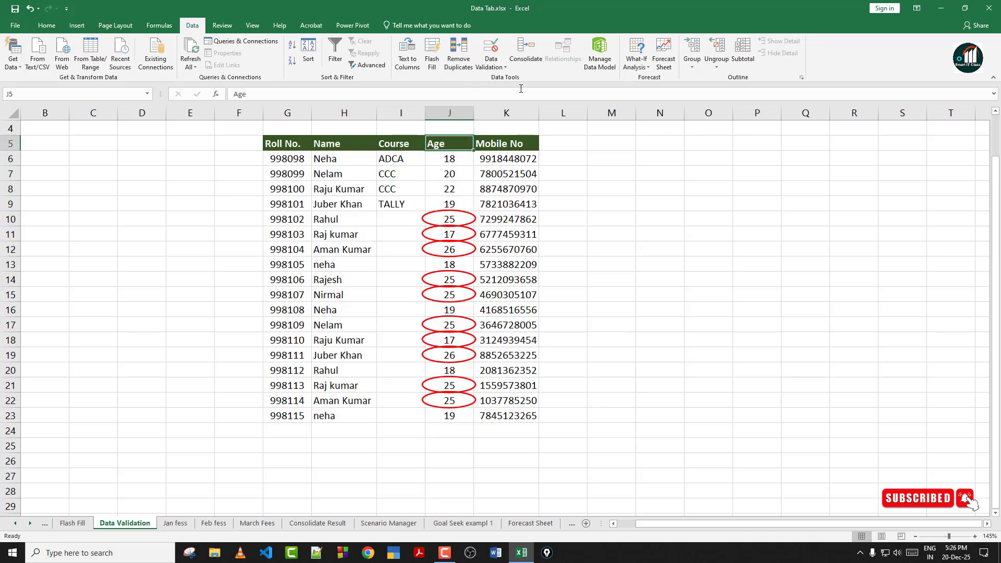
pyautogui.click(494, 71)
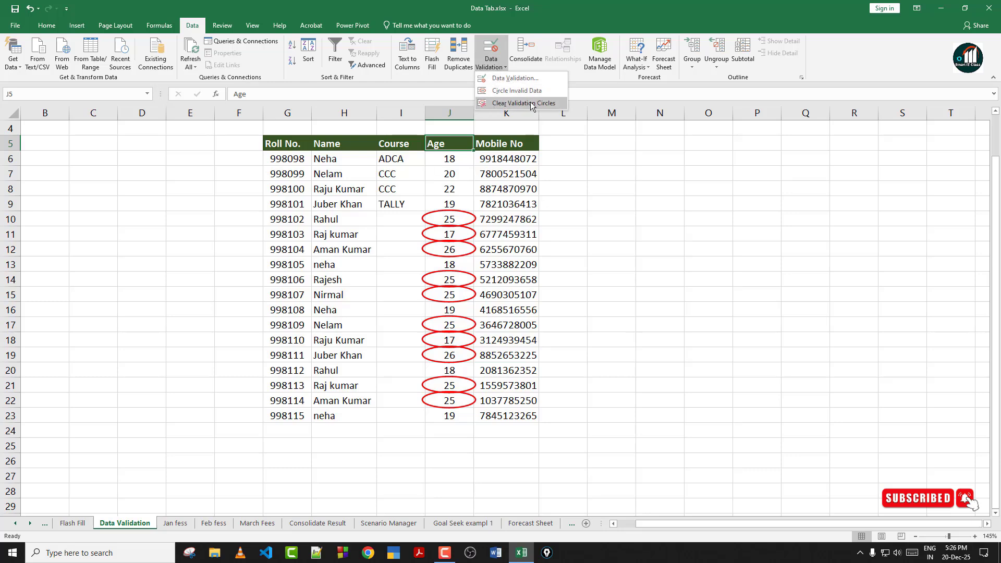
pyautogui.click(531, 104)
pyautogui.click(452, 220)
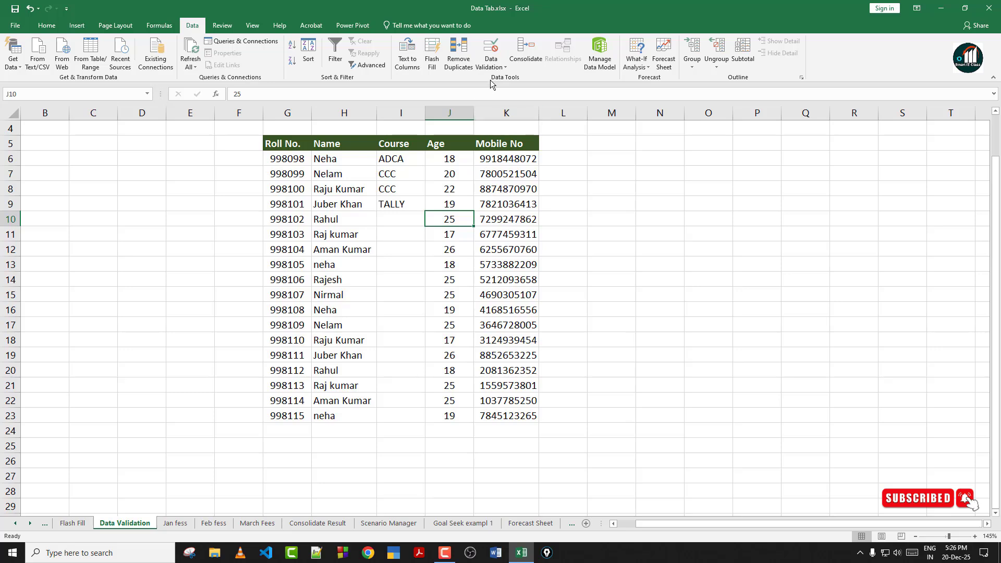
# Examine the other allowed data types, such as Decimal, in J10's validation settings and leave without applying a change.
pyautogui.click(502, 67)
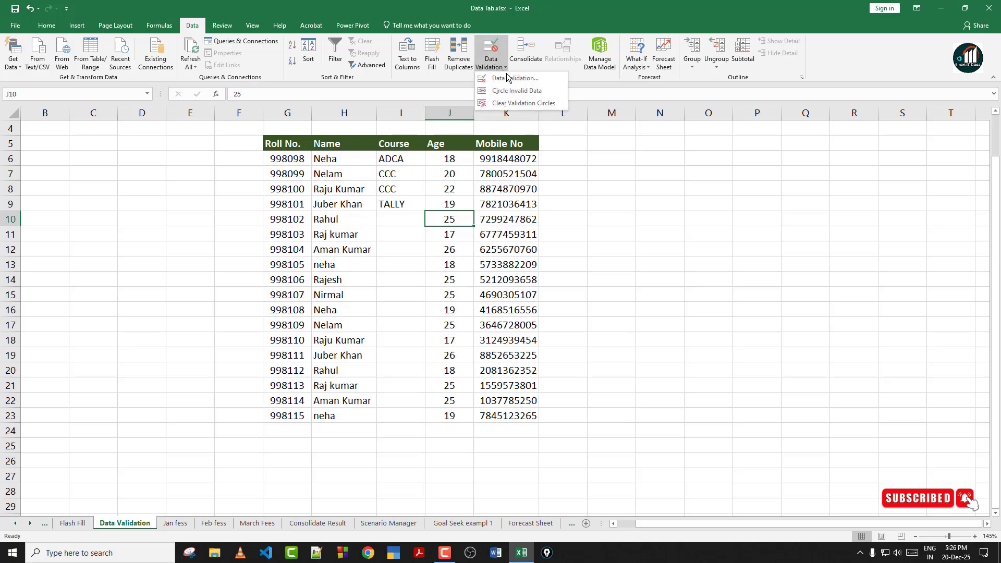
pyautogui.click(508, 78)
pyautogui.click(664, 139)
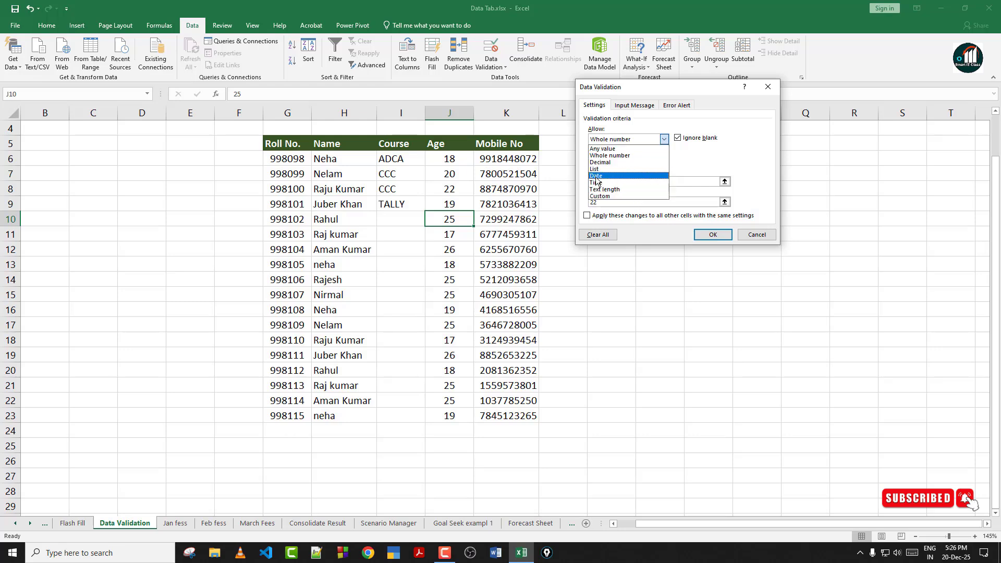
pyautogui.click(620, 162)
pyautogui.click(663, 139)
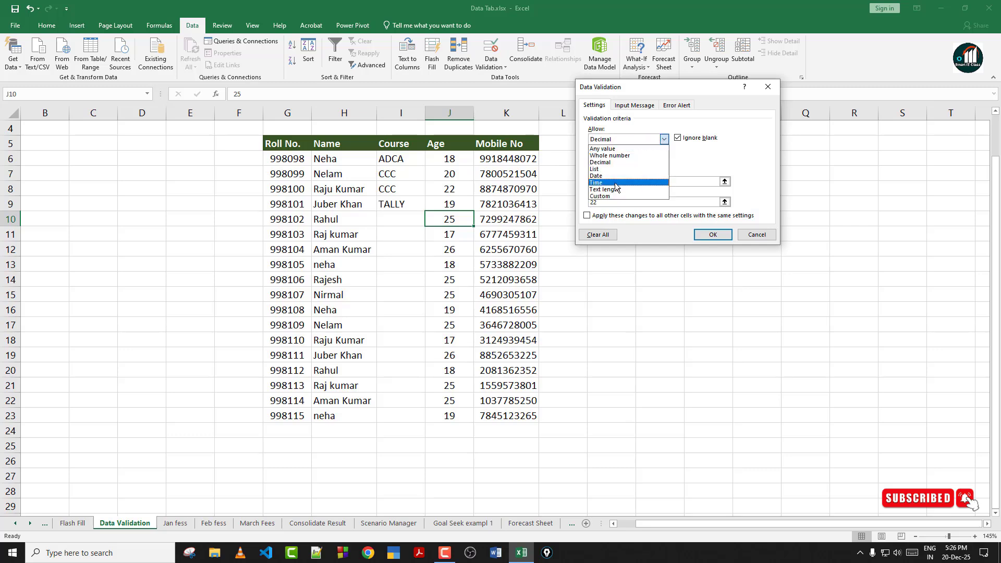
pyautogui.click(757, 235)
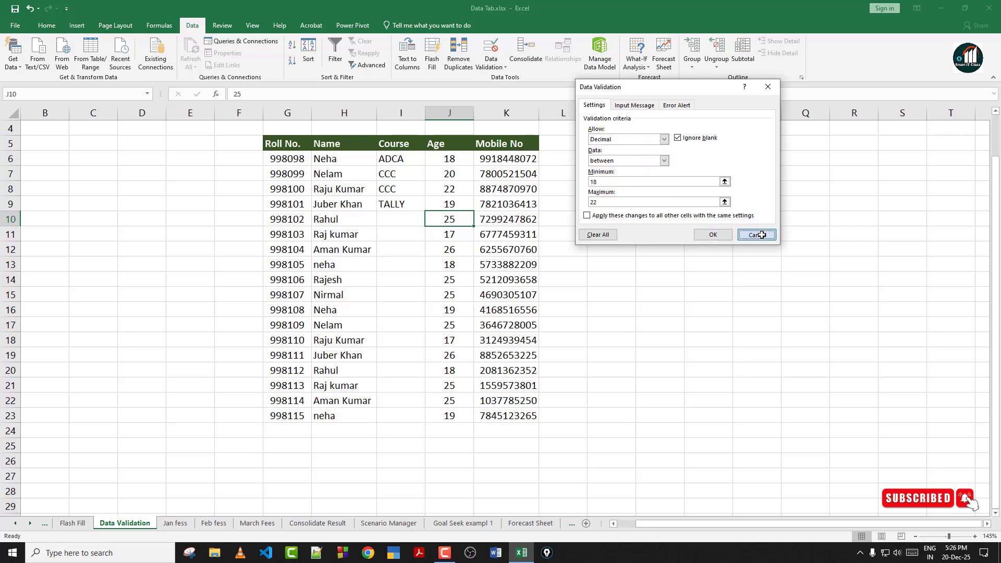
pyautogui.click(757, 234)
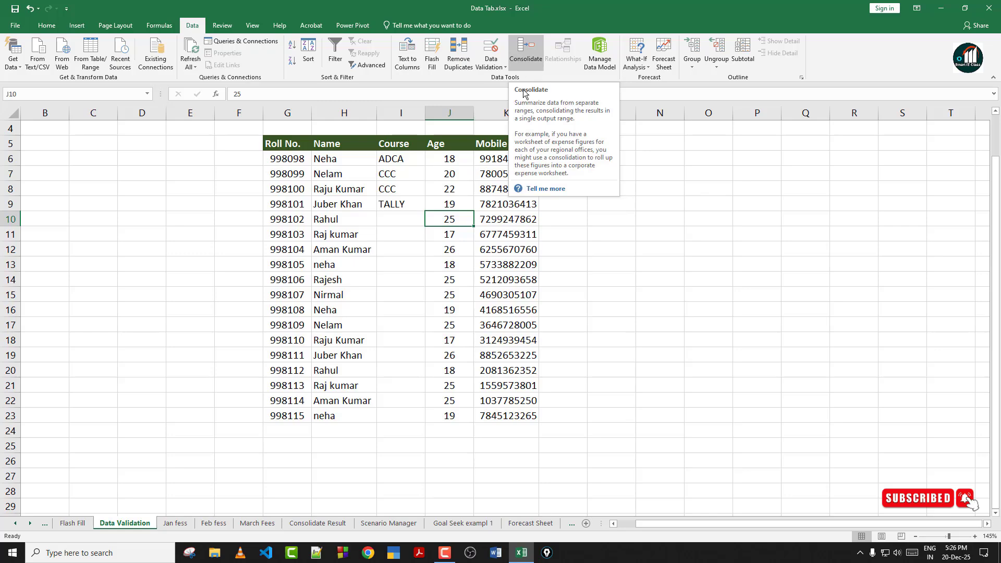
# Review the course fees tables on the Jan fess, Feb fess and March Fees sheets.
pyautogui.click(175, 523)
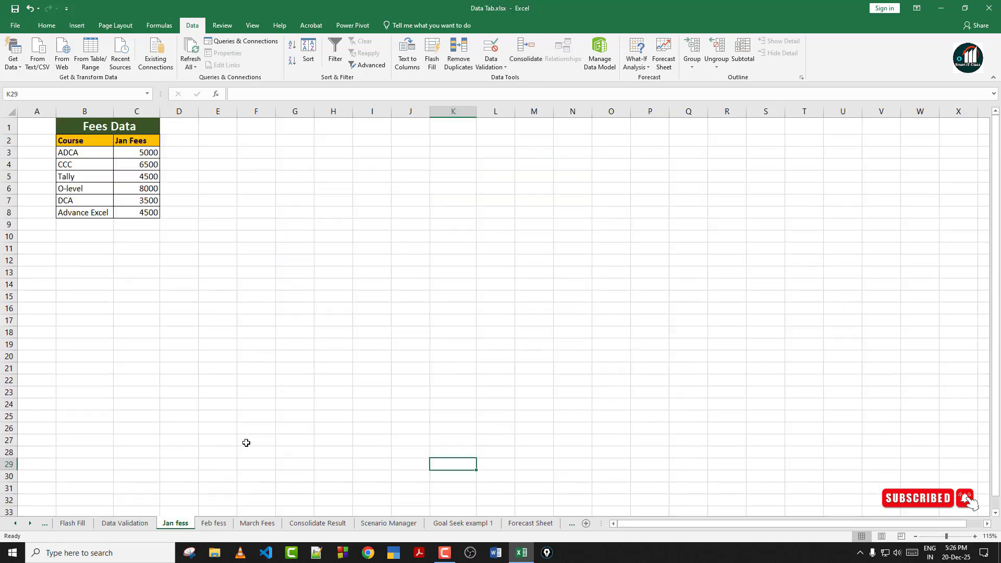
pyautogui.click(262, 255)
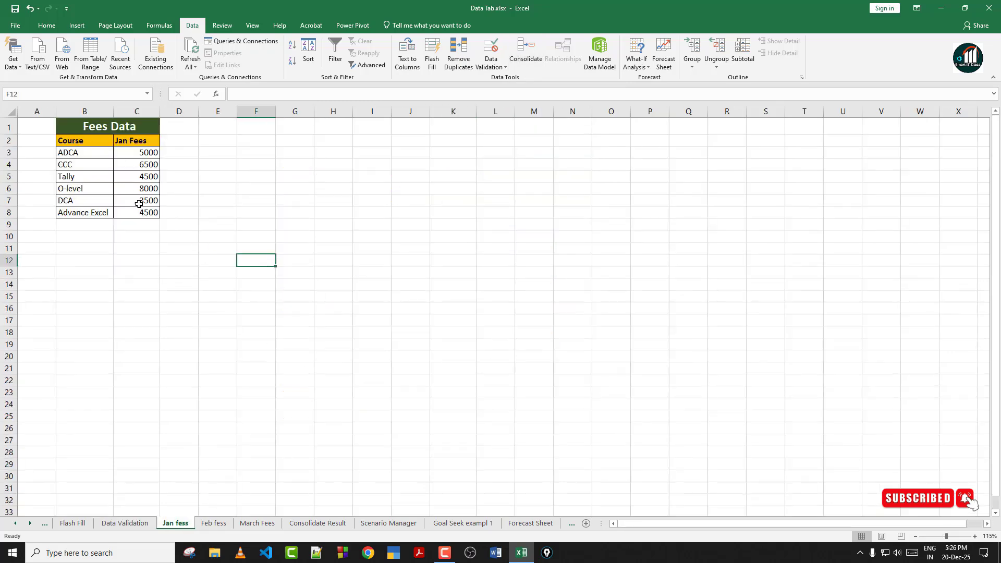
pyautogui.click(121, 152)
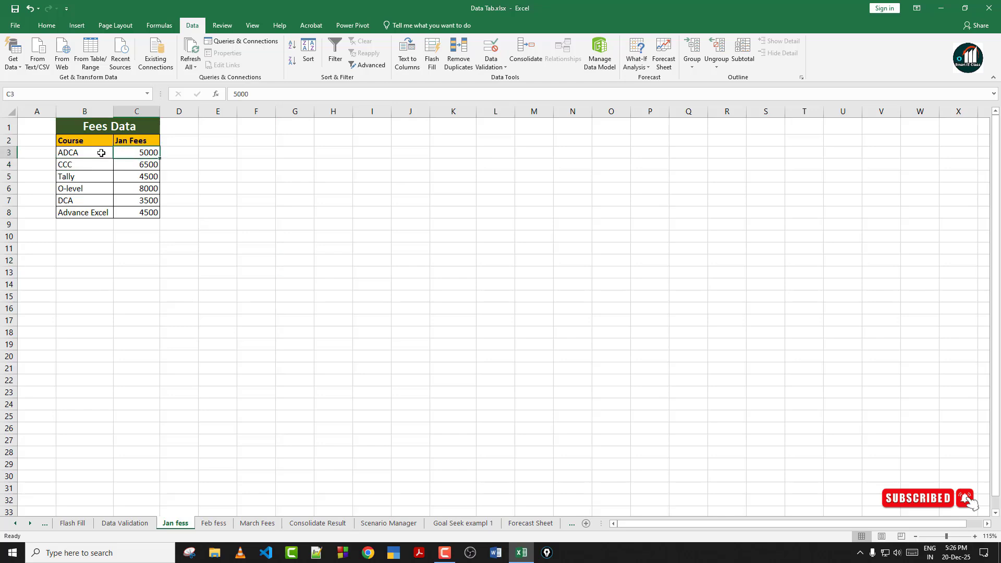
pyautogui.click(147, 170)
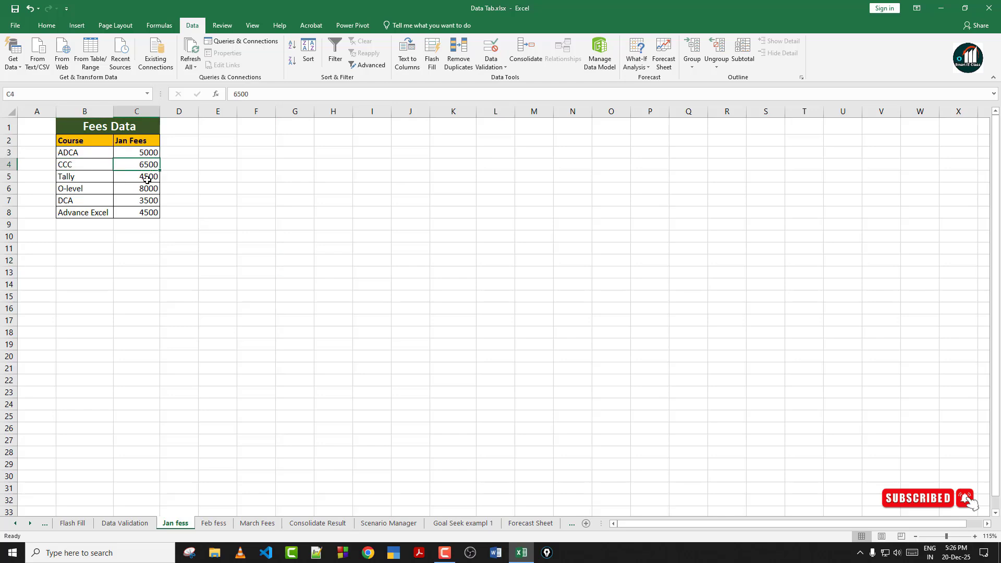
pyautogui.click(145, 180)
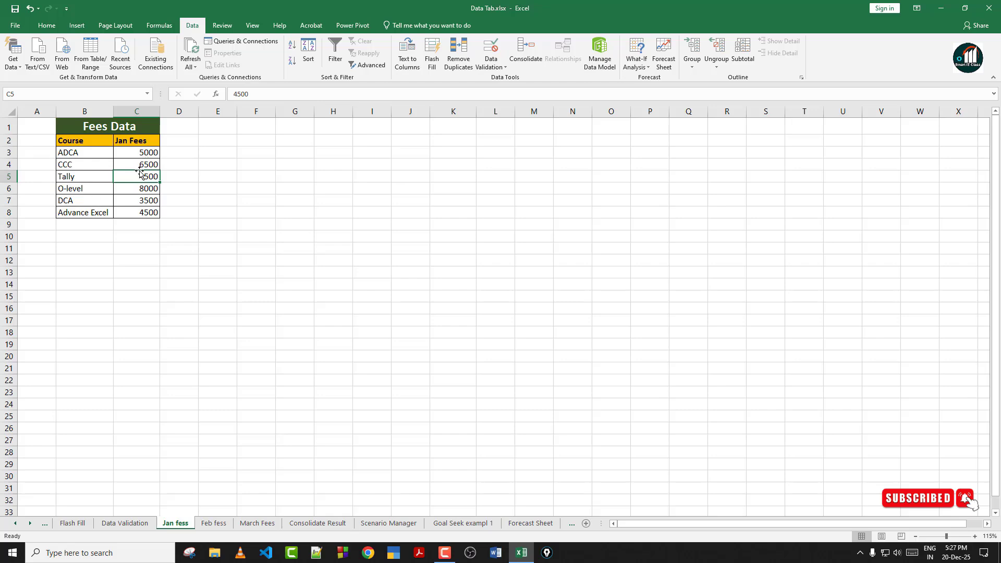
pyautogui.click(219, 523)
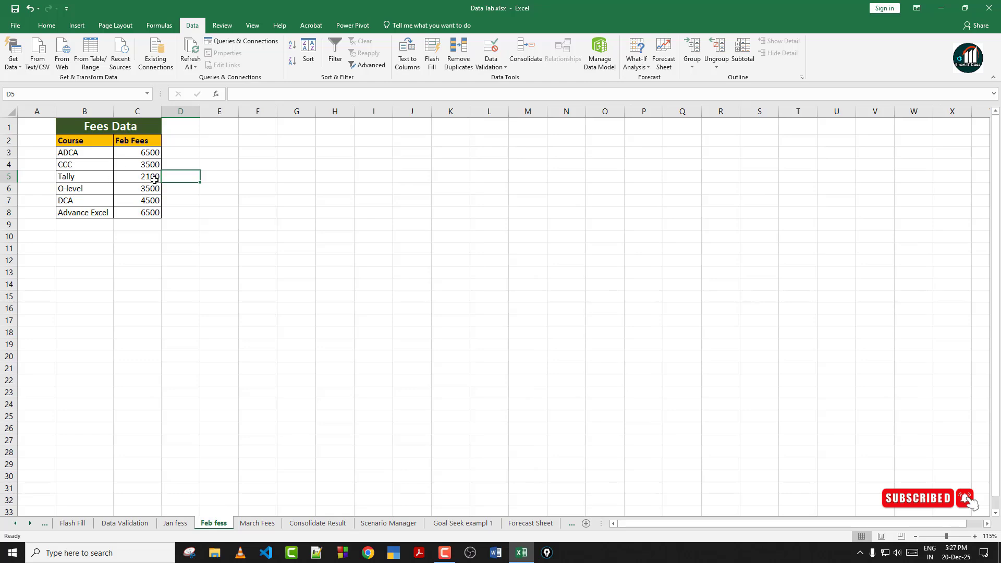
pyautogui.click(255, 523)
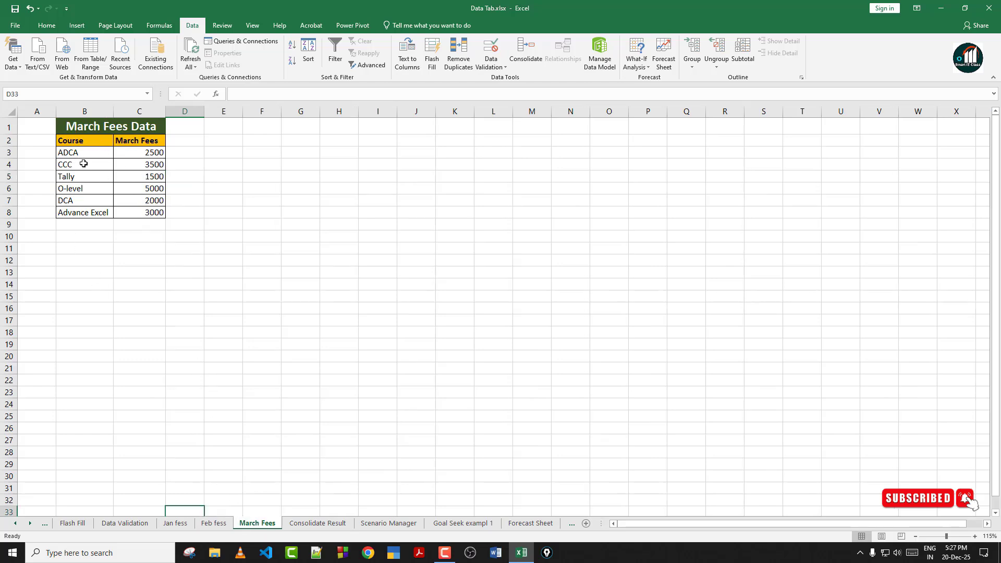
# In E3 of the Jan fess sheet, total the ADCA fees with =C3+'Feb fess'!C3+'March Fees'!C3.
pyautogui.click(183, 524)
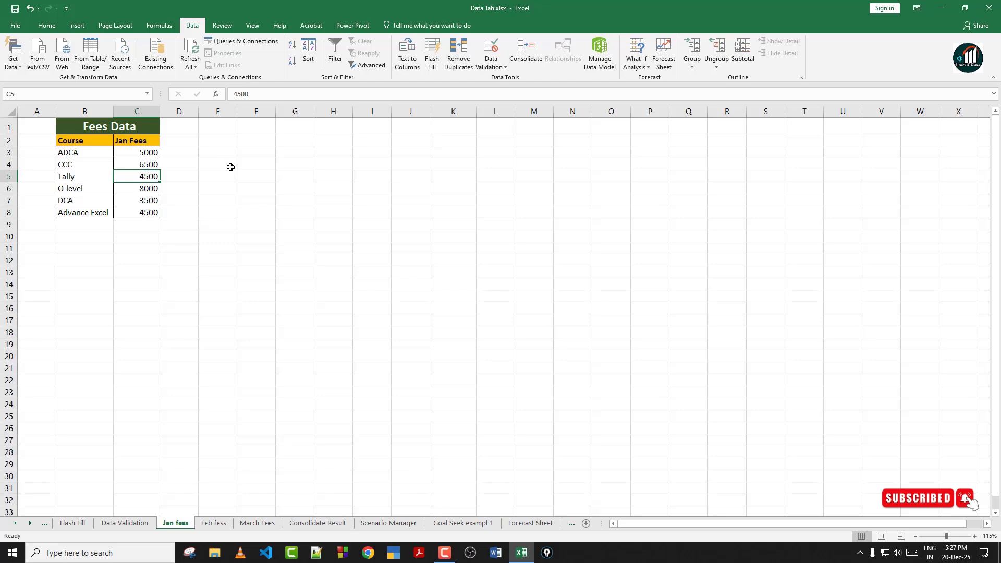
pyautogui.click(222, 153)
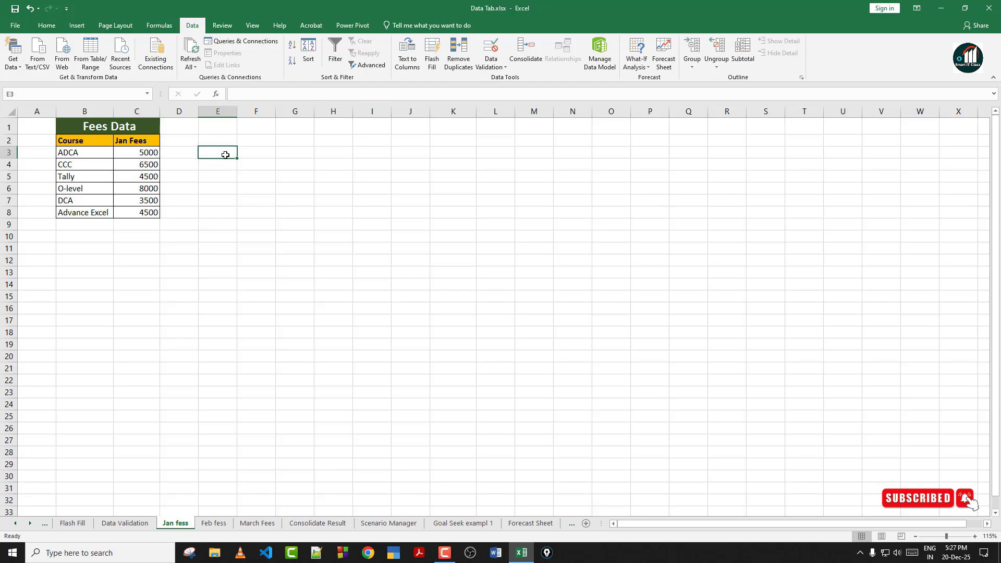
pyautogui.write('=')
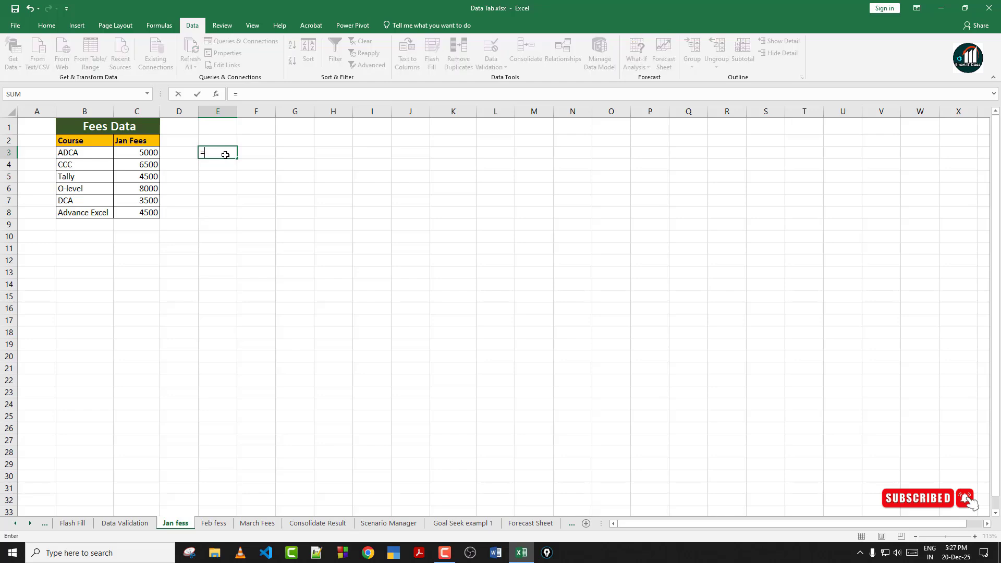
pyautogui.click(149, 153)
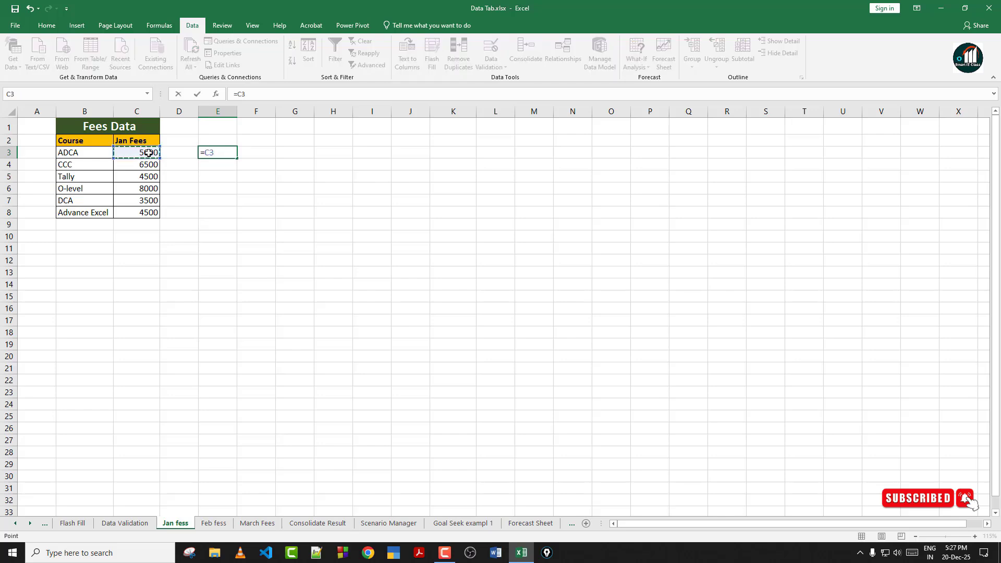
pyautogui.write('+')
pyautogui.click(215, 523)
pyautogui.click(151, 154)
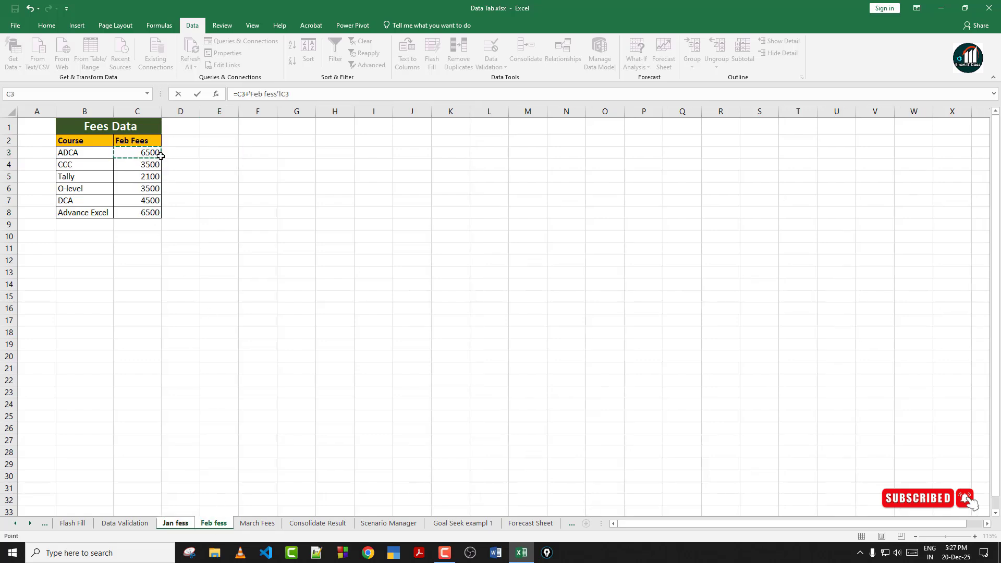
pyautogui.write('+')
pyautogui.click(257, 523)
pyautogui.click(155, 155)
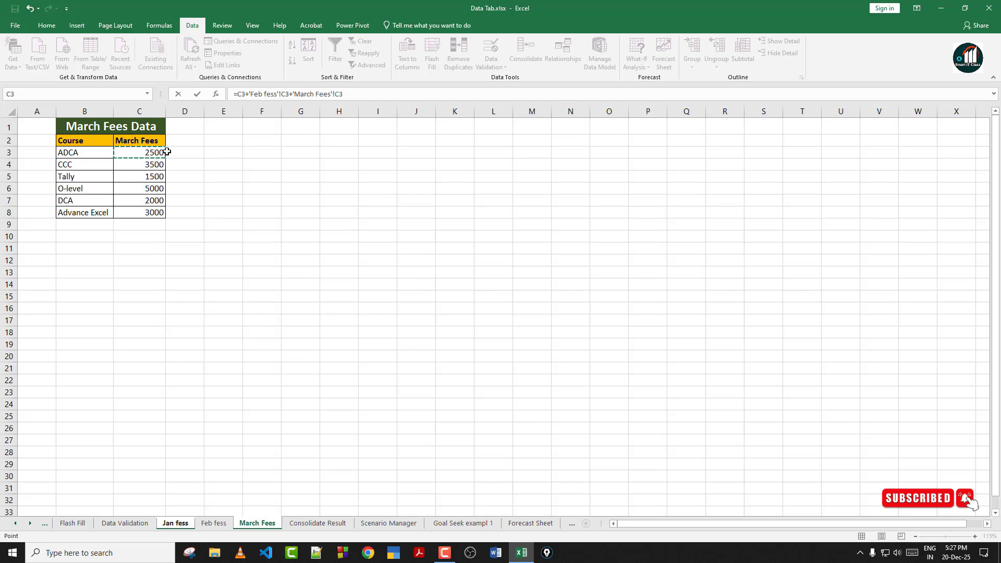
pyautogui.press('Return')
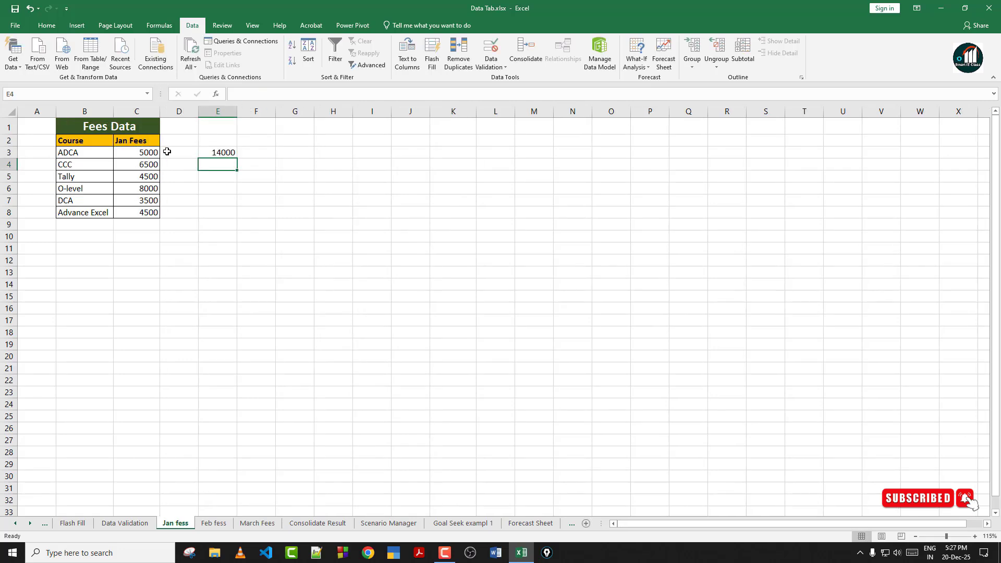
# Fill the three-month total formula from E3 down to E8 for the remaining courses.
pyautogui.click(219, 151)
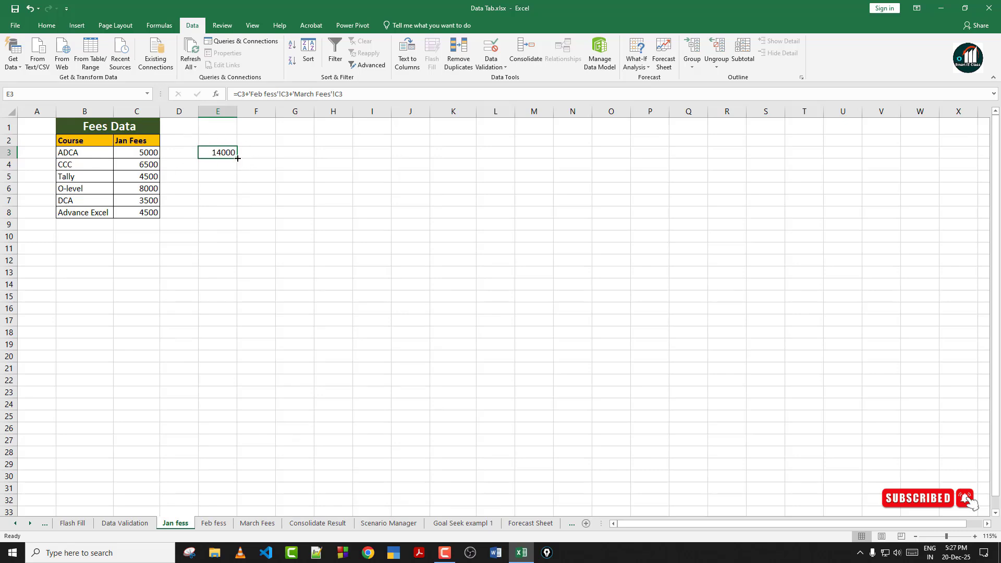
pyautogui.moveTo(238, 158); pyautogui.dragTo(238, 218)
pyautogui.click(253, 178)
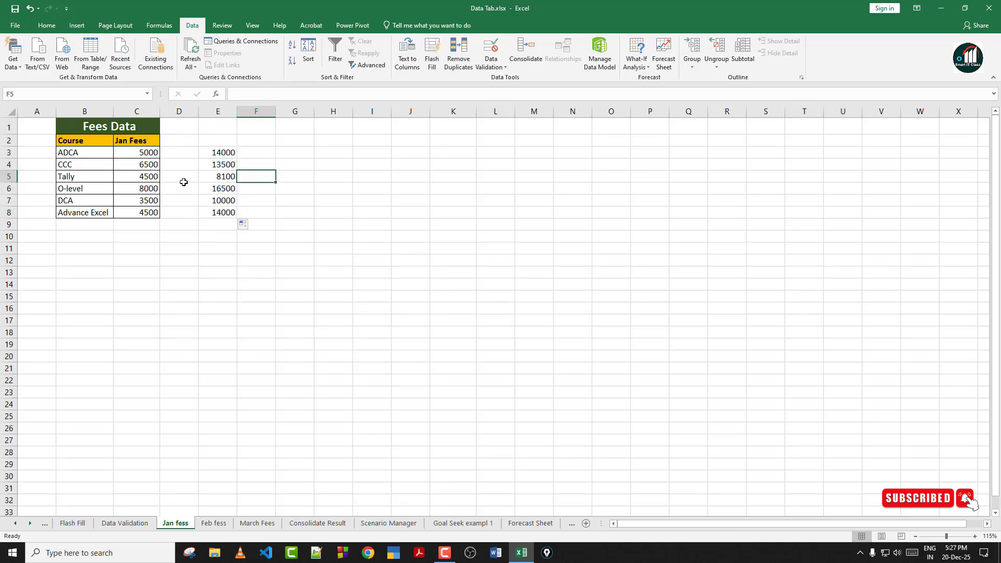
# Clear the formula totals from cells E2 to E10 on the Jan fess sheet.
pyautogui.moveTo(218, 135); pyautogui.dragTo(225, 235)
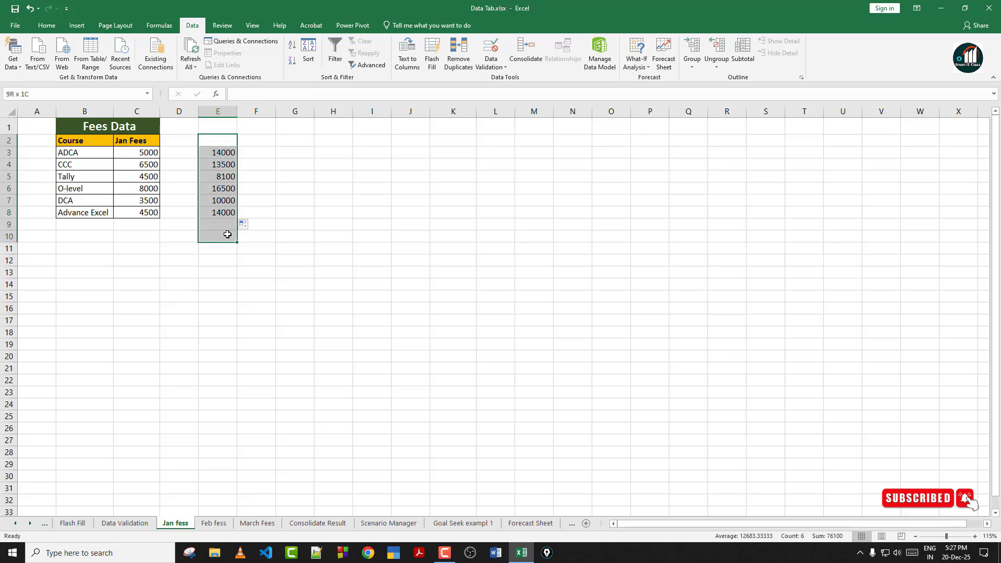
pyautogui.press('Delete')
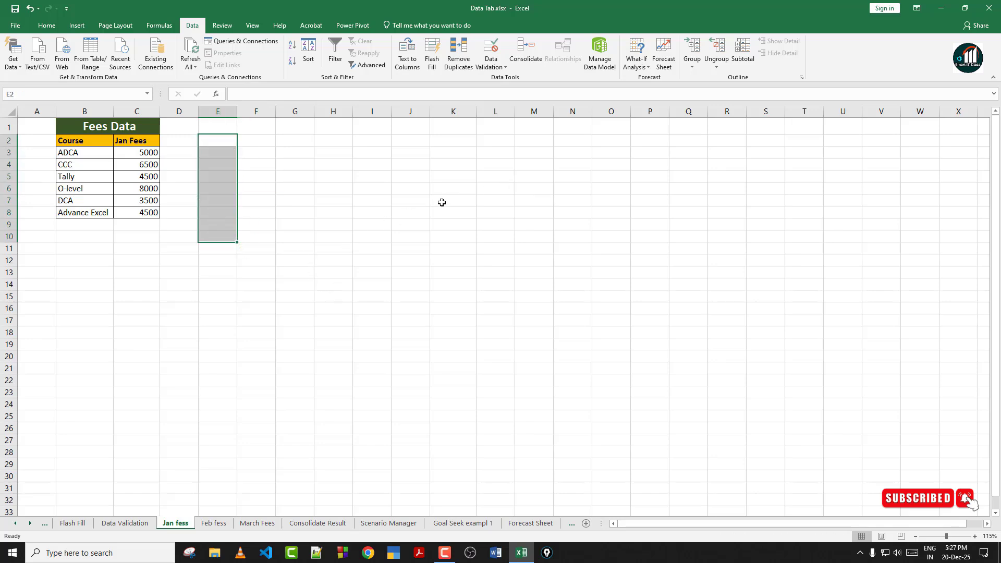
# Start a Sum consolidation at J8 of the Jan fess sheet and add its range B2:C8 as the first reference.
pyautogui.click(420, 210)
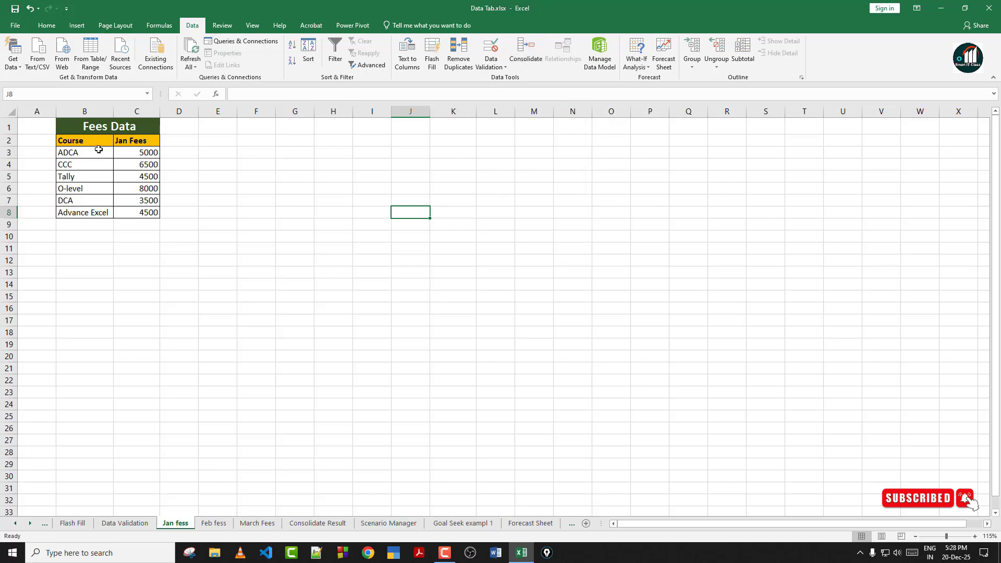
pyautogui.click(530, 49)
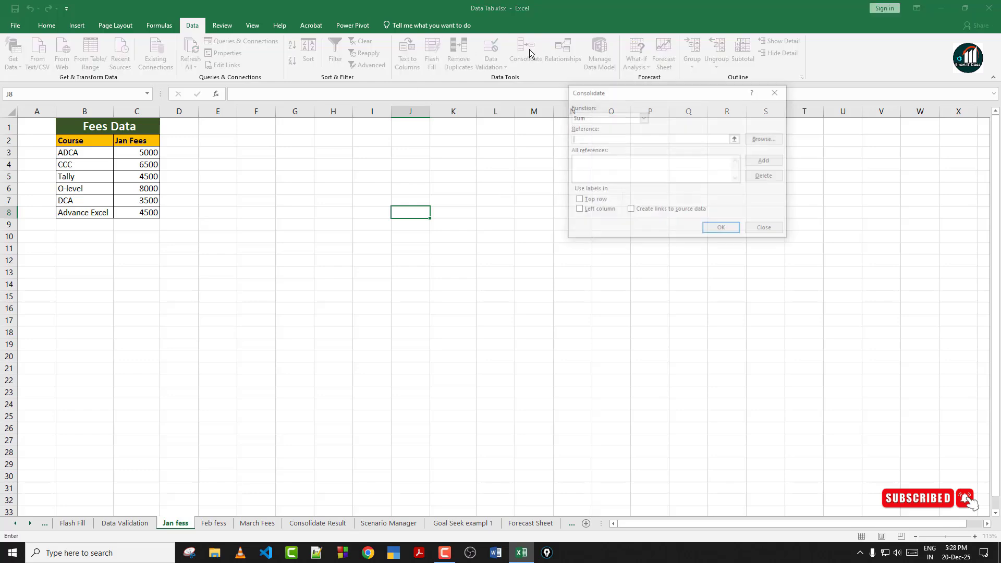
pyautogui.press('Escape')
pyautogui.click(530, 61)
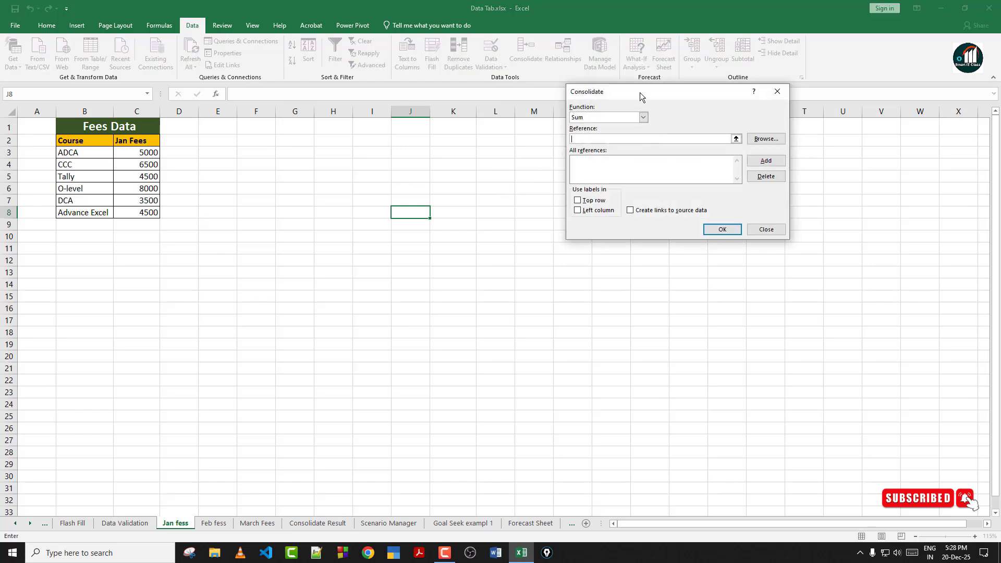
pyautogui.moveTo(643, 97); pyautogui.dragTo(567, 110)
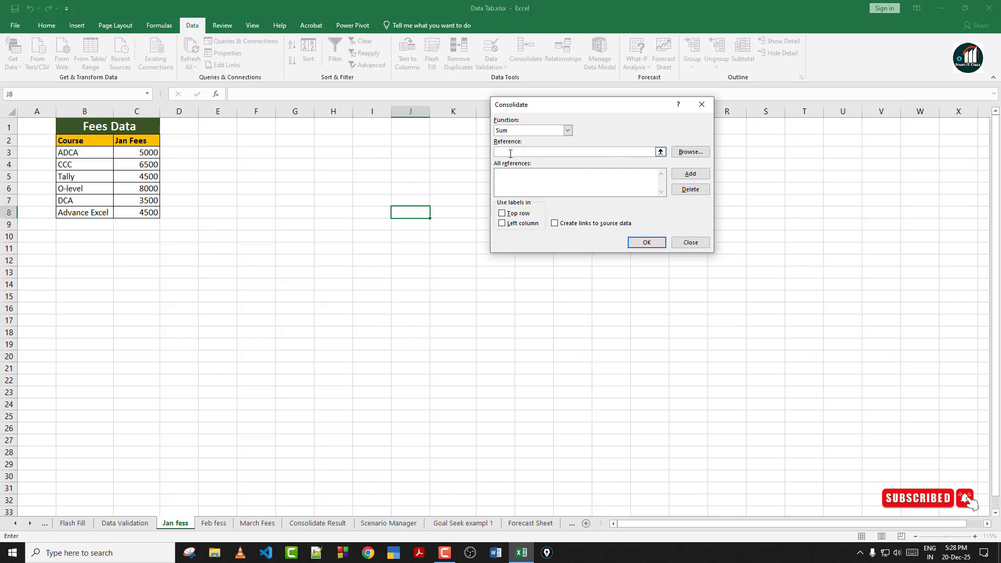
pyautogui.moveTo(75, 141); pyautogui.dragTo(144, 211)
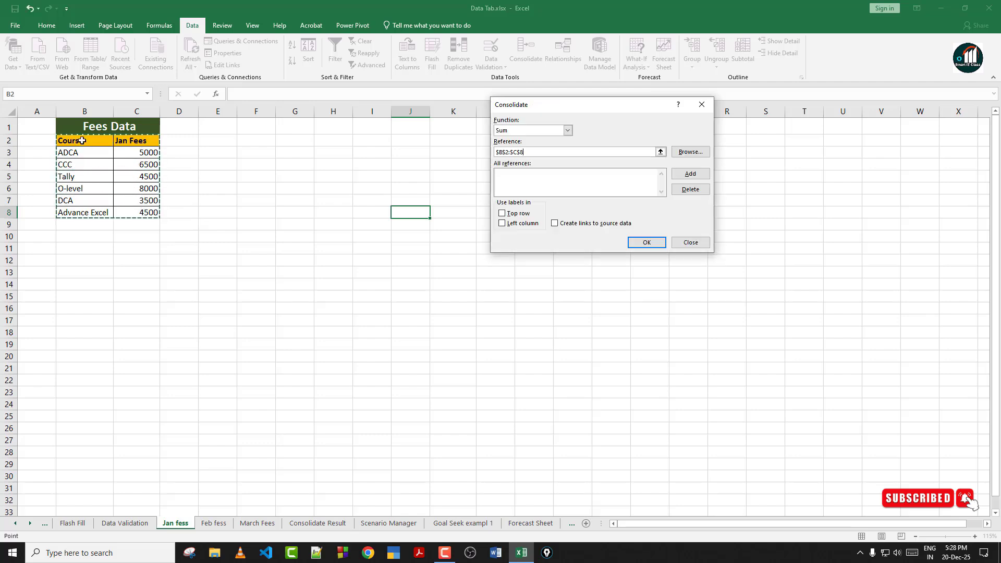
pyautogui.click(696, 175)
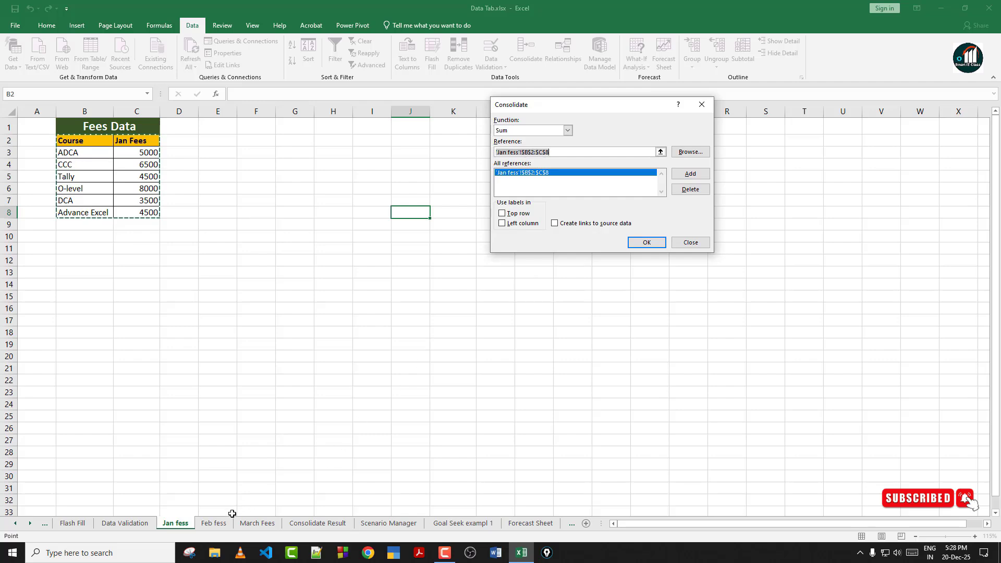
# Add the range B2:C8 of the Feb fess sheet to the consolidation references.
pyautogui.click(215, 523)
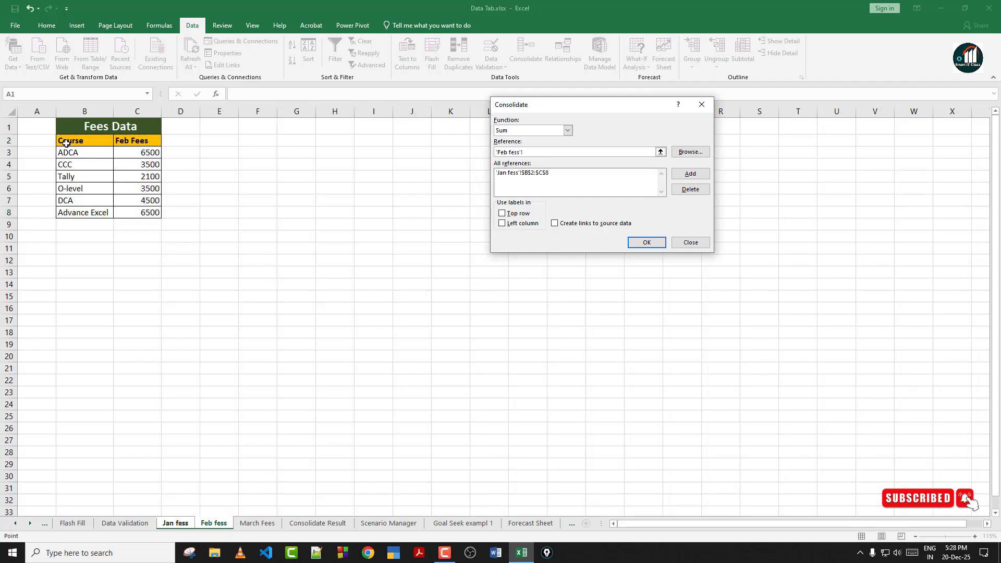
pyautogui.moveTo(66, 142); pyautogui.dragTo(149, 211)
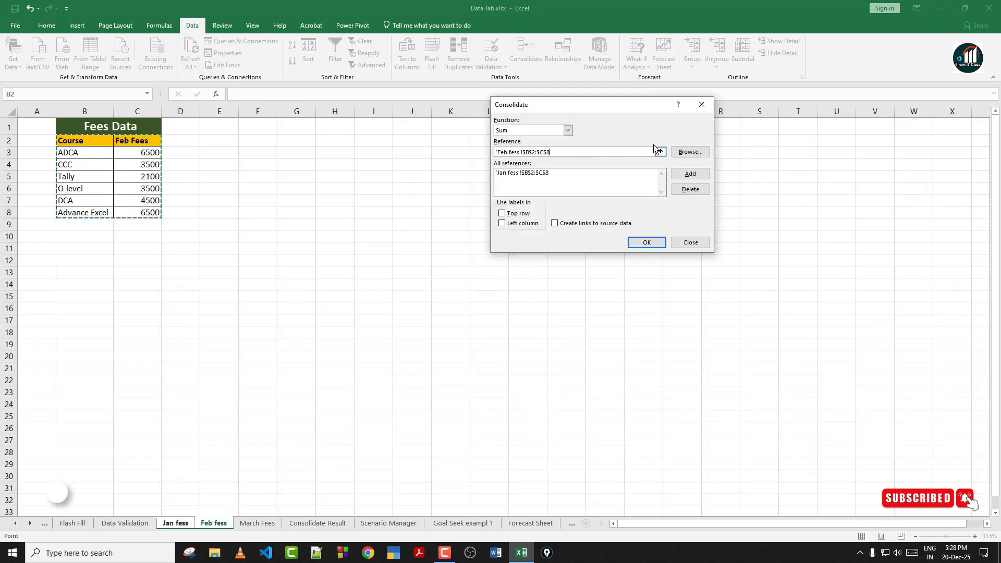
pyautogui.click(692, 174)
# Add the range B2:C8 of the March Fees sheet to the references and run the consolidation without labels.
pyautogui.click(257, 523)
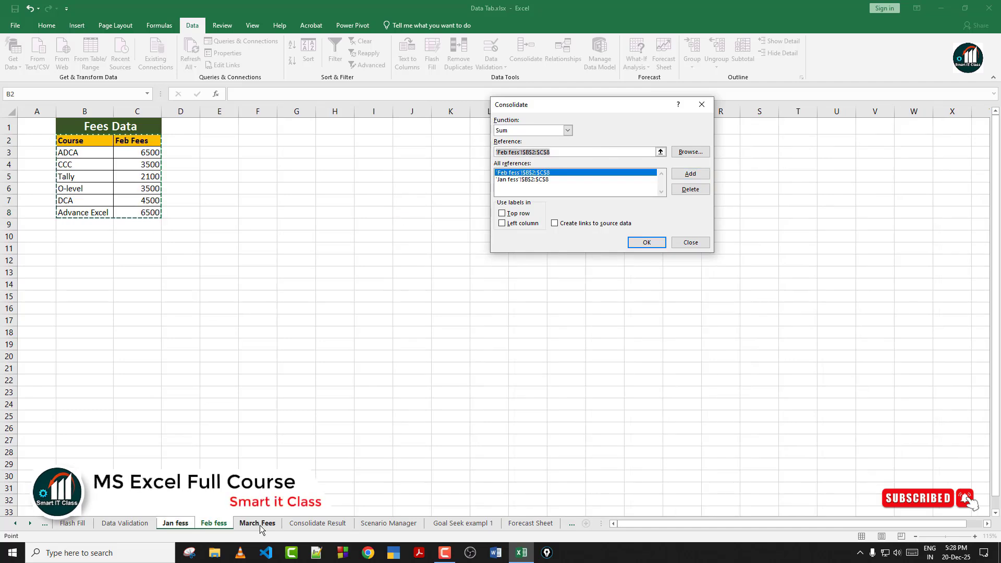
pyautogui.moveTo(76, 137); pyautogui.dragTo(124, 157)
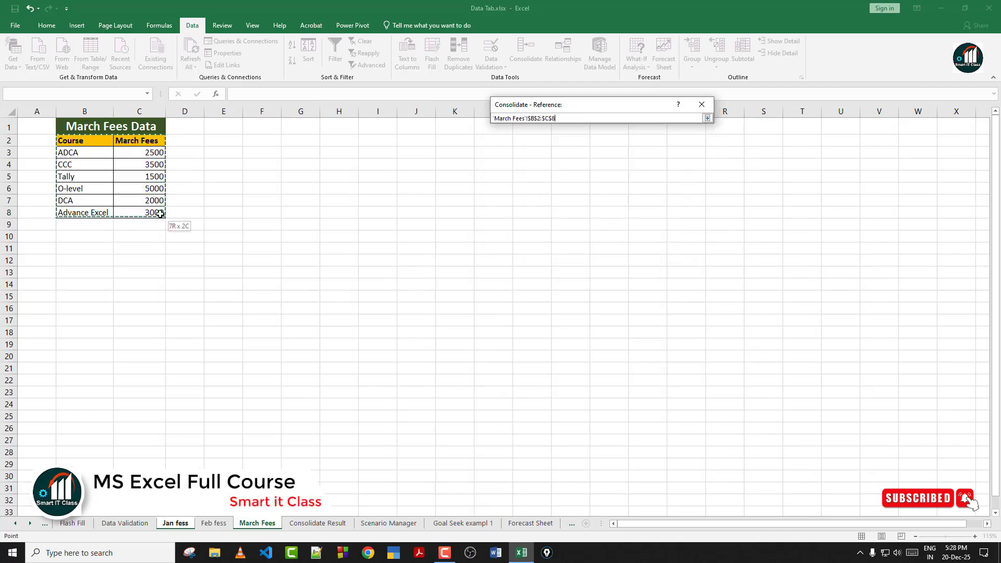
pyautogui.moveTo(159, 214); pyautogui.dragTo(159, 213)
pyautogui.click(688, 173)
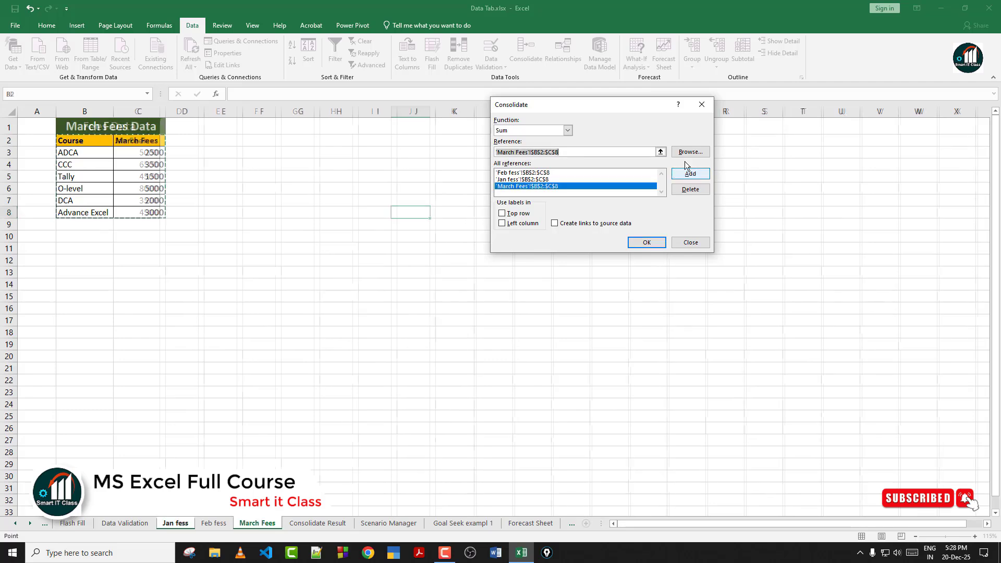
pyautogui.click(640, 243)
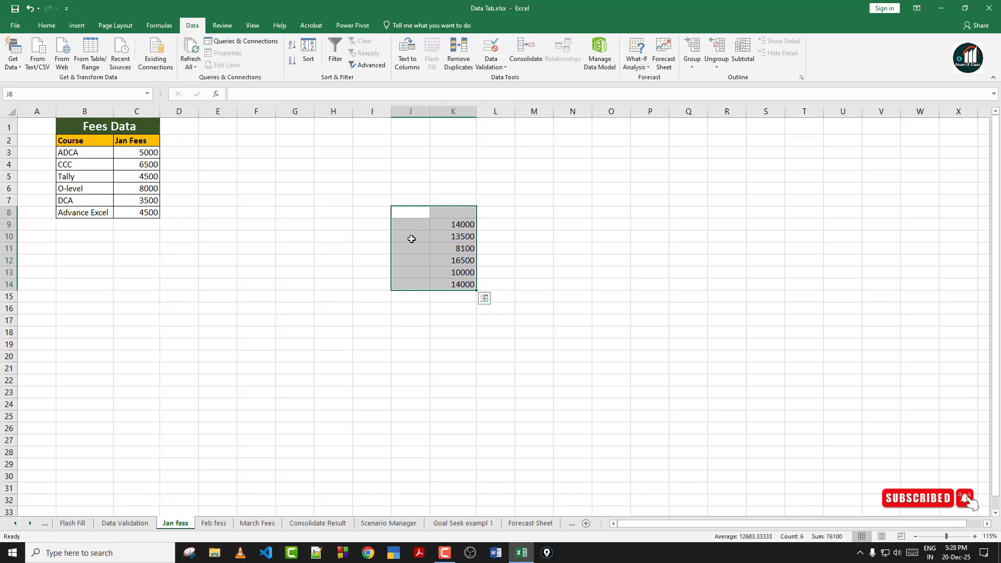
# Clear the unlabelled consolidated totals from column K of the Jan fess sheet.
pyautogui.click(461, 243)
pyautogui.moveTo(460, 224); pyautogui.dragTo(461, 284)
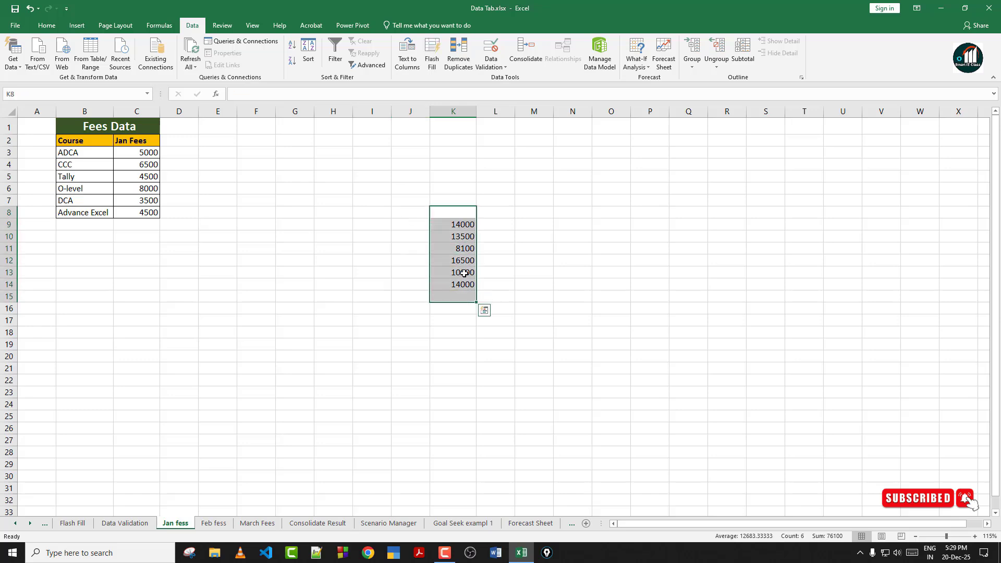
pyautogui.press('Delete')
# Consolidate the three stored fee ranges at H7 with the Sum function and left column labels, and check the course totals.
pyautogui.click(346, 202)
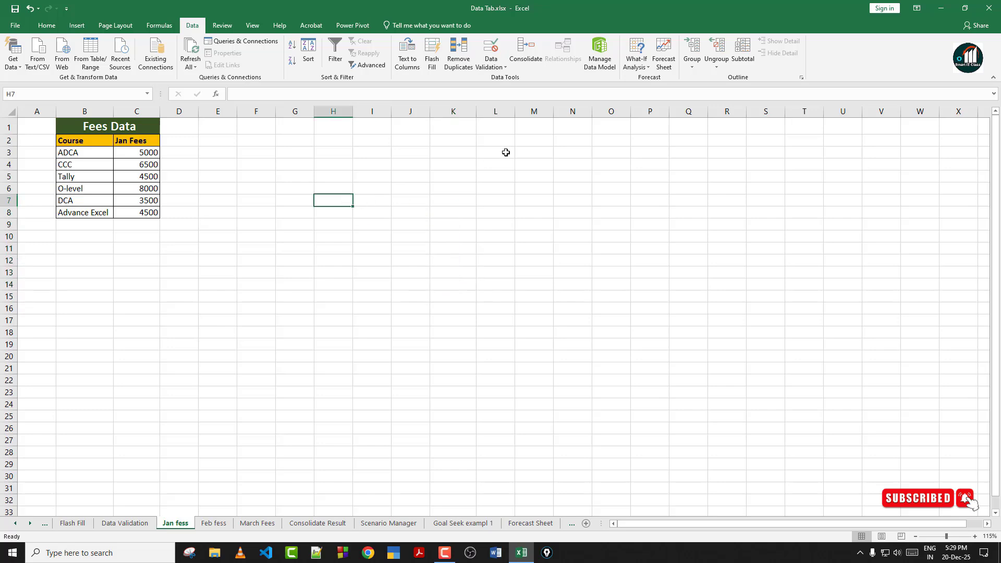
pyautogui.click(525, 51)
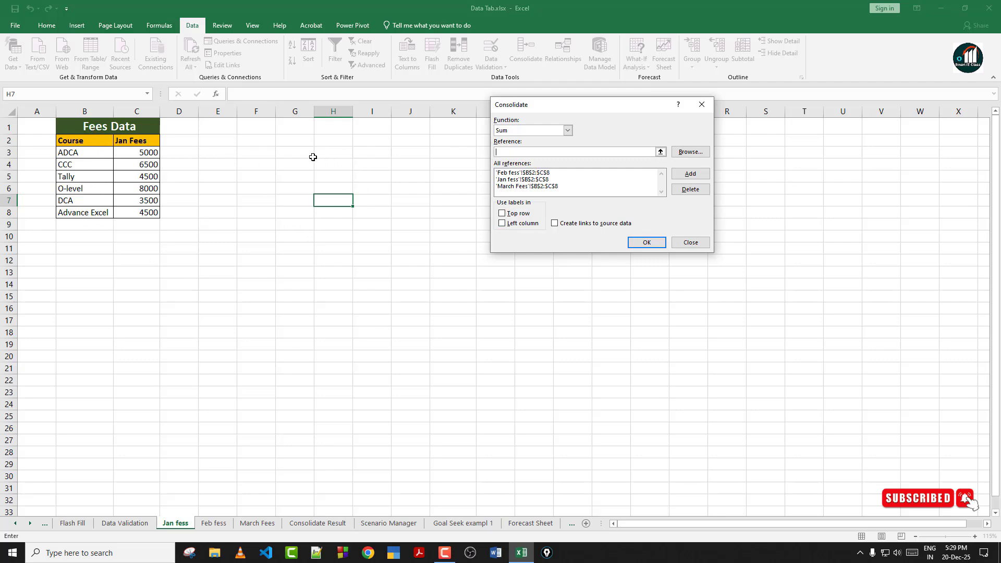
pyautogui.click(502, 223)
pyautogui.click(567, 133)
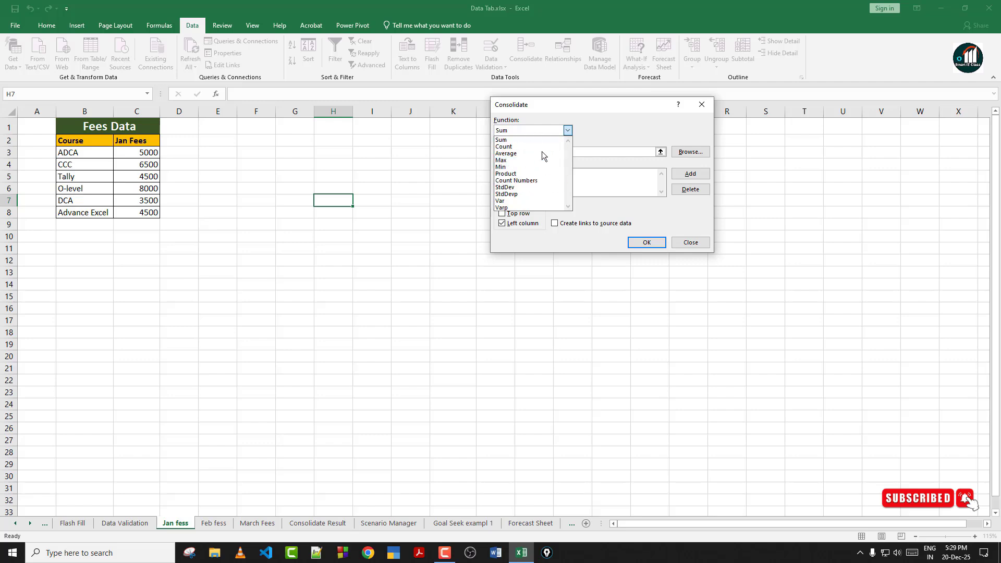
pyautogui.click(508, 138)
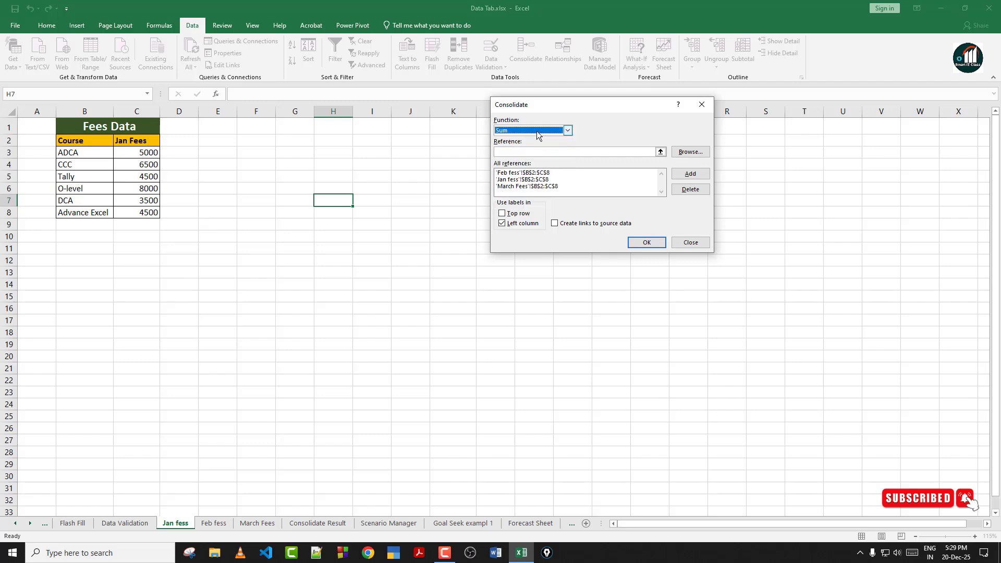
pyautogui.click(649, 242)
pyautogui.click(469, 228)
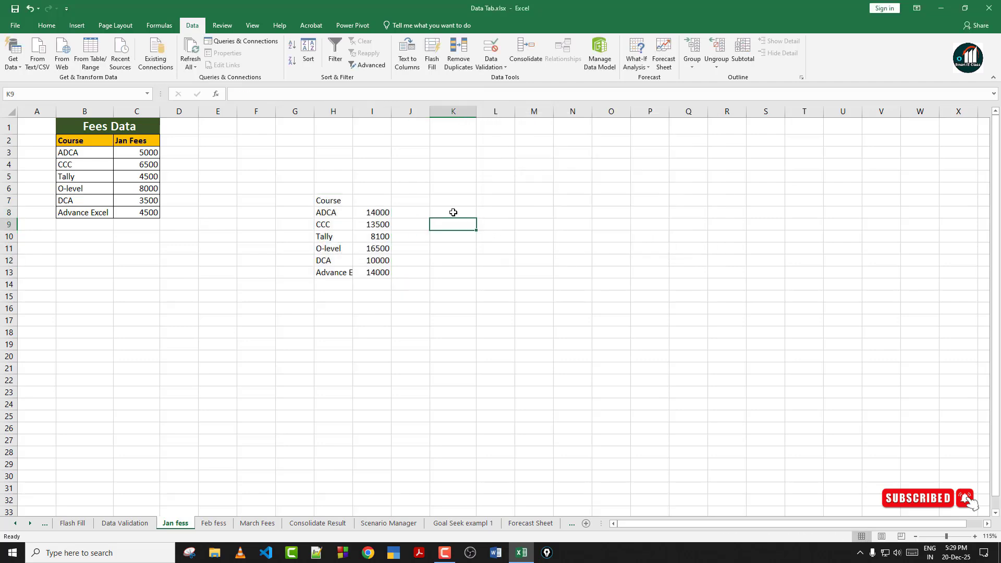
pyautogui.click(332, 214)
pyautogui.click(378, 214)
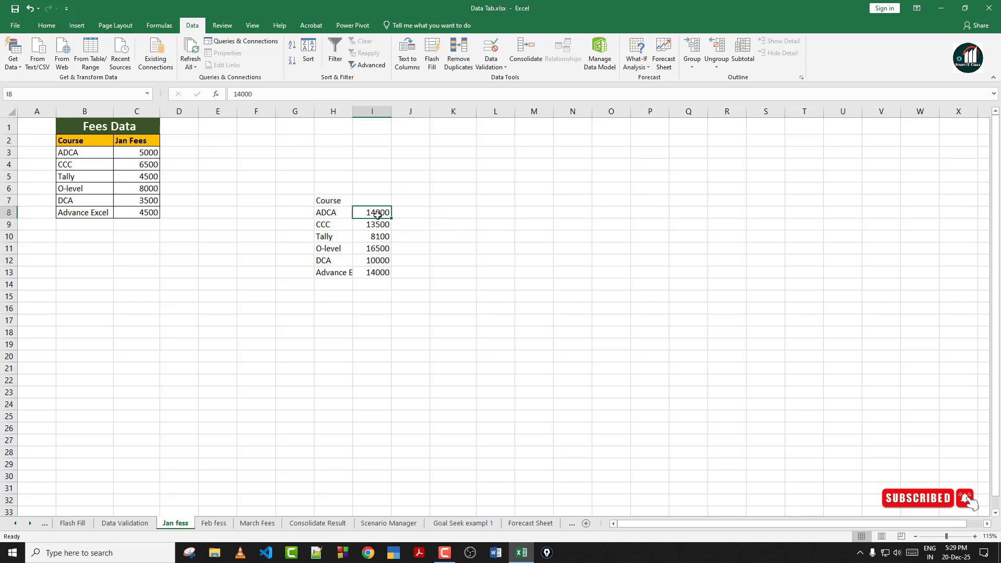
pyautogui.click(320, 226)
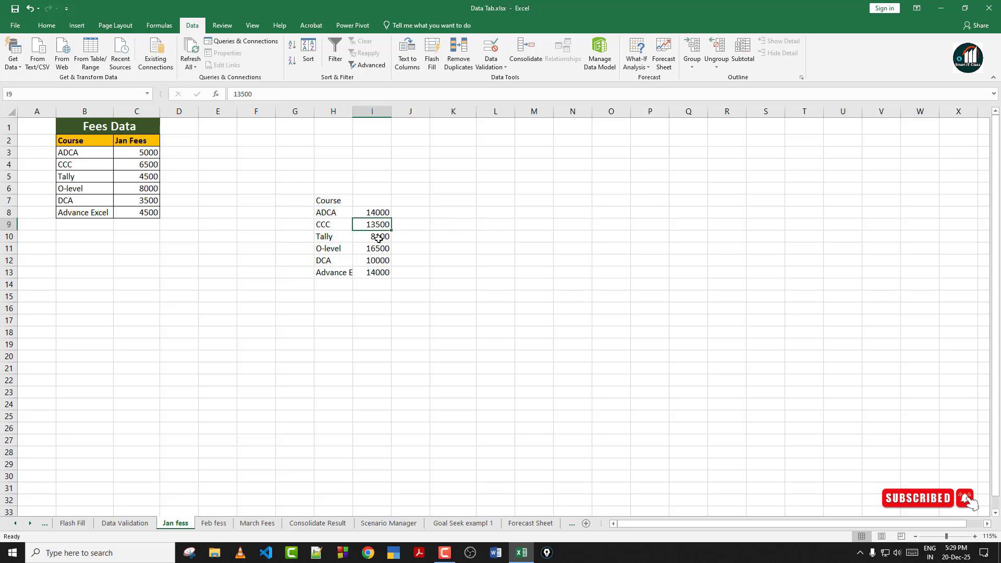
pyautogui.click(340, 237)
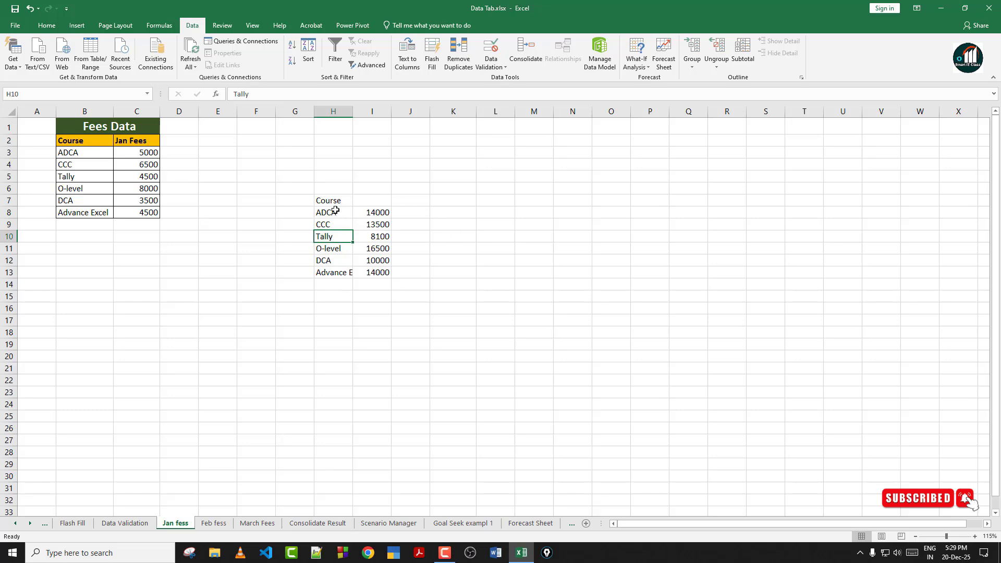
# Consolidate the same three ranges at K9 using both top row and left column labels, and review each month's column.
pyautogui.click(466, 225)
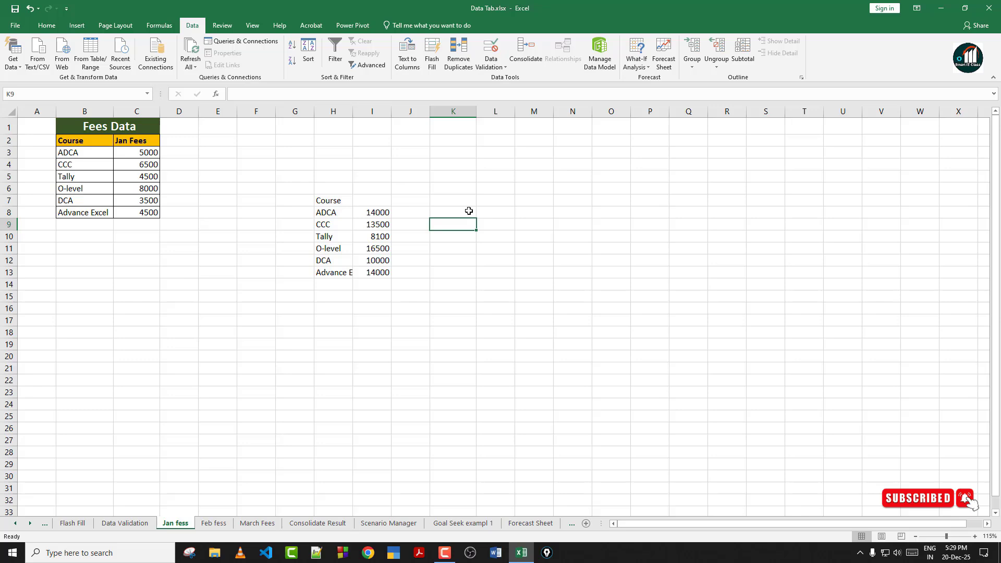
pyautogui.click(529, 57)
pyautogui.click(502, 223)
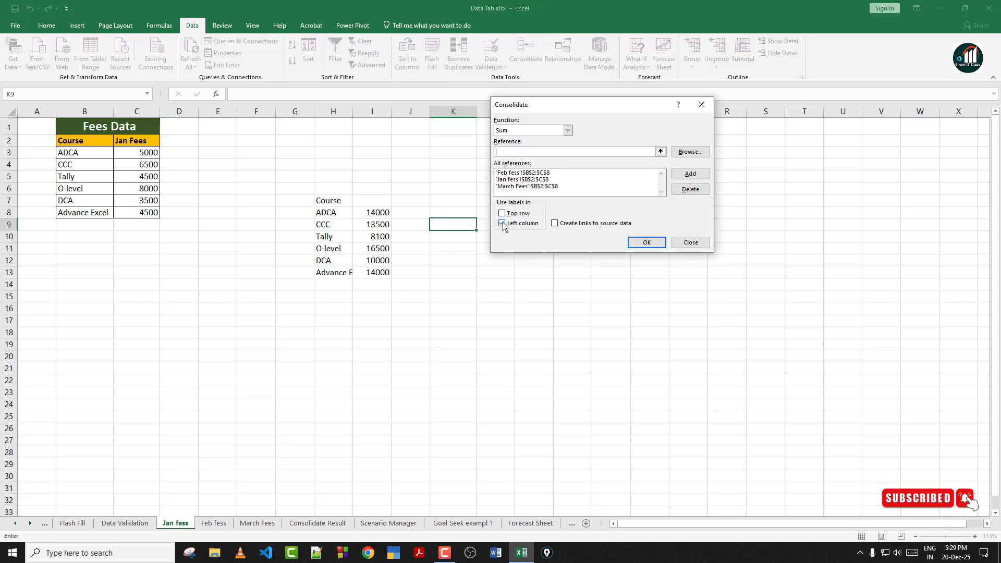
pyautogui.click(502, 213)
pyautogui.click(649, 244)
pyautogui.click(528, 246)
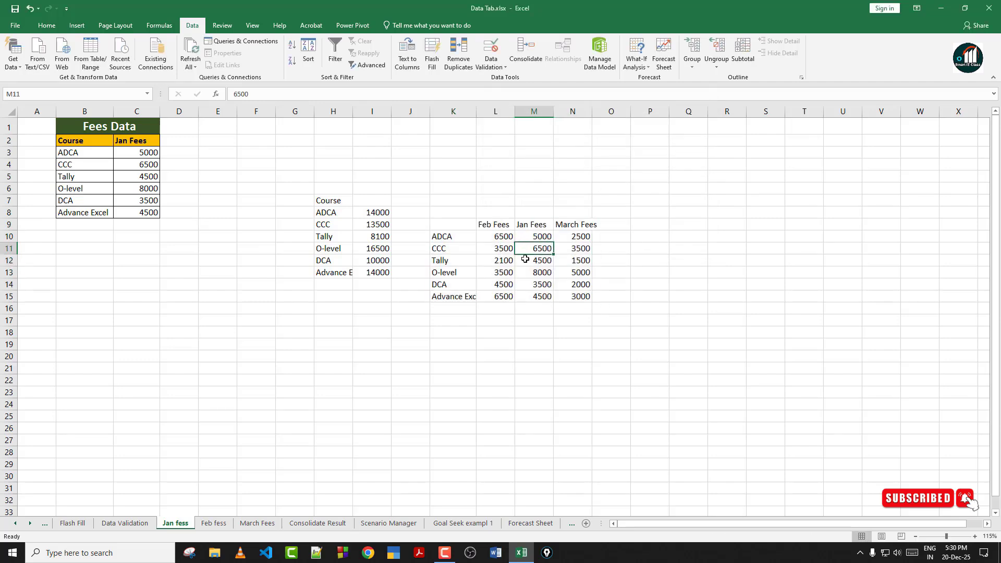
pyautogui.moveTo(449, 235); pyautogui.dragTo(458, 296)
pyautogui.moveTo(492, 224); pyautogui.dragTo(492, 298)
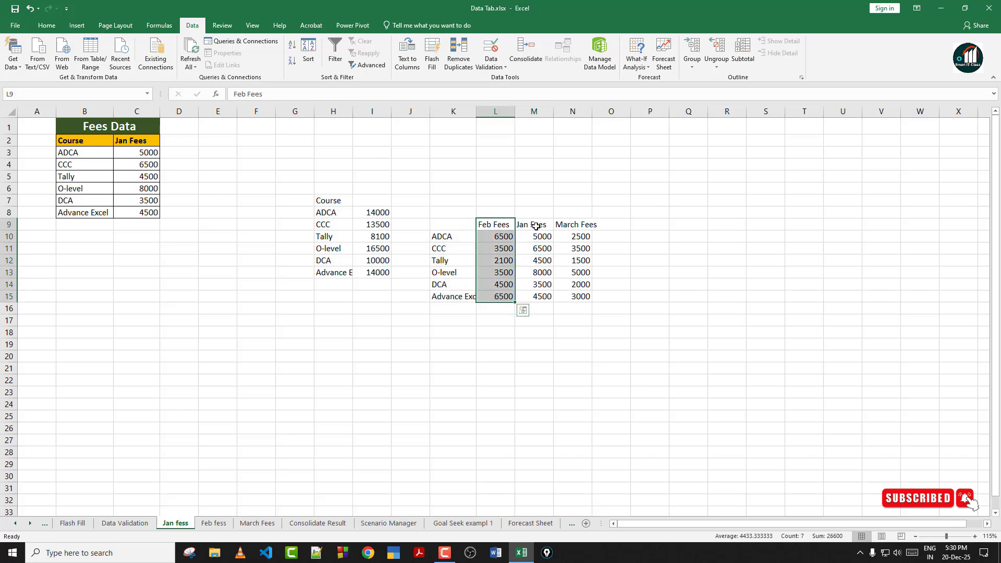
pyautogui.moveTo(532, 224); pyautogui.dragTo(535, 296)
pyautogui.moveTo(592, 220); pyautogui.dragTo(597, 295)
pyautogui.click(649, 260)
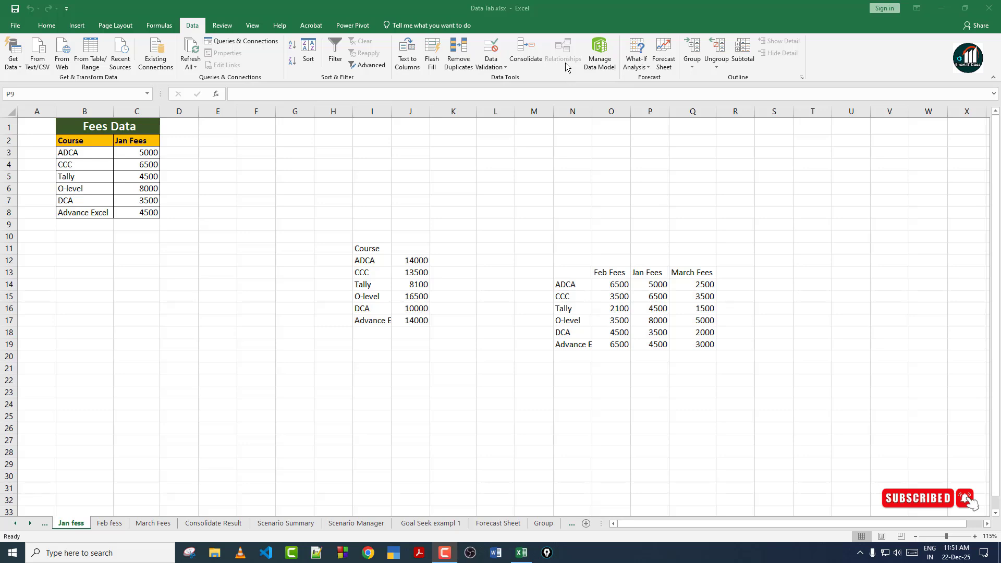
pyautogui.click(82, 29)
pyautogui.click(77, 26)
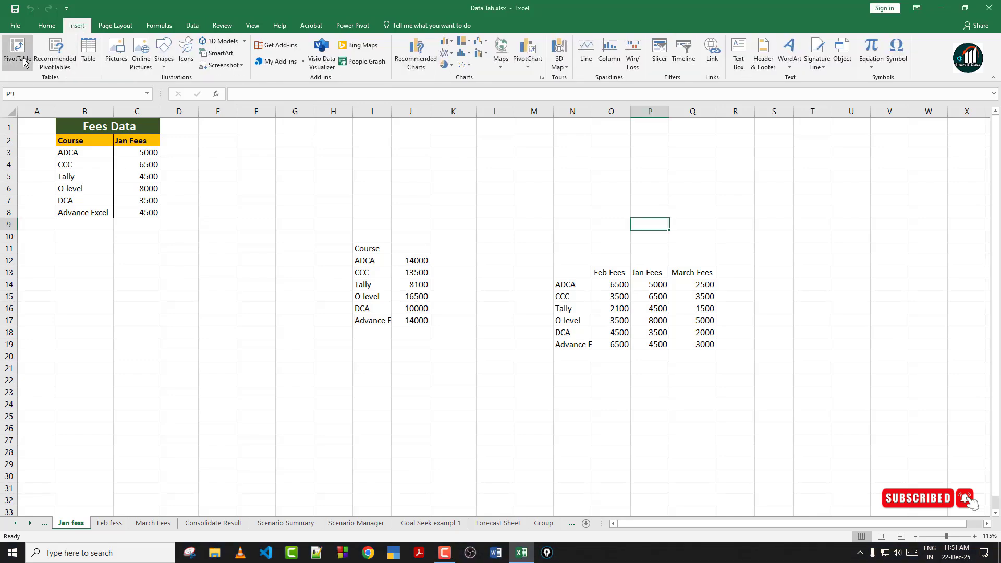
pyautogui.click(192, 26)
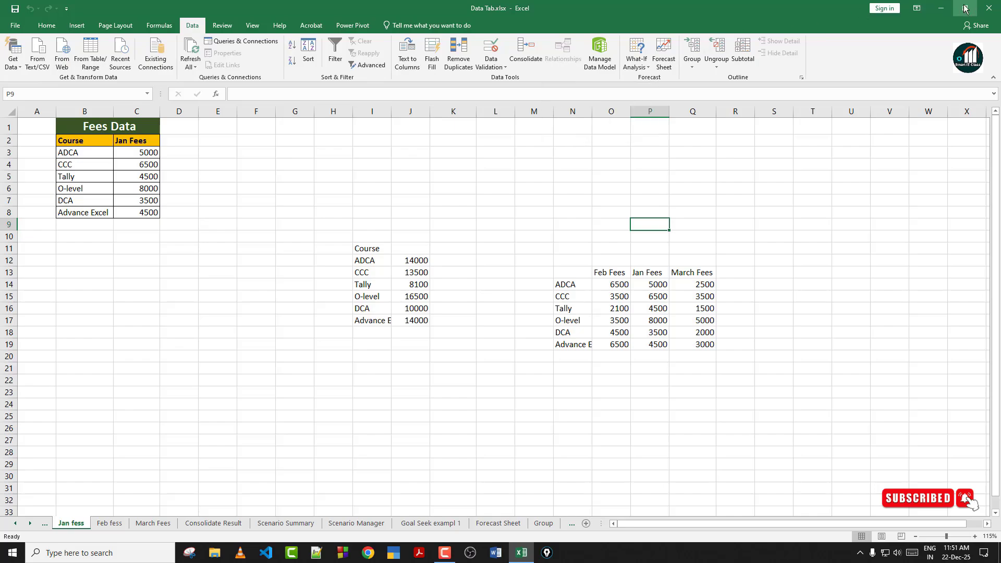
# Switch to the aa.xlsx workbook and examine the ID No., student name, father name and gender columns on Sheet1.
pyautogui.click(941, 8)
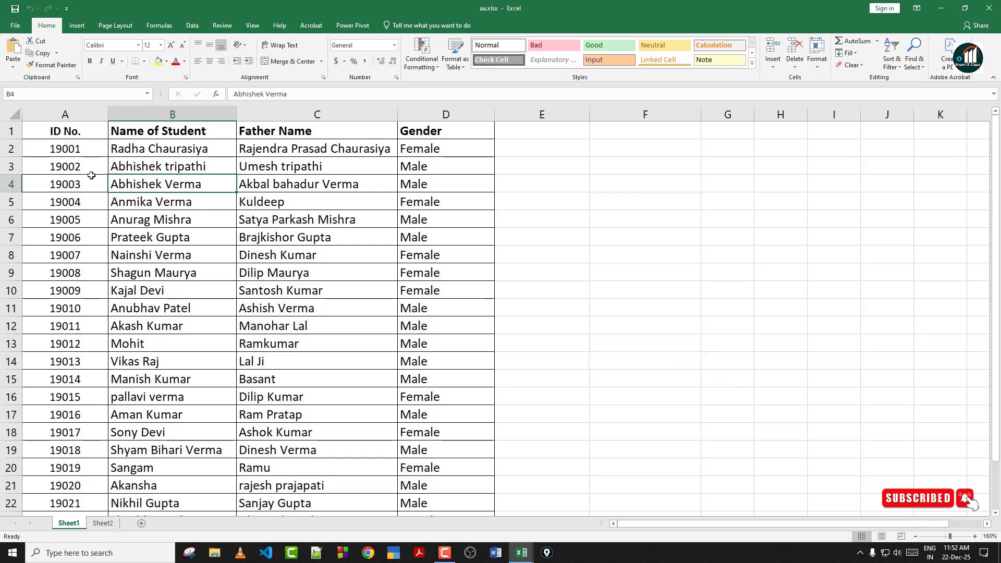
pyautogui.moveTo(71, 131); pyautogui.dragTo(96, 290)
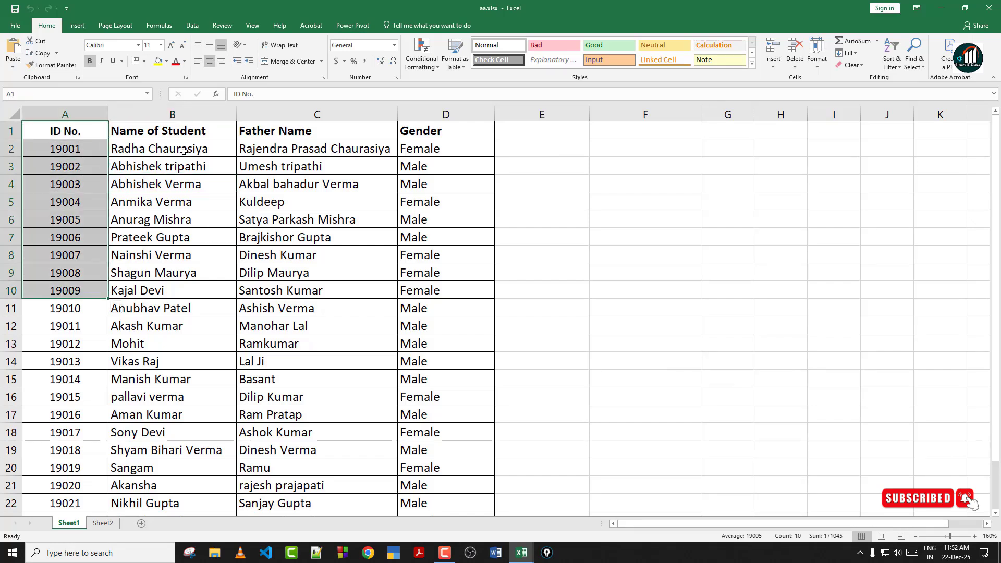
pyautogui.moveTo(157, 130); pyautogui.dragTo(209, 255)
pyautogui.moveTo(308, 219); pyautogui.dragTo(309, 202)
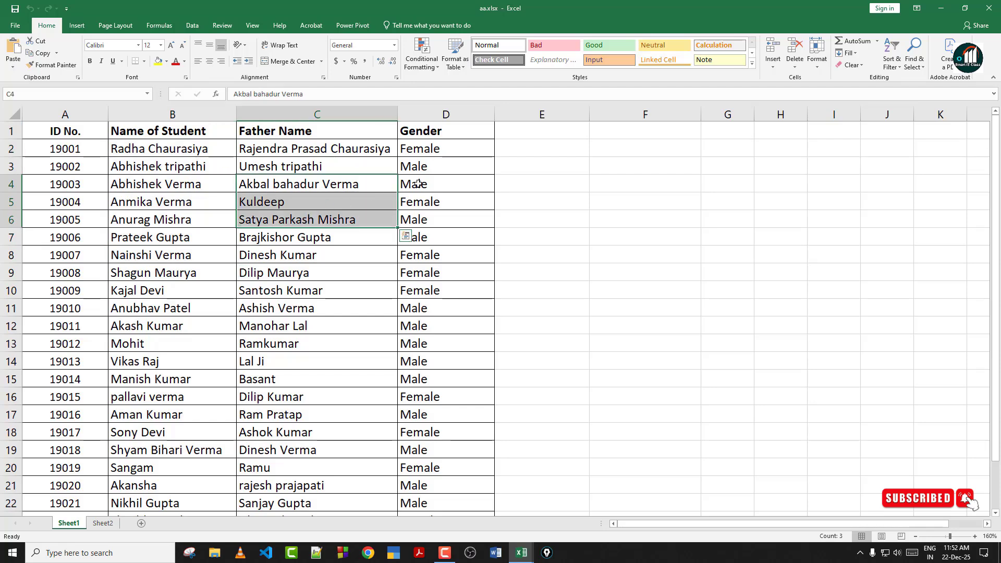
pyautogui.click(458, 193)
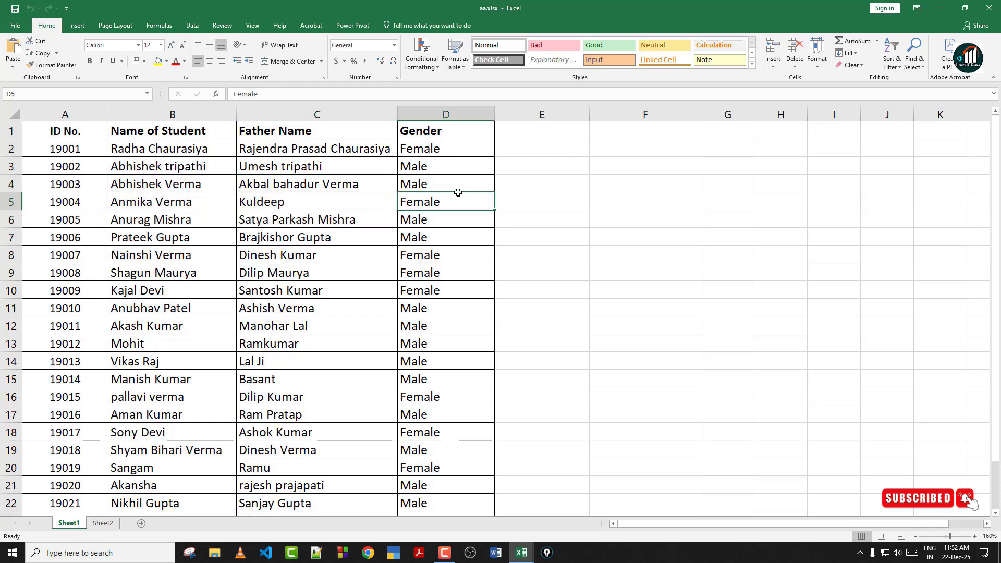
pyautogui.click(192, 25)
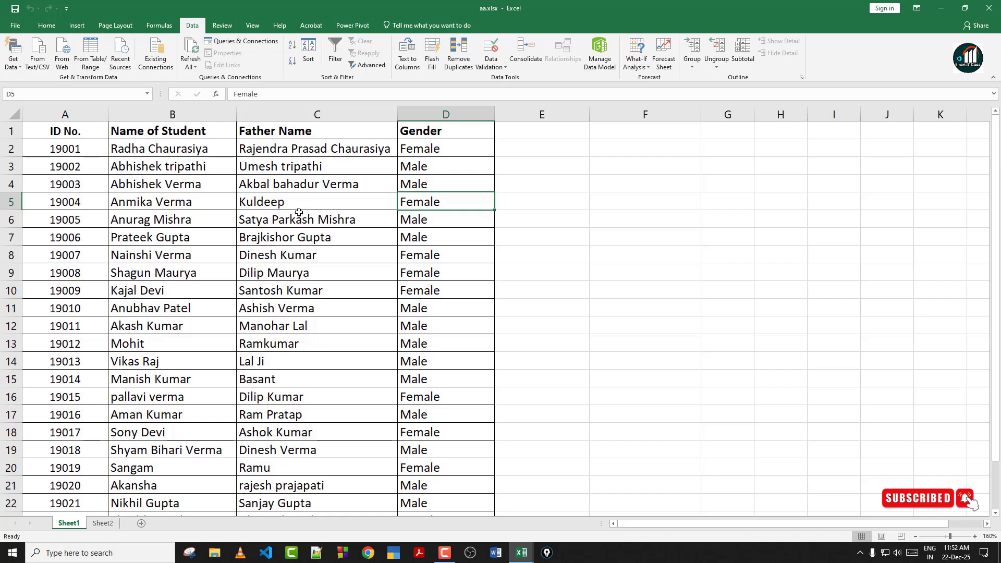
pyautogui.moveTo(69, 158); pyautogui.dragTo(98, 237)
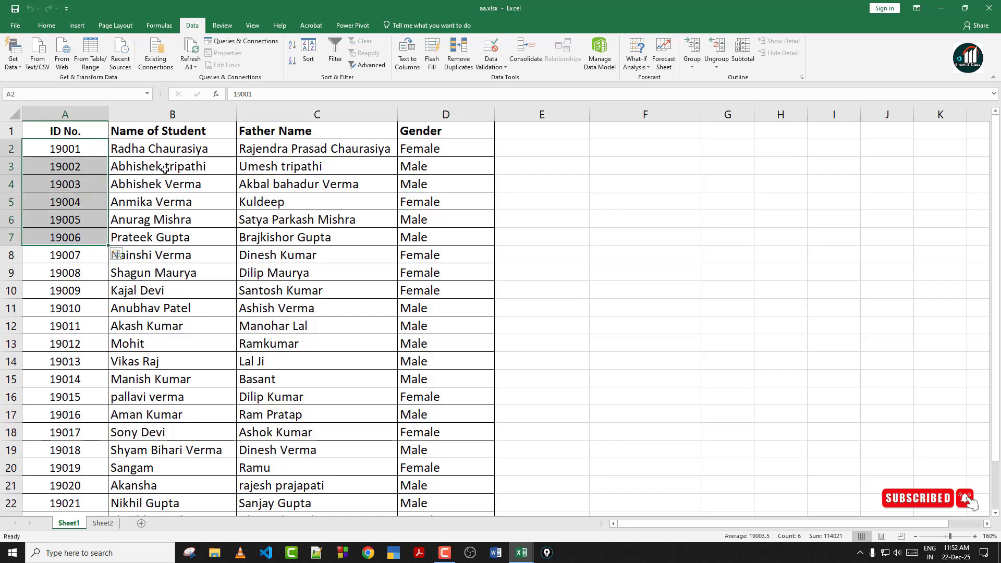
pyautogui.moveTo(165, 169); pyautogui.dragTo(167, 237)
pyautogui.moveTo(311, 168); pyautogui.dragTo(343, 238)
pyautogui.moveTo(446, 185); pyautogui.dragTo(448, 255)
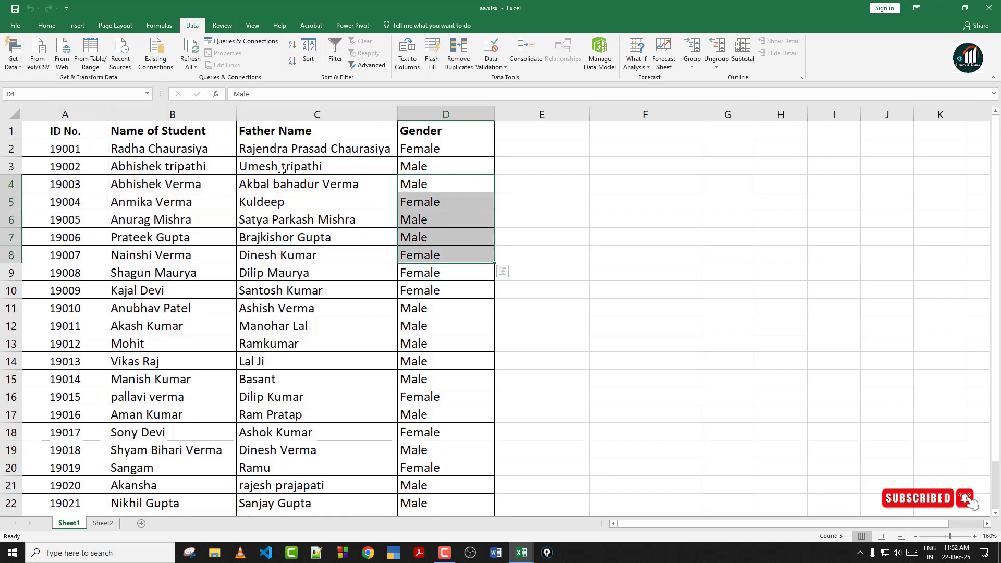
# Compare the student details on Sheet1 with the course, admission date and total fee records on Sheet2.
pyautogui.click(106, 524)
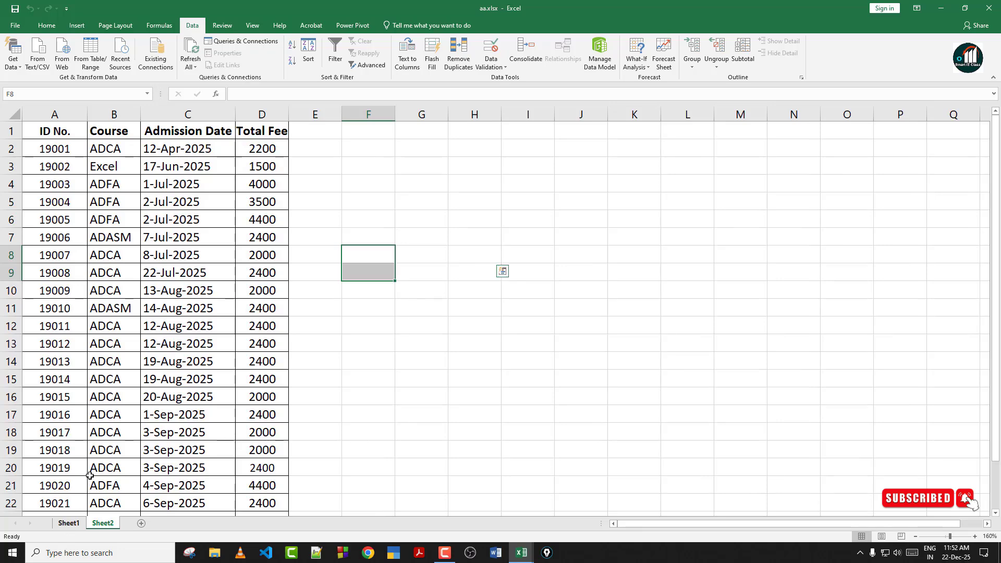
pyautogui.click(68, 523)
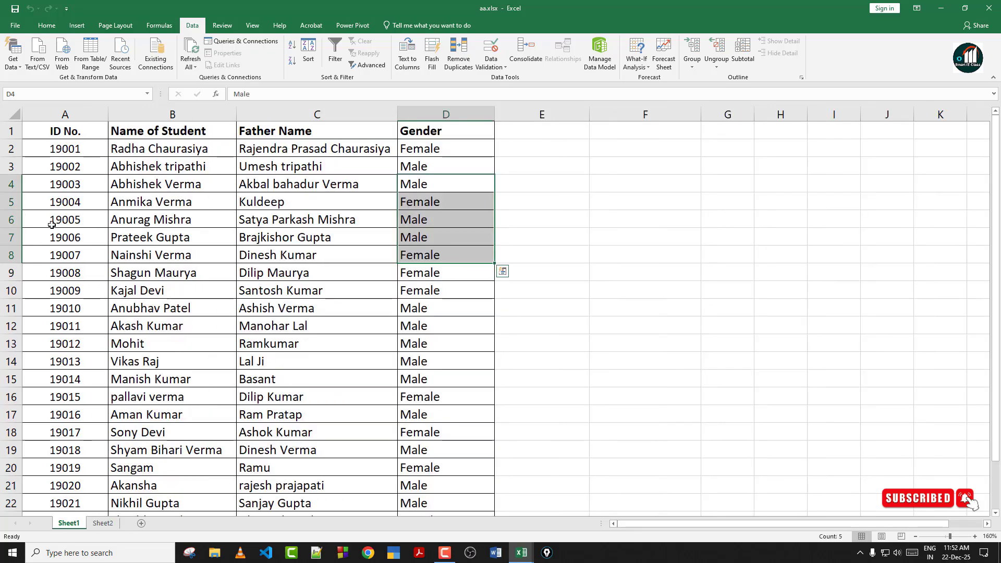
pyautogui.click(104, 527)
pyautogui.click(68, 523)
pyautogui.click(415, 188)
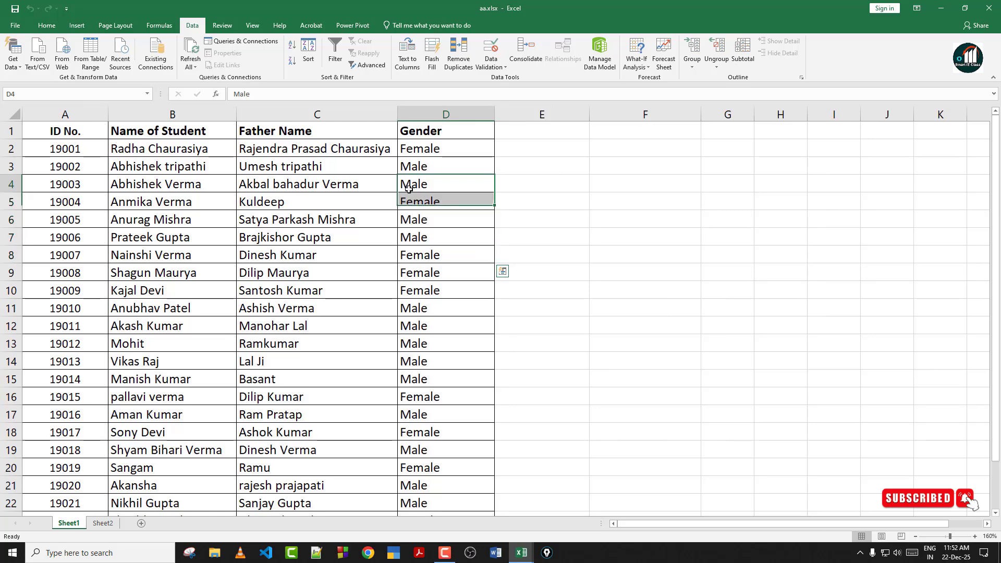
pyautogui.click(103, 523)
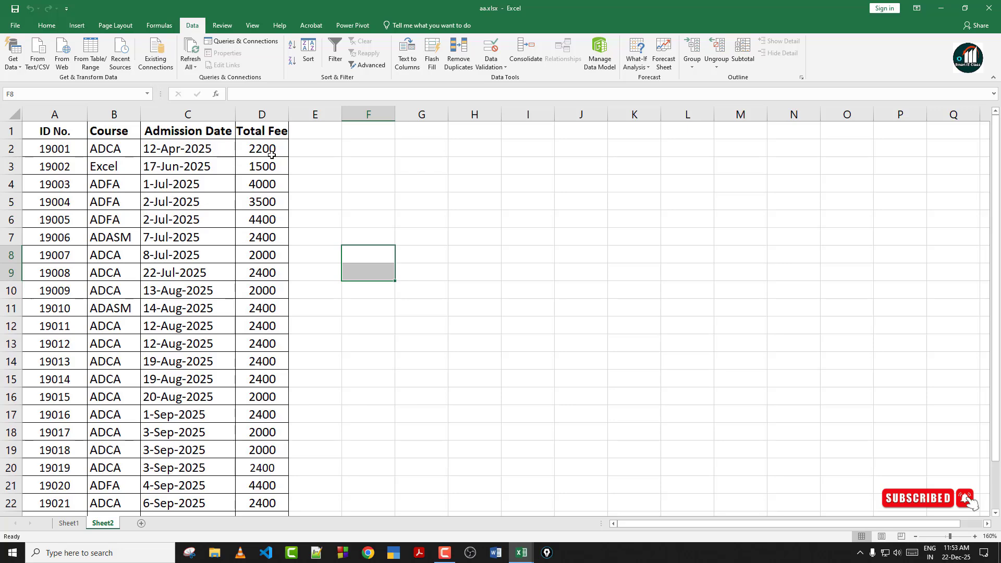
pyautogui.click(70, 523)
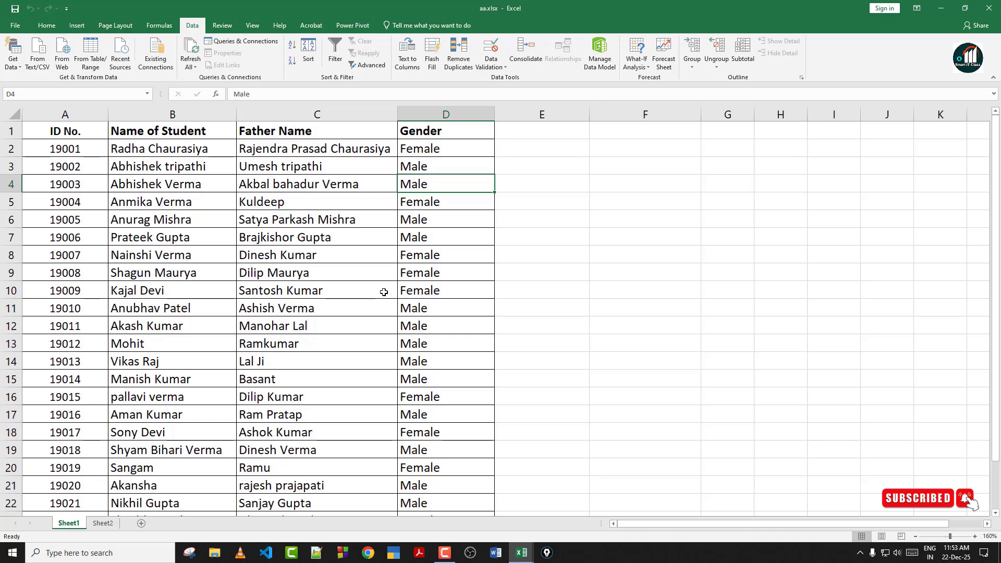
pyautogui.click(103, 523)
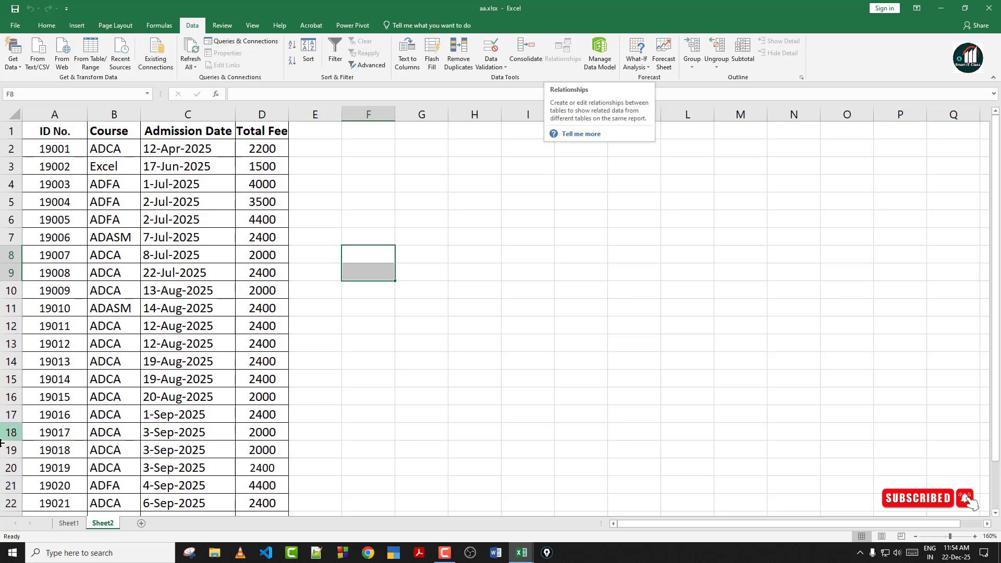
# Return to Sheet1 and select cell B7 inside the student list.
pyautogui.click(68, 523)
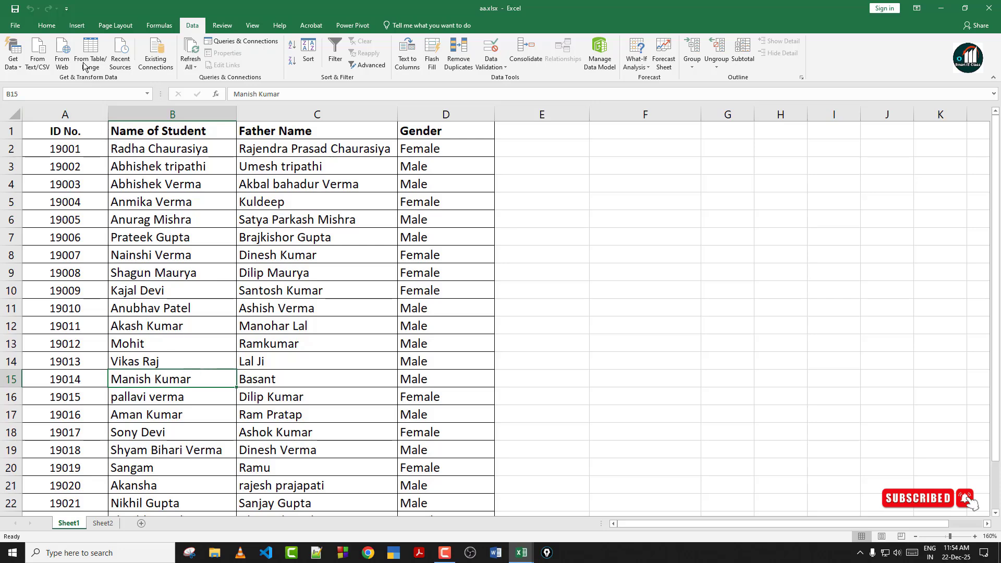
pyautogui.click(77, 25)
pyautogui.click(171, 241)
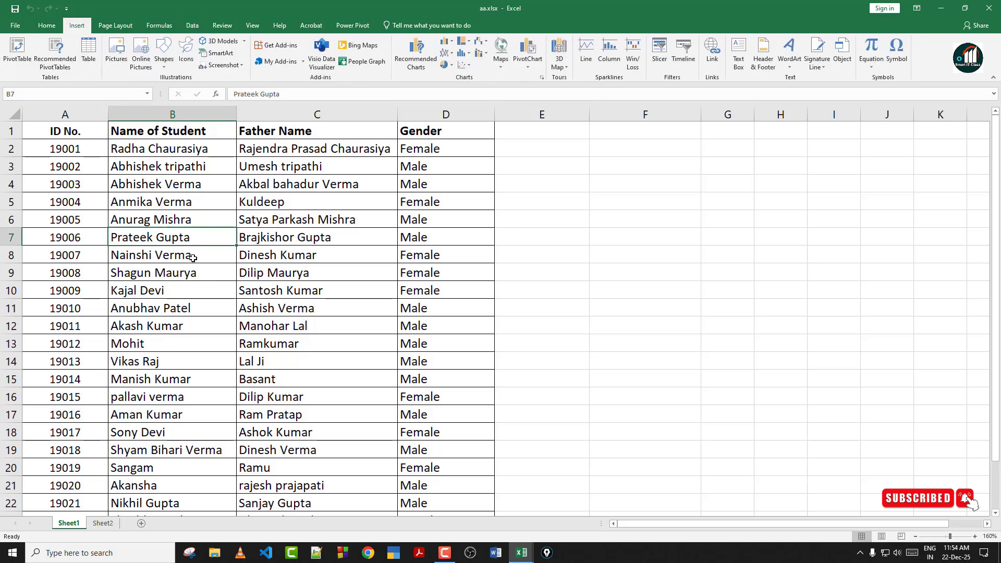
# Convert the student data on Sheet1, range A1:D25, into a table with headers.
pyautogui.click(90, 60)
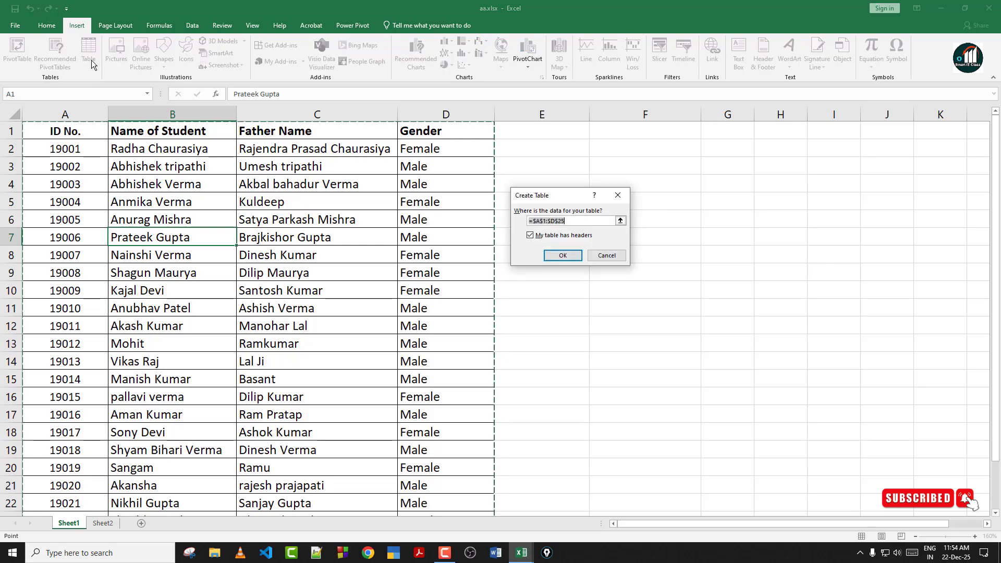
pyautogui.click(564, 255)
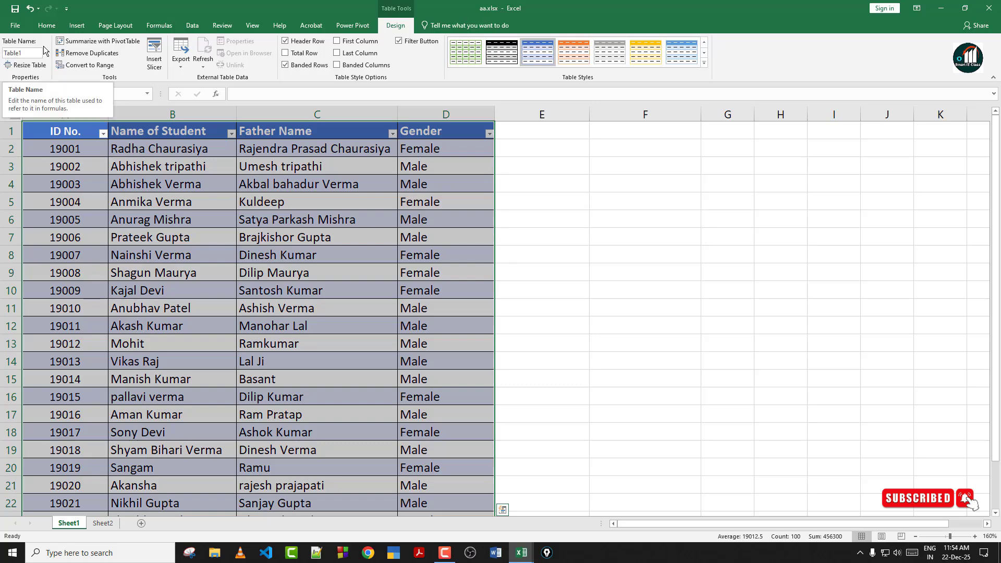
pyautogui.click(175, 250)
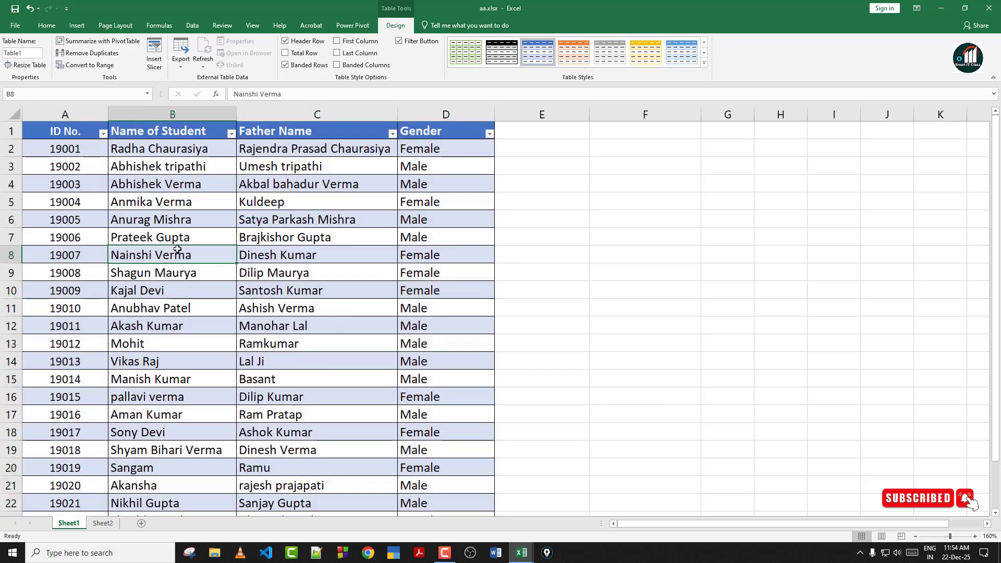
# Convert the course and fee data on Sheet2, range A1:D25, into a table with headers.
pyautogui.click(104, 525)
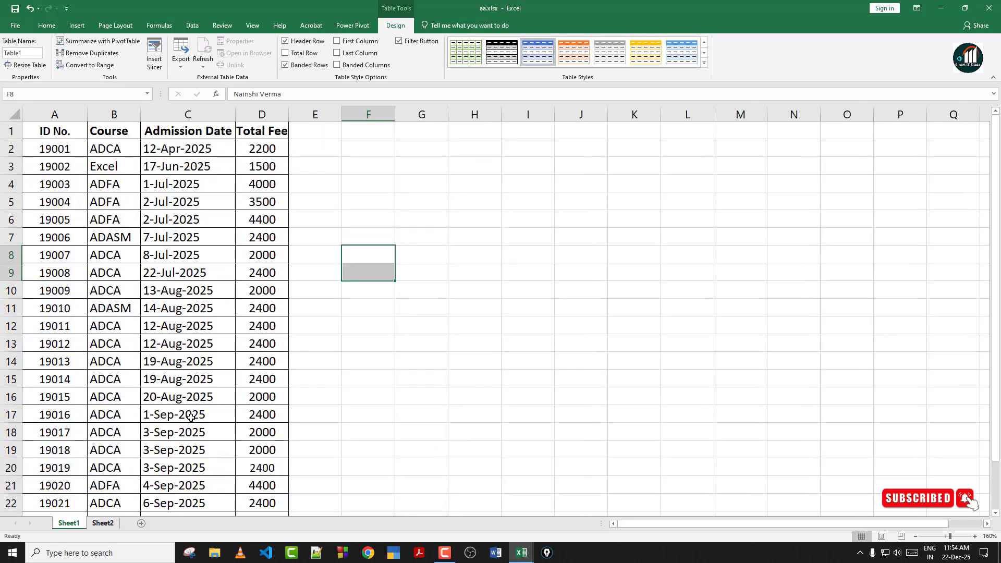
pyautogui.click(83, 25)
pyautogui.click(92, 39)
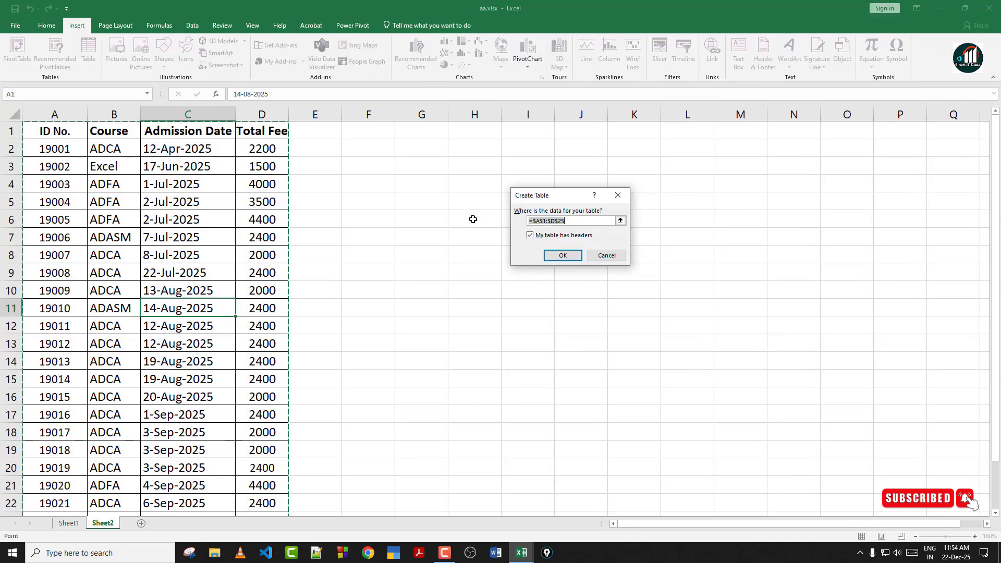
pyautogui.click(564, 255)
pyautogui.click(188, 252)
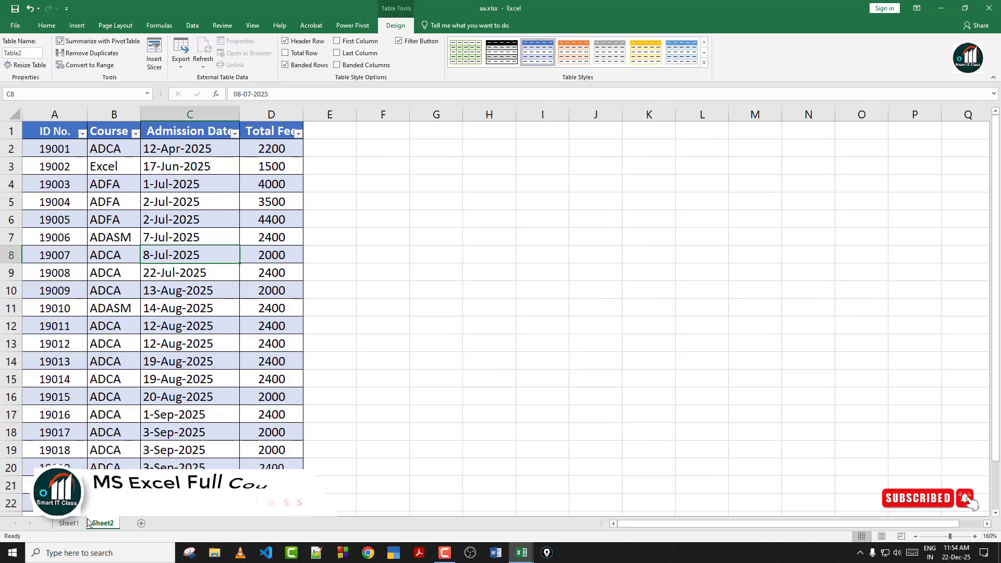
# Create a PivotTable from Sheet1's Table1 on a new worksheet, adding the data to the Data Model.
pyautogui.hotkey('ctrl', 'pageup')
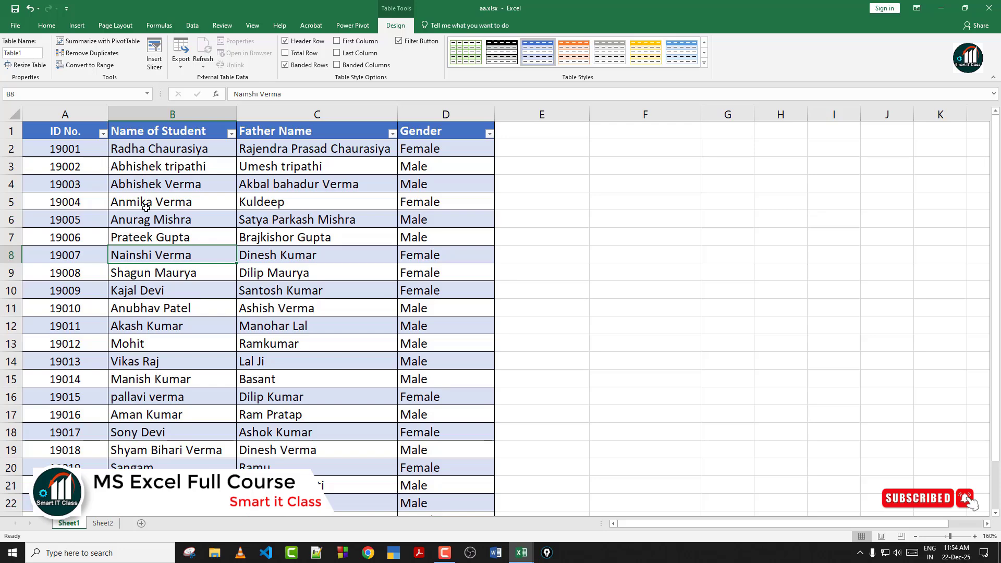
pyautogui.click(77, 25)
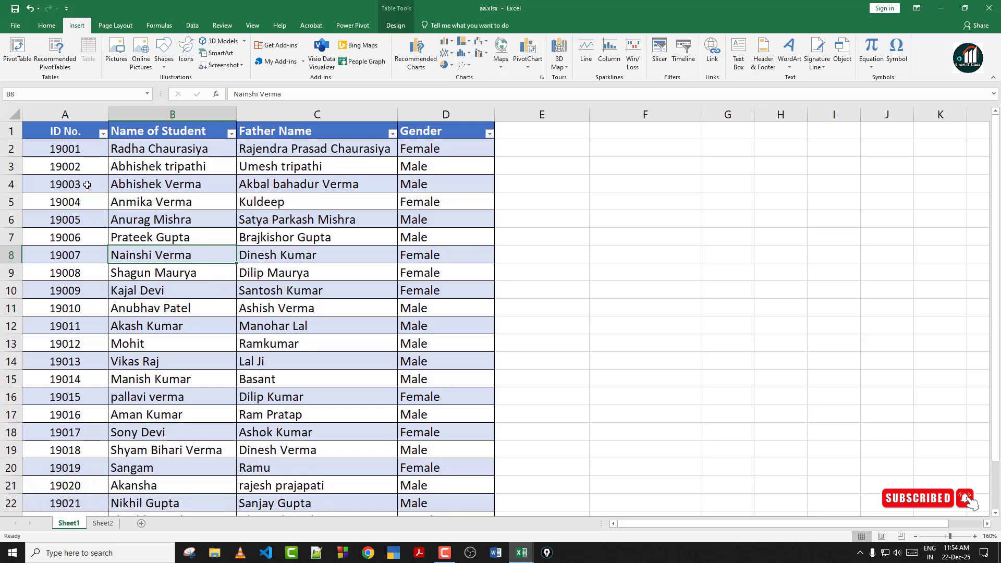
pyautogui.click(22, 61)
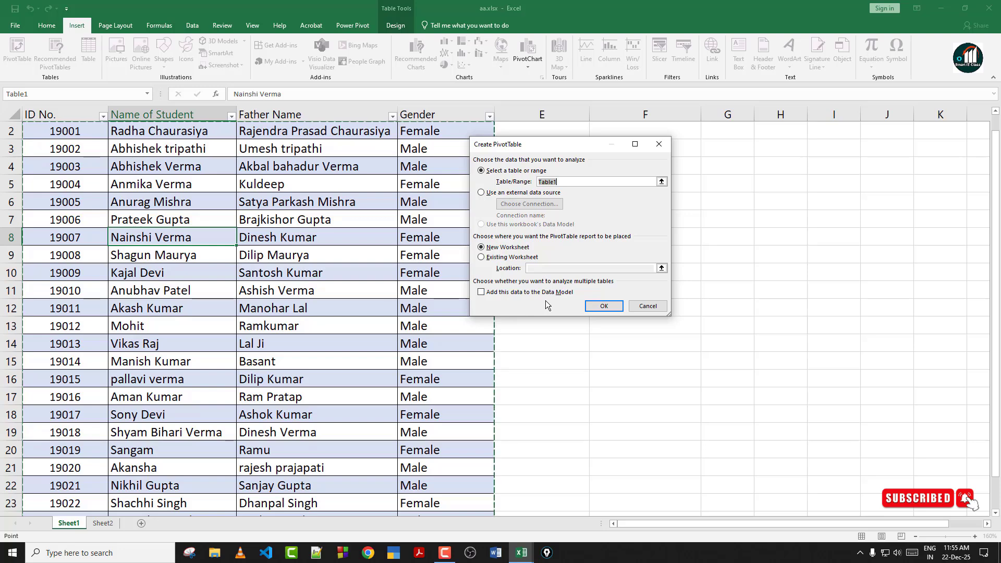
pyautogui.click(486, 294)
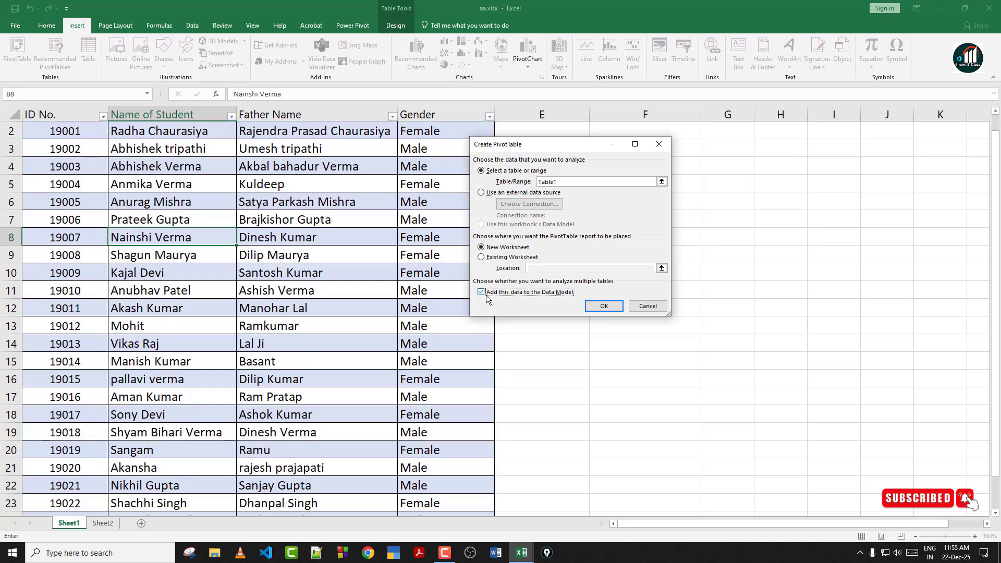
pyautogui.click(602, 307)
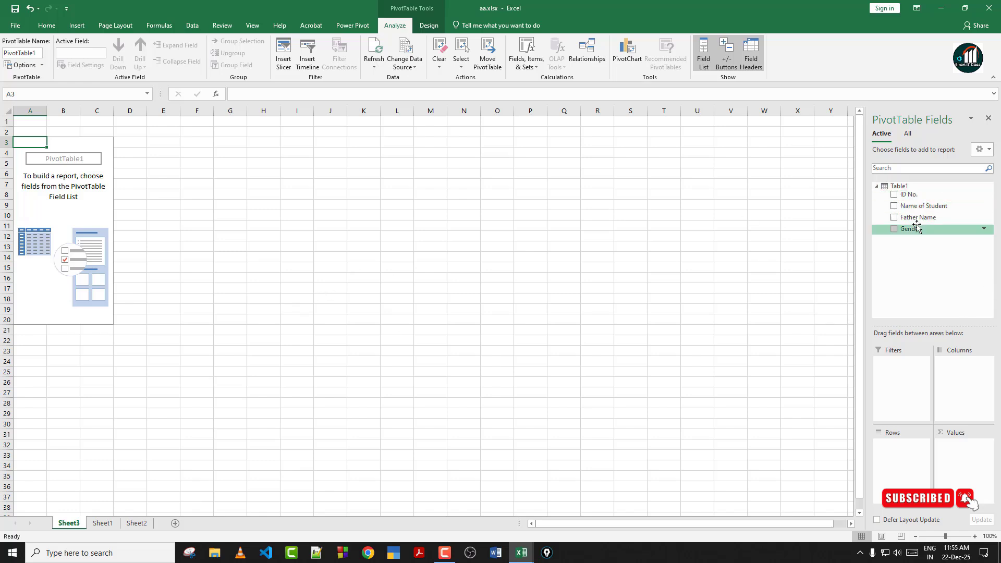
# Add Table1's ID No. field to the PivotTable and place it in the Rows area.
pyautogui.click(894, 195)
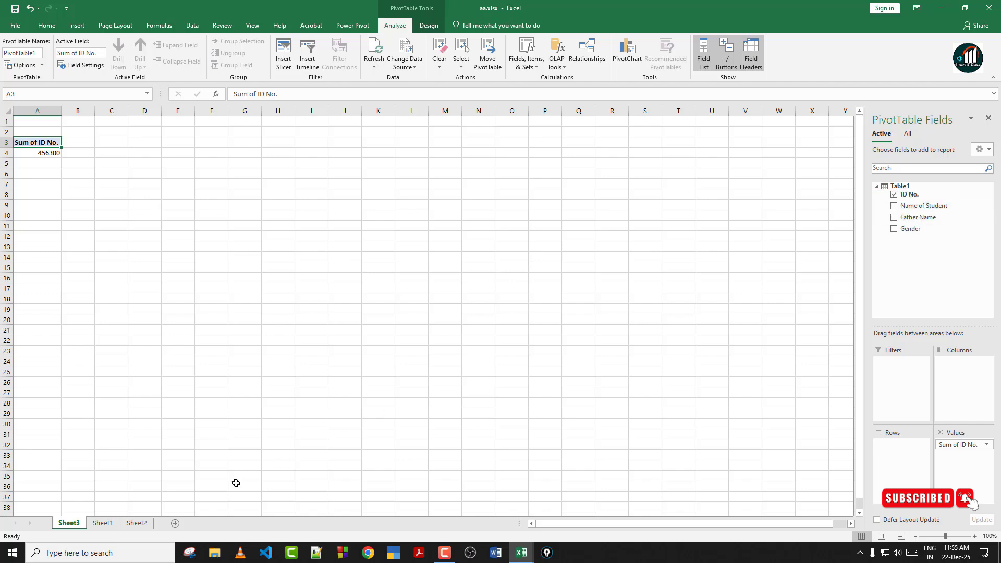
pyautogui.click(137, 522)
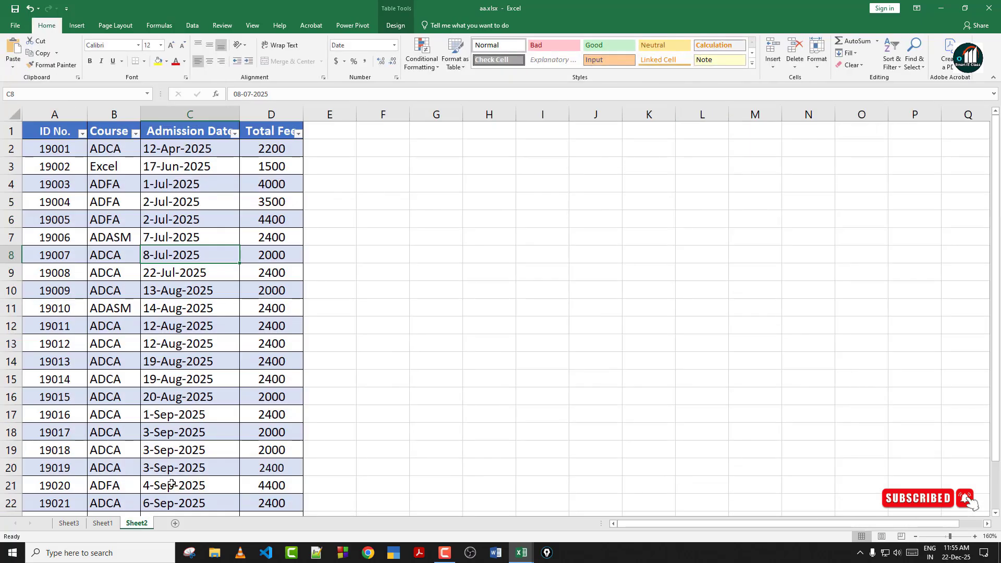
pyautogui.click(73, 523)
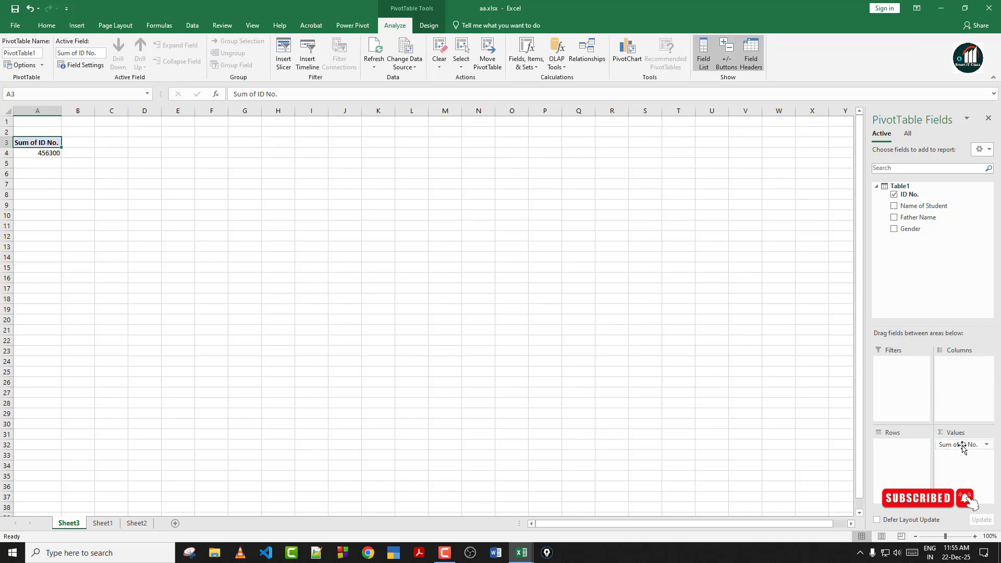
pyautogui.moveTo(959, 447); pyautogui.dragTo(910, 452)
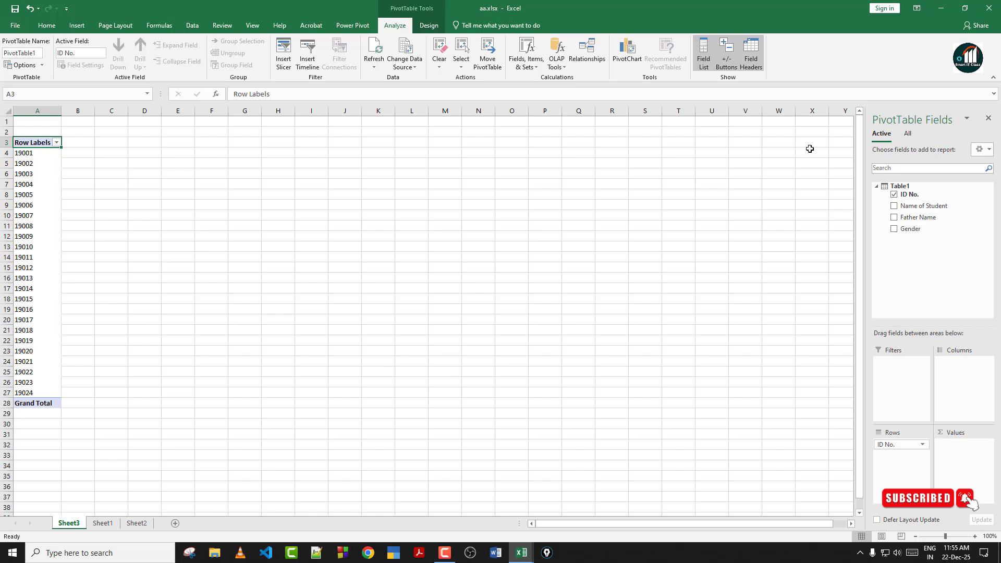
# Make Table2 available among the PivotTable's active fields alongside Table1.
pyautogui.click(907, 135)
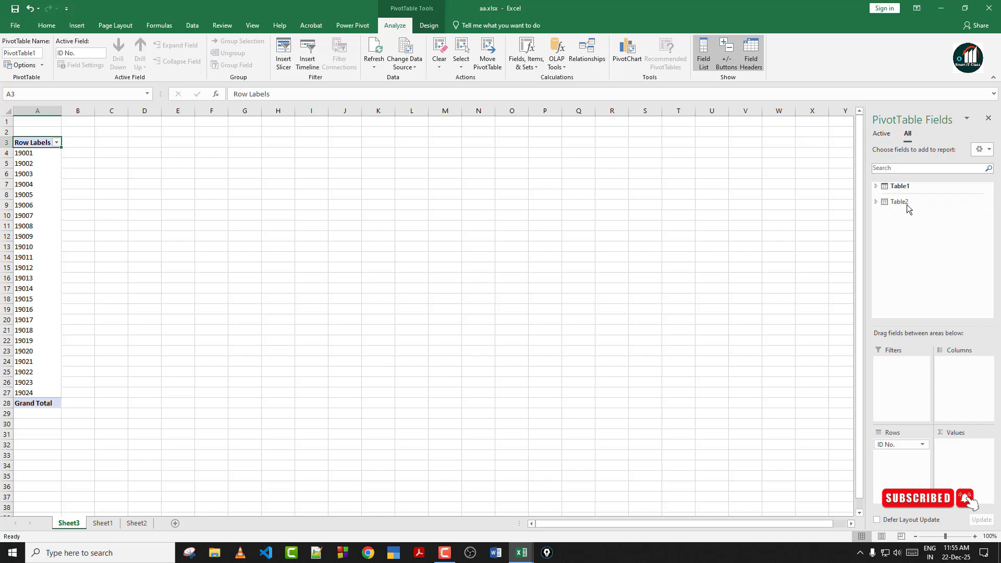
pyautogui.click(881, 134)
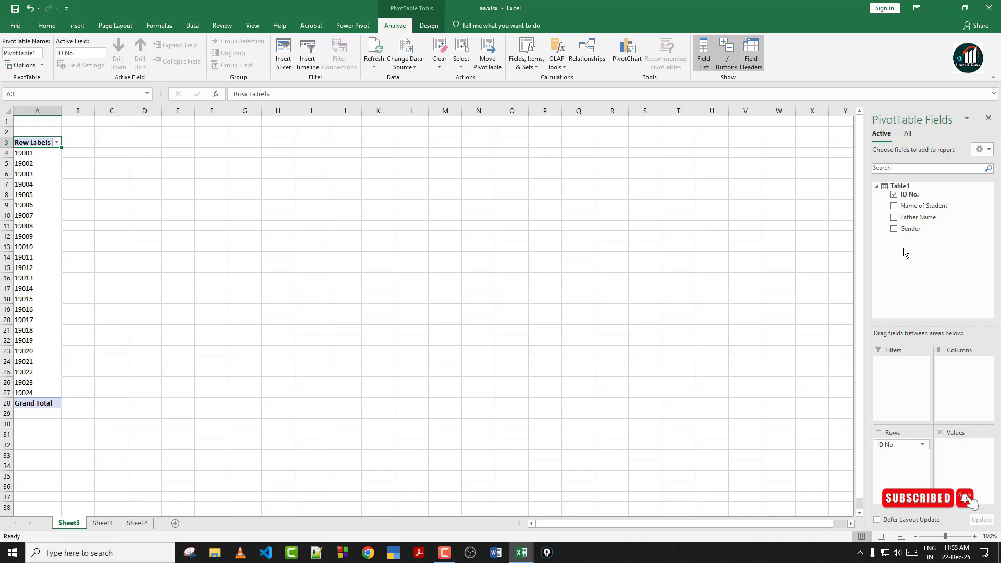
pyautogui.click(908, 134)
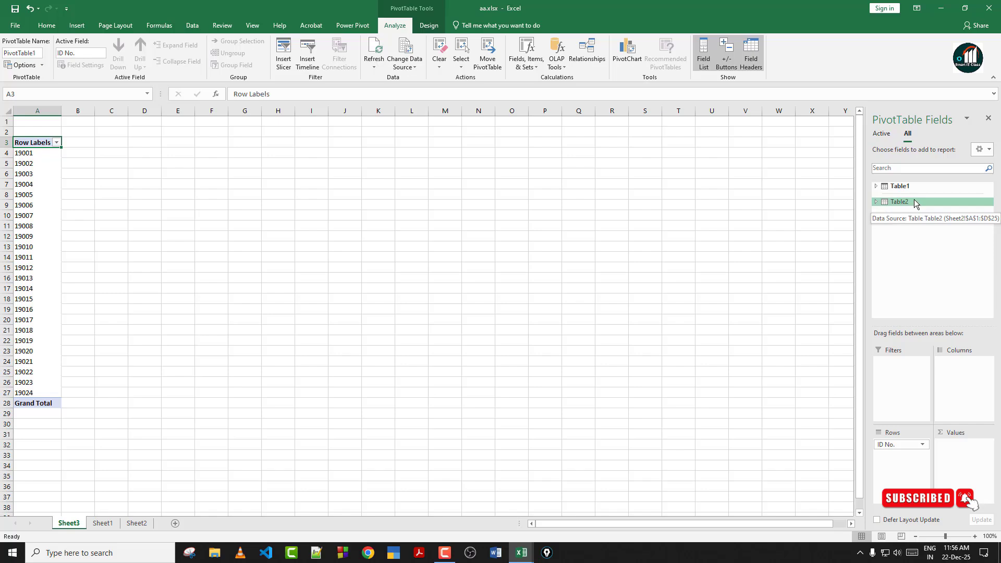
pyautogui.rightClick(914, 201)
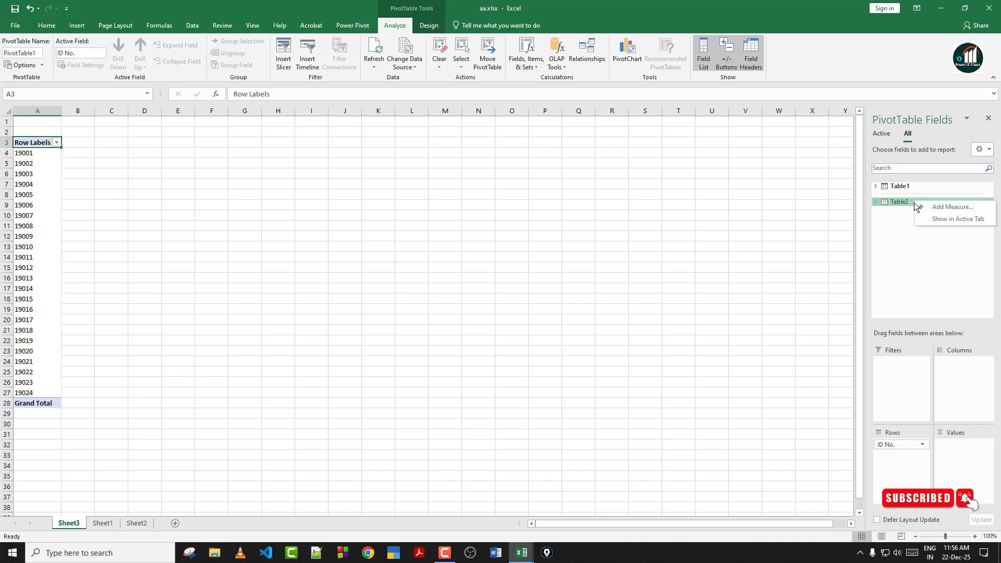
pyautogui.click(949, 220)
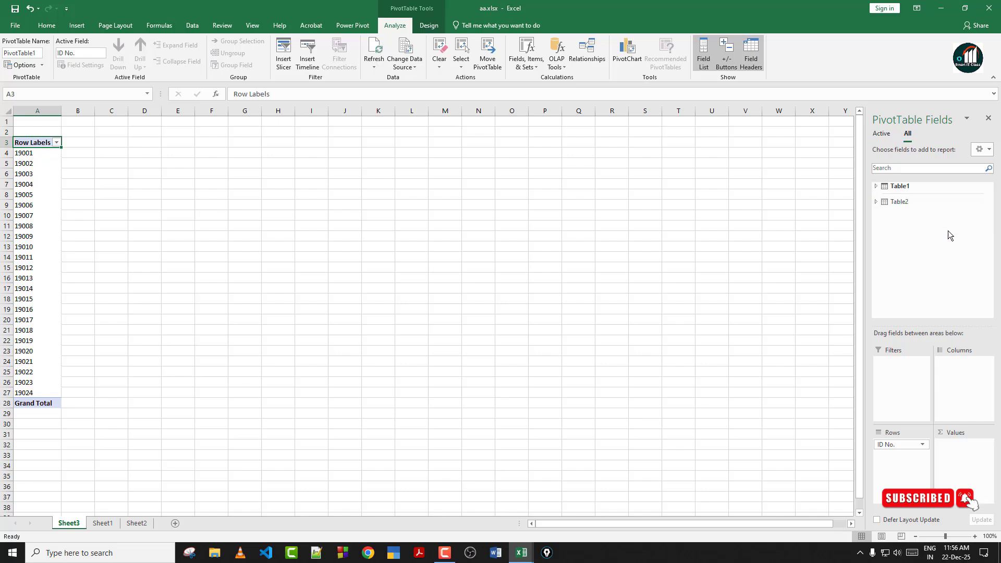
pyautogui.click(881, 136)
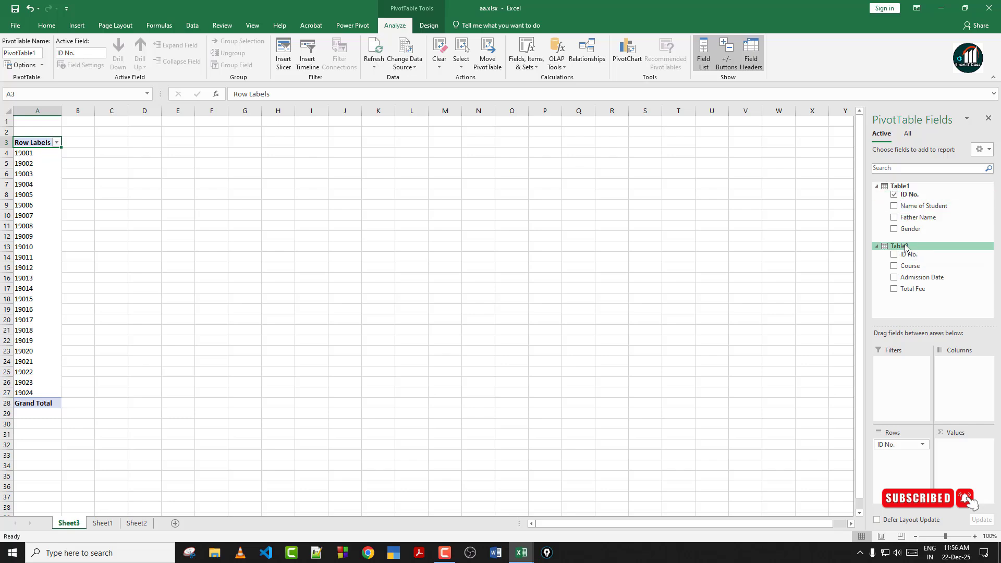
# Try summing Table2's Total Fee for each ID No. in the PivotTable and compare it with the fees on Sheet2.
pyautogui.click(894, 289)
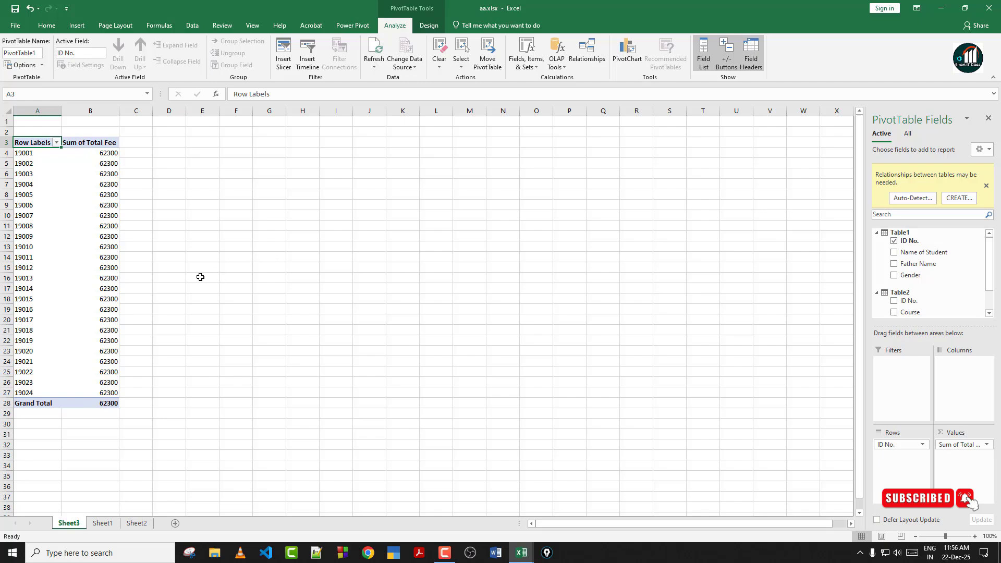
pyautogui.keyDown('ctrl'); pyautogui.scroll(2, 199, 277); pyautogui.keyUp('ctrl')
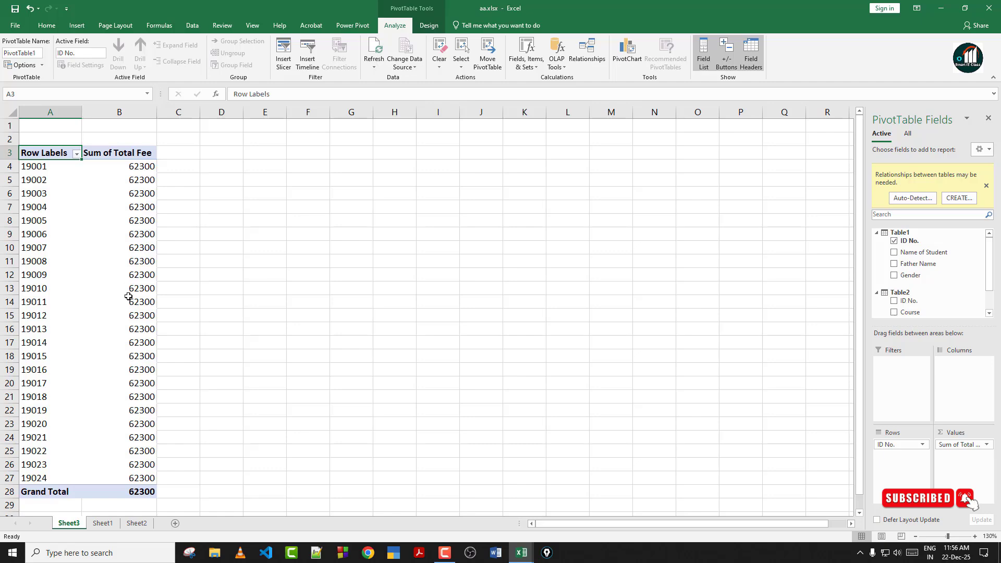
pyautogui.click(110, 526)
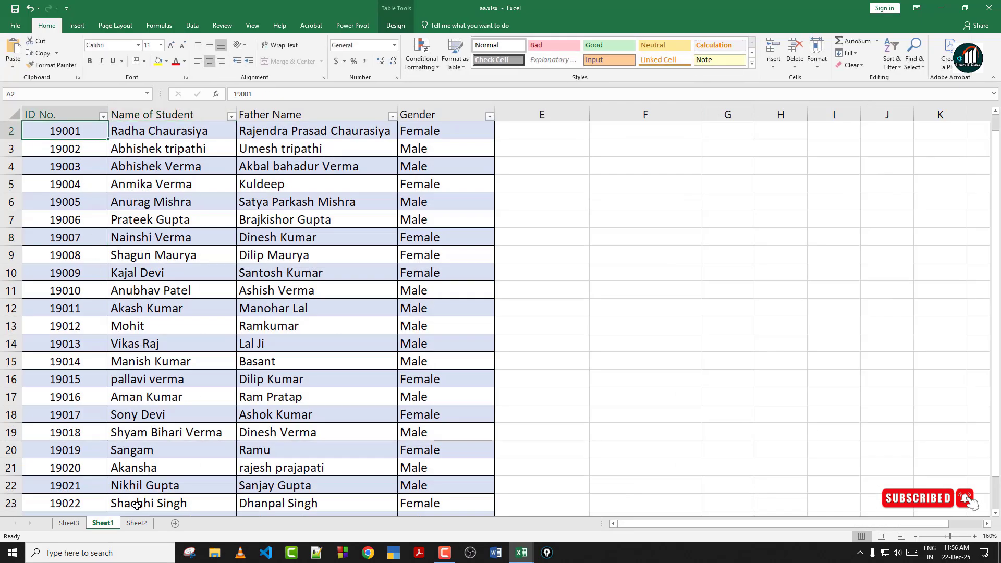
pyautogui.click(137, 523)
pyautogui.click(274, 153)
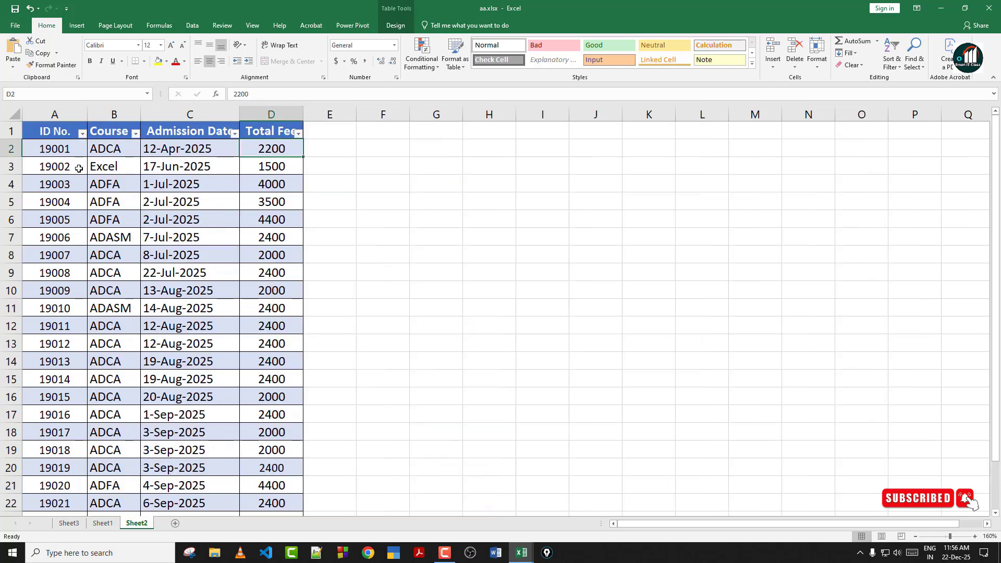
pyautogui.hotkey('ctrl', 'pageup')
pyautogui.hotkey('ctrl', 'pageup')
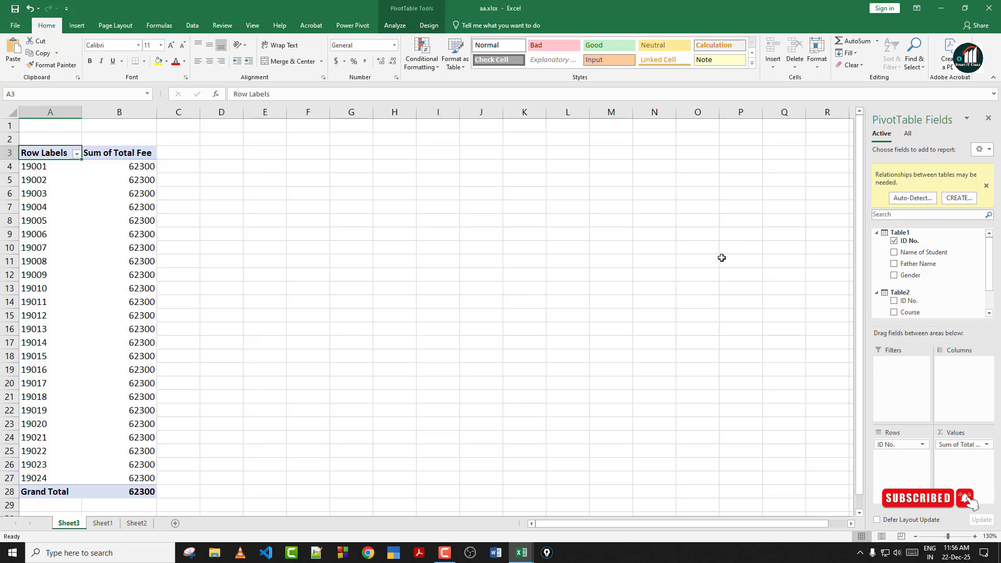
# Remove Table2's Total Fee field from the PivotTable.
pyautogui.scroll(-1, 896, 307)
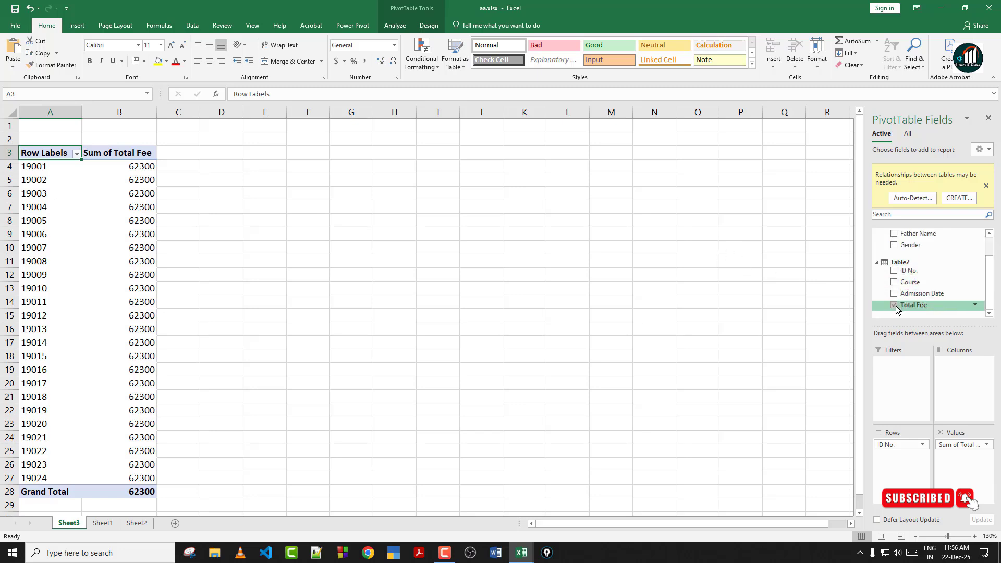
pyautogui.click(894, 305)
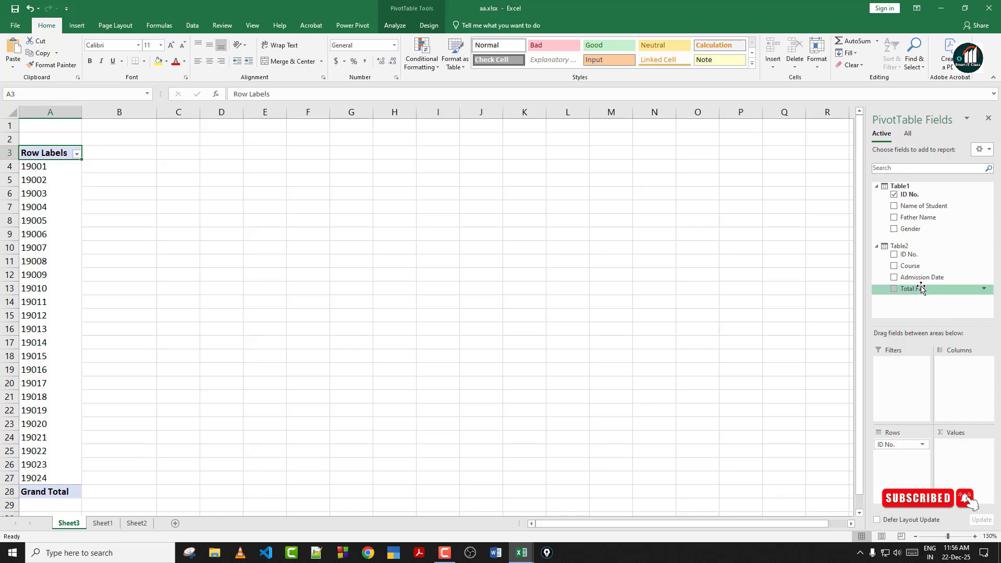
# Create a Data Model relationship linking Table2's foreign column ID No. to Table1's primary column ID No.
pyautogui.click(395, 25)
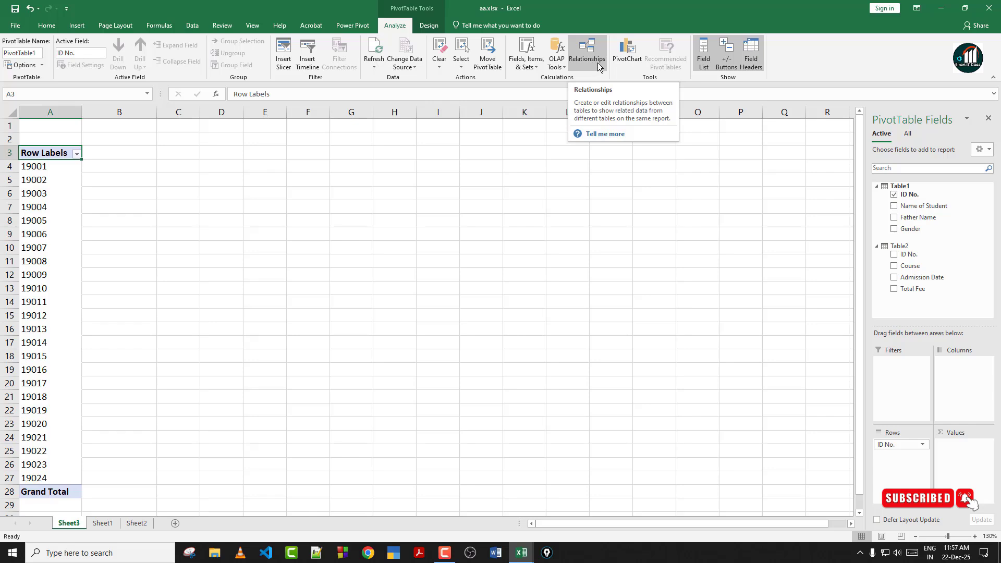
pyautogui.click(192, 26)
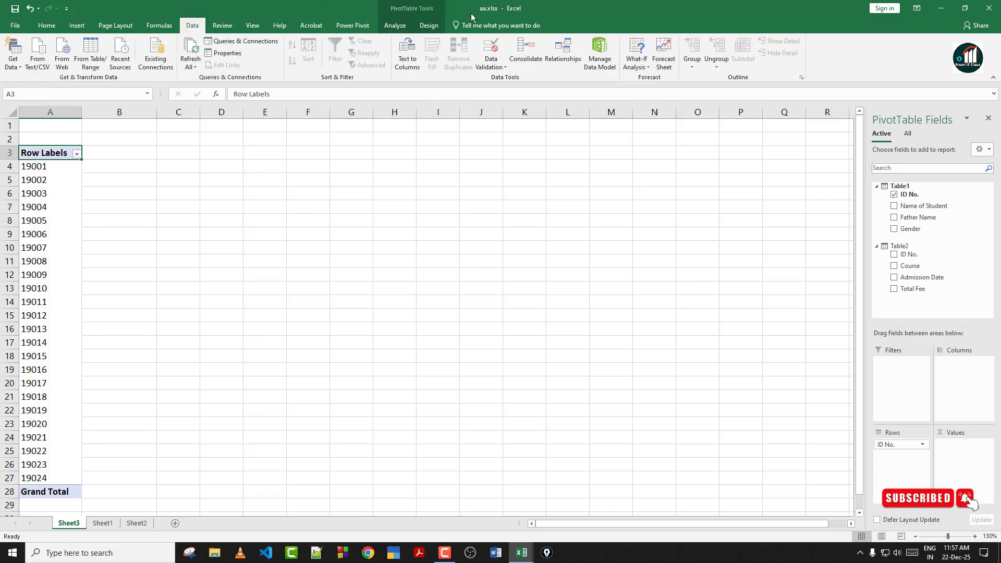
pyautogui.click(564, 62)
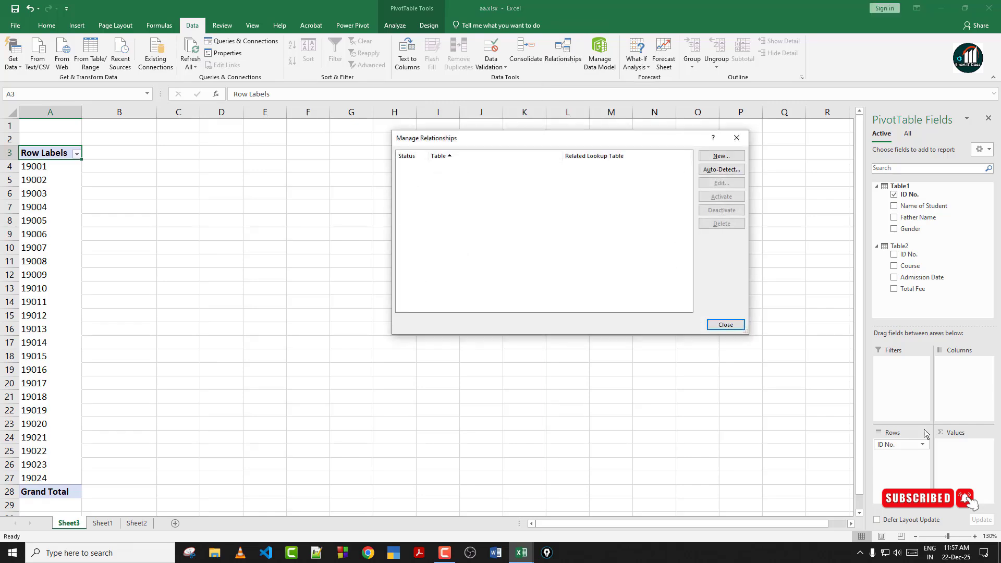
pyautogui.click(719, 157)
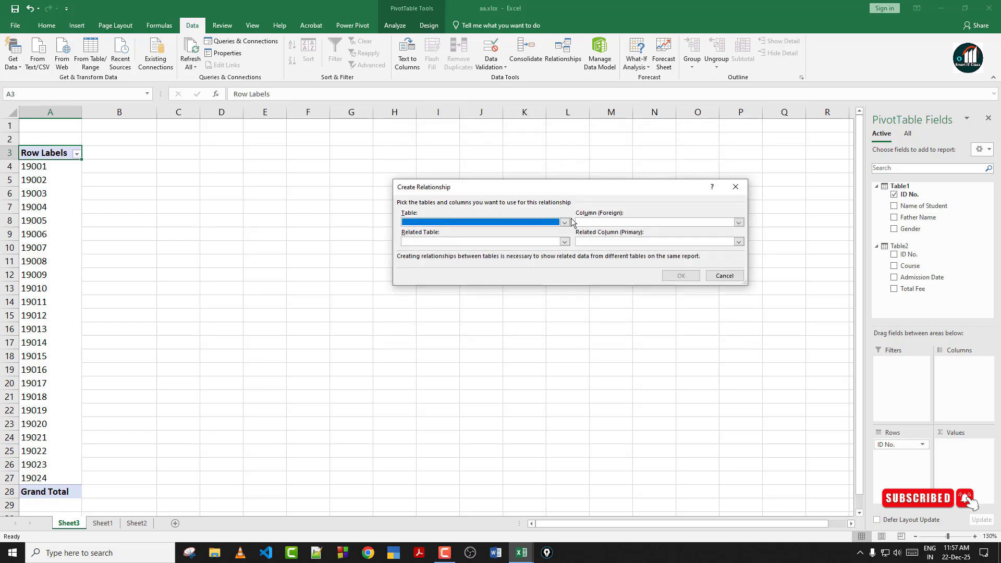
pyautogui.click(564, 223)
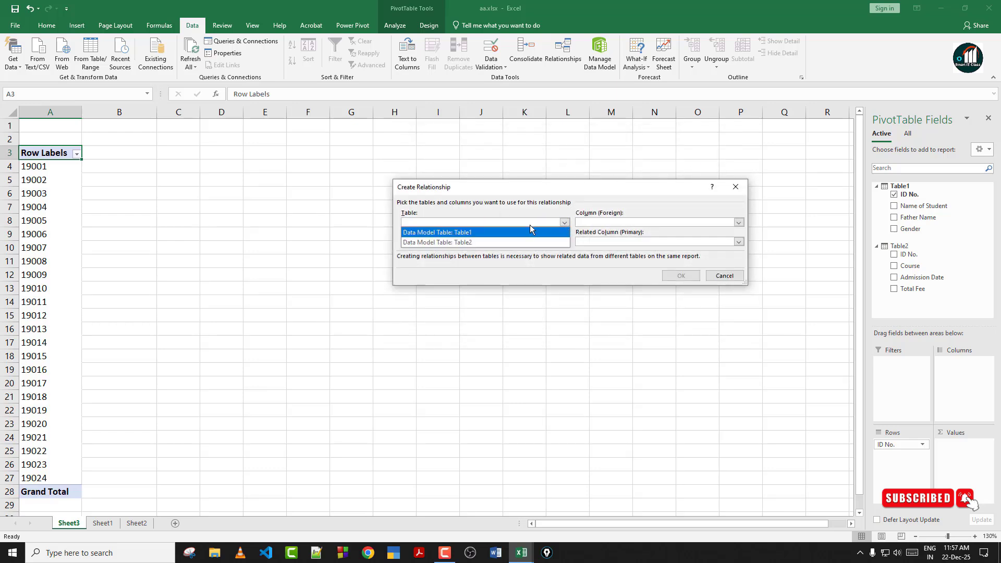
pyautogui.click(480, 243)
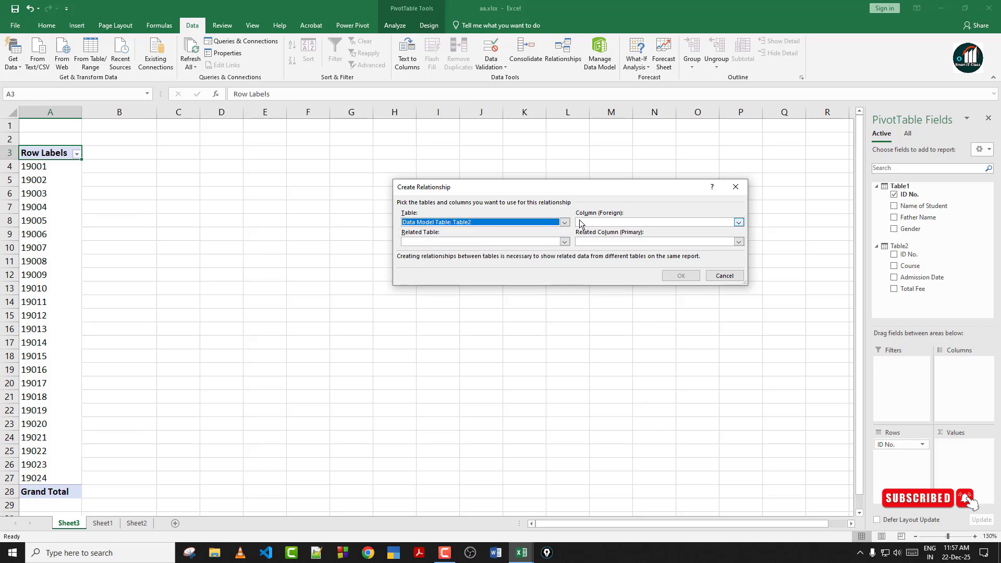
pyautogui.click(738, 222)
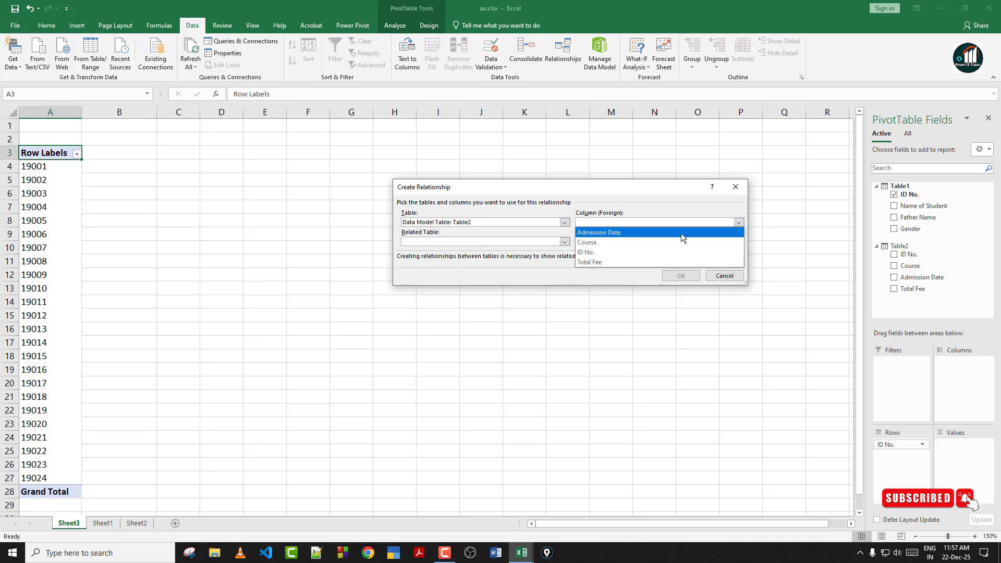
pyautogui.click(650, 252)
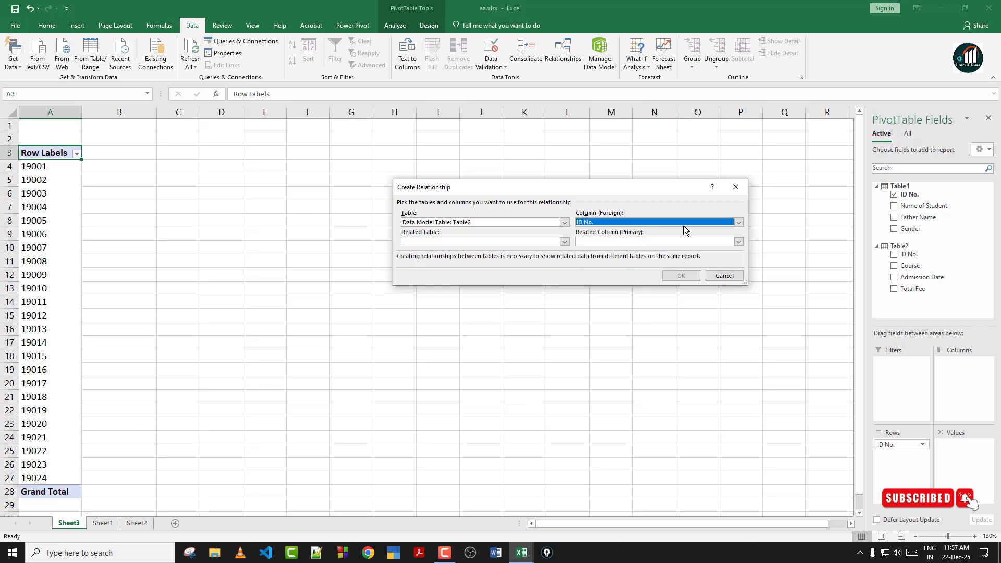
pyautogui.click(565, 241)
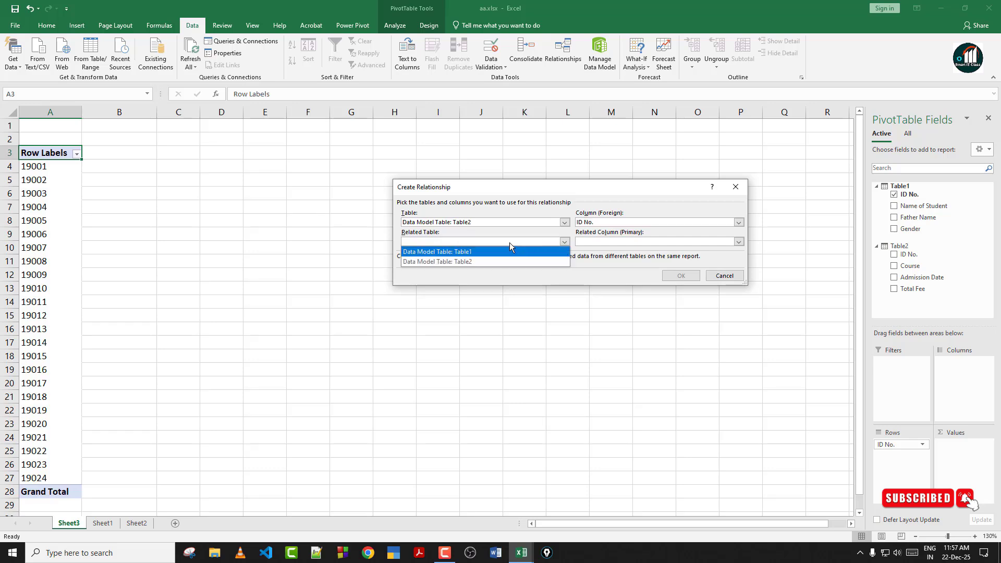
pyautogui.click(499, 252)
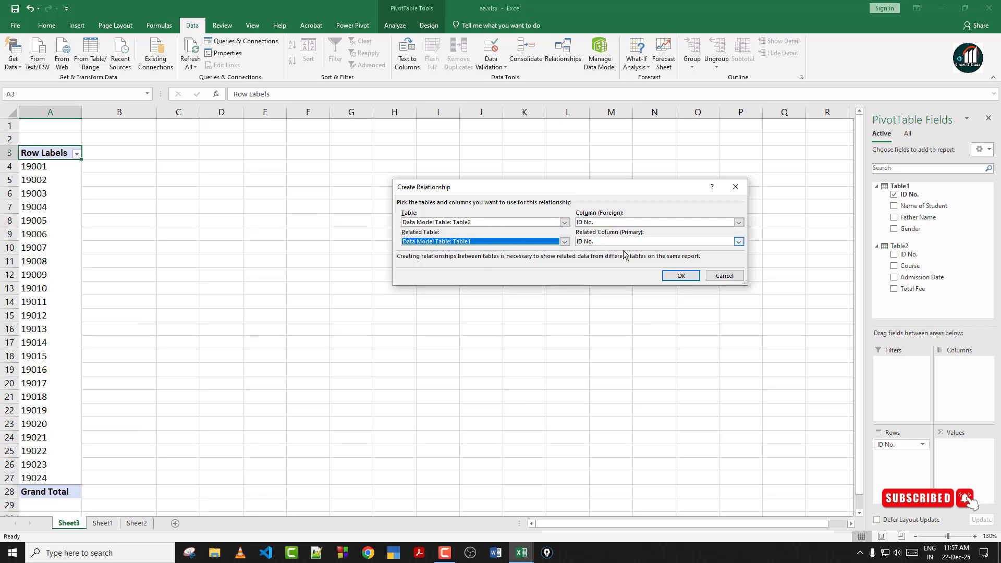
pyautogui.click(680, 276)
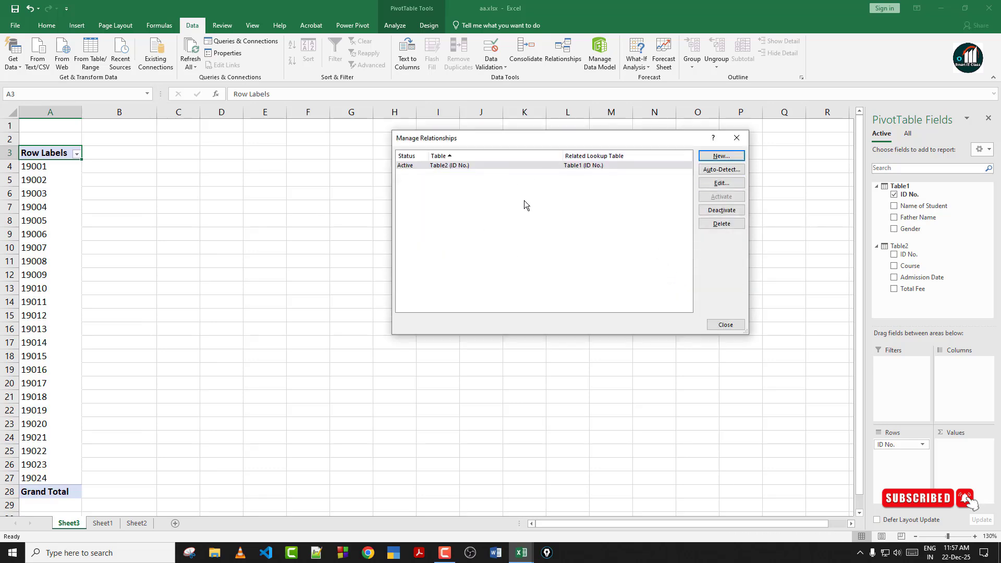
pyautogui.click(725, 324)
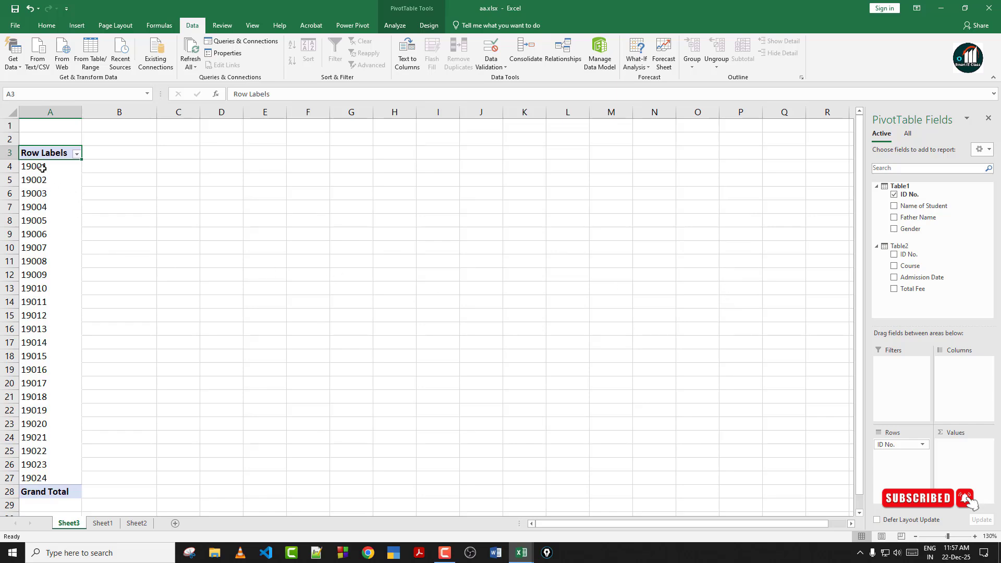
# Add Table2's Total Fee and Table1's Name of Student to the PivotTable and show the report in tabular form.
pyautogui.click(893, 289)
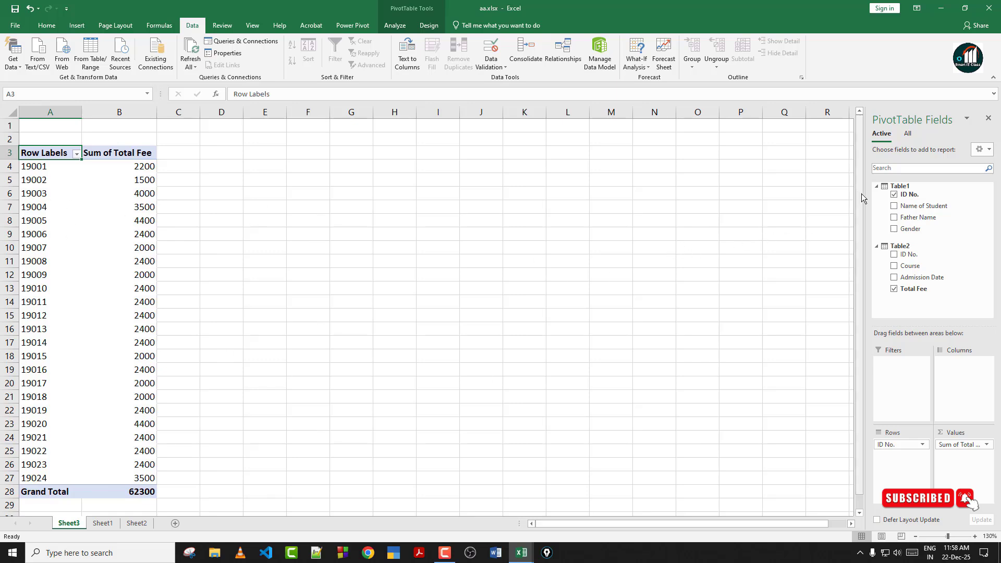
pyautogui.click(894, 206)
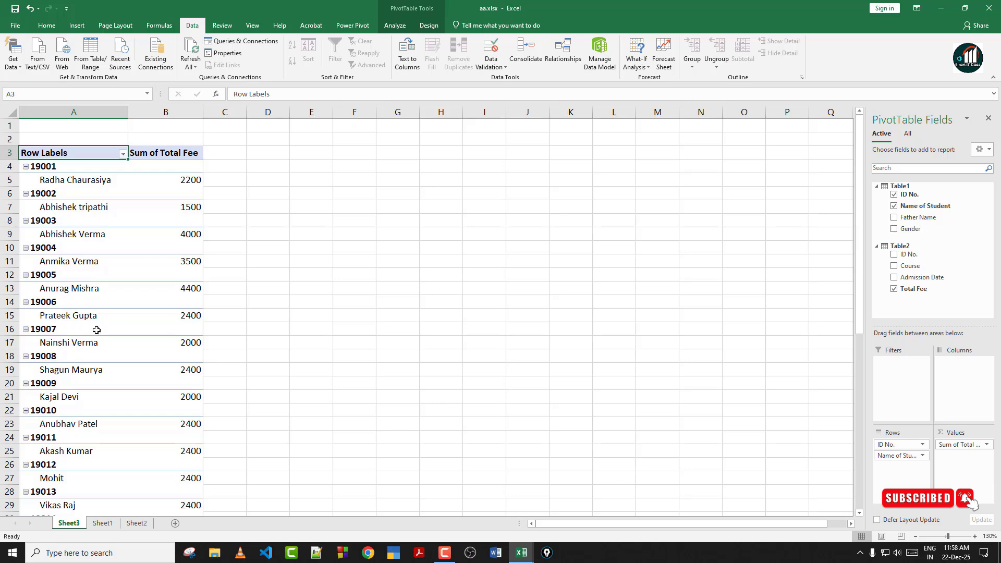
pyautogui.click(429, 25)
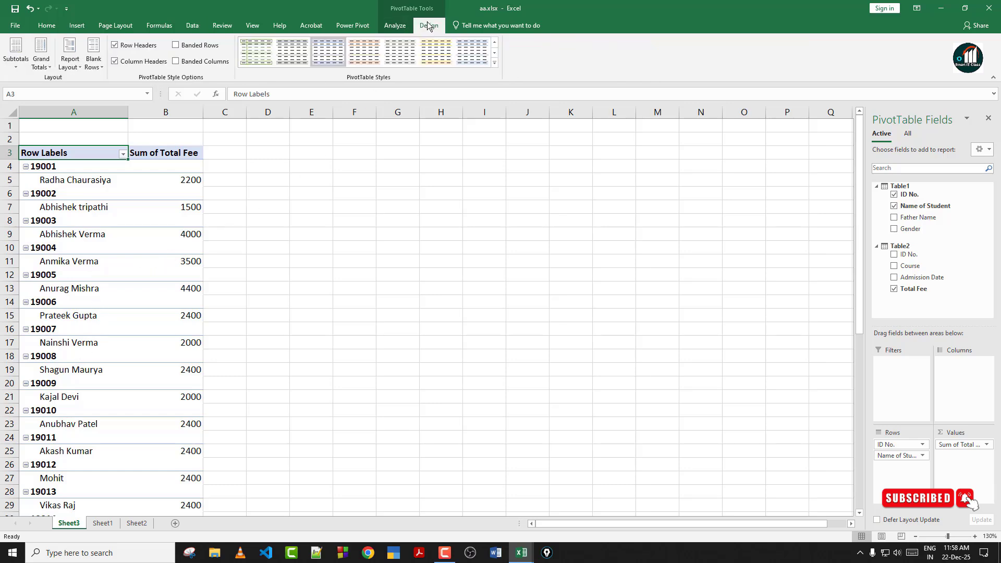
pyautogui.click(75, 67)
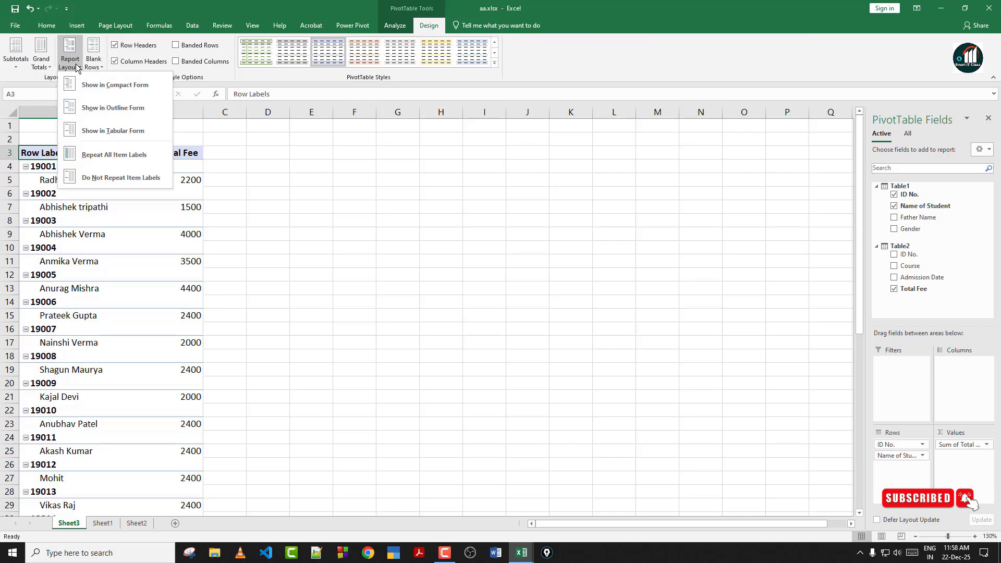
pyautogui.click(114, 134)
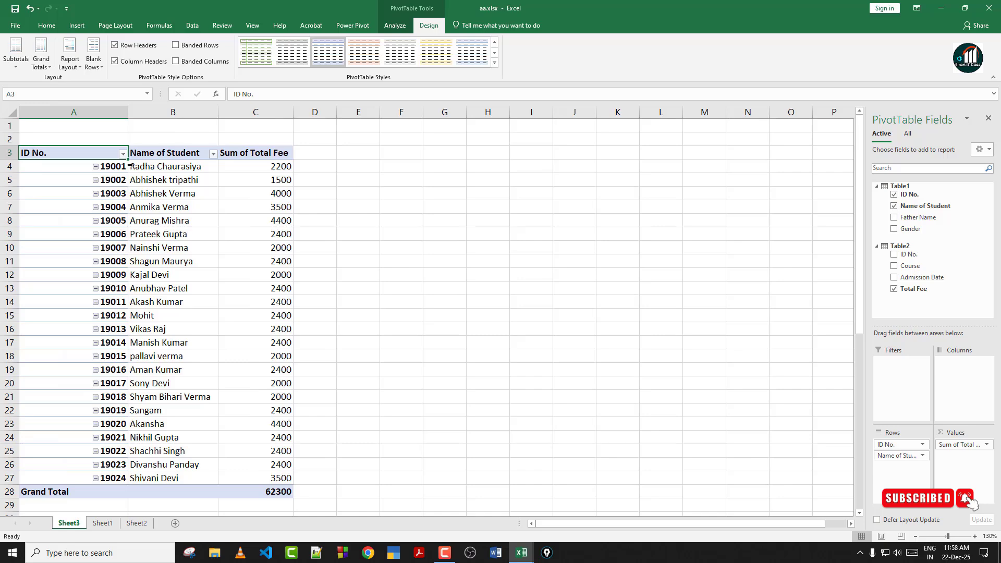
# Fit column A to its contents and add Table1's Father Name and Table2's Course to the PivotTable rows.
pyautogui.doubleClick(128, 111)
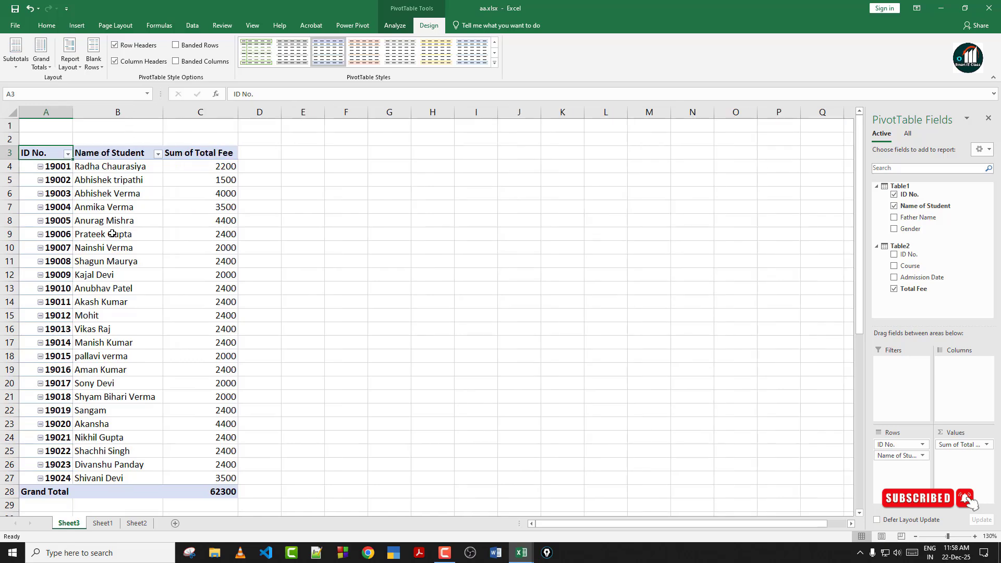
pyautogui.click(894, 218)
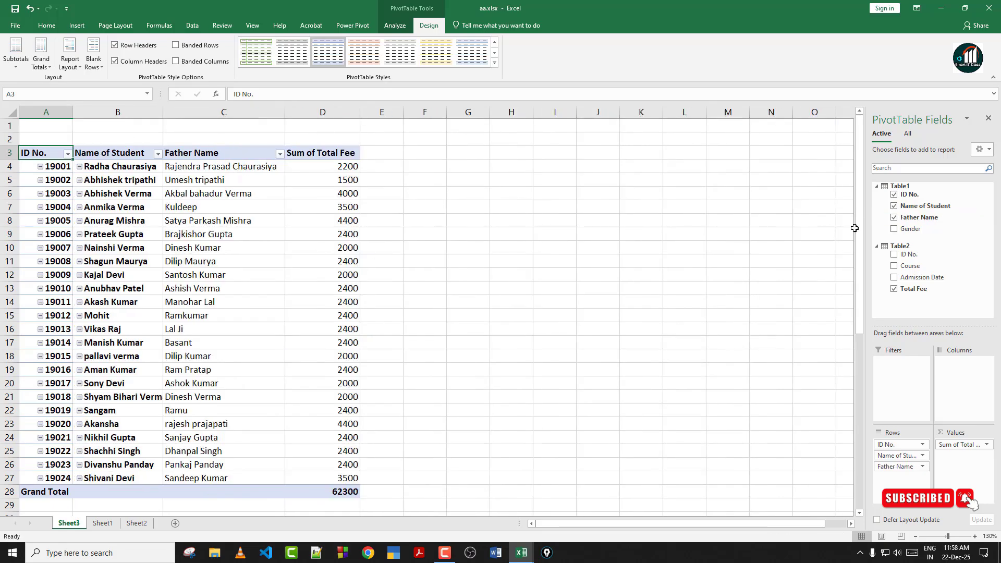
pyautogui.click(894, 266)
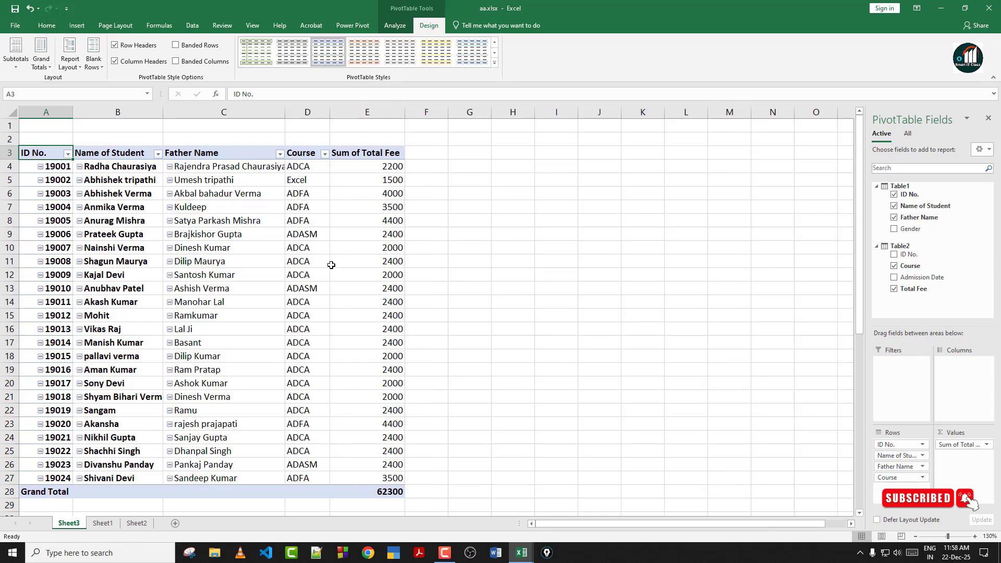
# Open the Data Model in Power Pivot and sort Table1 ascending, first by Name of Student and again by Father Name.
pyautogui.click(190, 26)
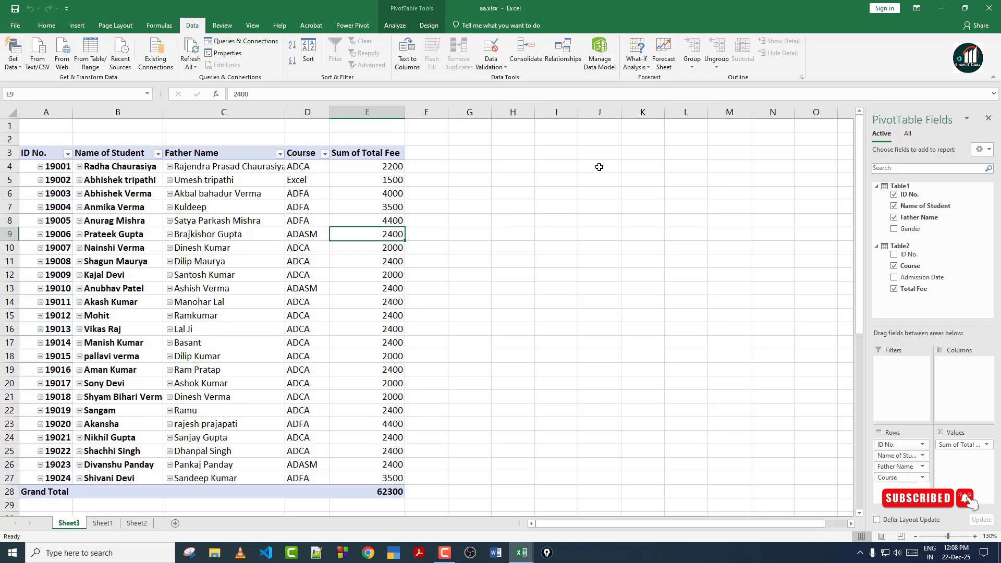
pyautogui.click(601, 61)
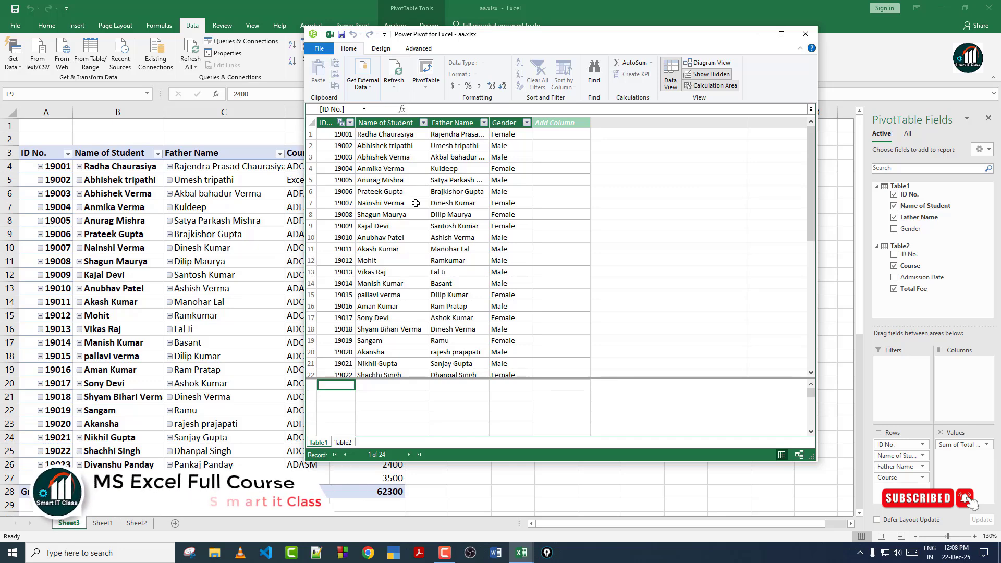
pyautogui.click(396, 167)
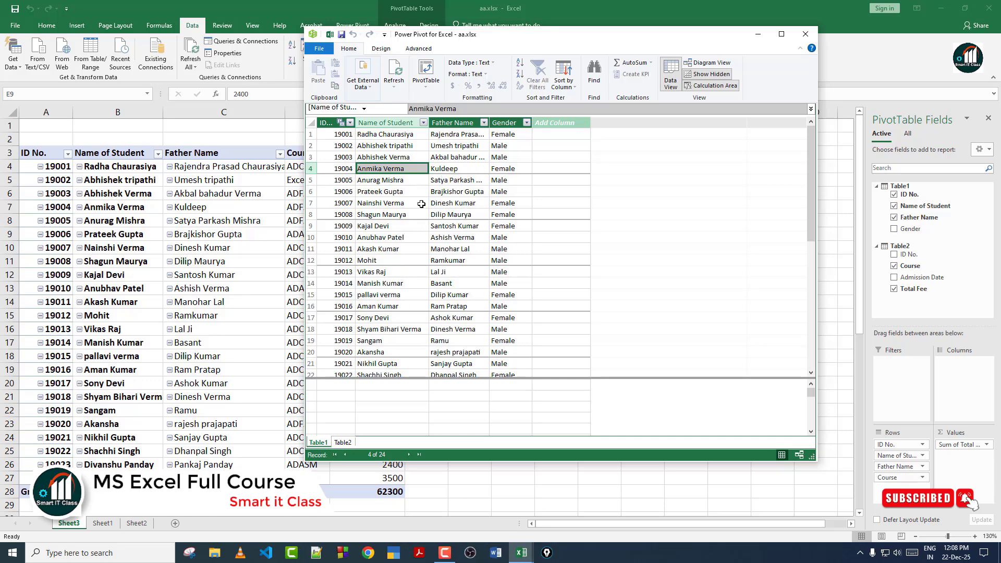
pyautogui.click(520, 66)
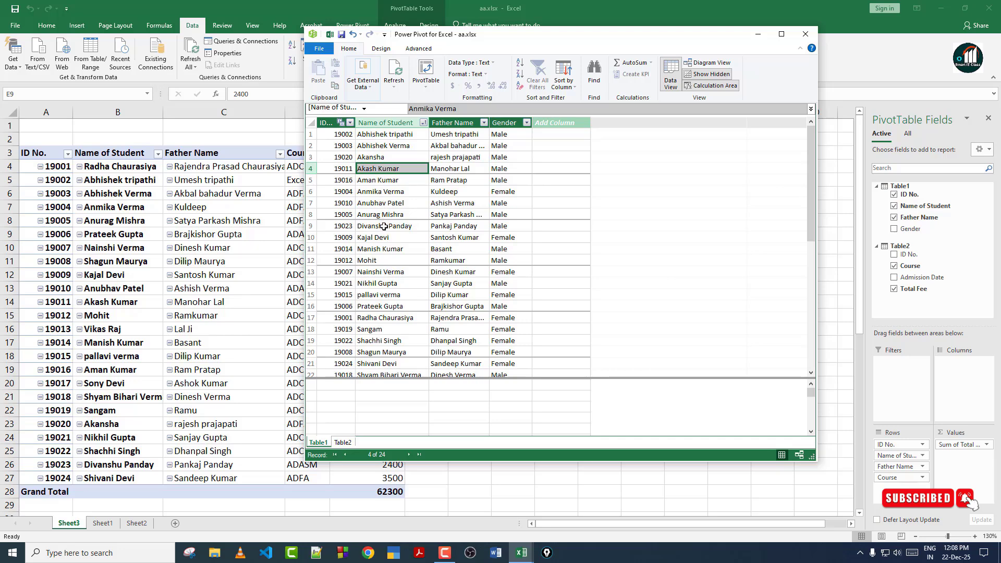
pyautogui.click(449, 135)
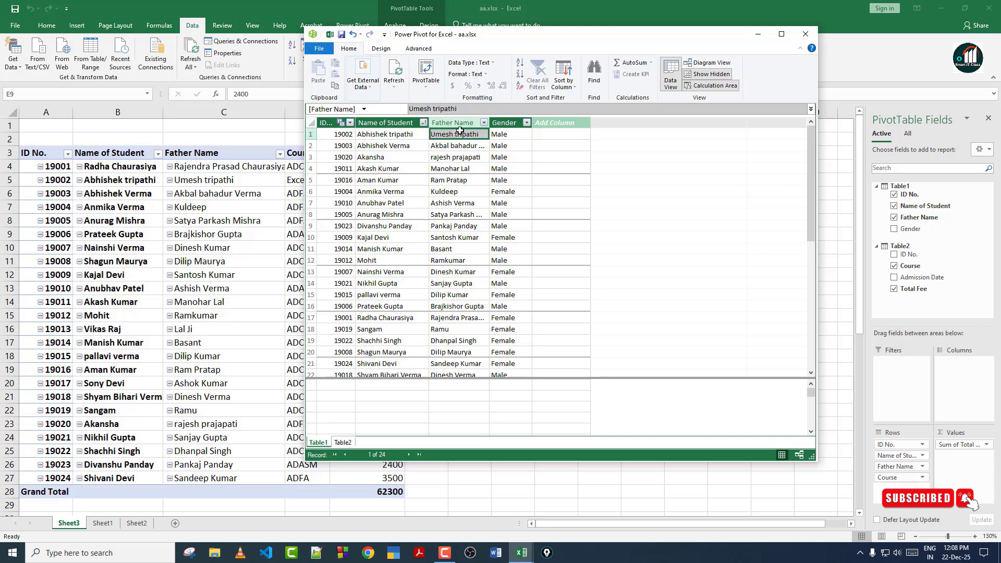
pyautogui.click(519, 63)
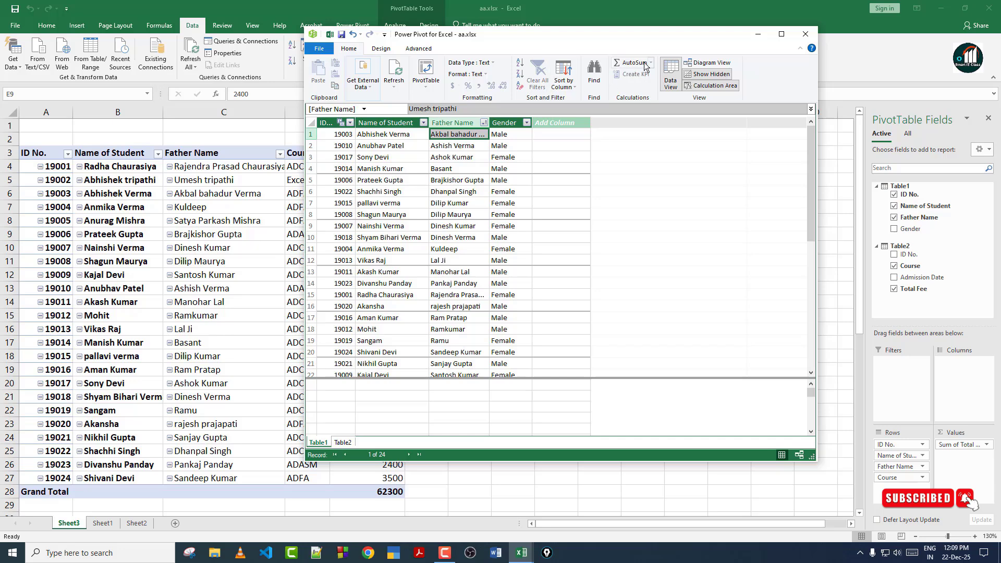
# Compare the AutoSum command in Power Pivot with the worksheet's own AutoSum, and close the Power Pivot window.
pyautogui.moveTo(633, 36); pyautogui.dragTo(706, 102)
pyautogui.click(52, 20)
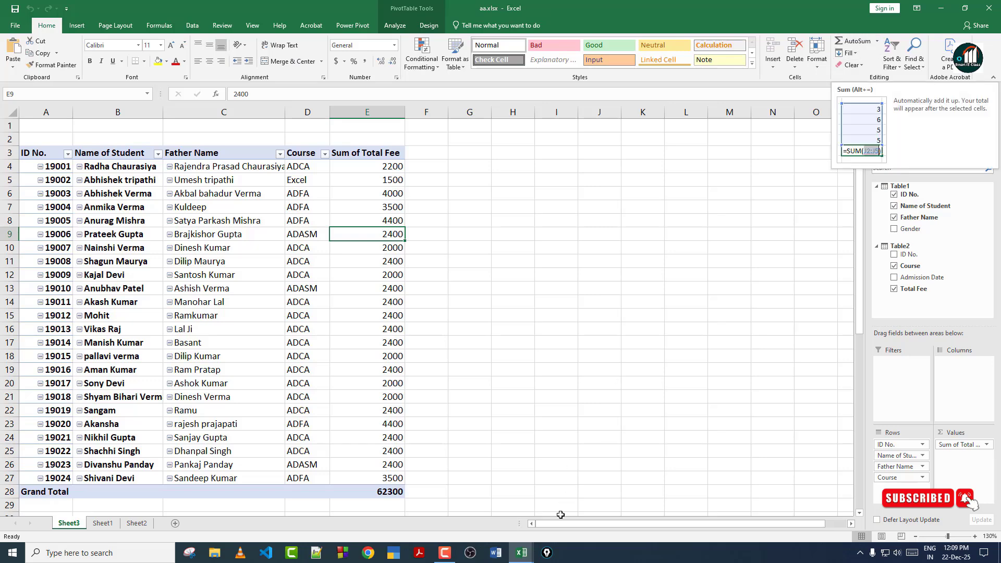
pyautogui.moveTo(521, 553)
pyautogui.click(617, 524)
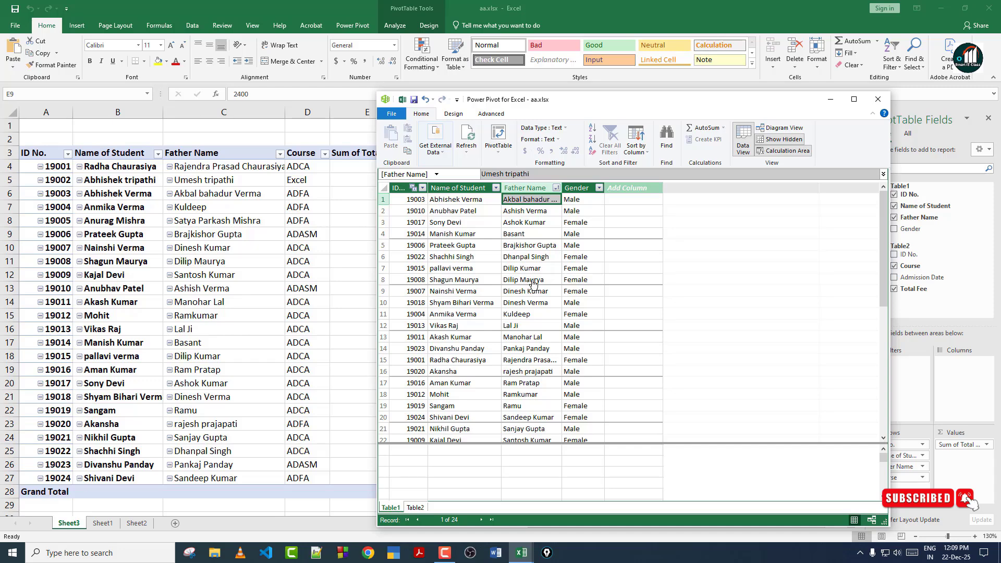
pyautogui.click(878, 100)
pyautogui.click(192, 25)
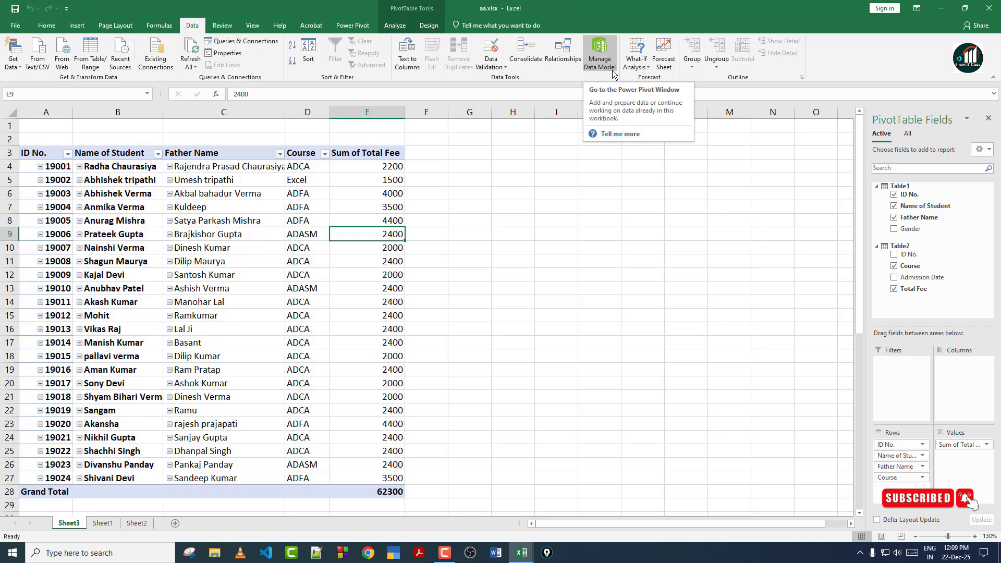
pyautogui.click(644, 70)
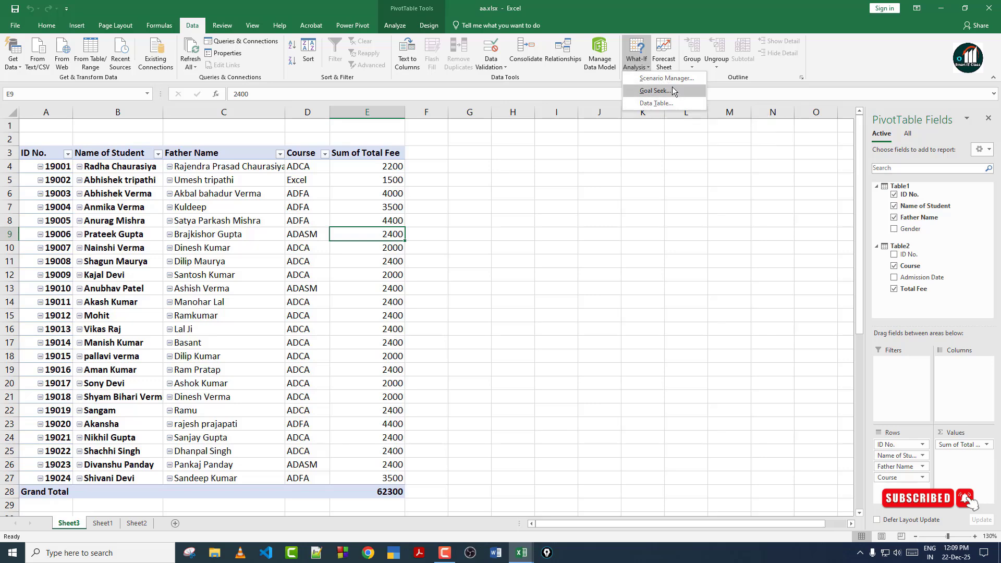
pyautogui.click(661, 149)
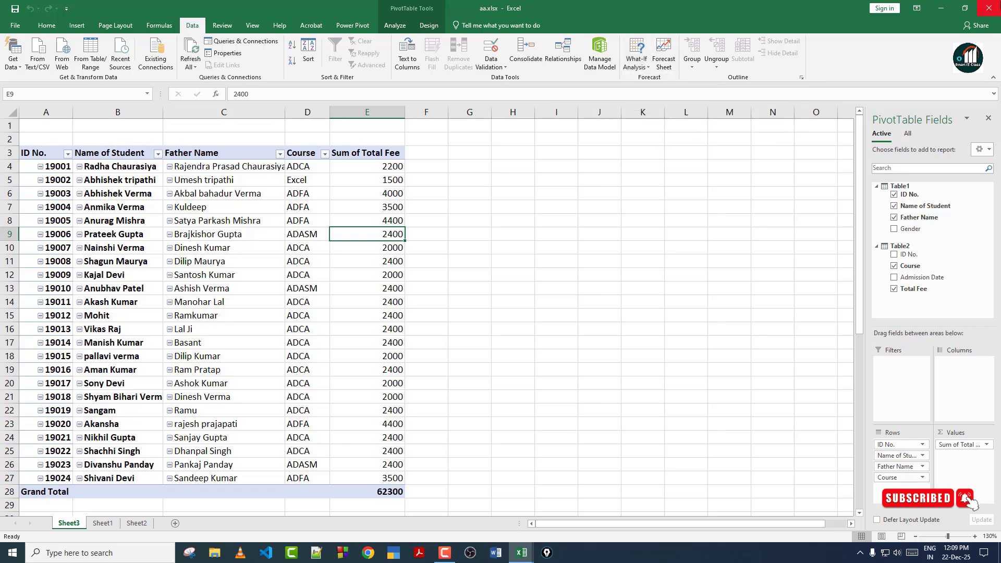
# Close the aa.xlsx workbook and bring up the Data Tab.xlsx workbook.
pyautogui.click(989, 8)
pyautogui.click(501, 295)
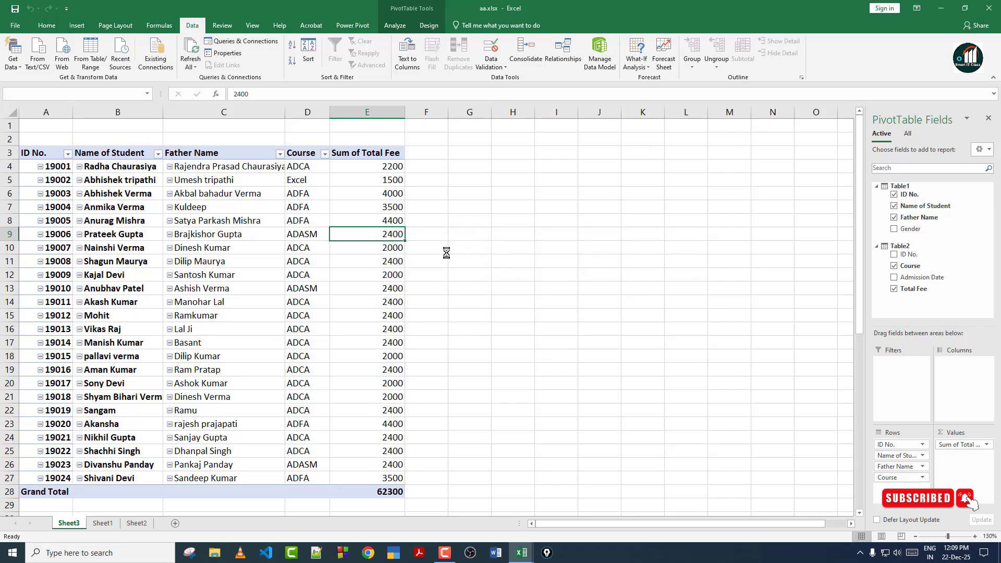
pyautogui.click(521, 552)
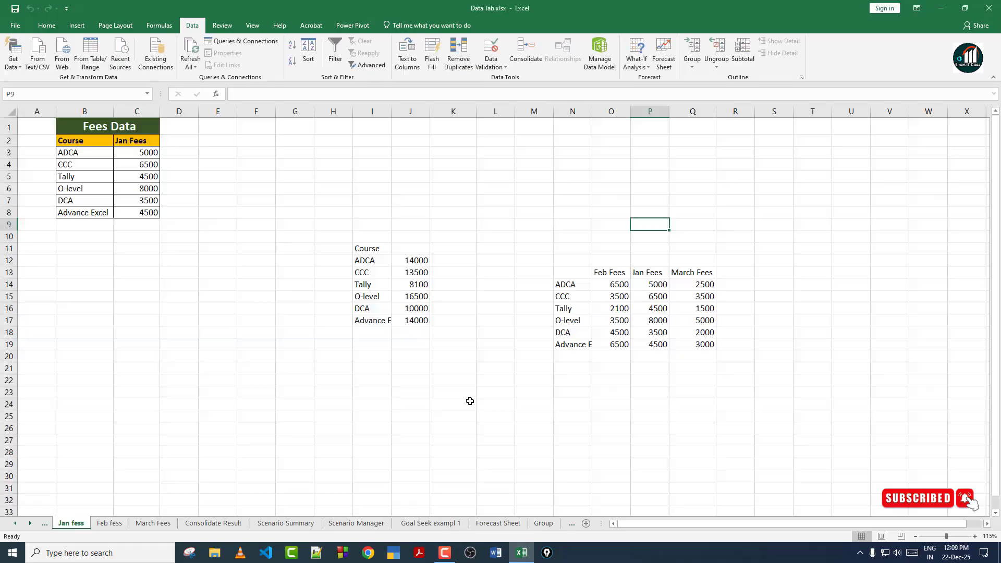
# Switch to the Scenario Manager worksheet to work with What-If Analysis.
pyautogui.click(644, 66)
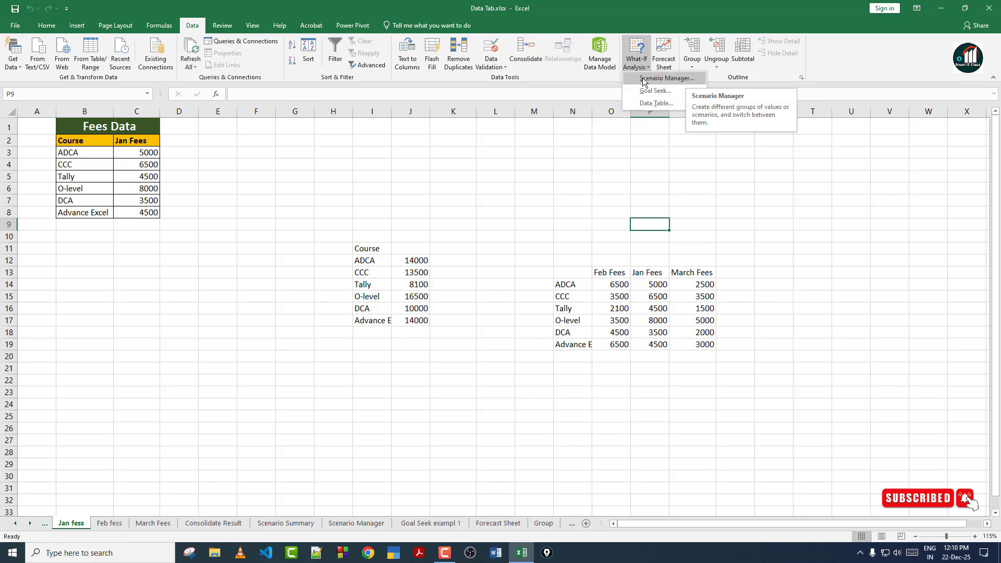
pyautogui.click(498, 211)
pyautogui.click(356, 523)
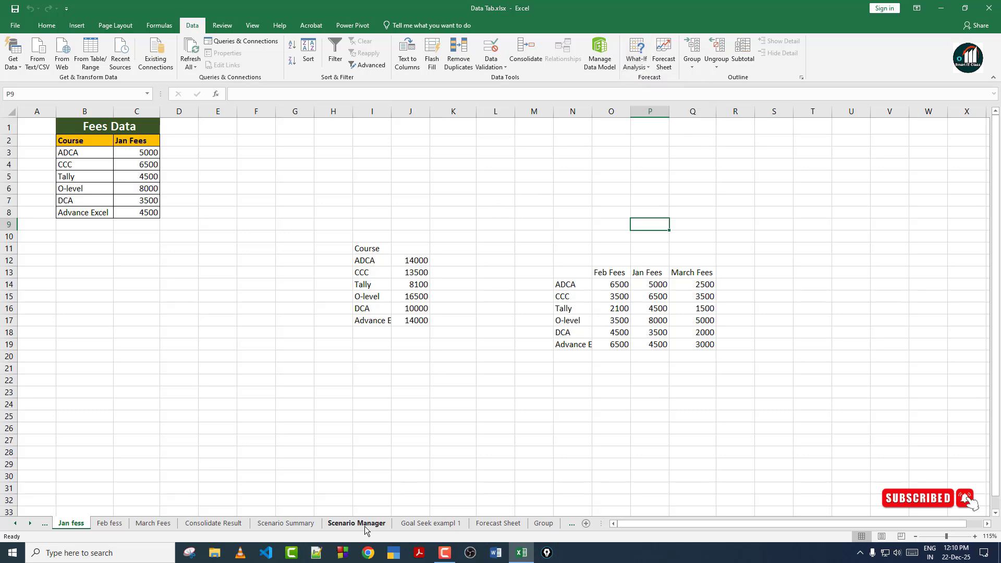
pyautogui.click(230, 219)
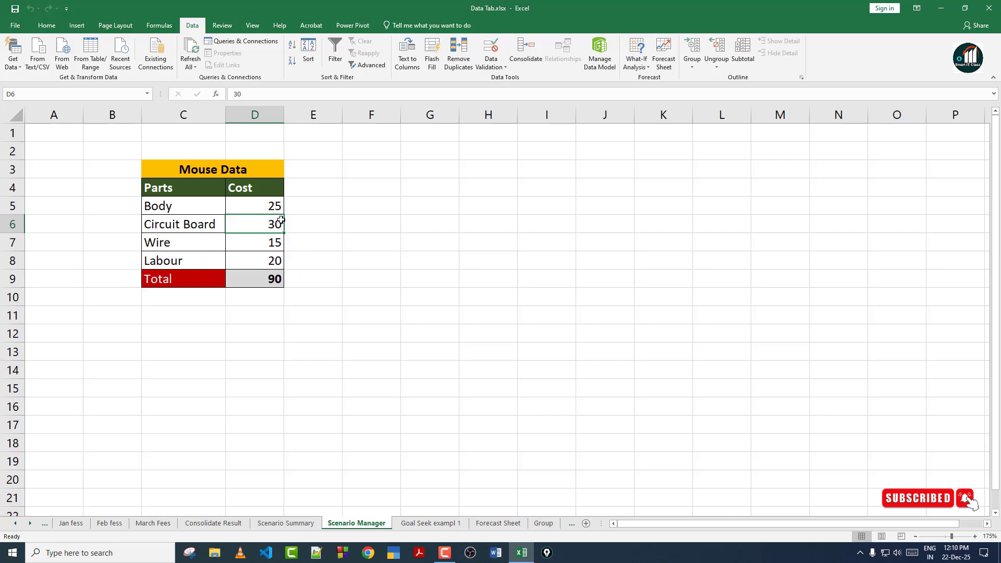
pyautogui.click(646, 65)
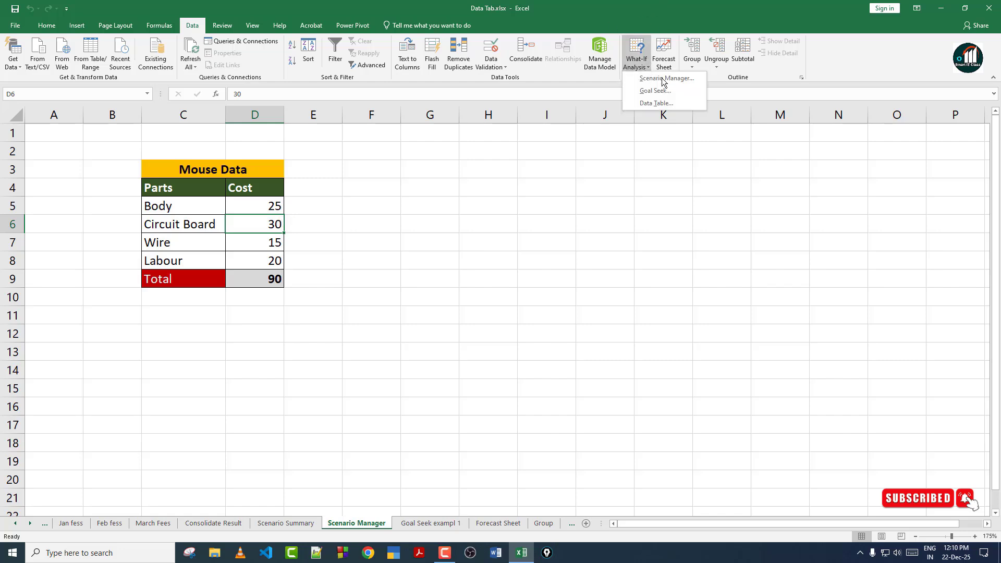
pyautogui.click(651, 71)
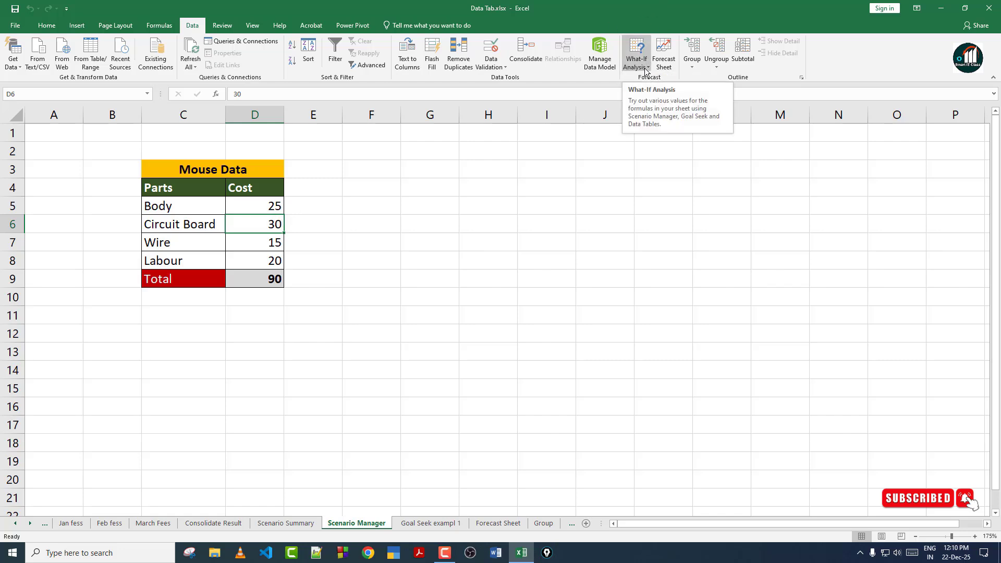
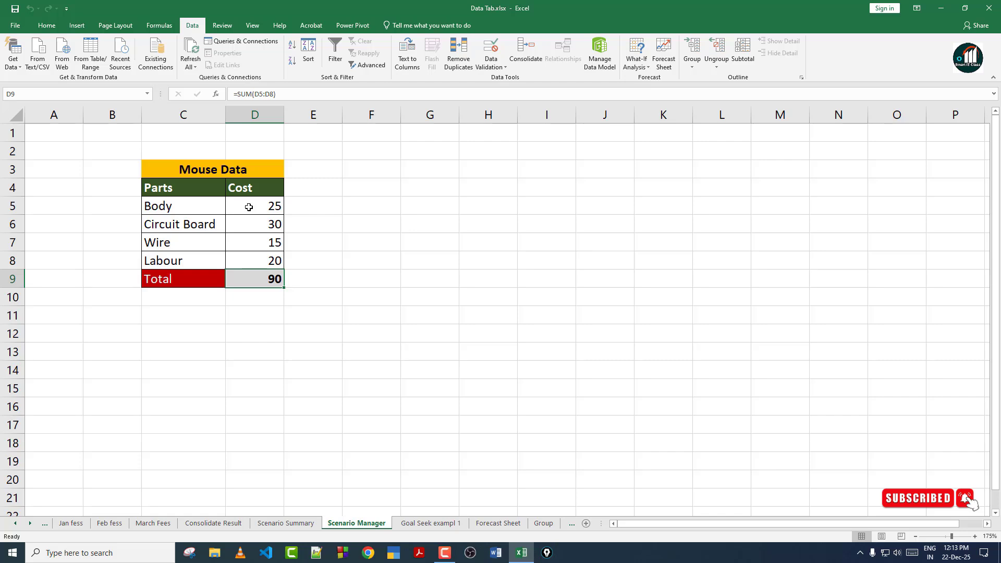
pyautogui.click(636, 60)
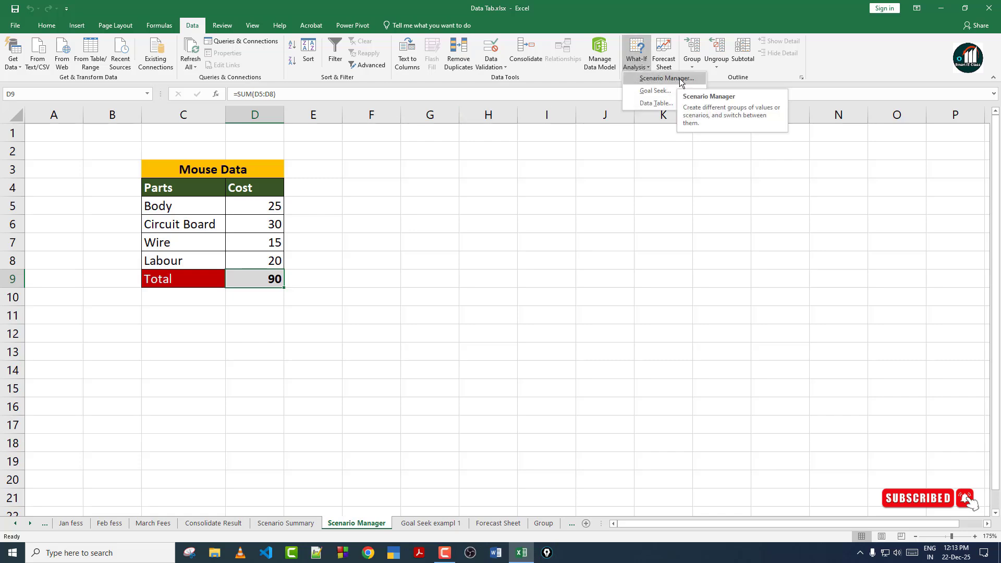
pyautogui.click(386, 288)
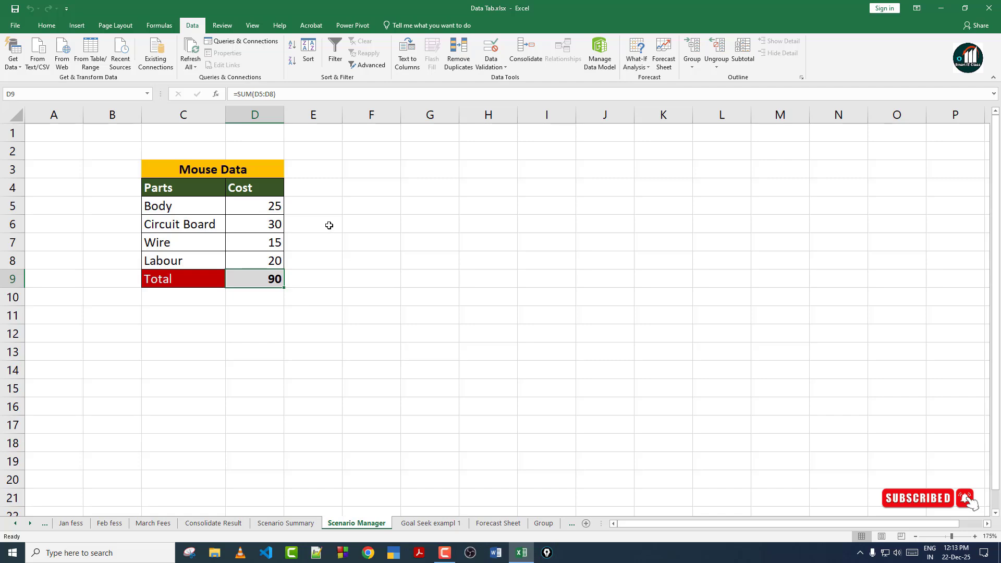
pyautogui.click(349, 267)
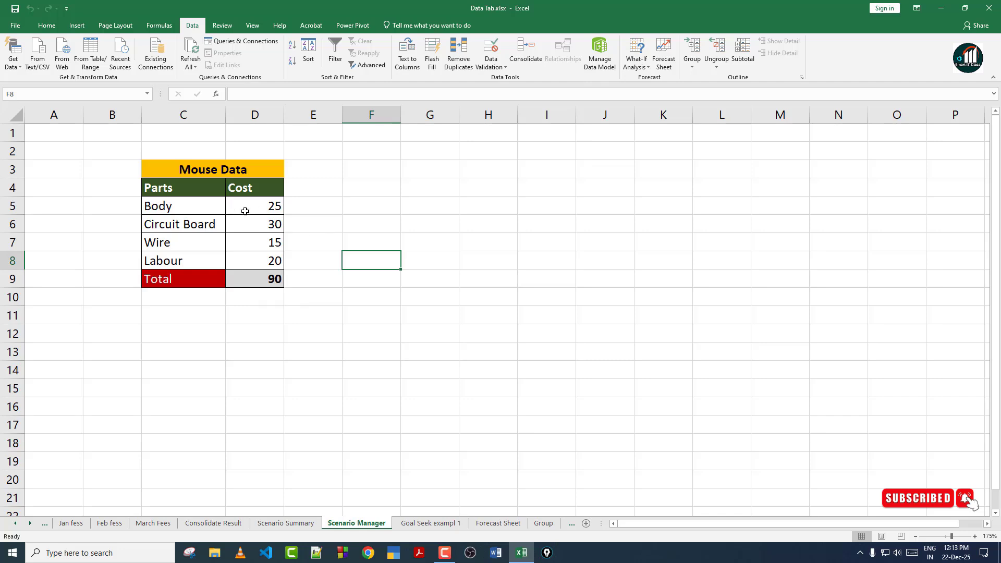
# Open the Scenario Manager and add a scenario named "Low price" with the part costs D5:D8 as changing cells.
pyautogui.moveTo(249, 209); pyautogui.dragTo(252, 267)
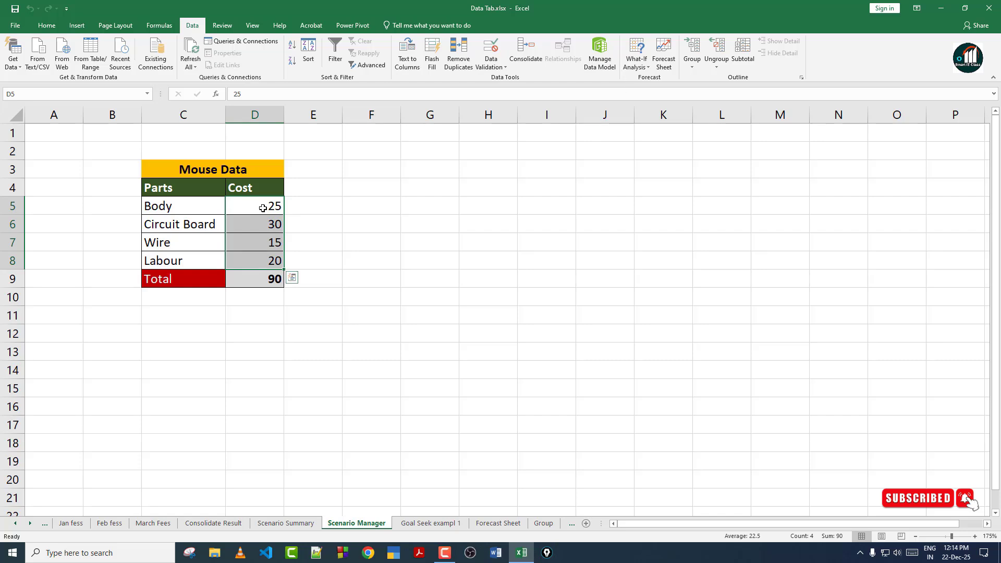
pyautogui.click(645, 69)
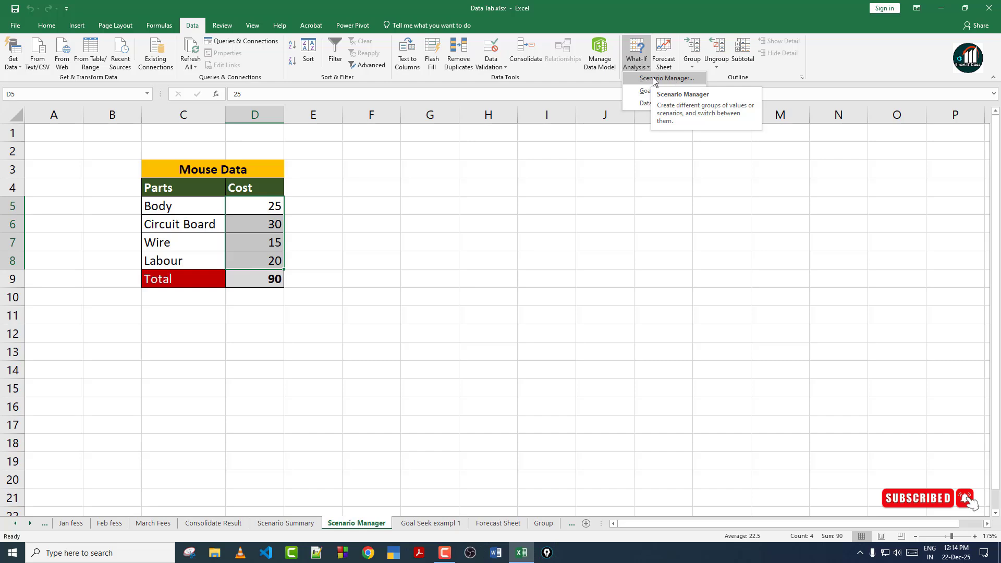
pyautogui.click(653, 81)
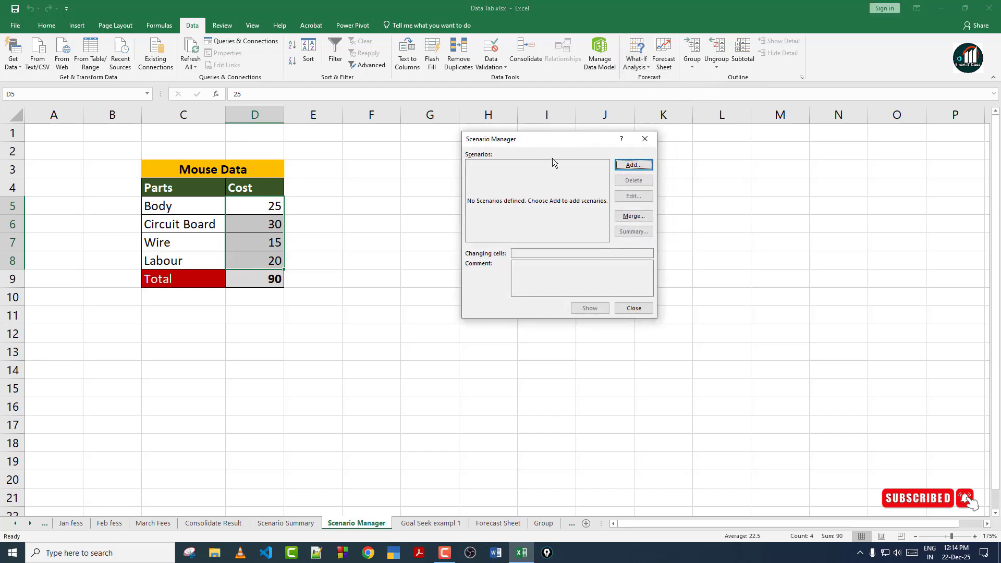
pyautogui.click(634, 166)
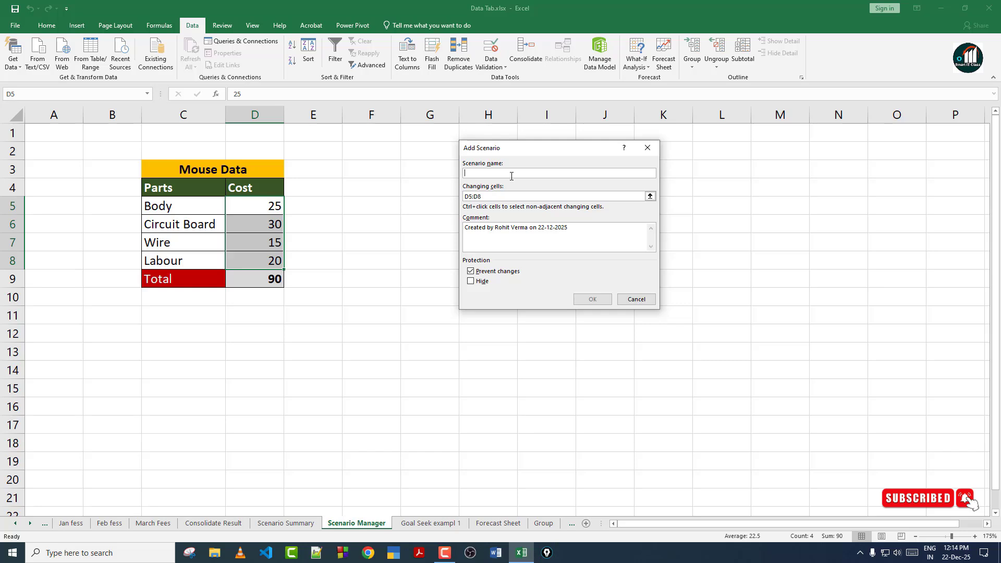
pyautogui.write('Low price')
pyautogui.click(501, 197)
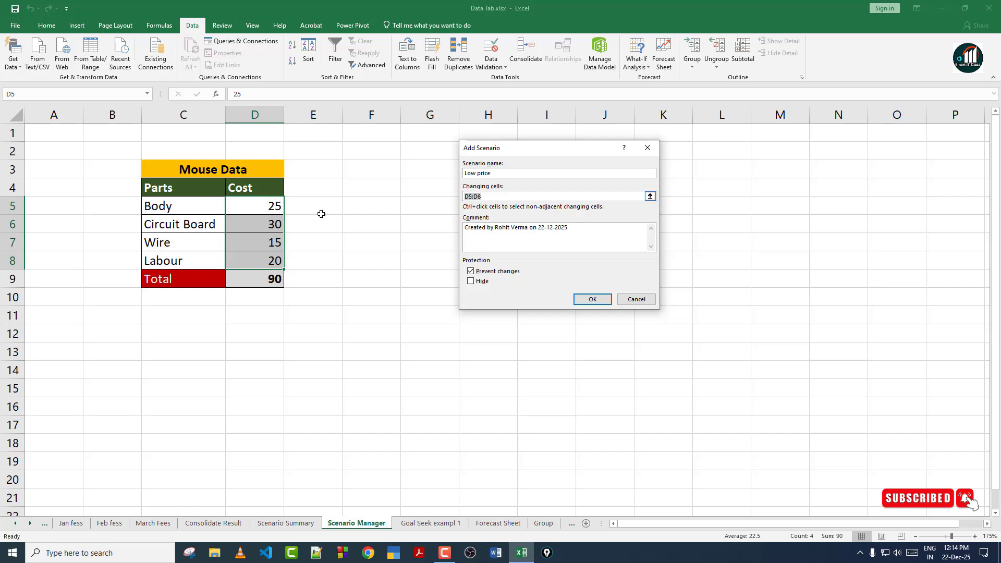
pyautogui.moveTo(273, 205); pyautogui.dragTo(275, 264)
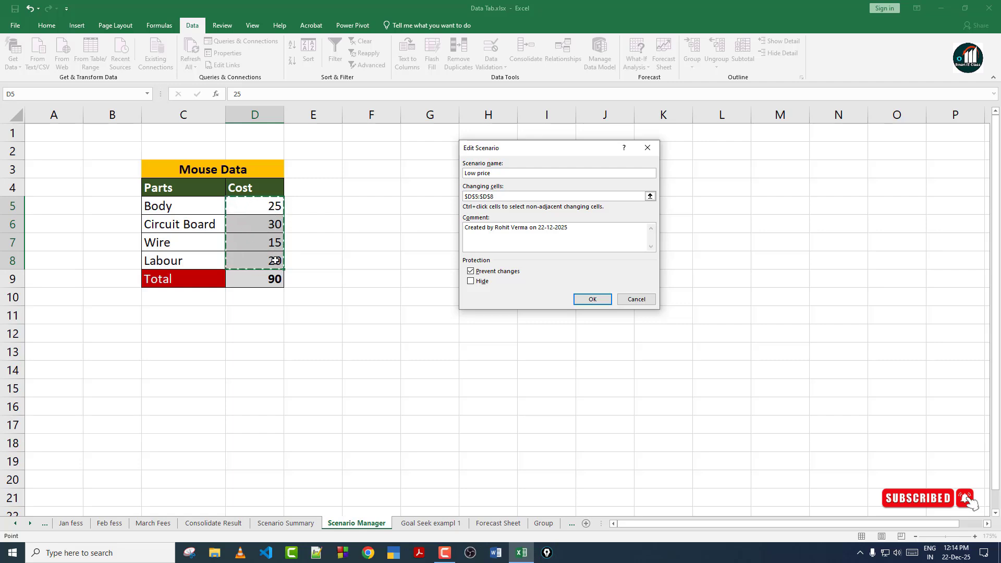
pyautogui.click(592, 297)
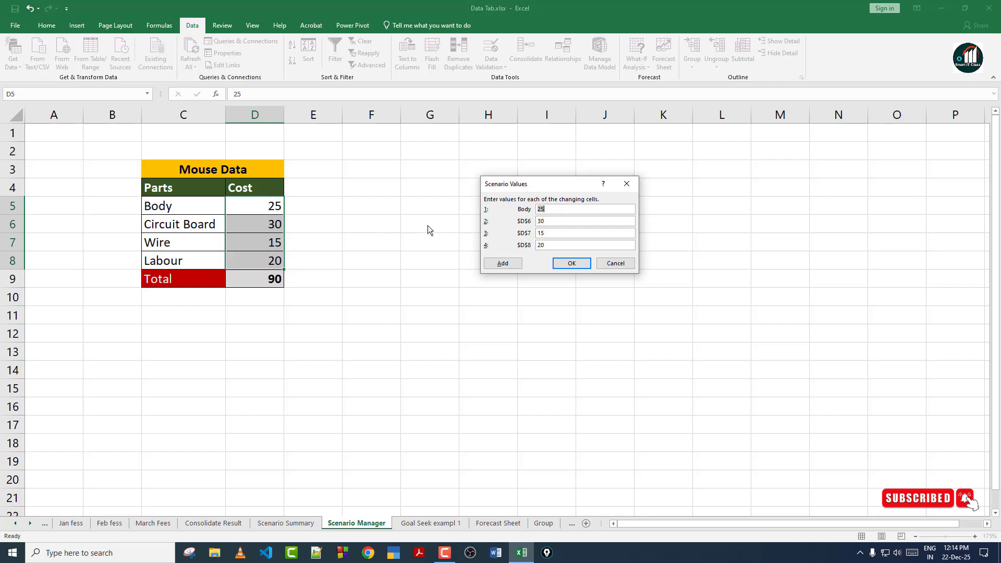
# Set the Low price scenario values to 15 for Body, 20 for Circuit Board, 5 for Wire and 15 for Labour.
pyautogui.write('15')
pyautogui.press('Tab')
pyautogui.write('20')
pyautogui.press('Tab')
pyautogui.write('5')
pyautogui.press('Tab')
pyautogui.write('15')
pyautogui.click(572, 263)
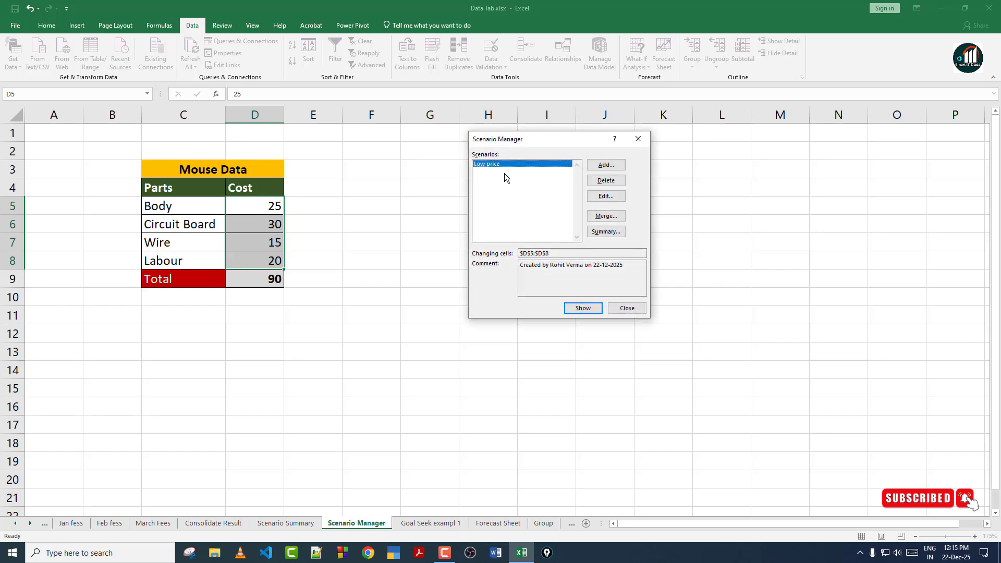
# Add a second scenario named "High price" that changes the part costs in D5:D8.
pyautogui.click(605, 165)
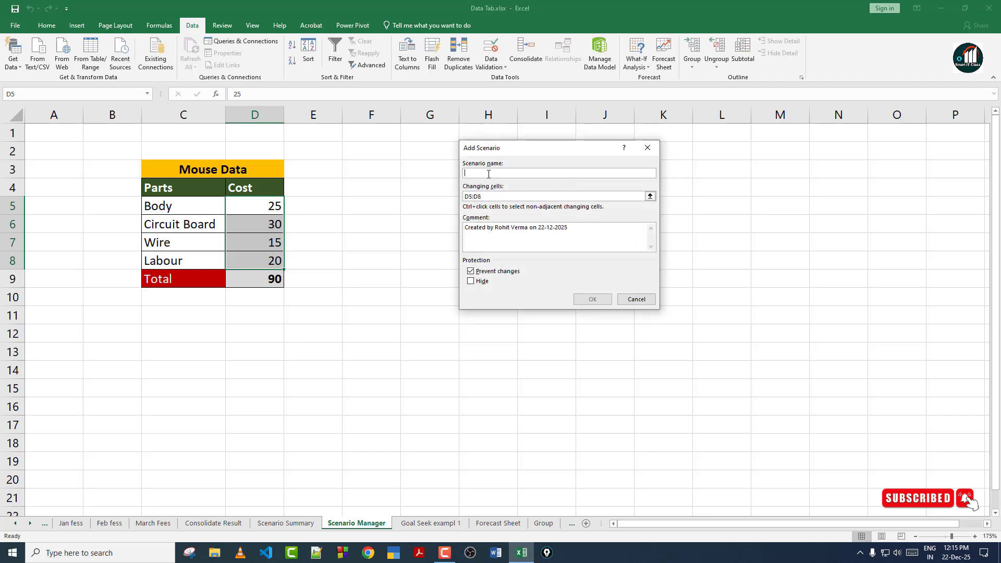
pyautogui.write('High price')
pyautogui.click(475, 196)
pyautogui.moveTo(260, 205); pyautogui.dragTo(265, 260)
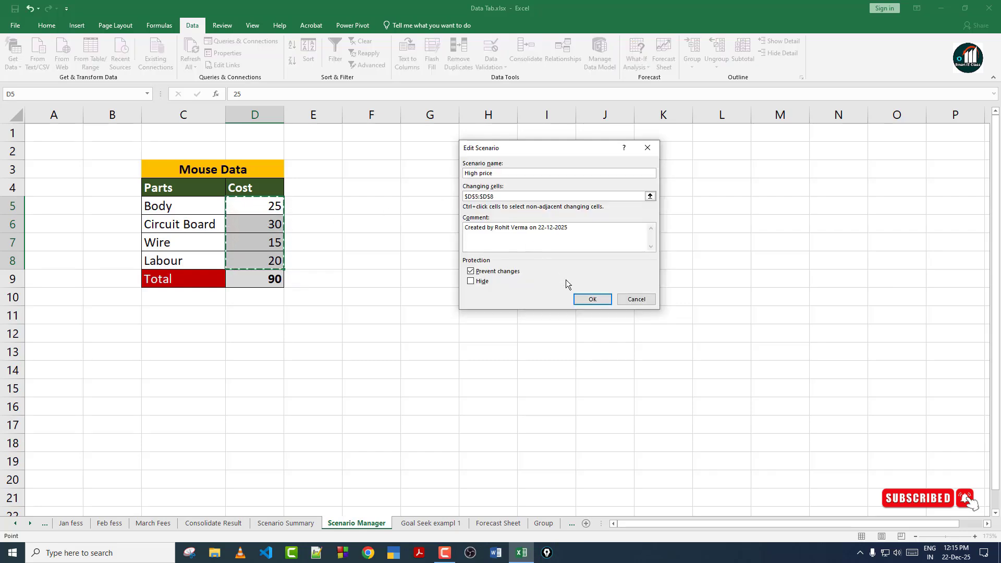
pyautogui.click(581, 299)
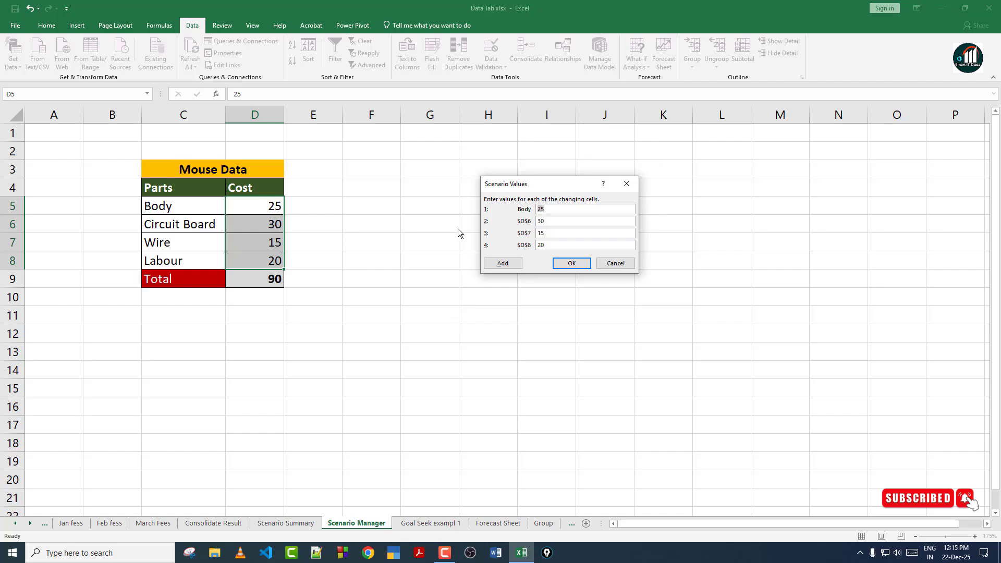
# Set the High price scenario values to 90 for Body, 55 for Circuit Board, 40 for Wire and 60 for Labour.
pyautogui.write('90')
pyautogui.press('Tab')
pyautogui.write('55')
pyautogui.press('Tab')
pyautogui.write('40')
pyautogui.press('Tab')
pyautogui.write('60')
pyautogui.click(580, 263)
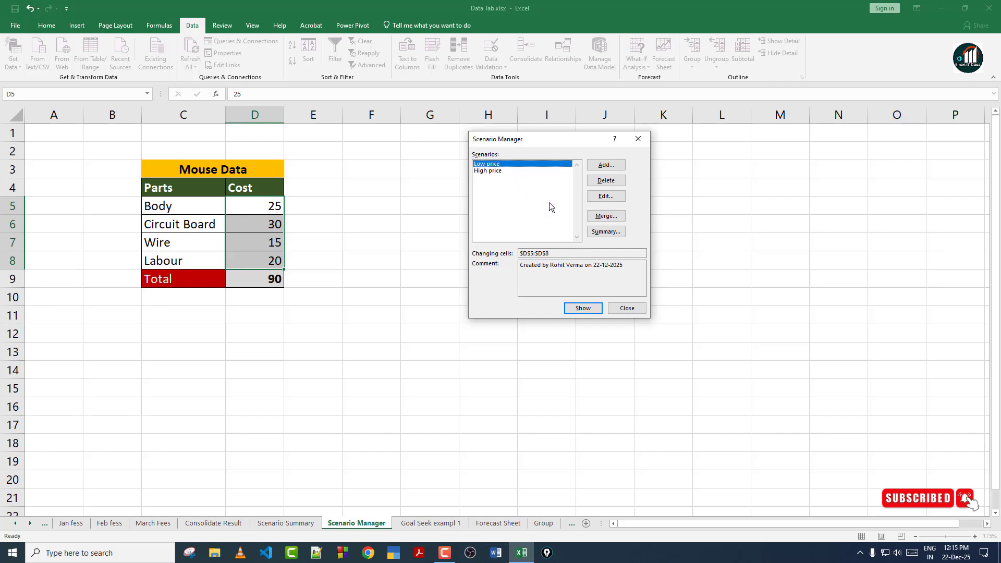
# Add a third scenario named "Very high price" with D5:D8 as its changing cells.
pyautogui.click(605, 166)
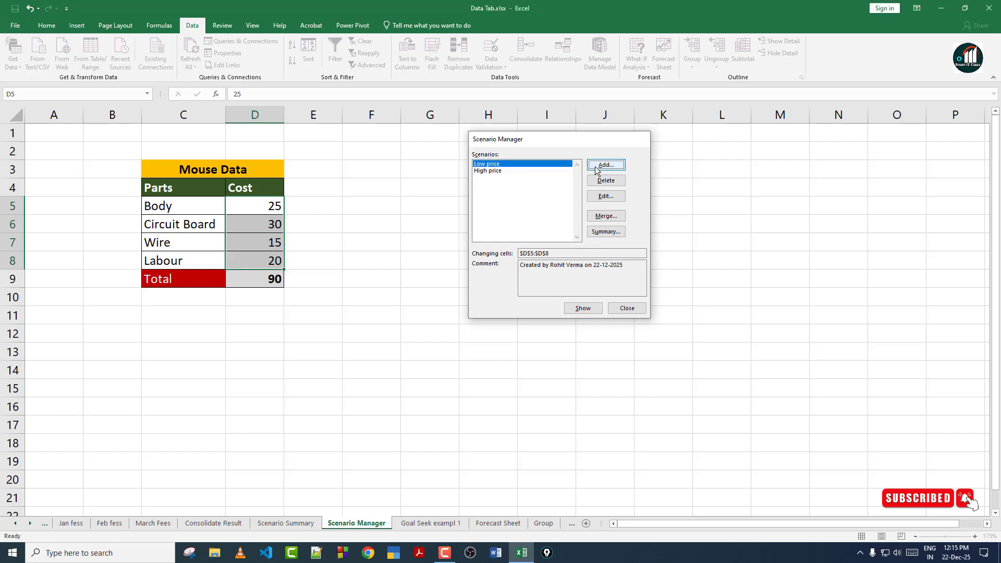
pyautogui.write('Ver')
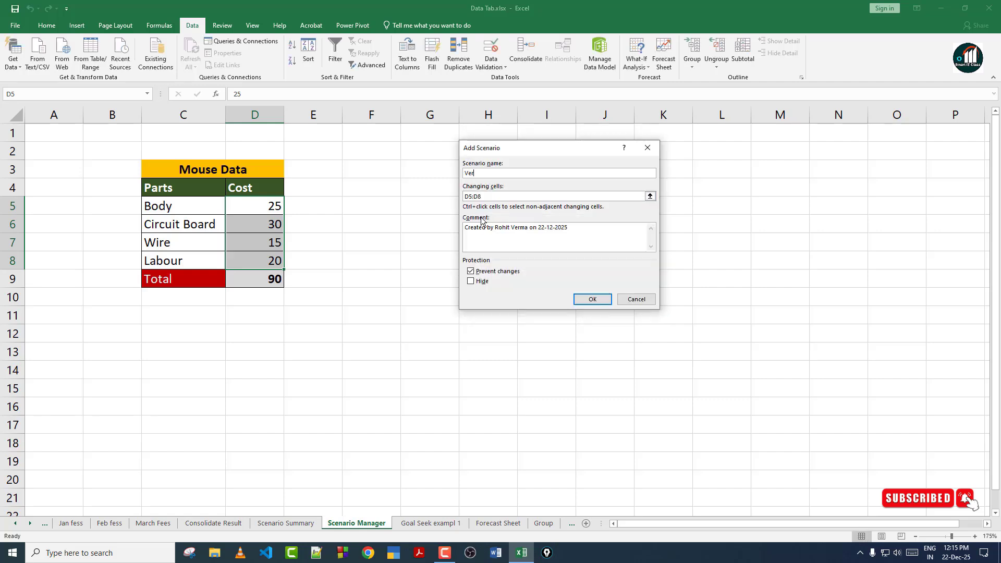
pyautogui.write('y high price')
pyautogui.press('Tab')
pyautogui.moveTo(269, 205); pyautogui.dragTo(271, 255)
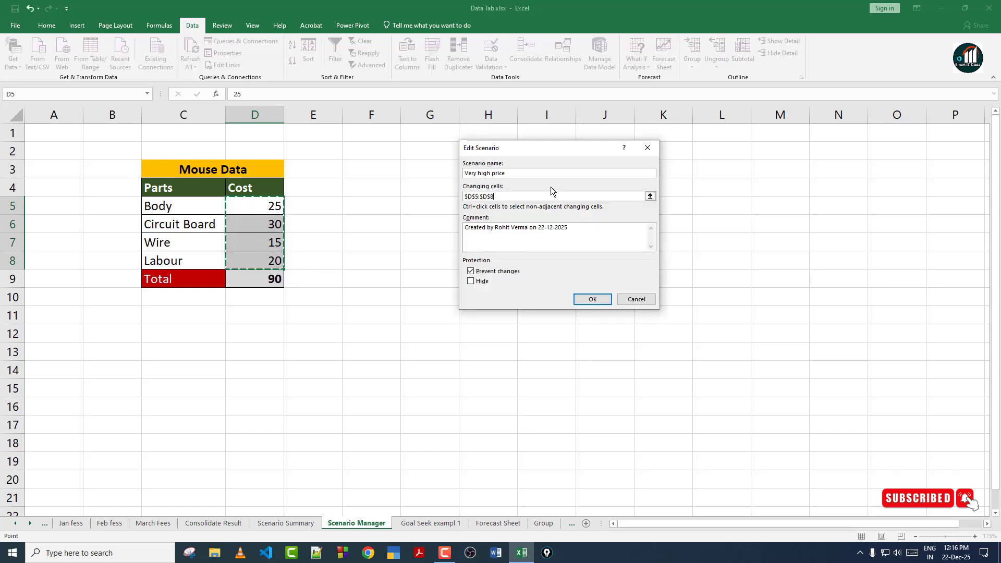
pyautogui.click(585, 300)
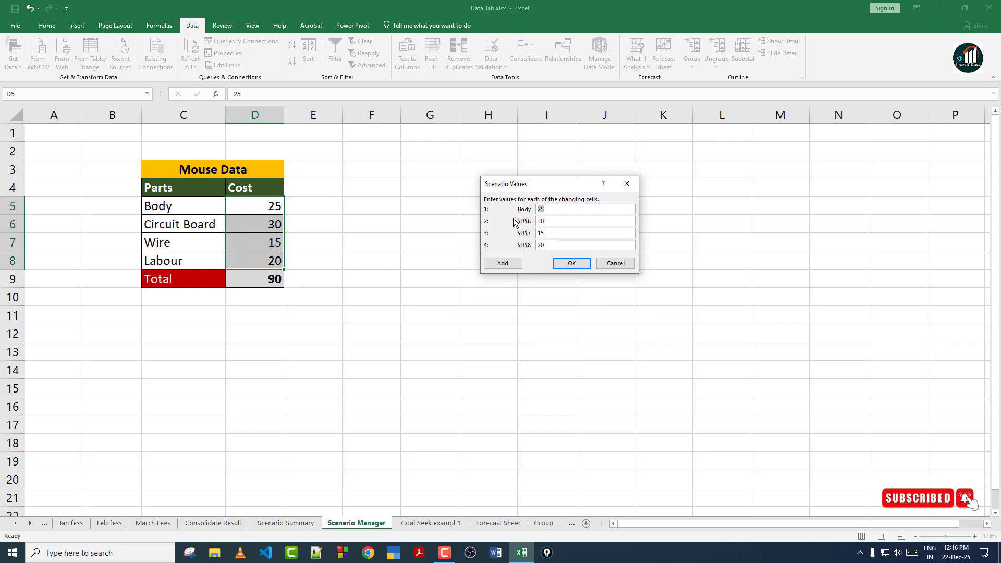
# Set the Very high price scenario values to 110 for Body, 100 for Circuit Board, 75 for Wire and 98 for Labour.
pyautogui.write('110')
pyautogui.press('Tab')
pyautogui.write('100')
pyautogui.press('Tab')
pyautogui.write('75')
pyautogui.press('Tab')
pyautogui.write('98')
pyautogui.click(579, 264)
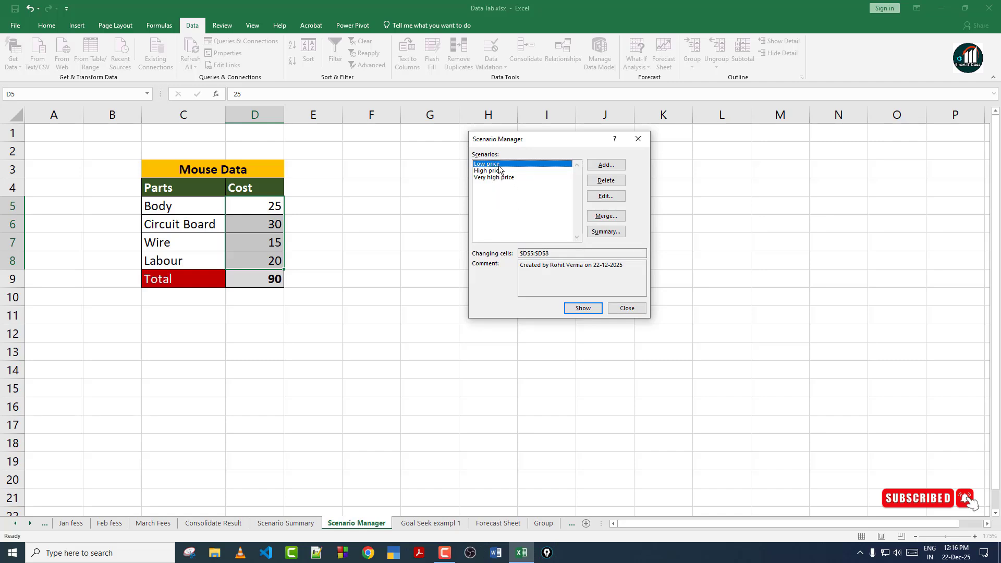
# Show the Low price, High price and Very high price scenarios one after another in the Mouse Data table.
pyautogui.click(582, 309)
pyautogui.click(492, 171)
pyautogui.click(582, 309)
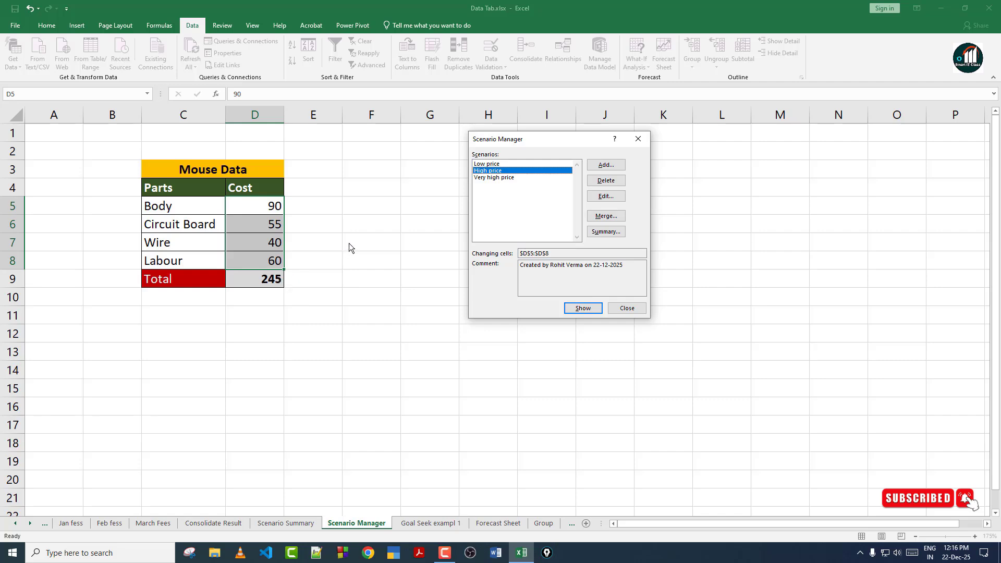
pyautogui.click(496, 178)
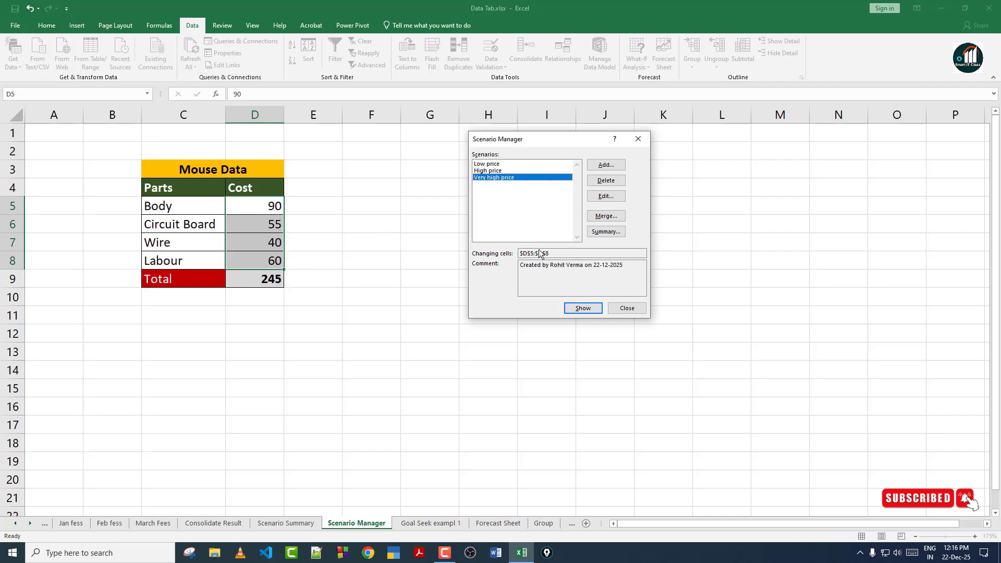
pyautogui.click(580, 309)
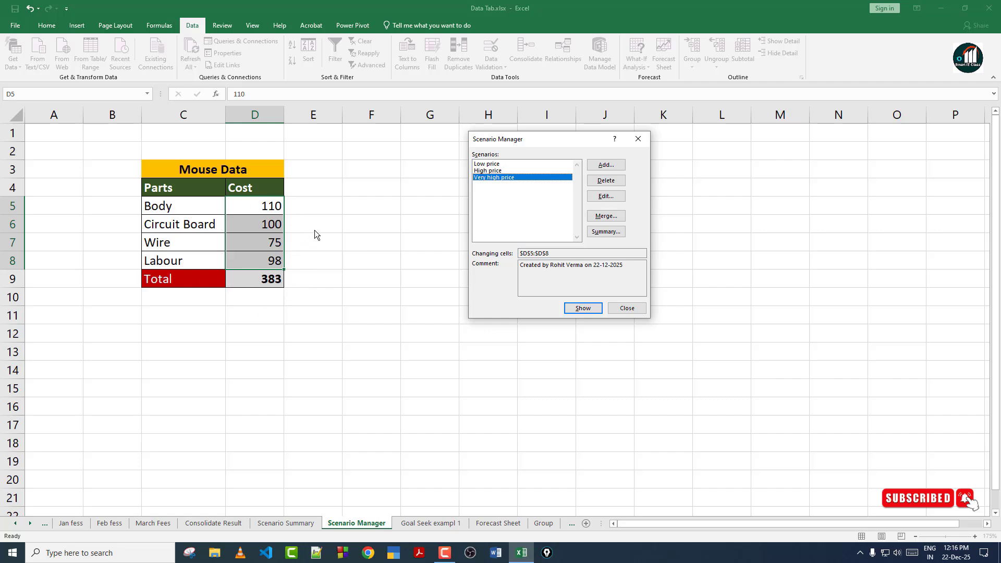
# Create a Scenario summary report with D9 as the result cell, and return to the Scenario Manager worksheet.
pyautogui.click(606, 232)
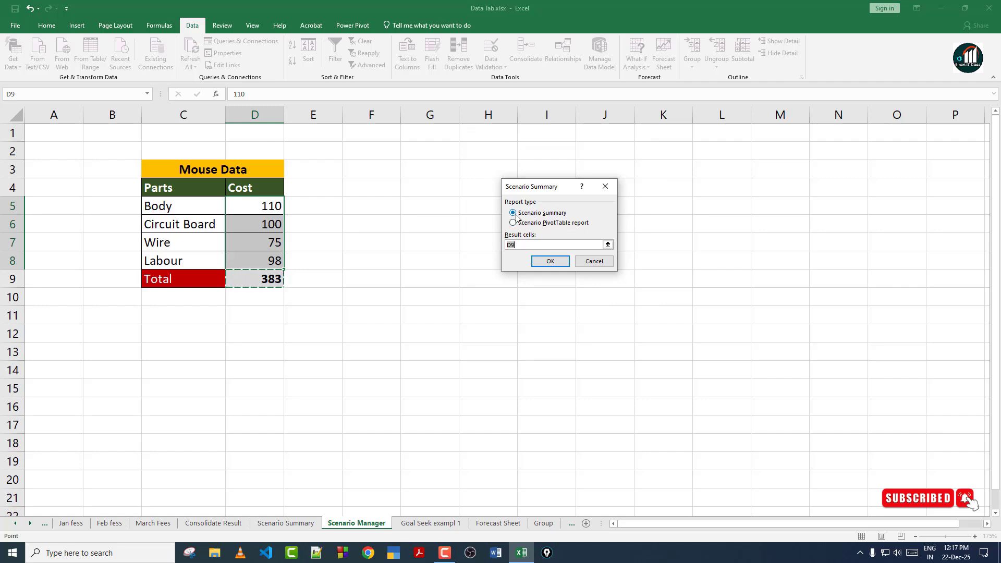
pyautogui.click(545, 262)
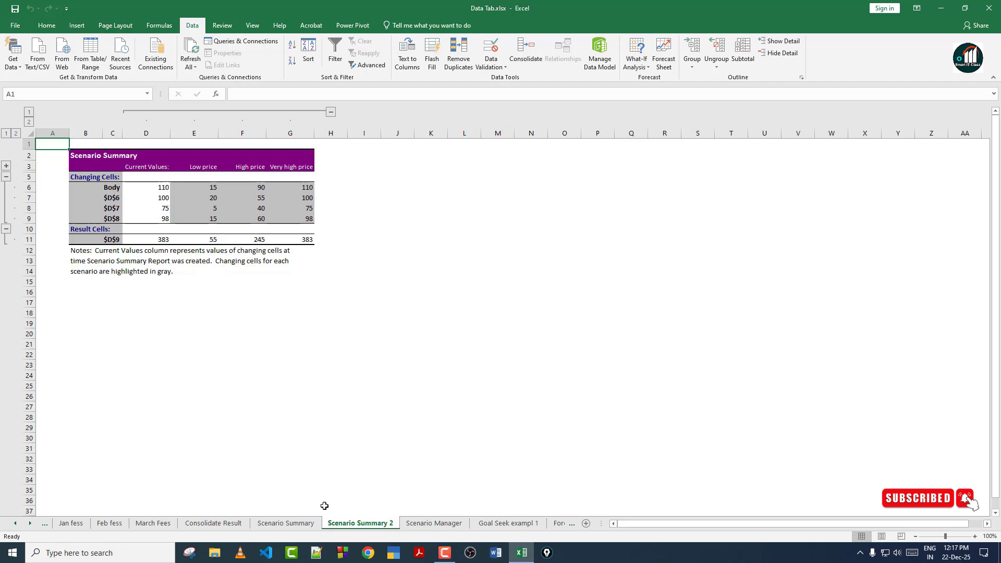
pyautogui.click(430, 525)
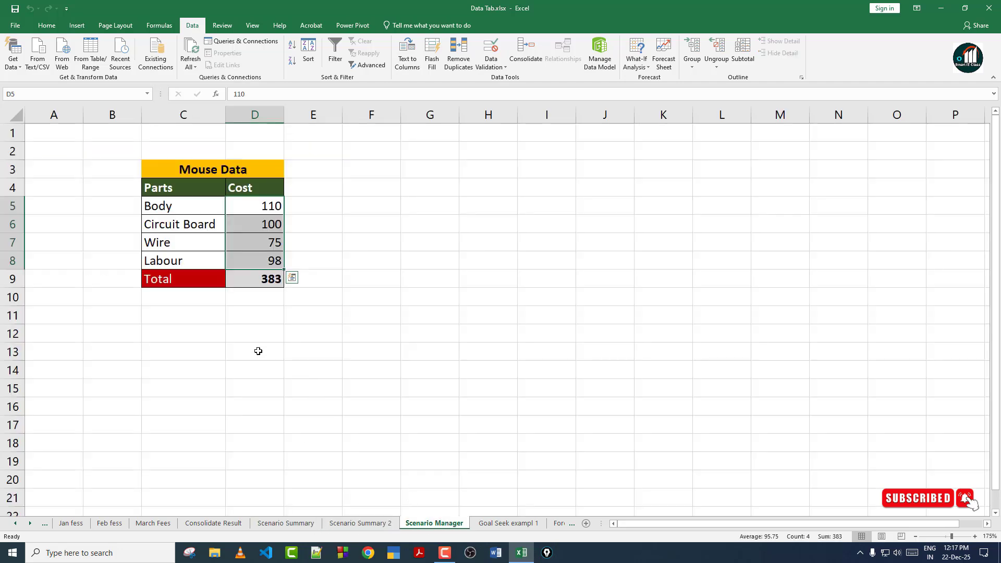
# In the Mouse Data table, name cell D5 Body and cell D6 Circuit_Board.
pyautogui.click(187, 208)
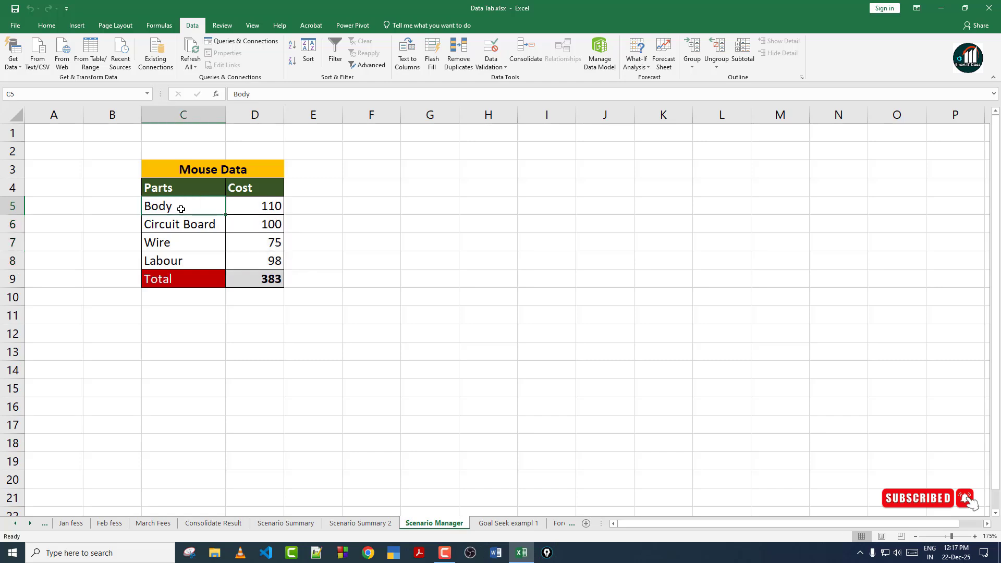
pyautogui.click(267, 207)
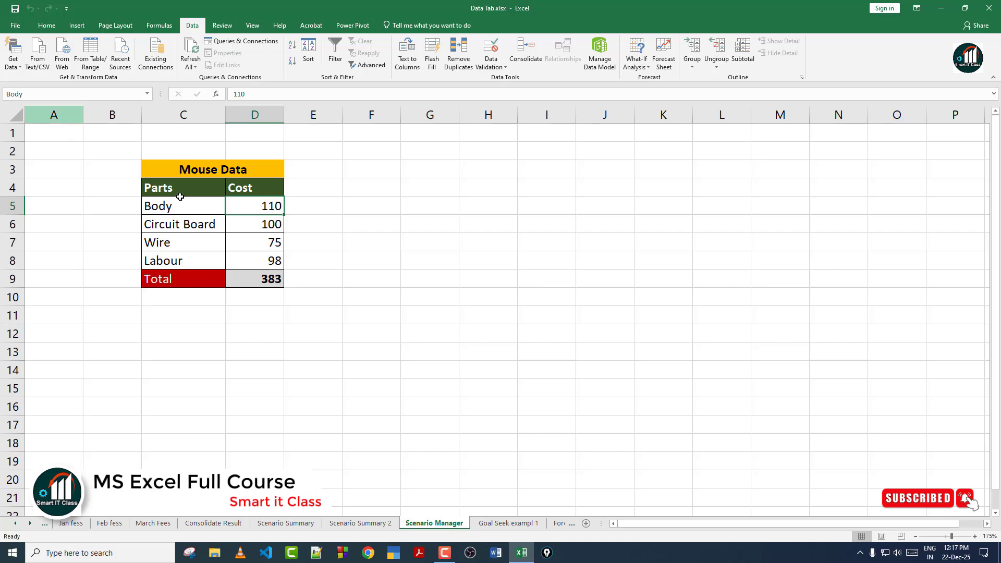
pyautogui.click(265, 227)
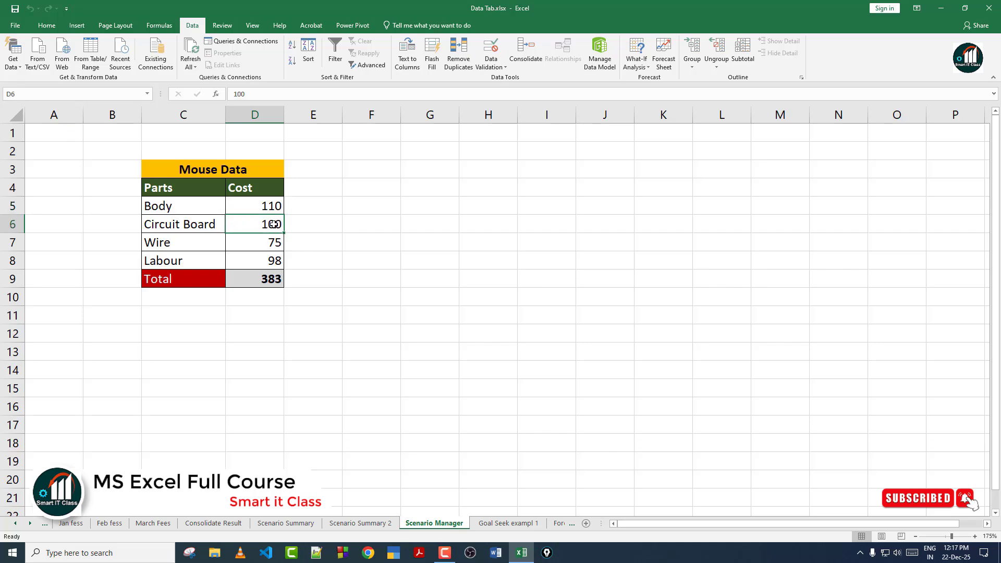
pyautogui.click(8, 94)
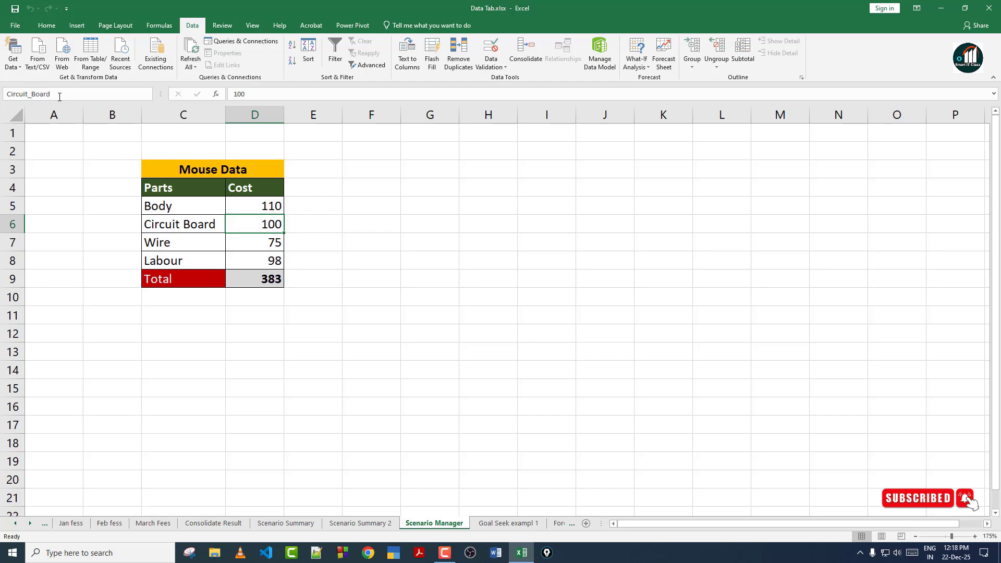
pyautogui.press('Return')
# Give the Wire cost cell D7 a name and name the Labour cost cell D8 labour.
pyautogui.click(264, 242)
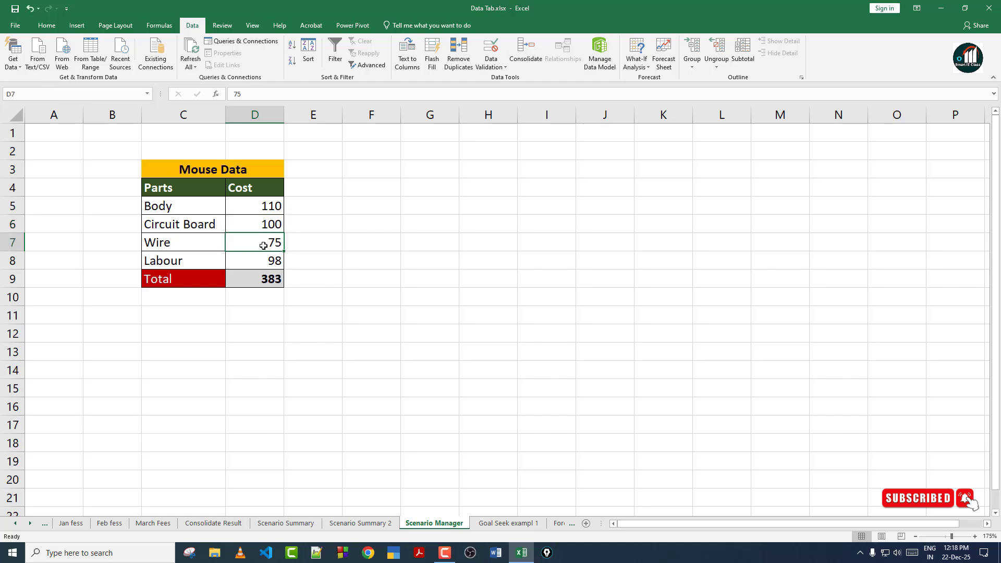
pyautogui.click(4, 94)
pyautogui.click(273, 262)
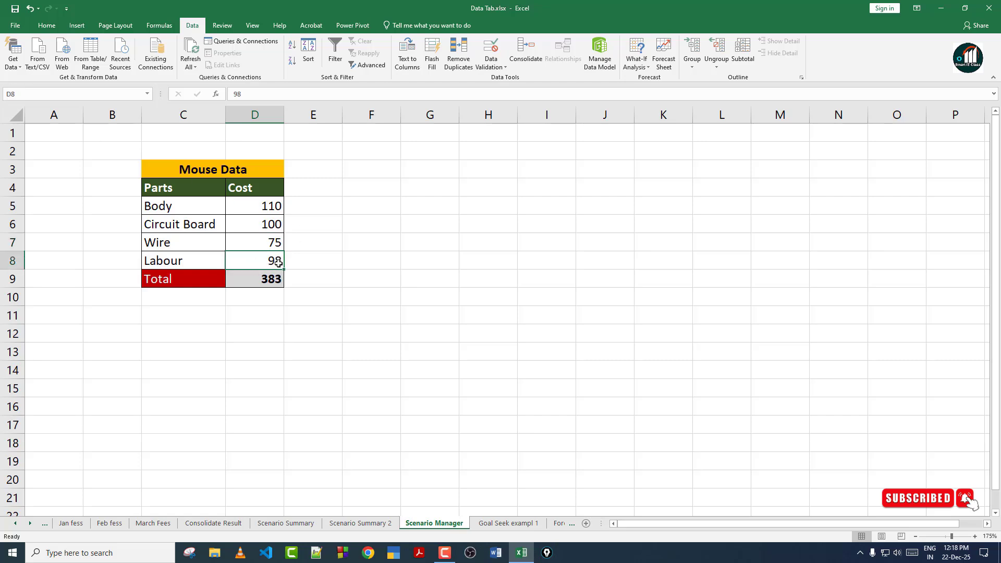
pyautogui.click(2, 95)
# Create a new Scenario summary report from the saved scenarios with D9 as the result cell.
pyautogui.click(644, 66)
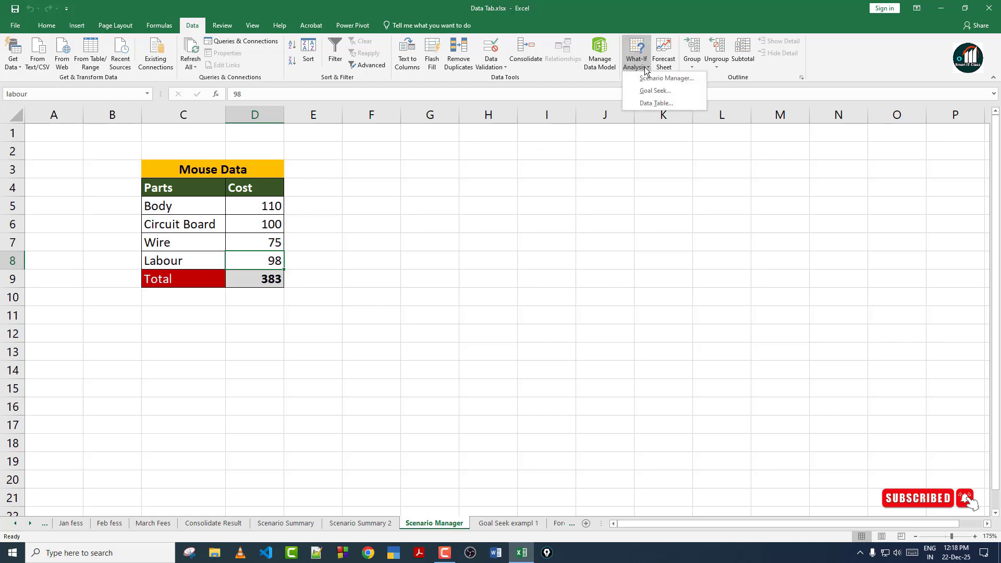
pyautogui.click(665, 79)
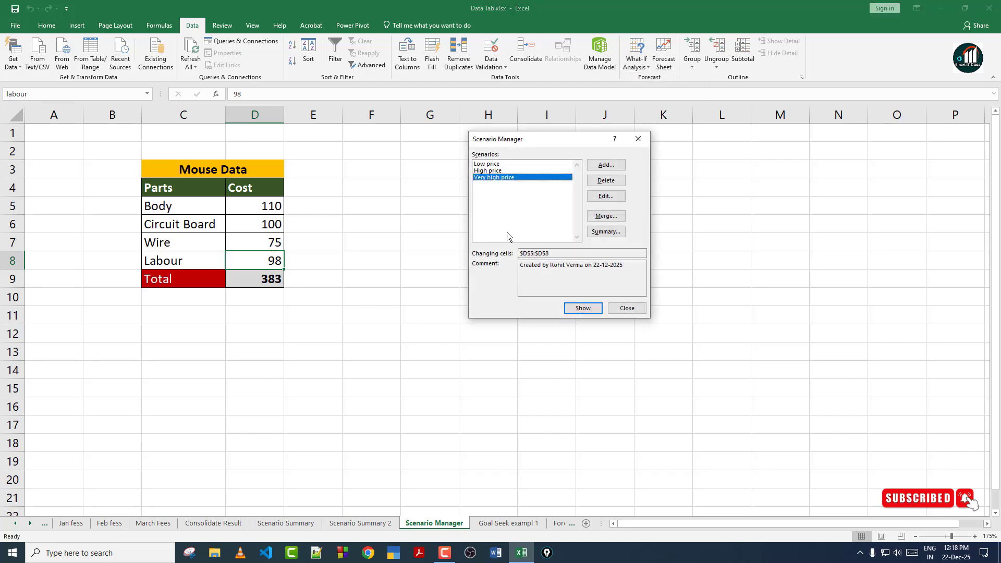
pyautogui.click(600, 230)
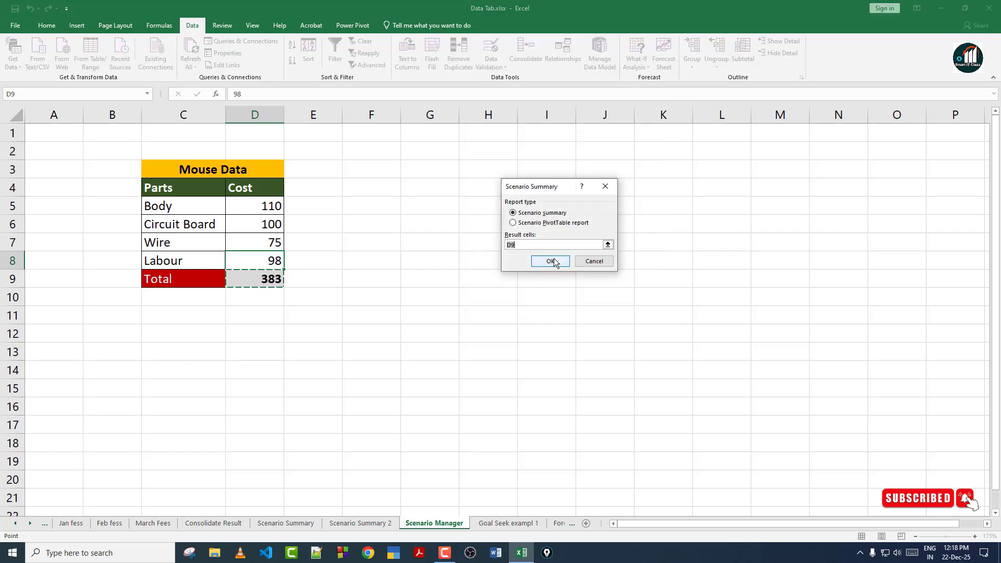
pyautogui.click(550, 261)
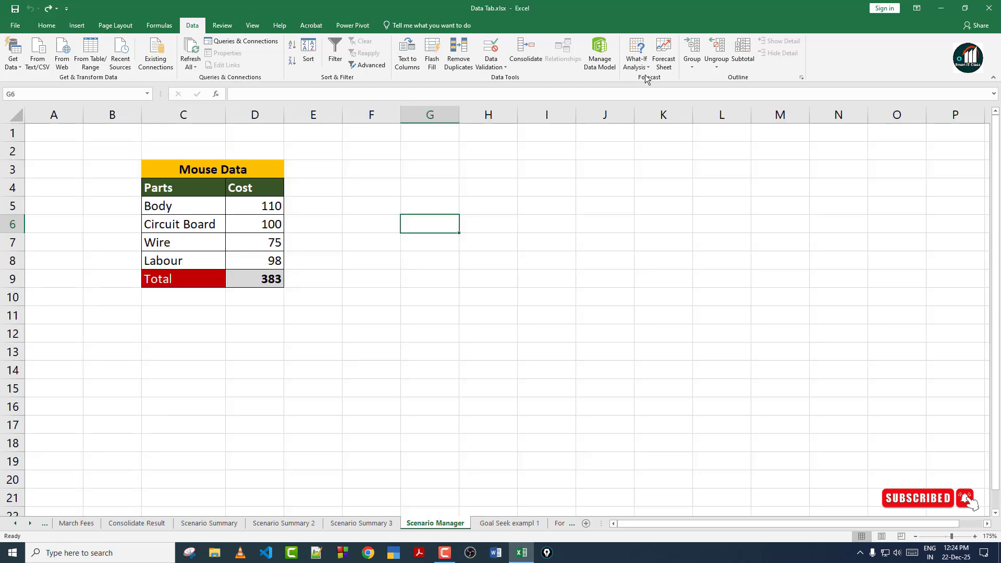
# Switch to the Goal Seek exampl 1 worksheet.
pyautogui.click(636, 62)
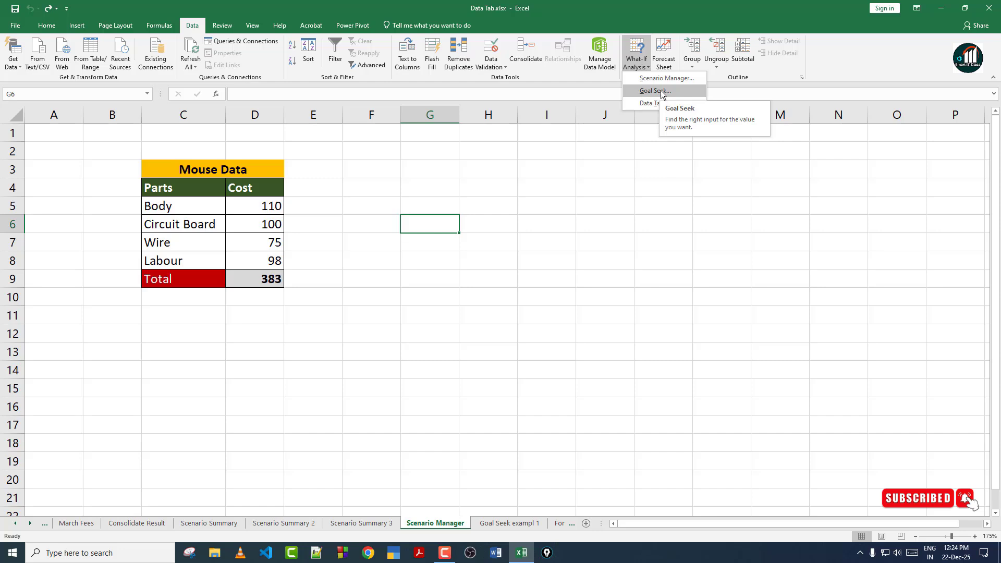
pyautogui.press('Escape')
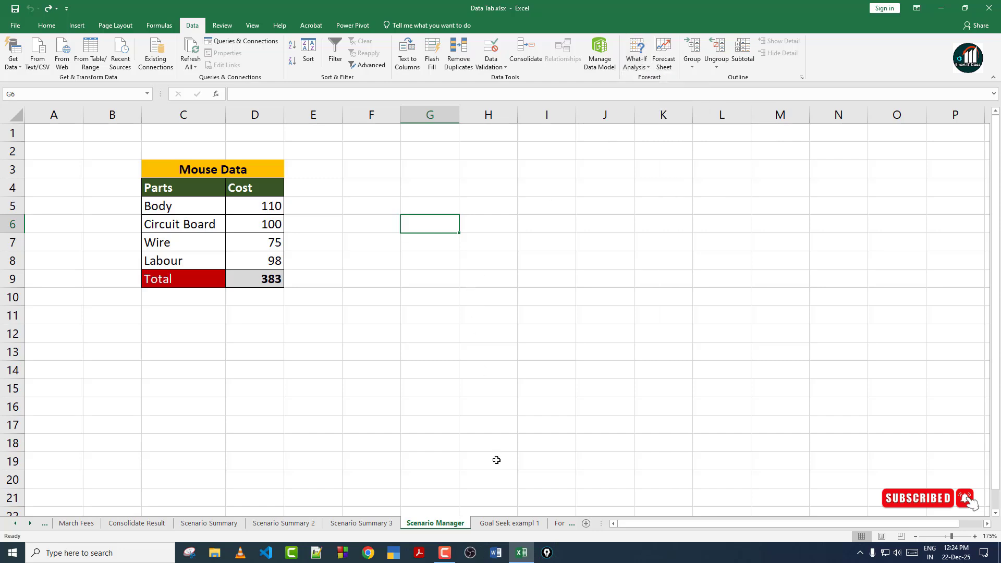
pyautogui.click(510, 523)
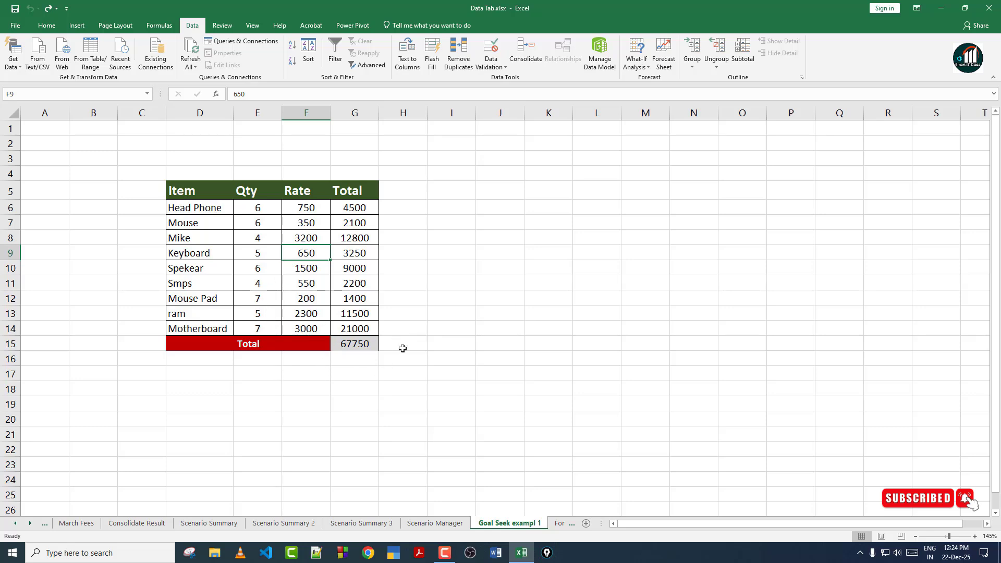
pyautogui.click(636, 66)
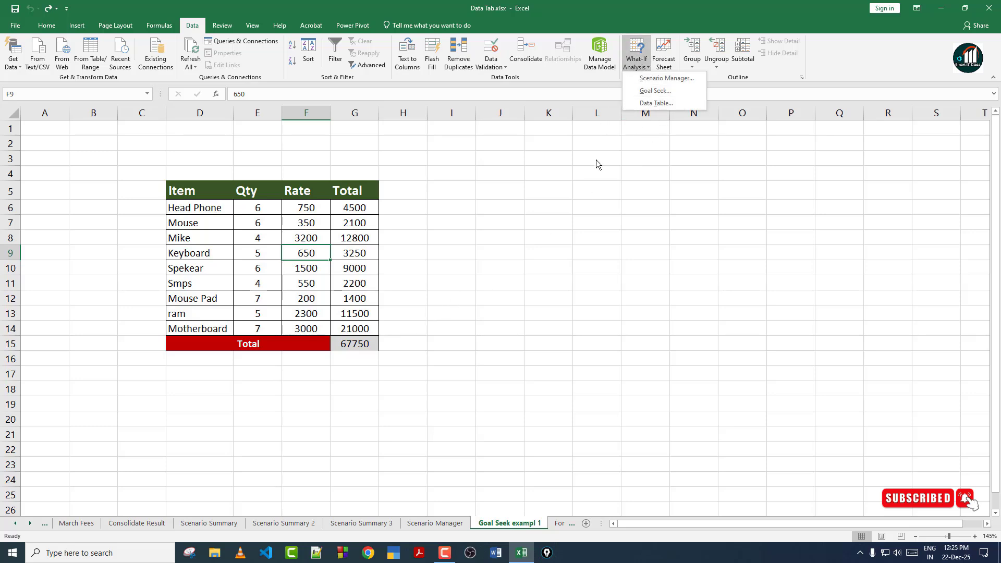
pyautogui.click(438, 328)
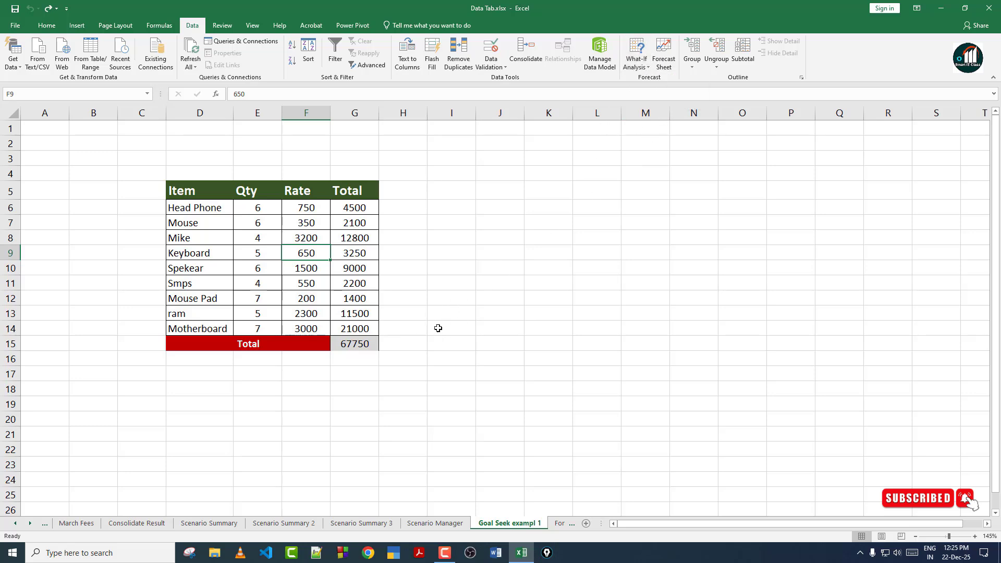
# Goal Seek the grand total in G15 to 64000 by changing the Motherboard quantity in E14, and keep the solution.
pyautogui.click(360, 343)
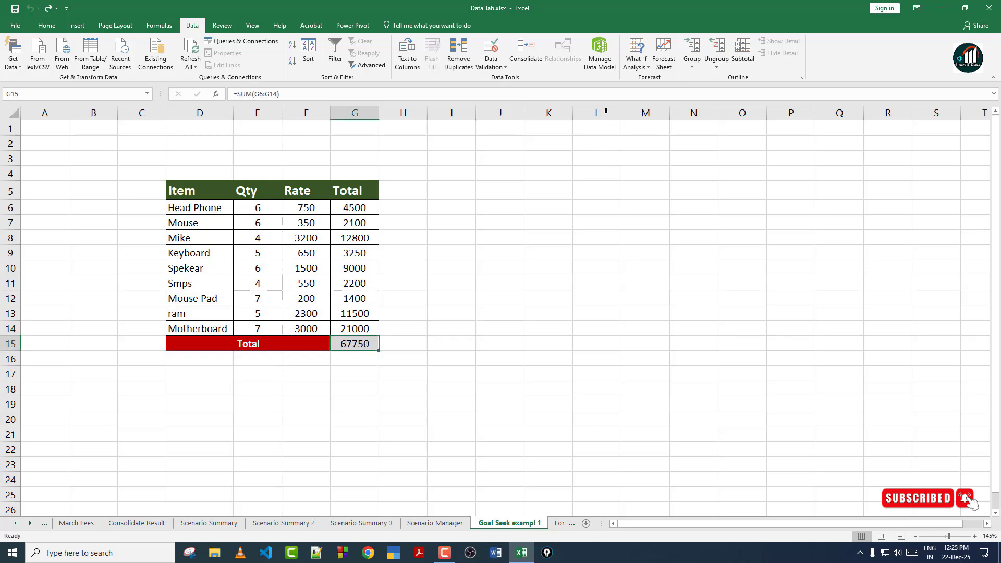
pyautogui.click(640, 63)
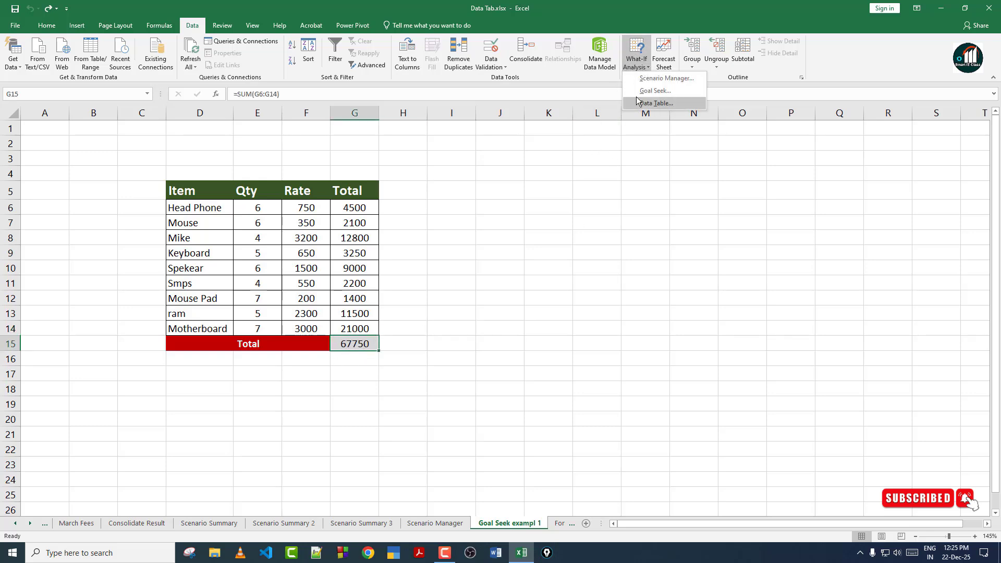
pyautogui.click(655, 91)
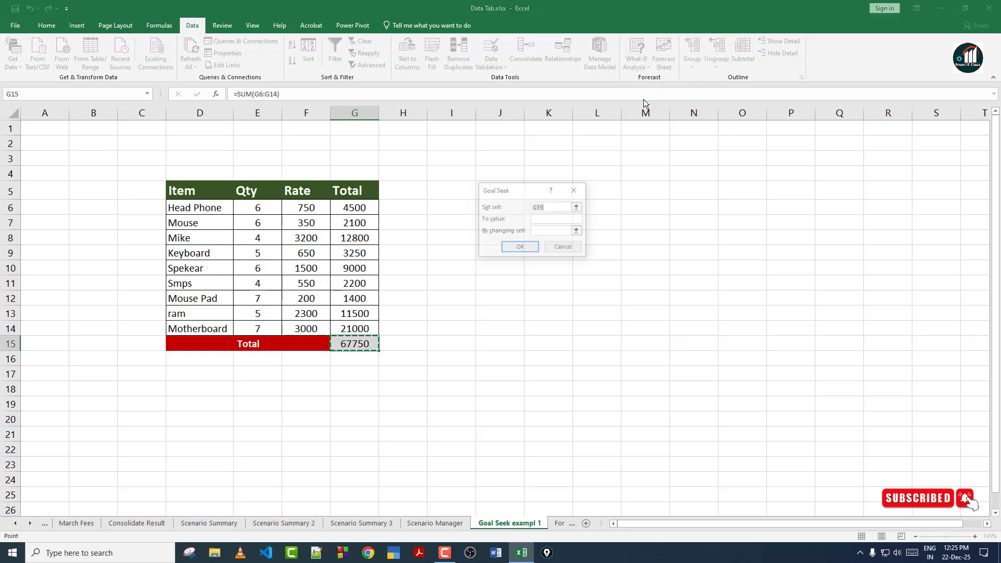
pyautogui.moveTo(526, 191); pyautogui.dragTo(519, 154)
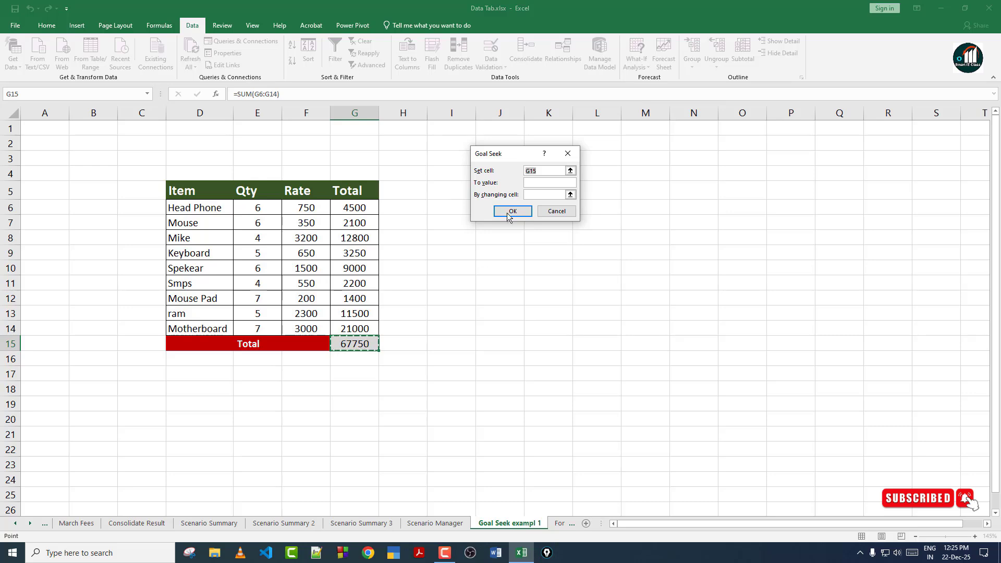
pyautogui.click(544, 184)
pyautogui.write('64000')
pyautogui.click(259, 327)
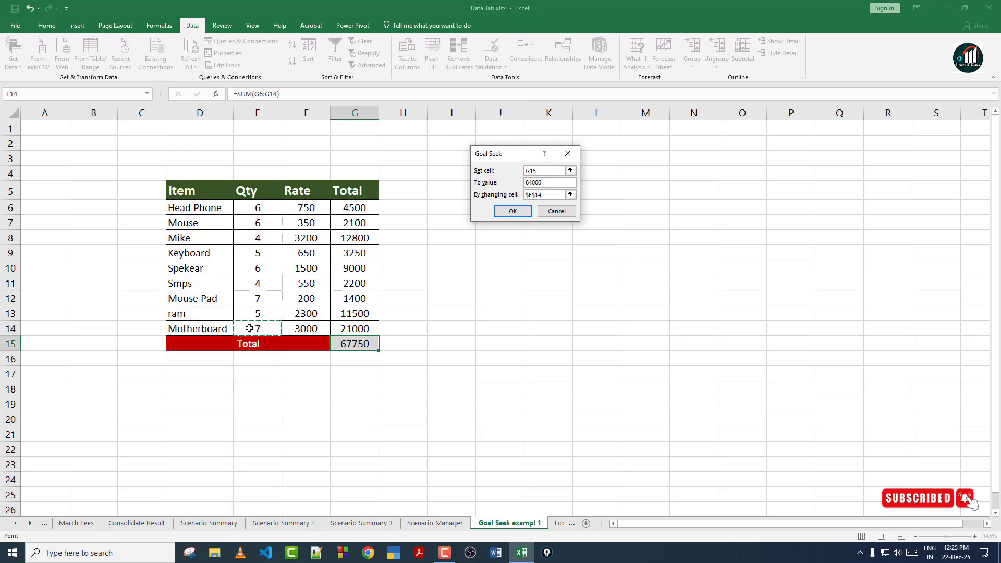
pyautogui.click(512, 211)
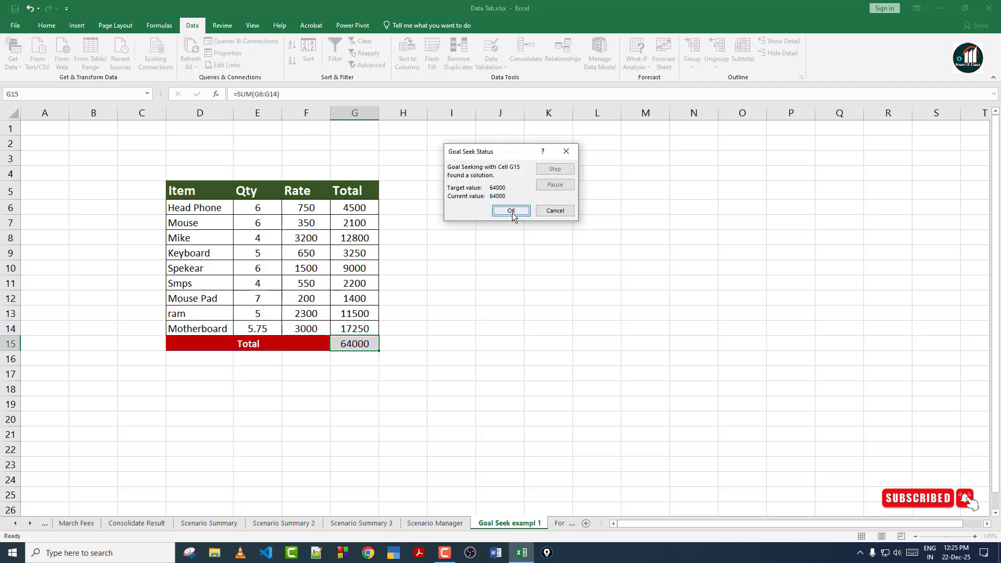
pyautogui.click(512, 212)
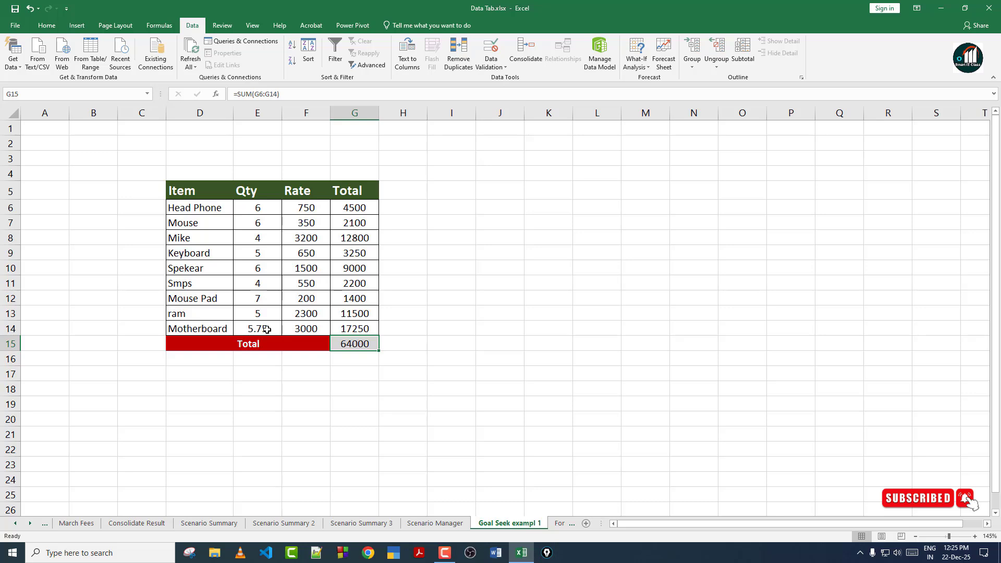
# Set the Motherboard quantity in E14 to 5.
pyautogui.click(266, 329)
pyautogui.write('5')
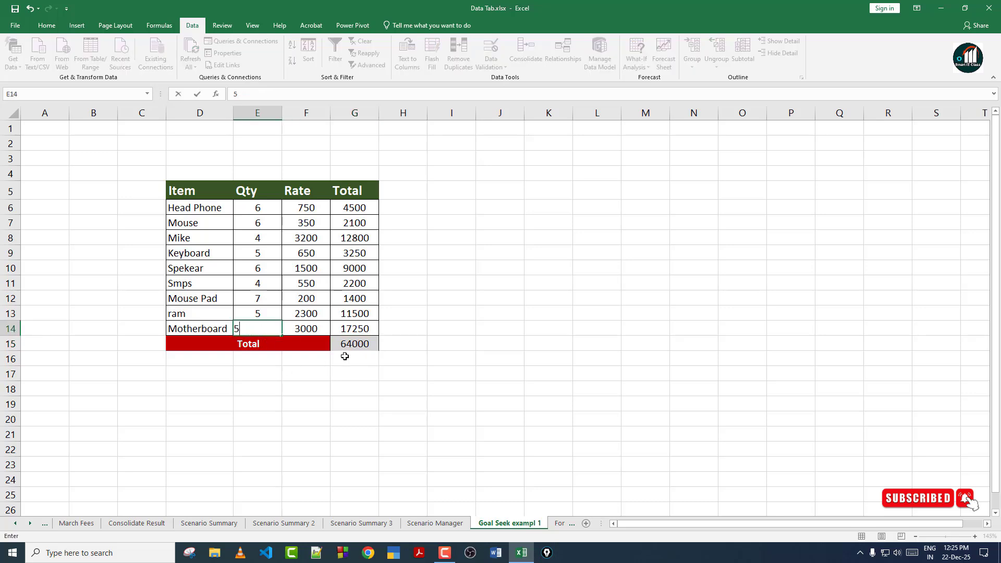
pyautogui.press('Return')
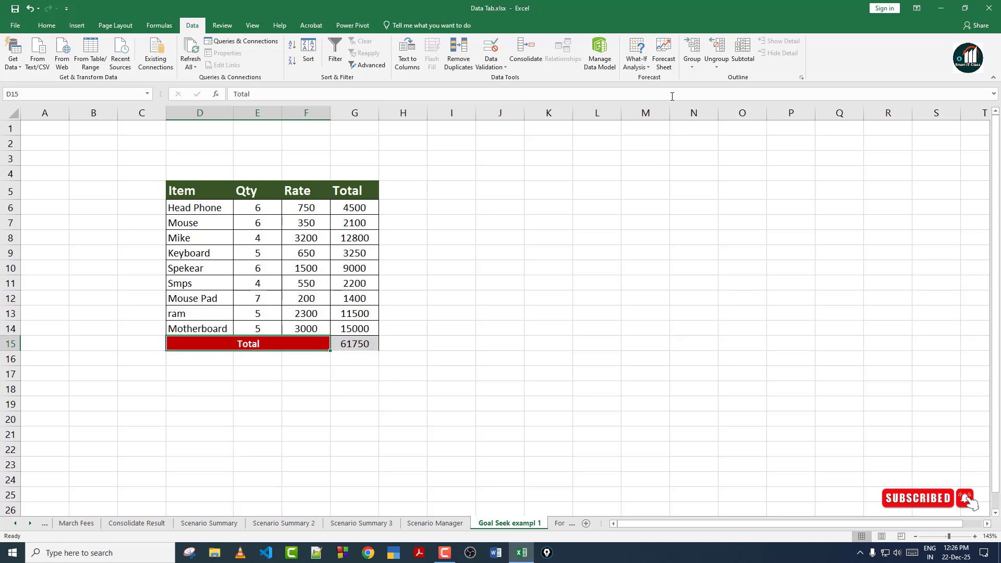
# Switch to the Forecast Sheet worksheet.
pyautogui.click(637, 58)
pyautogui.click(322, 263)
pyautogui.click(323, 264)
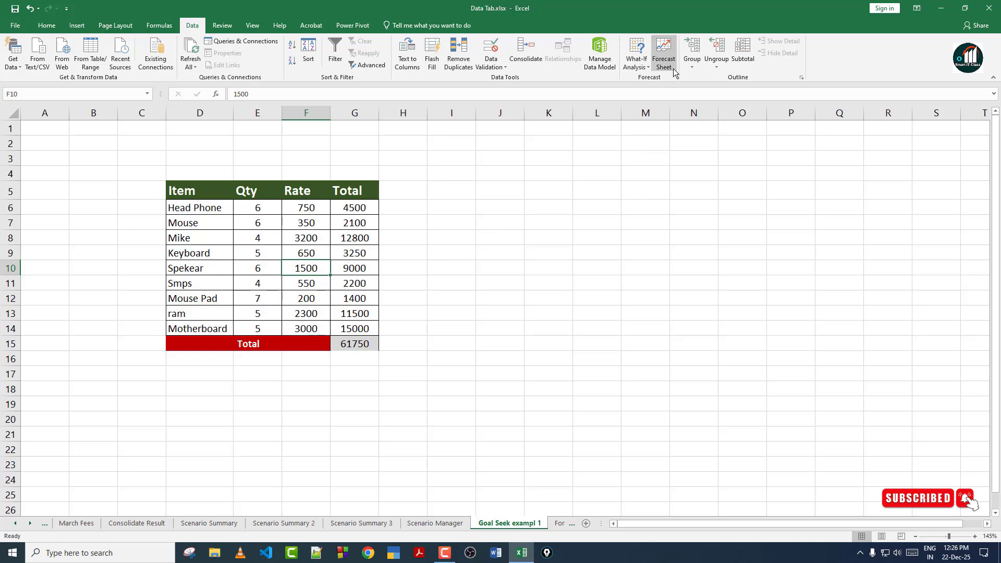
pyautogui.click(558, 523)
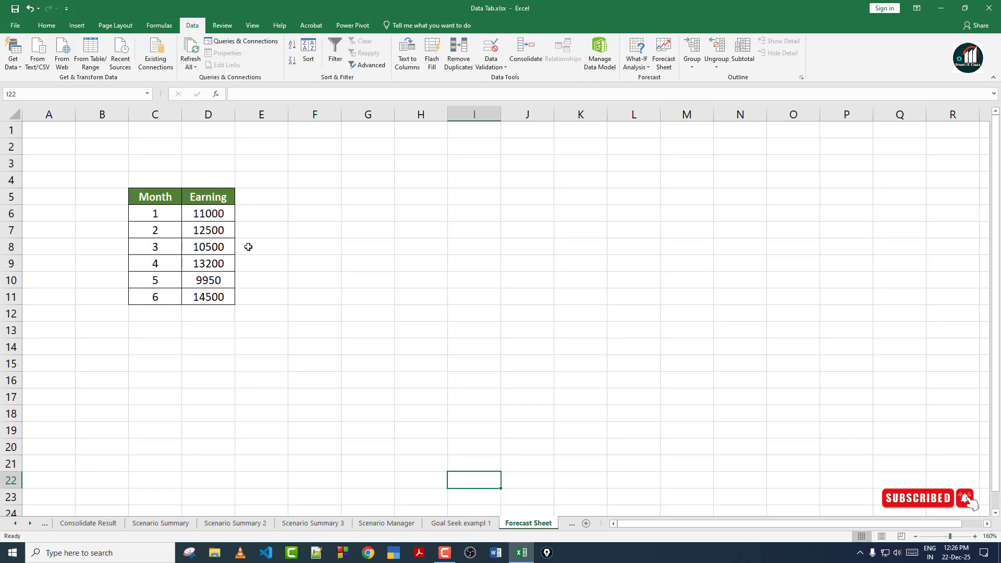
# Examine the months and their earnings in the Month and Earning table.
pyautogui.moveTo(147, 200); pyautogui.dragTo(219, 299)
pyautogui.click(211, 329)
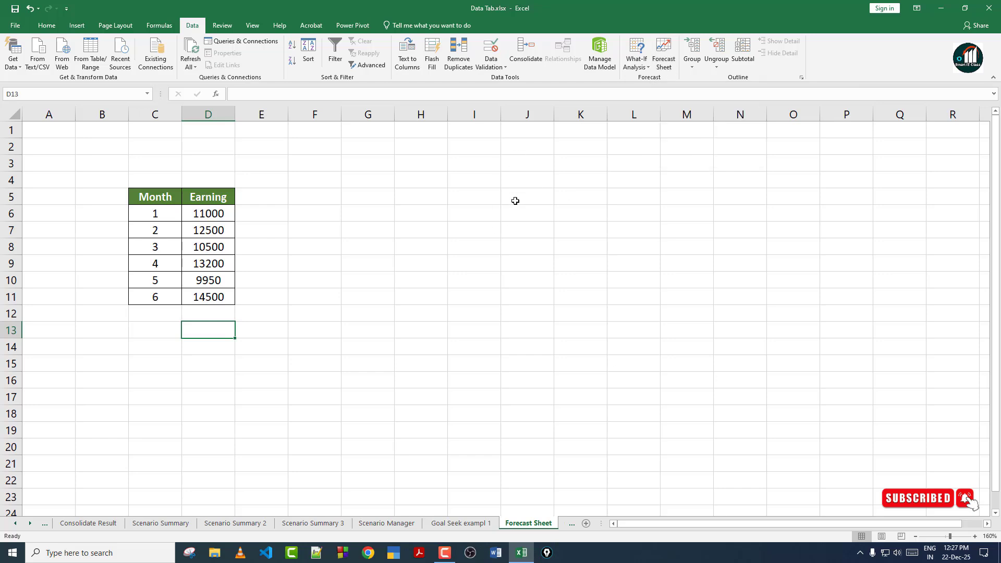
pyautogui.moveTo(154, 200); pyautogui.dragTo(209, 315)
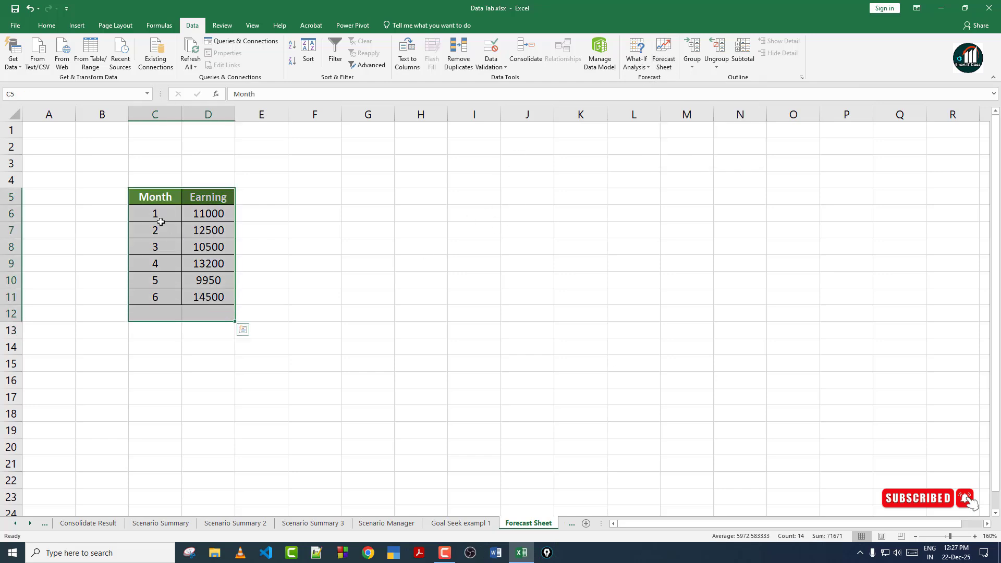
pyautogui.click(157, 215)
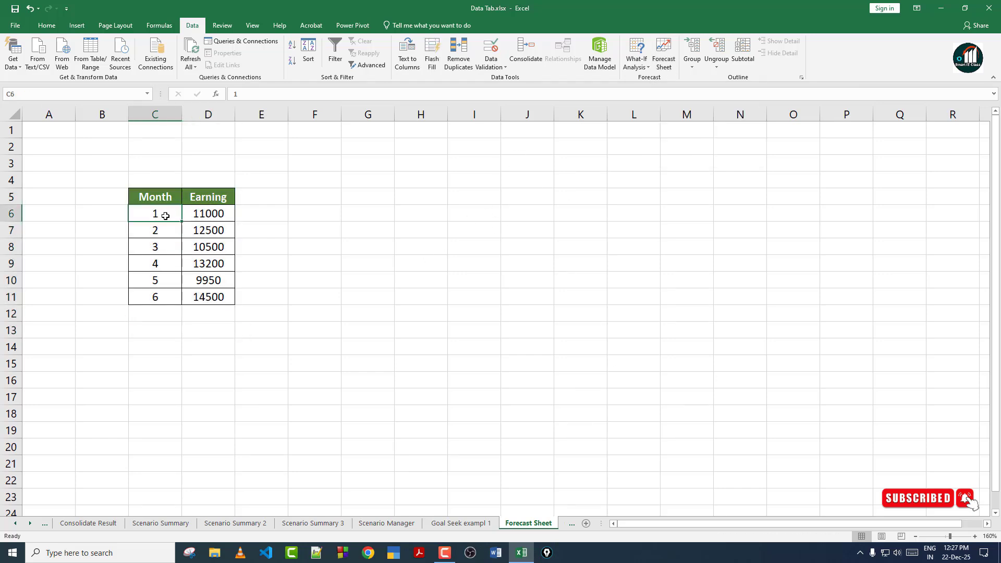
pyautogui.click(202, 218)
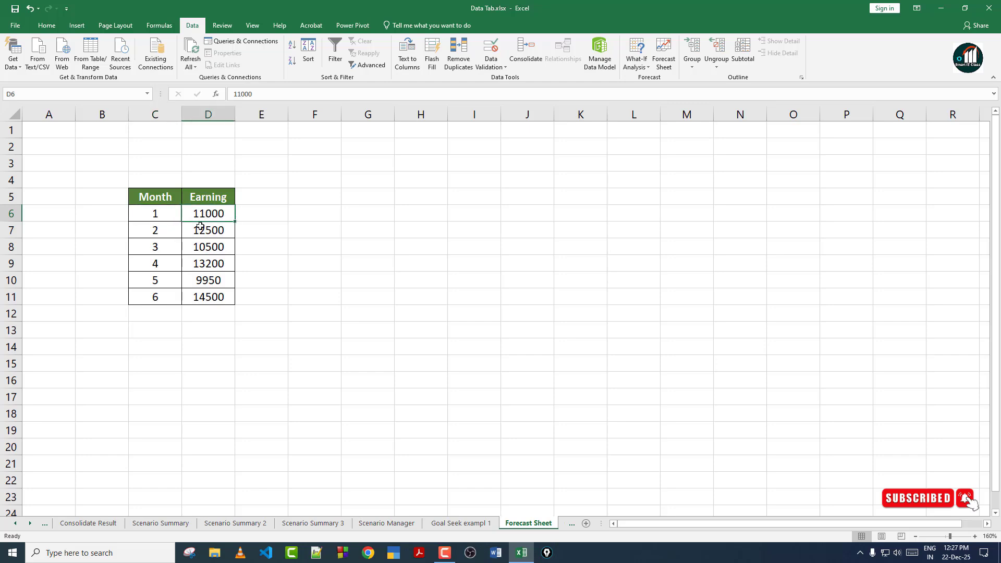
pyautogui.click(171, 231)
pyautogui.click(176, 247)
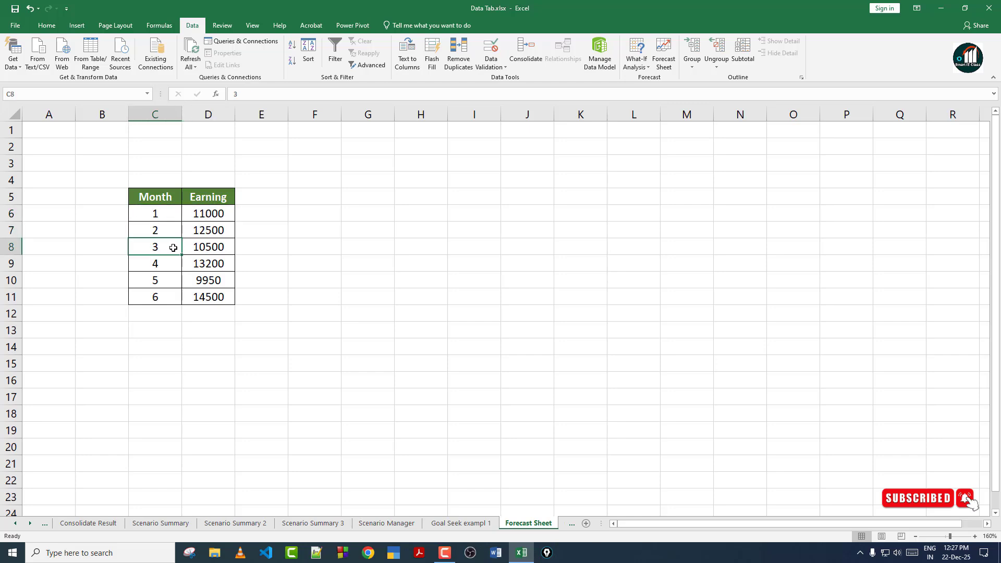
pyautogui.click(223, 246)
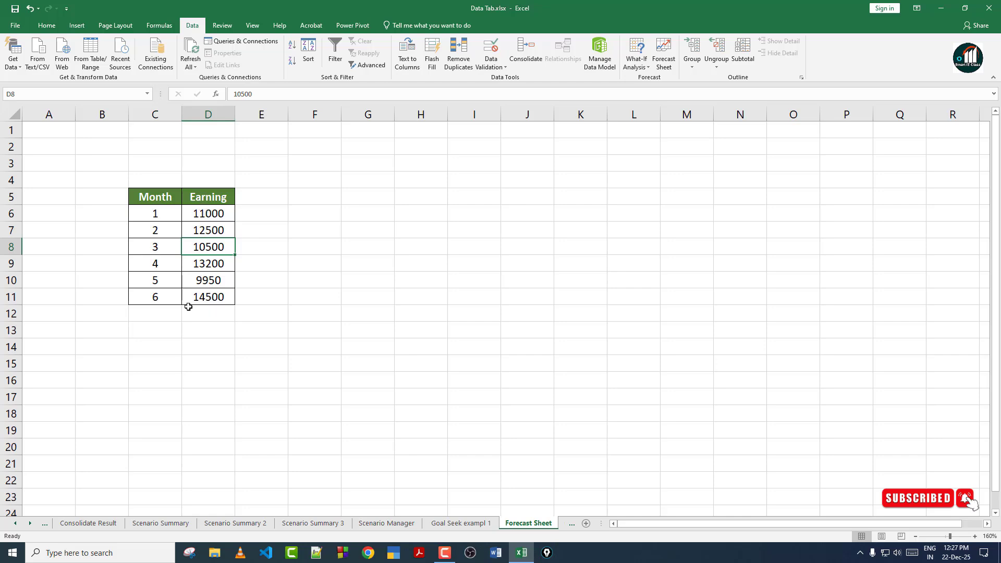
pyautogui.click(155, 335)
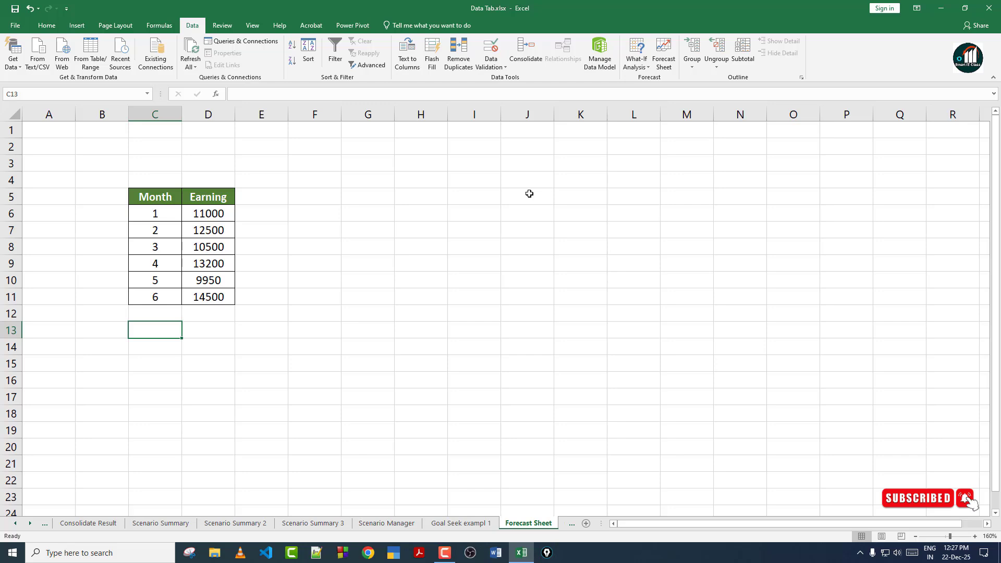
# Create a forecast worksheet with a line chart from the Month and Earning table in C5:D11, with the forecast ending at 10.
pyautogui.moveTo(155, 199); pyautogui.dragTo(214, 296)
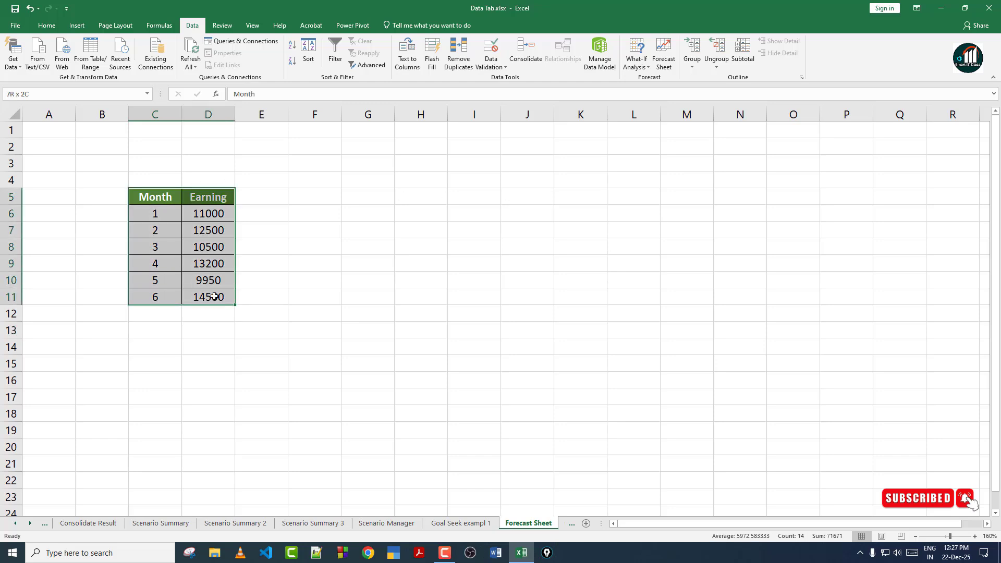
pyautogui.click(665, 59)
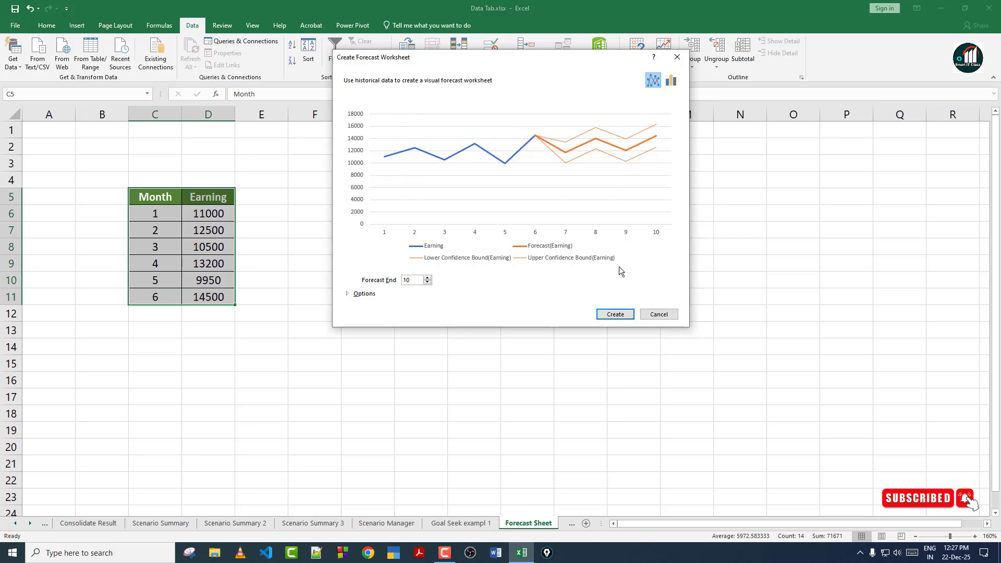
pyautogui.click(598, 313)
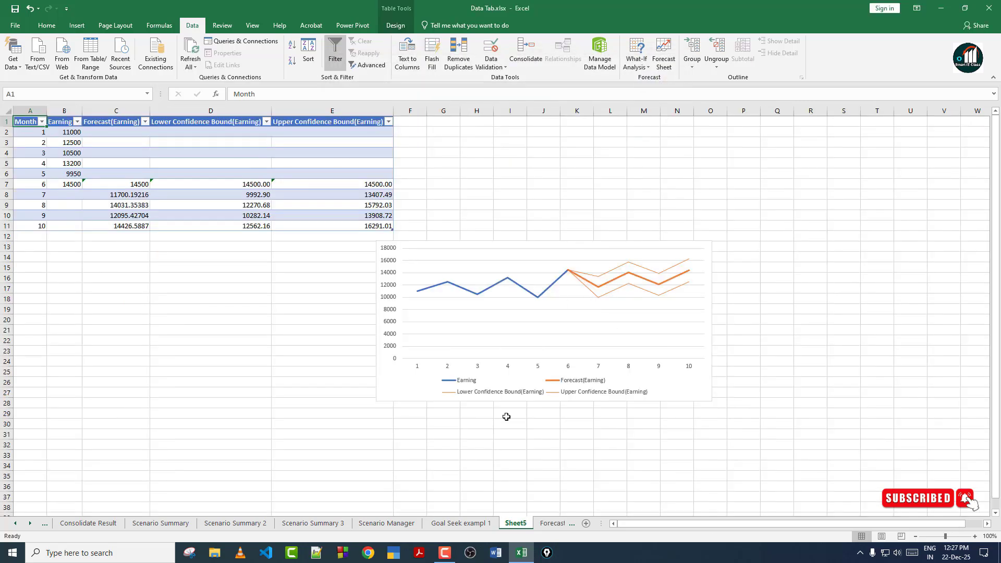
# Examine the lower and upper confidence bounds for month 7 and the lower bound for month 10 in the forecast table.
pyautogui.keyDown('ctrl'); pyautogui.scroll(4, 358, 358); pyautogui.keyUp('ctrl')
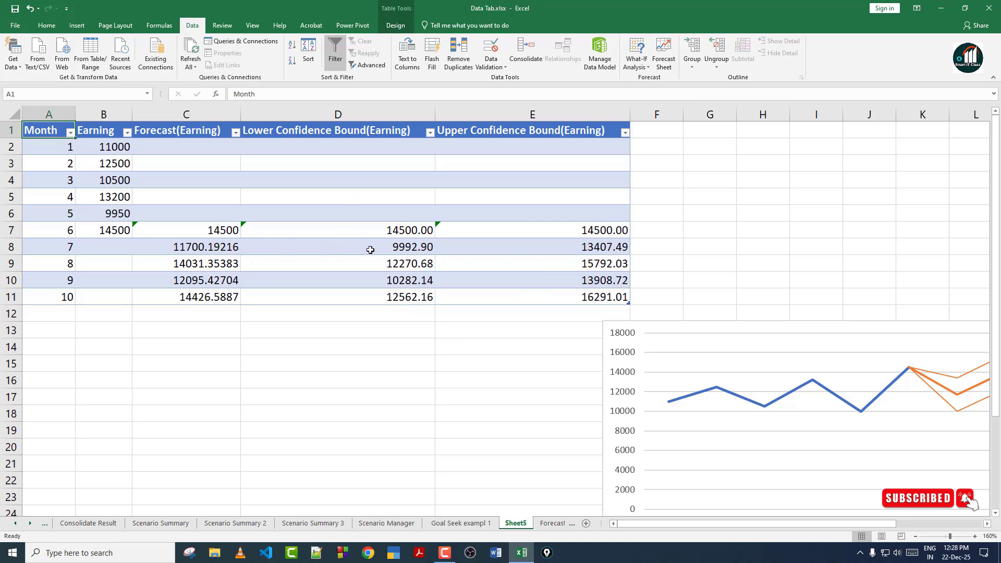
pyautogui.click(373, 249)
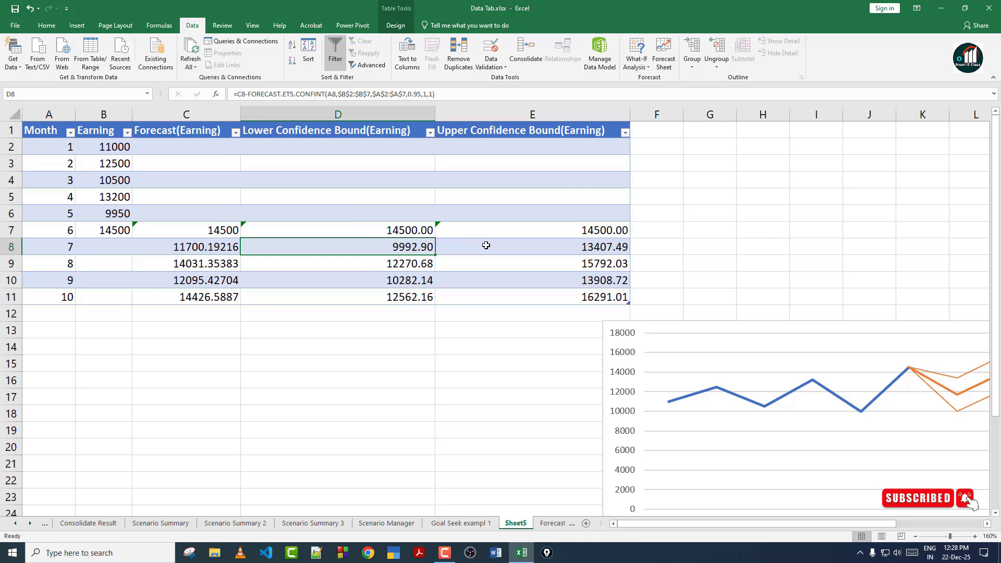
pyautogui.click(584, 250)
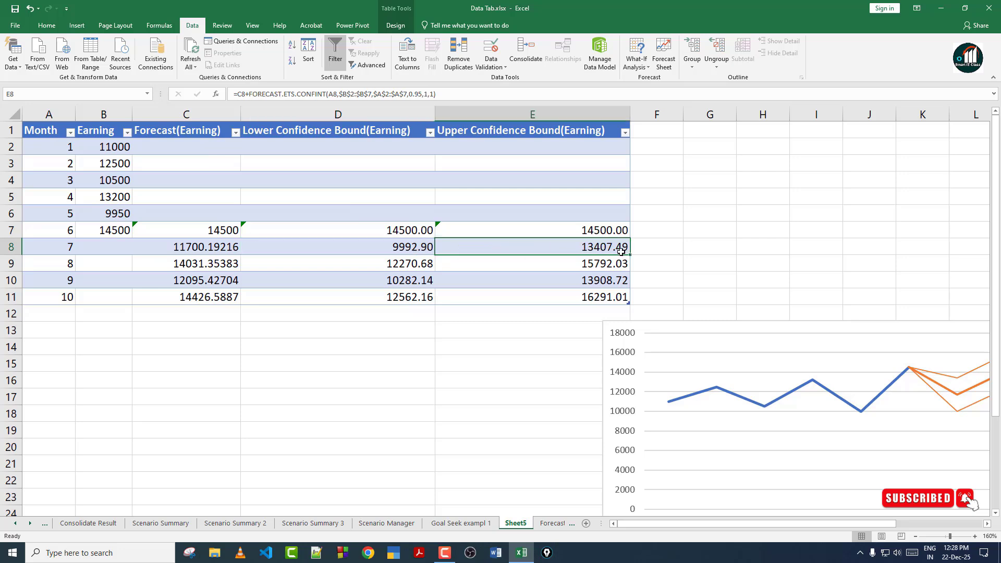
pyautogui.click(368, 297)
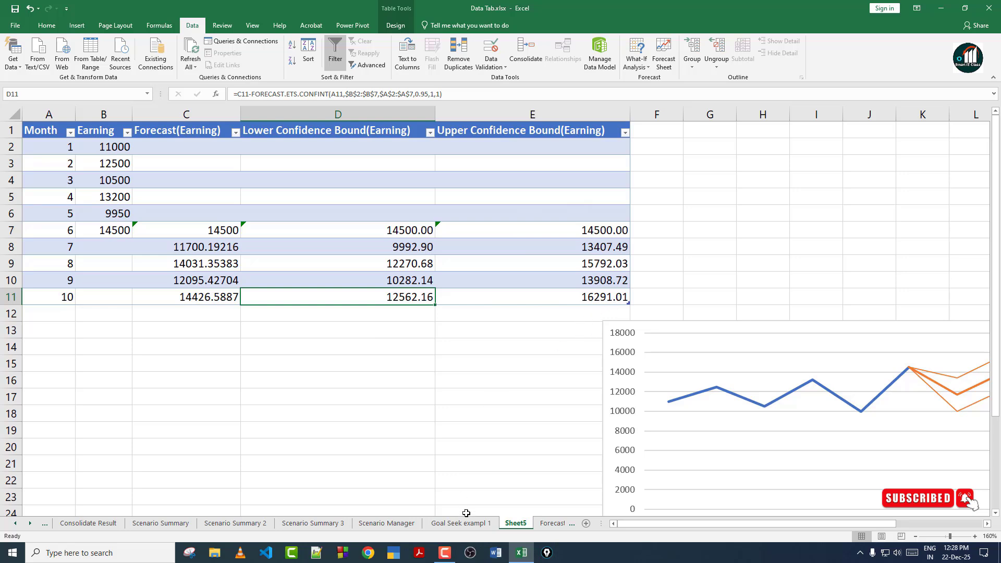
# Return to the Forecast Sheet worksheet and enter month 8 in C14 below the table.
pyautogui.click(543, 523)
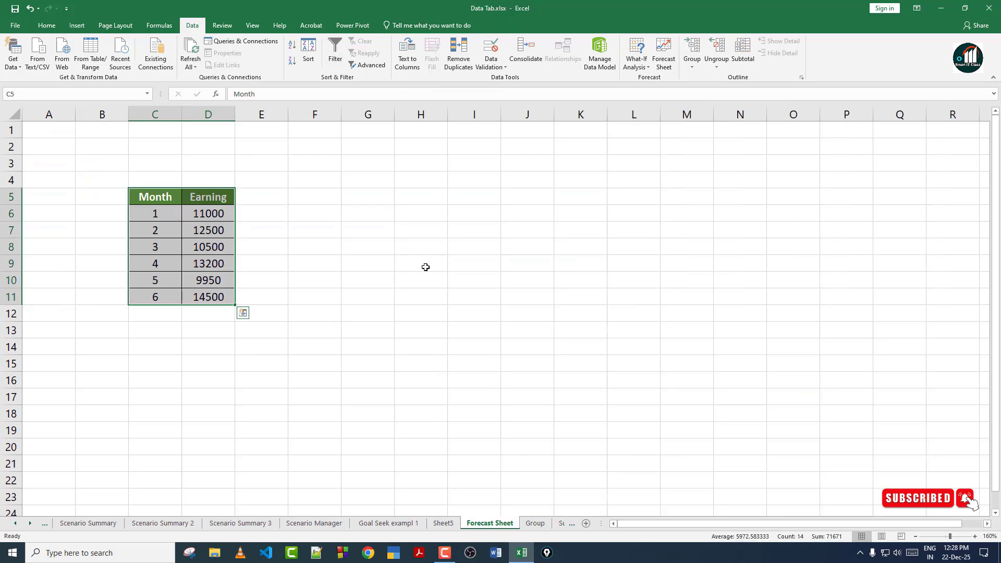
pyautogui.click(290, 247)
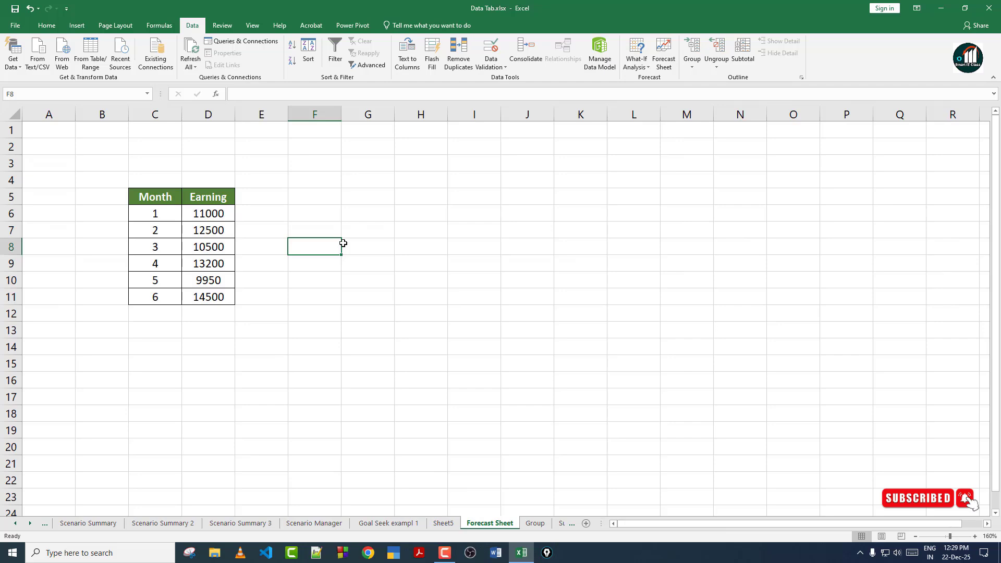
pyautogui.click(166, 349)
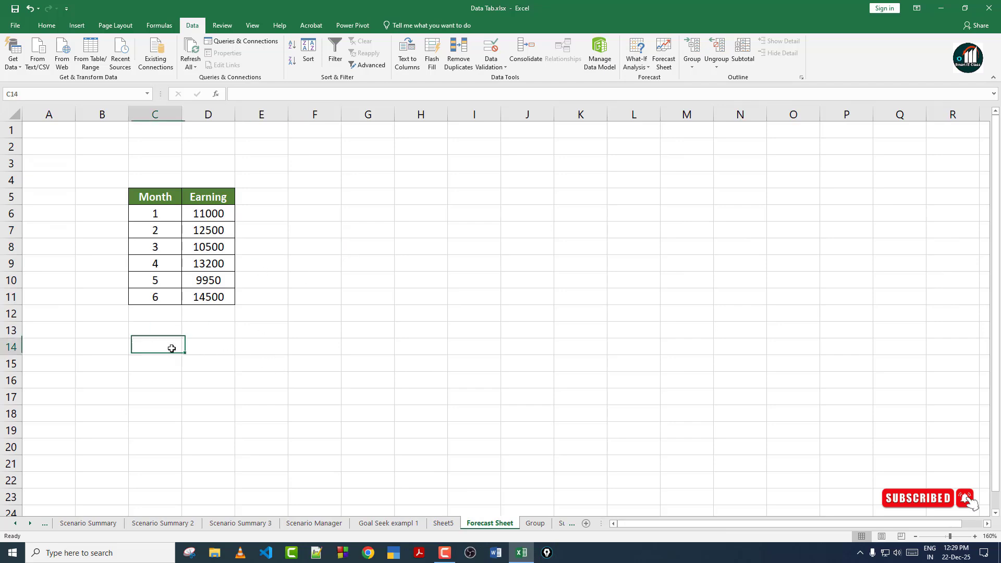
pyautogui.write('8')
pyautogui.press('Tab')
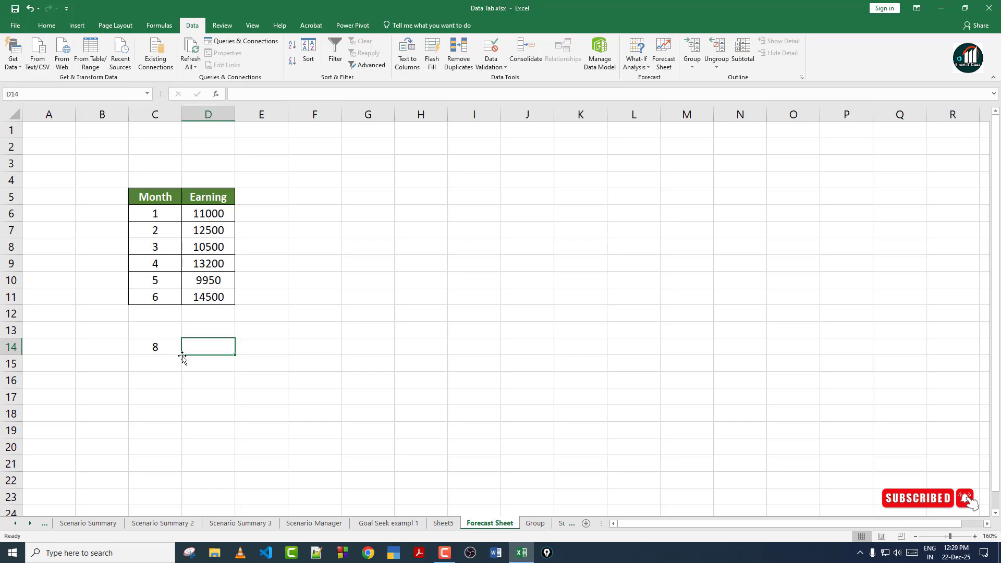
# Enter the formula =FORECAST(C14,D6:D11,C6:C11) in D14 to predict the earning for the month in C14.
pyautogui.write('=for')
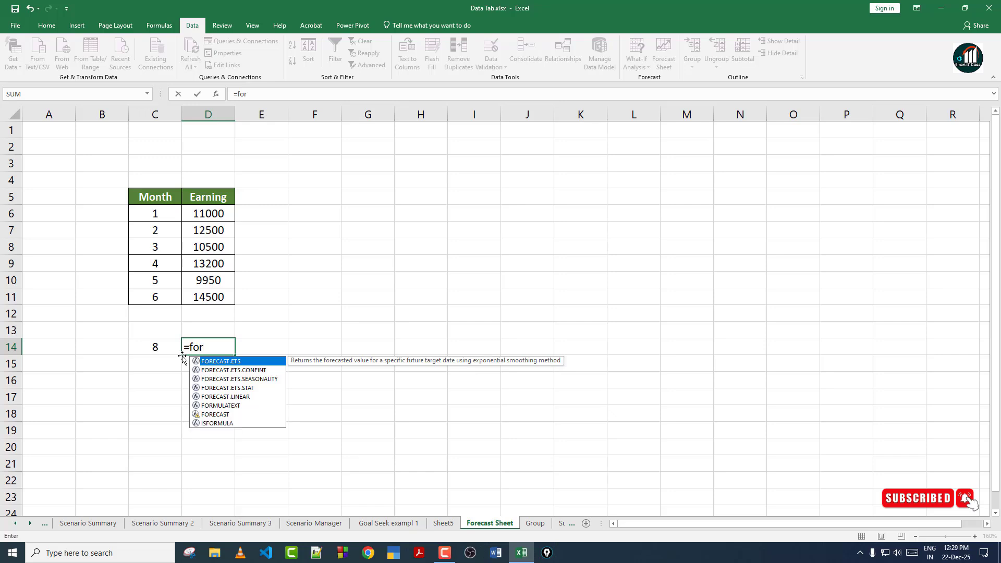
pyautogui.press('Down')
pyautogui.press('Down')
pyautogui.press('Down')
pyautogui.press('Down')
pyautogui.press('Down')
pyautogui.press('Down')
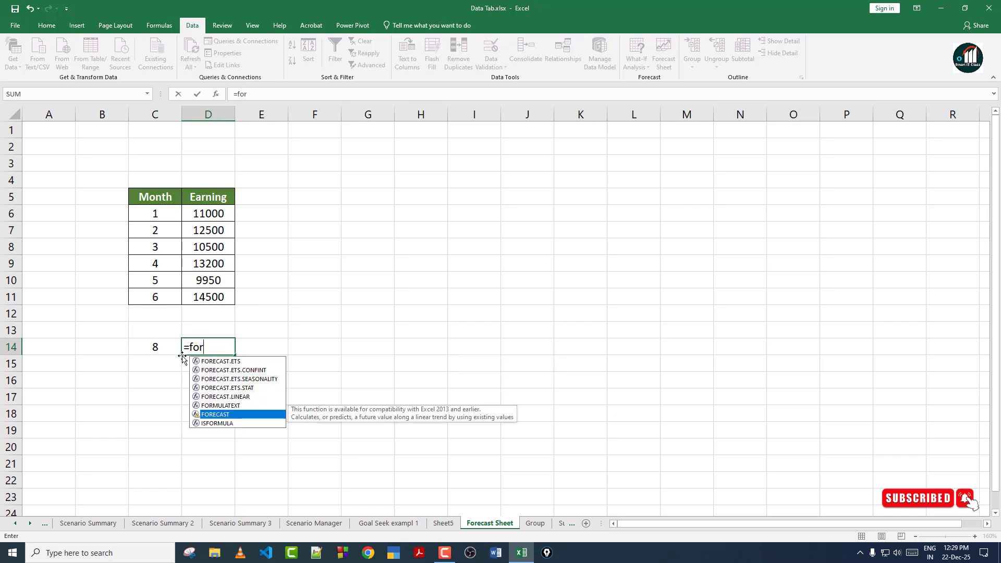
pyautogui.press('Tab')
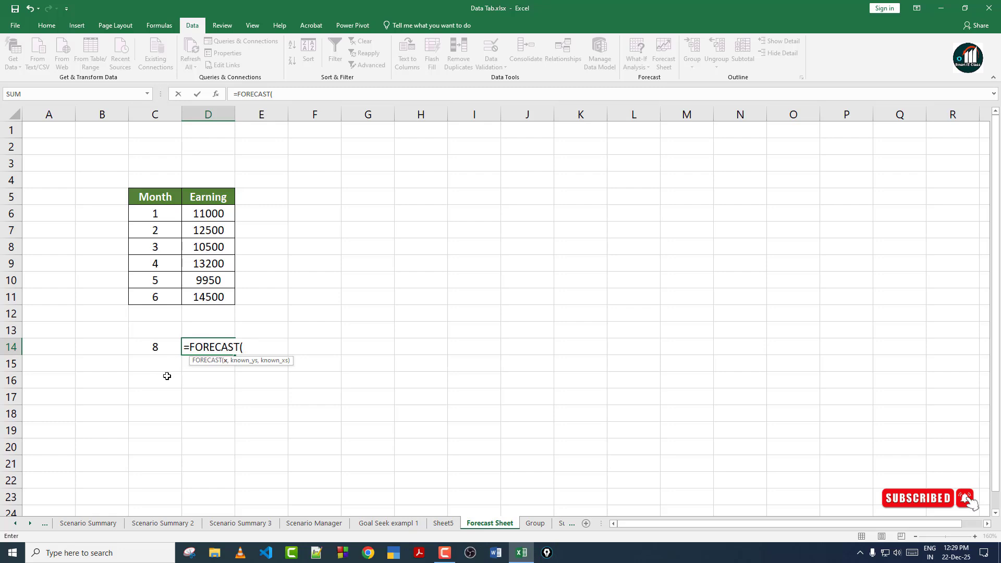
pyautogui.click(156, 348)
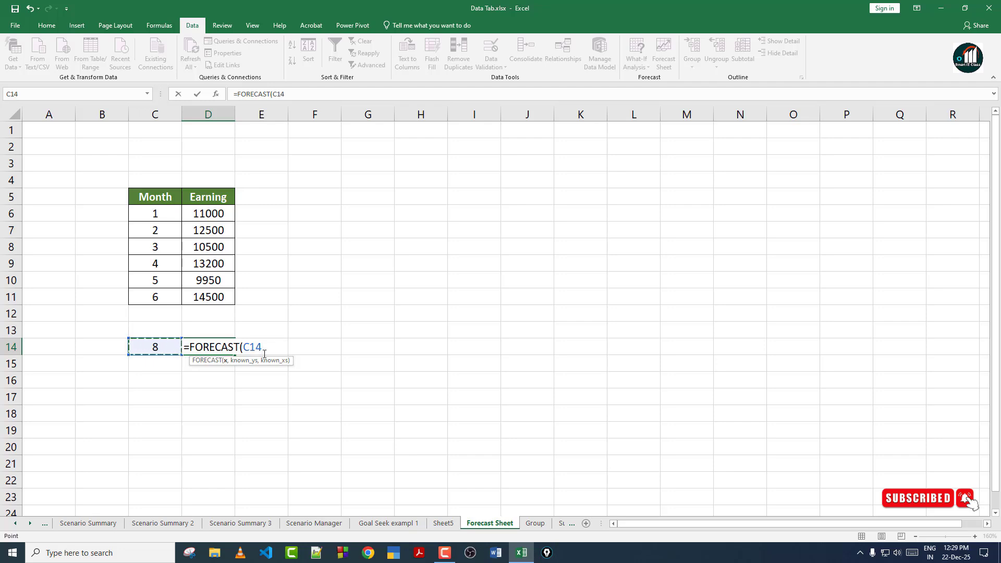
pyautogui.write(',')
pyautogui.moveTo(208, 211); pyautogui.dragTo(220, 290)
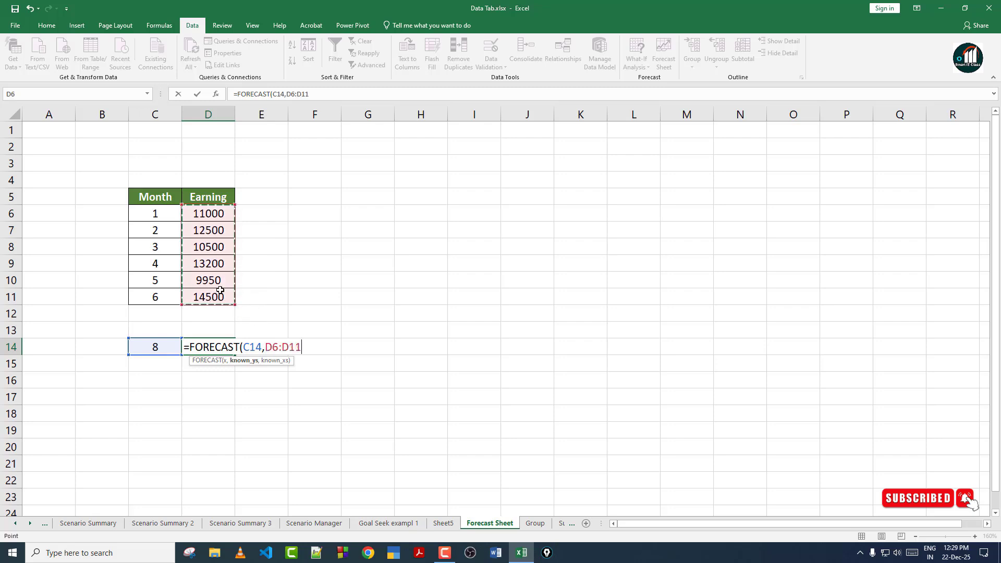
pyautogui.write(',')
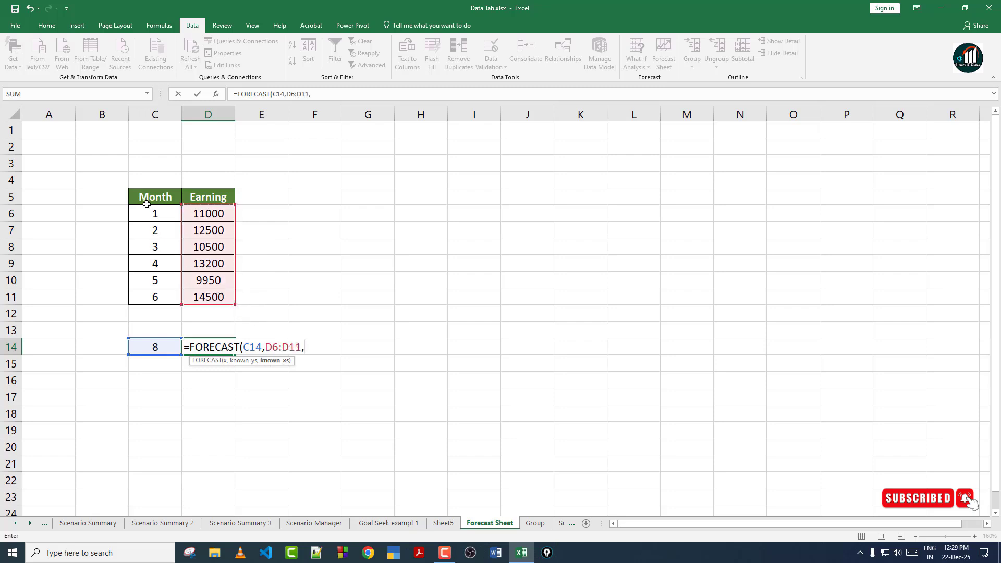
pyautogui.moveTo(151, 211); pyautogui.dragTo(156, 297)
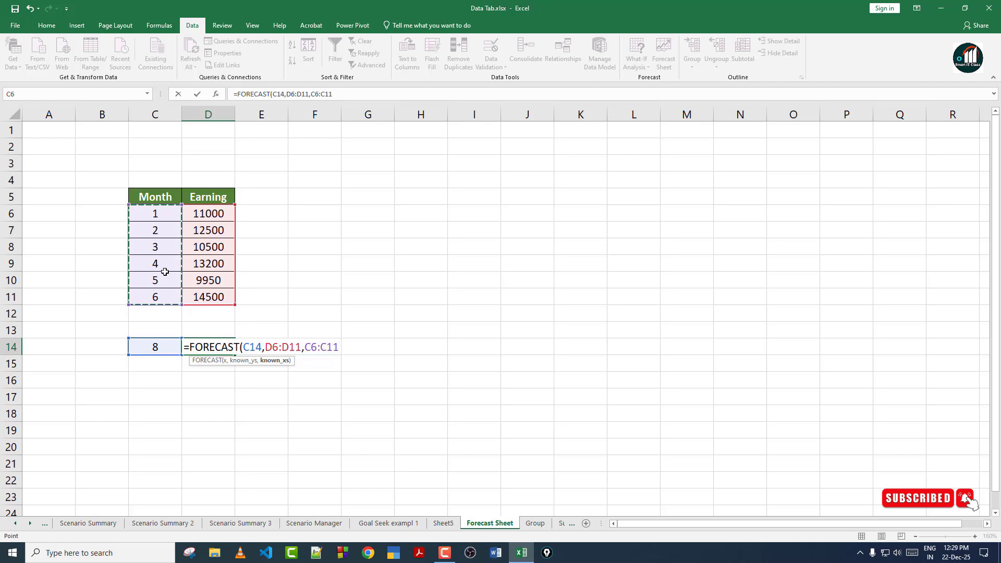
pyautogui.write(')')
pyautogui.press('Return')
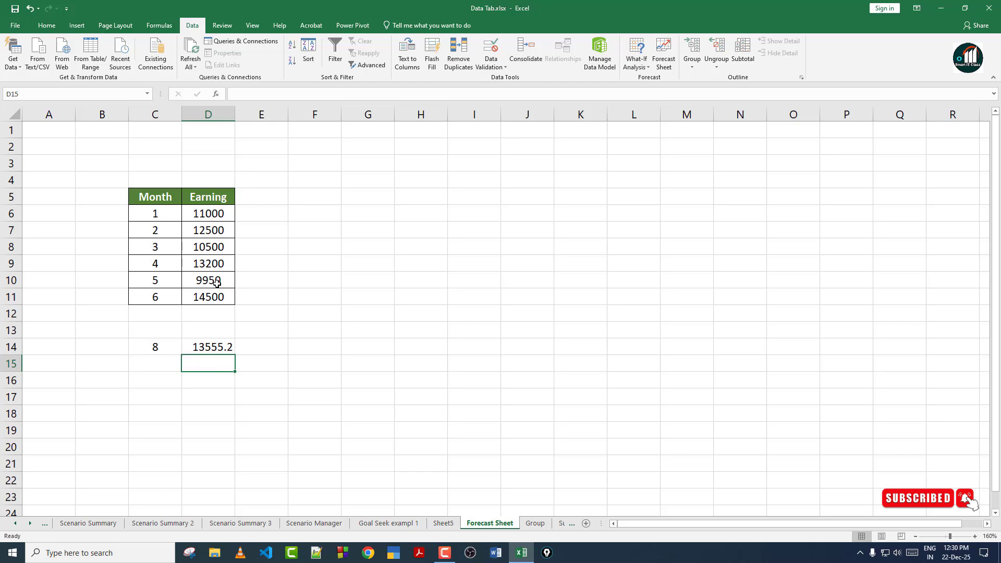
# Set the forecast month in C14 to 10.
pyautogui.click(163, 346)
pyautogui.write('10')
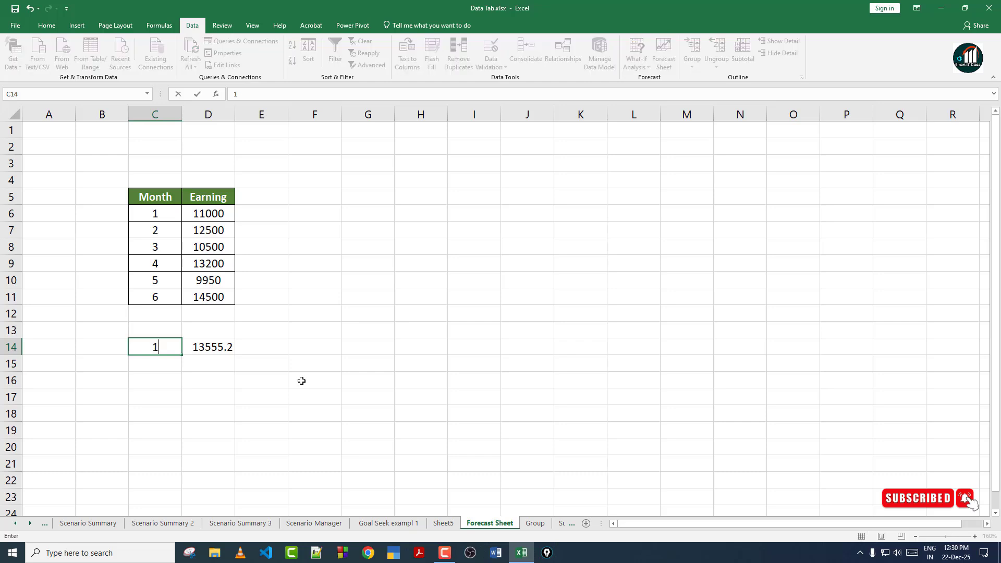
pyautogui.press('Return')
# Set the forecast month in C14 to 15.
pyautogui.click(155, 347)
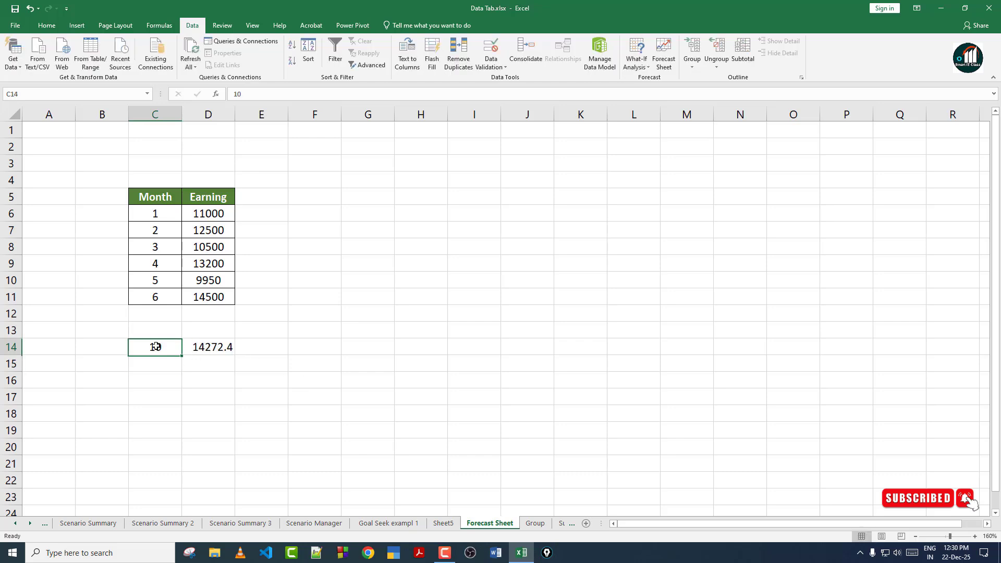
pyautogui.write('15')
pyautogui.press('Return')
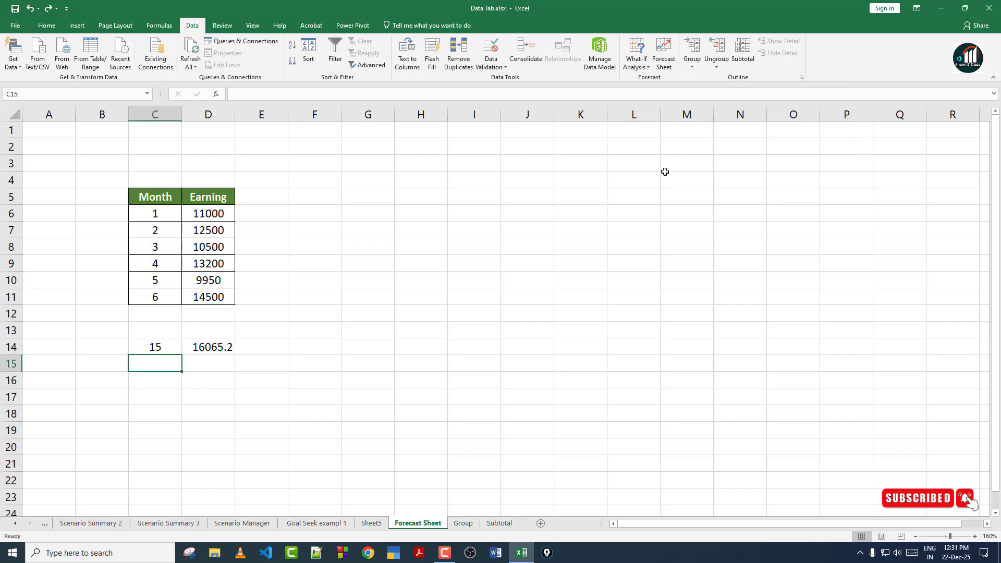
# Switch to the Group worksheet and look through the student records along the ID No. column.
pyautogui.click(463, 523)
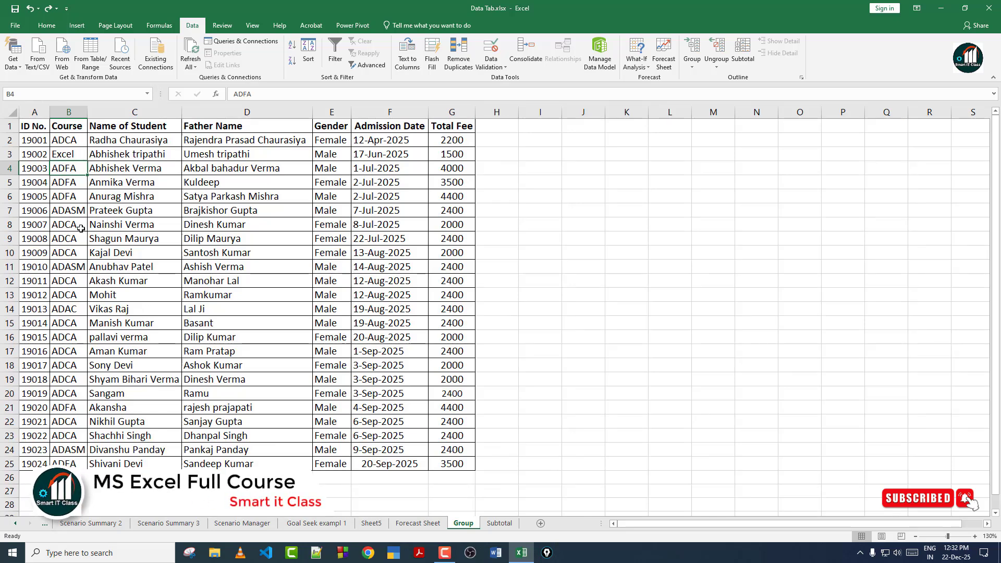
pyautogui.click(40, 140)
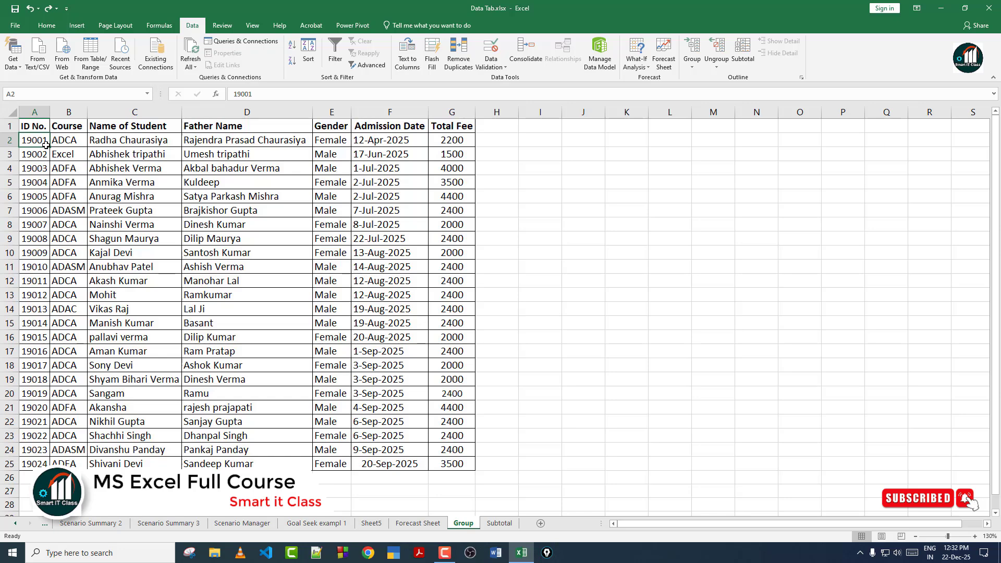
pyautogui.click(42, 195)
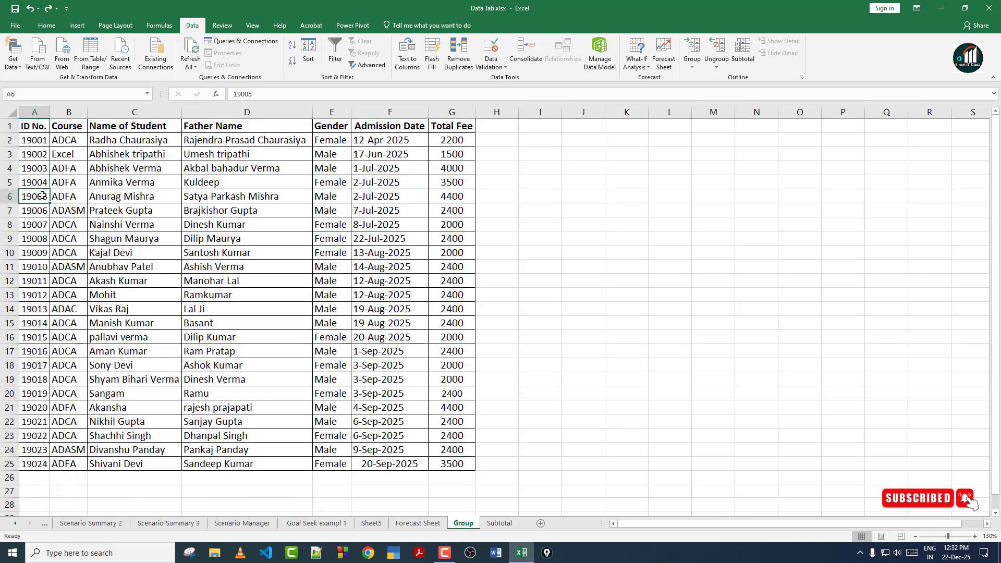
pyautogui.click(45, 280)
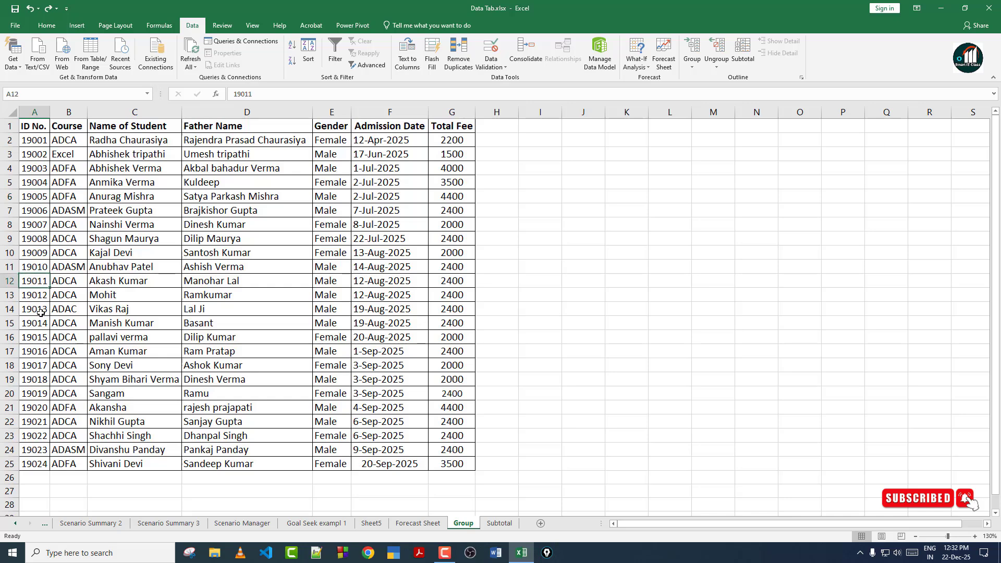
pyautogui.click(43, 367)
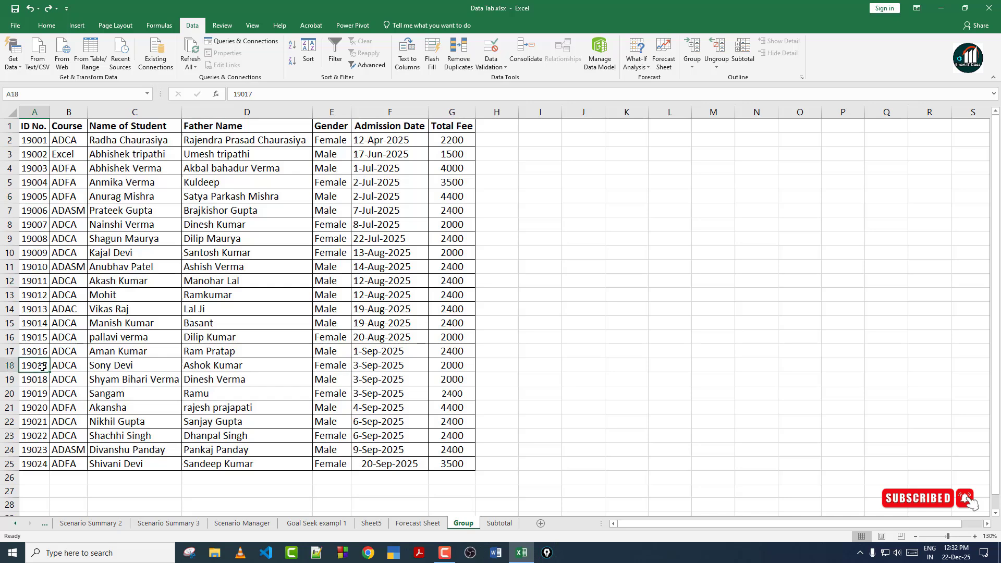
pyautogui.click(43, 412)
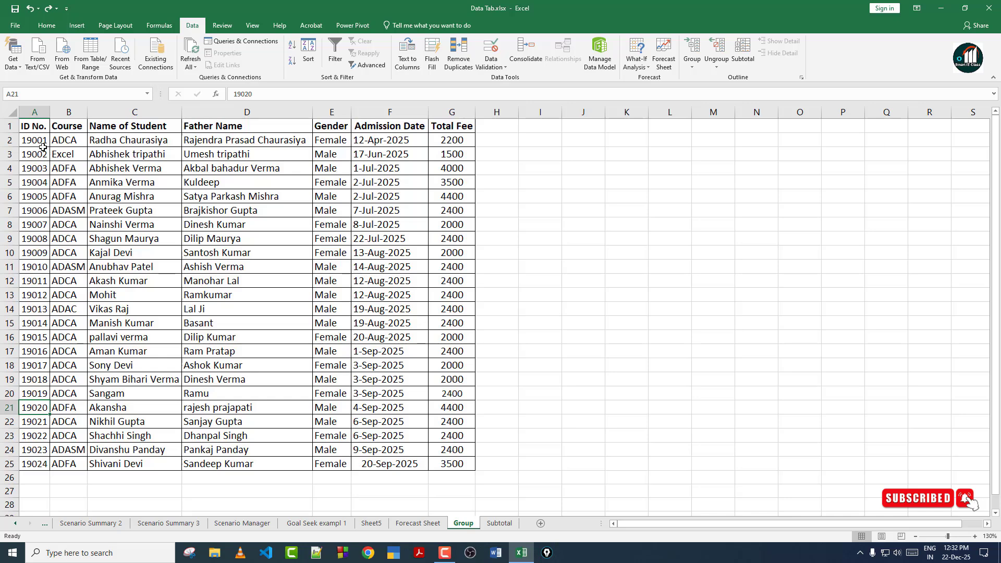
# Group the student records in A2:A6 by rows.
pyautogui.moveTo(38, 148); pyautogui.dragTo(43, 198)
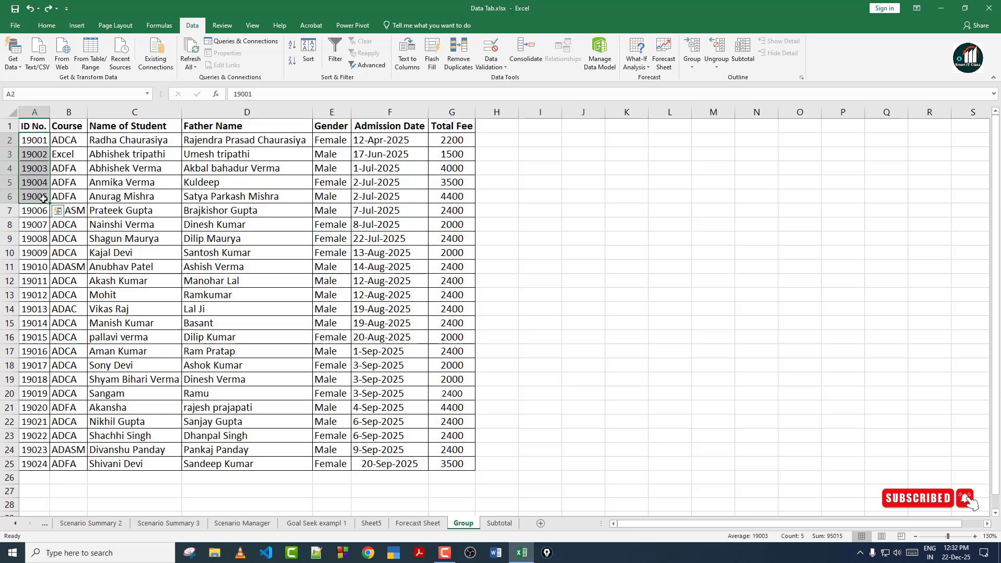
pyautogui.click(695, 53)
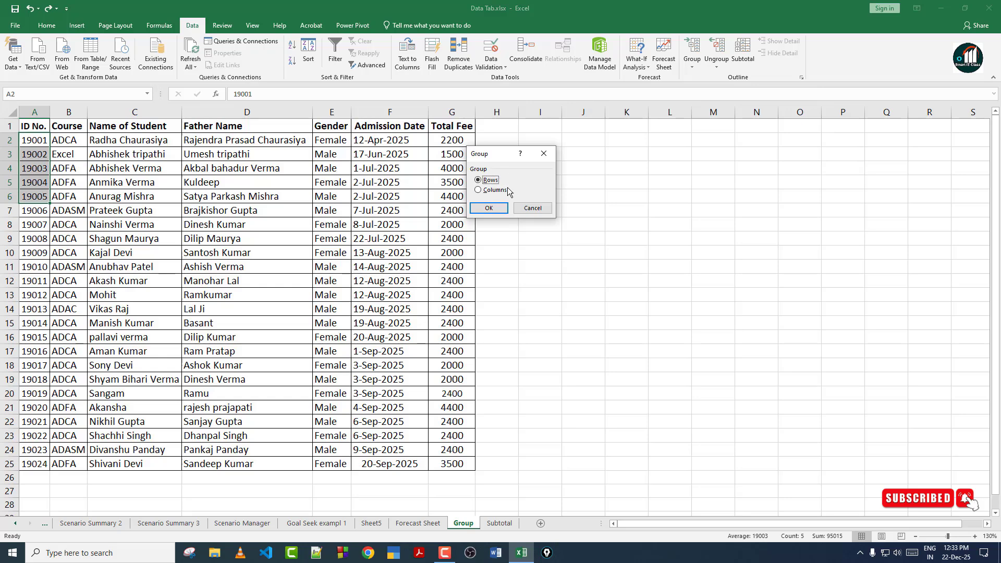
pyautogui.click(489, 208)
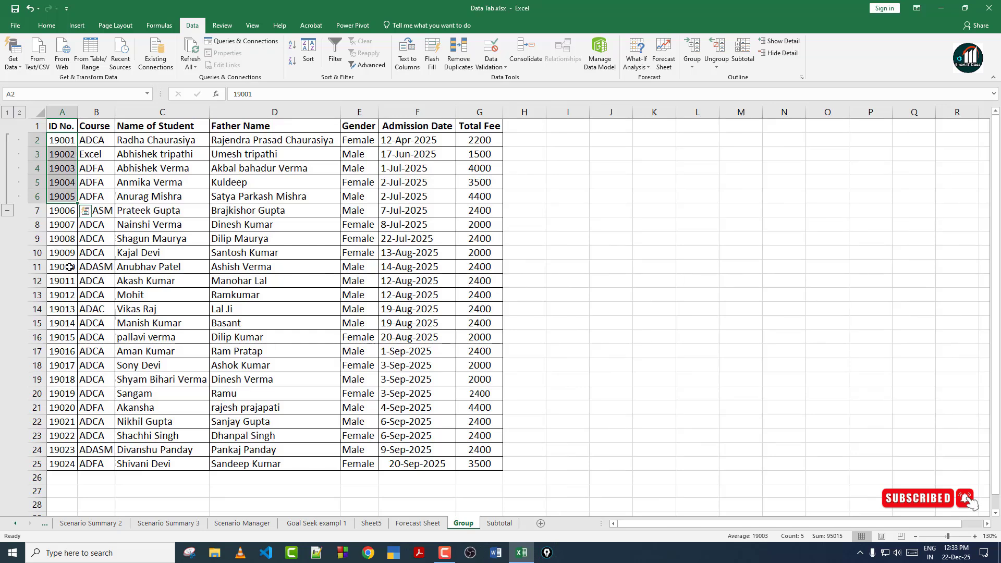
# Group the student records in A11:A16 by rows, and collapse the group covering rows 2 to 6.
pyautogui.moveTo(69, 267); pyautogui.dragTo(65, 338)
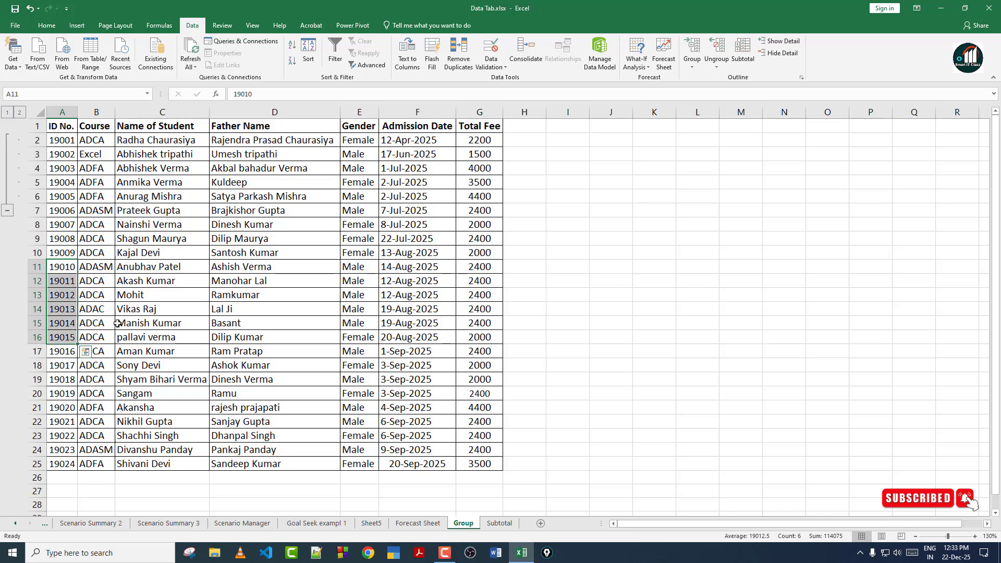
pyautogui.click(692, 48)
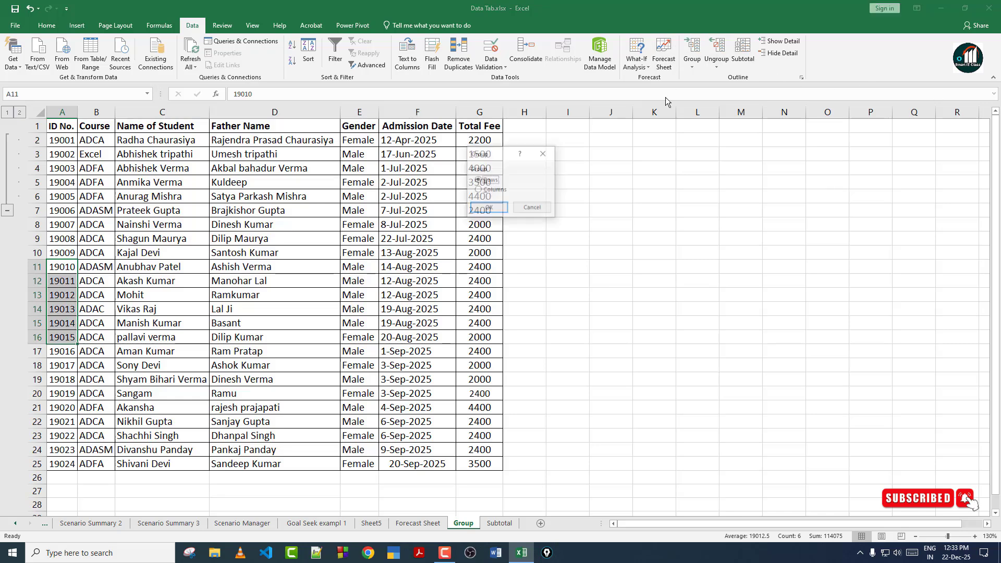
pyautogui.click(489, 208)
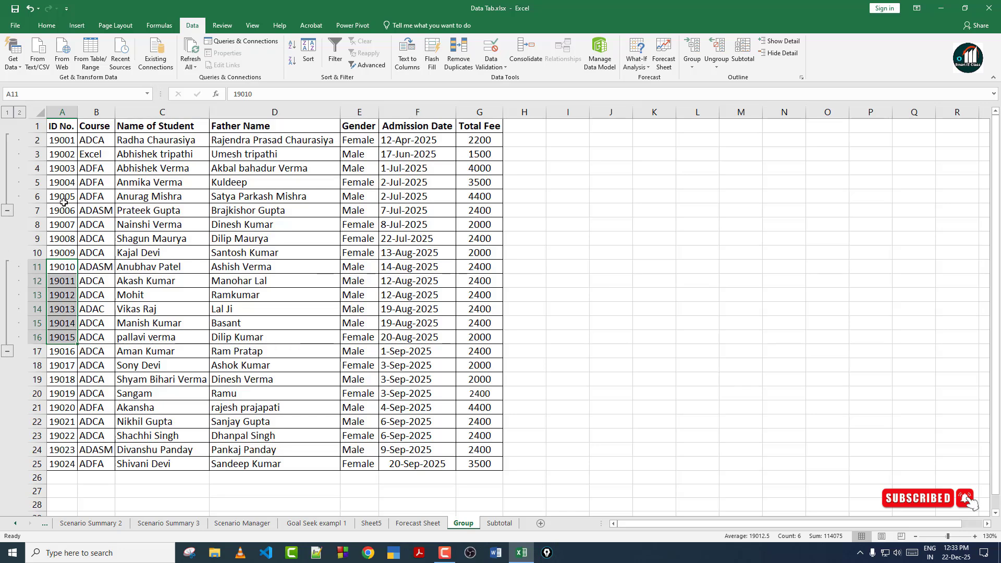
pyautogui.click(8, 212)
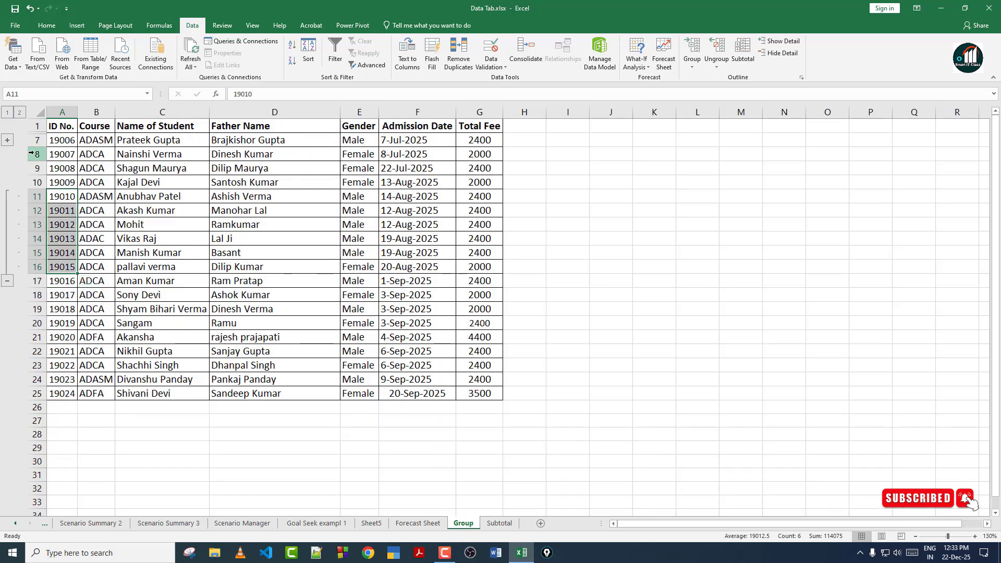
# Expand the collapsed group of rows 2 to 6, and collapse and re-expand the group of rows 11 to 16.
pyautogui.click(7, 258)
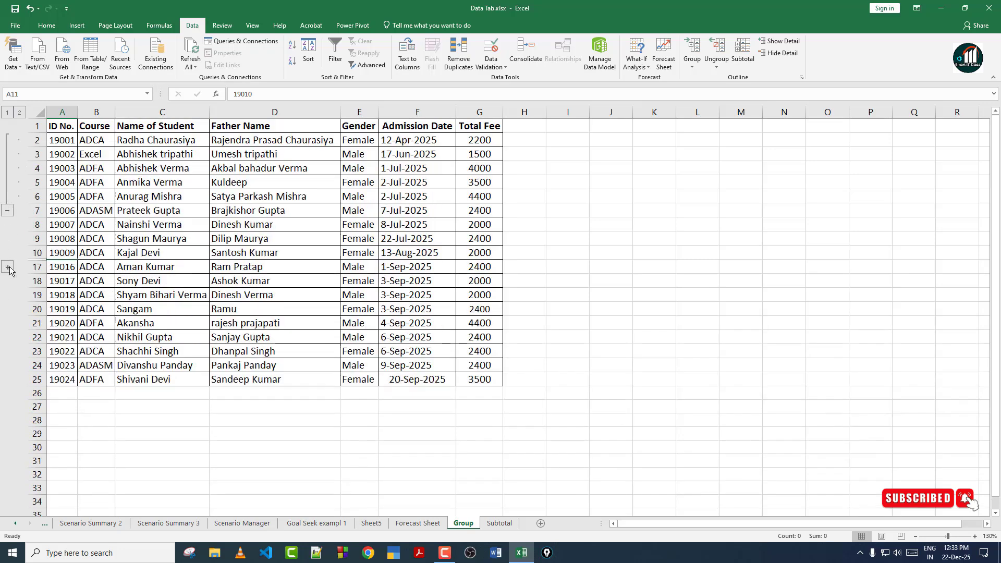
pyautogui.click(7, 266)
# Hide and show the detail of the group of rows 2 to 6, and do the same for rows 11 to 16.
pyautogui.click(75, 196)
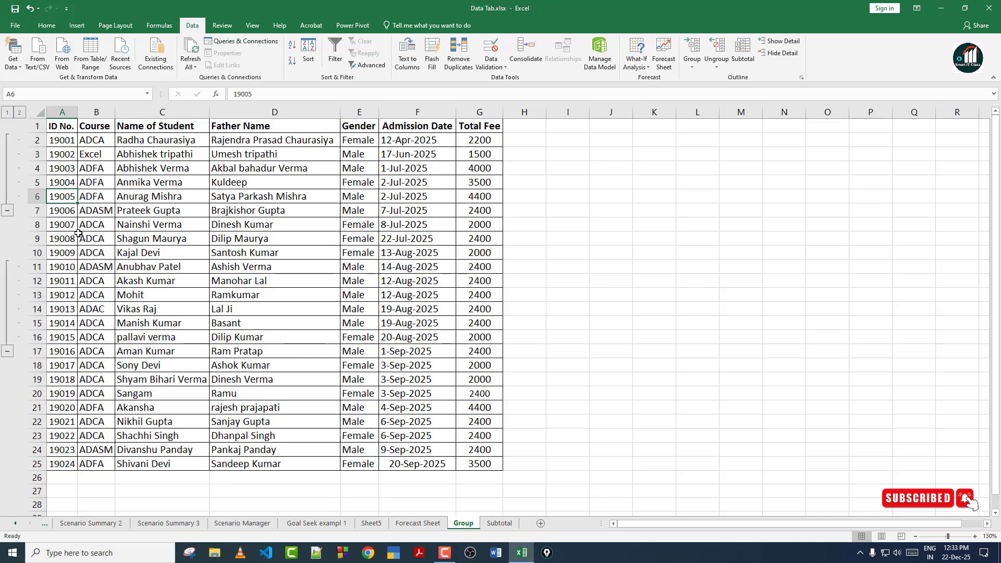
pyautogui.click(780, 59)
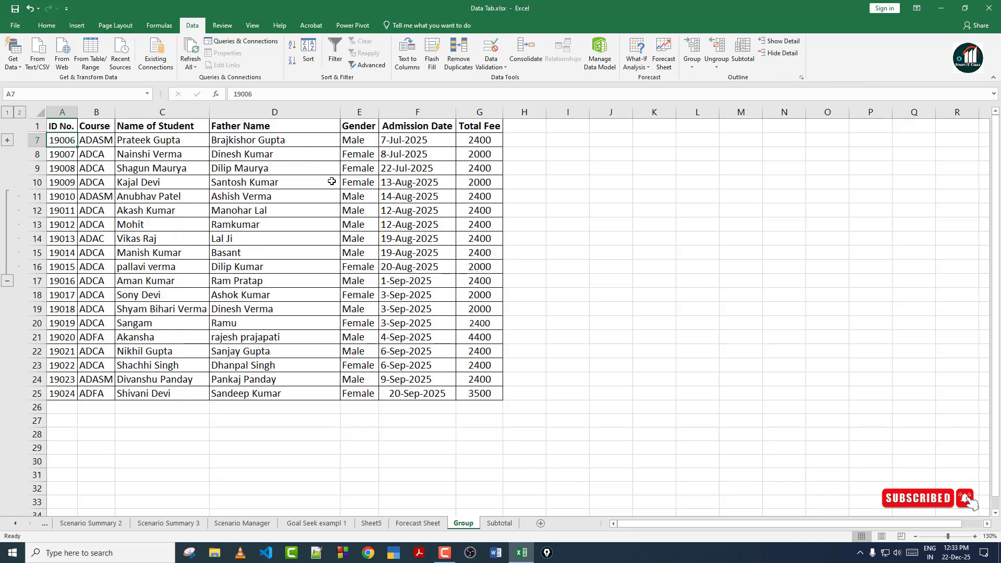
pyautogui.click(794, 42)
pyautogui.click(63, 350)
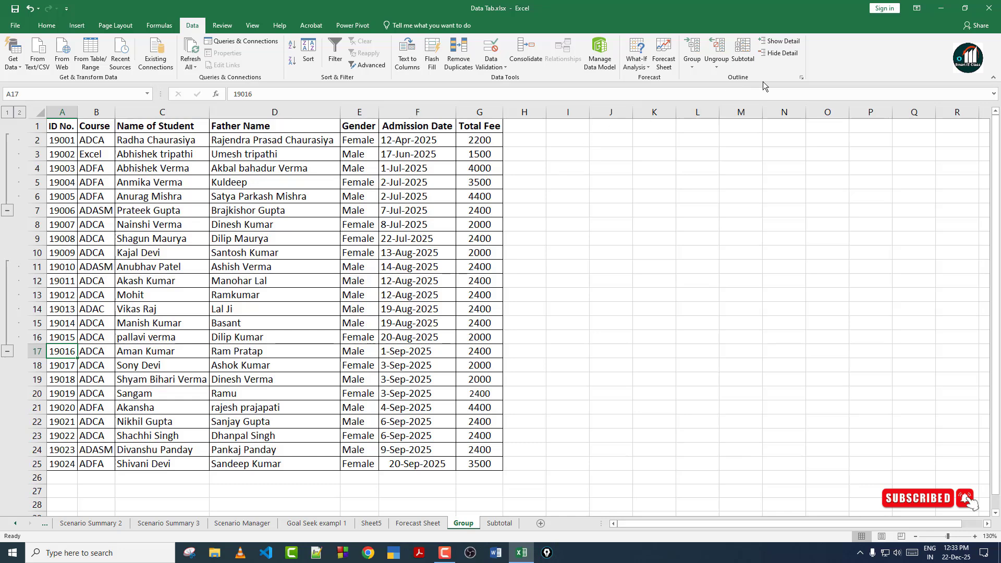
pyautogui.click(787, 54)
pyautogui.click(786, 42)
# Ungroup the student records in A2:A6 by rows.
pyautogui.moveTo(58, 142); pyautogui.dragTo(61, 194)
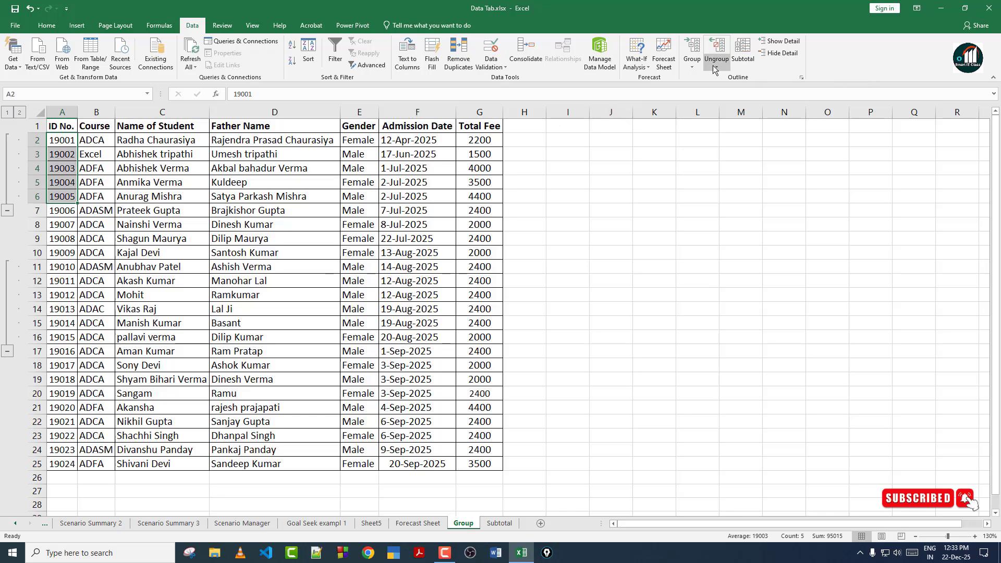
pyautogui.click(724, 50)
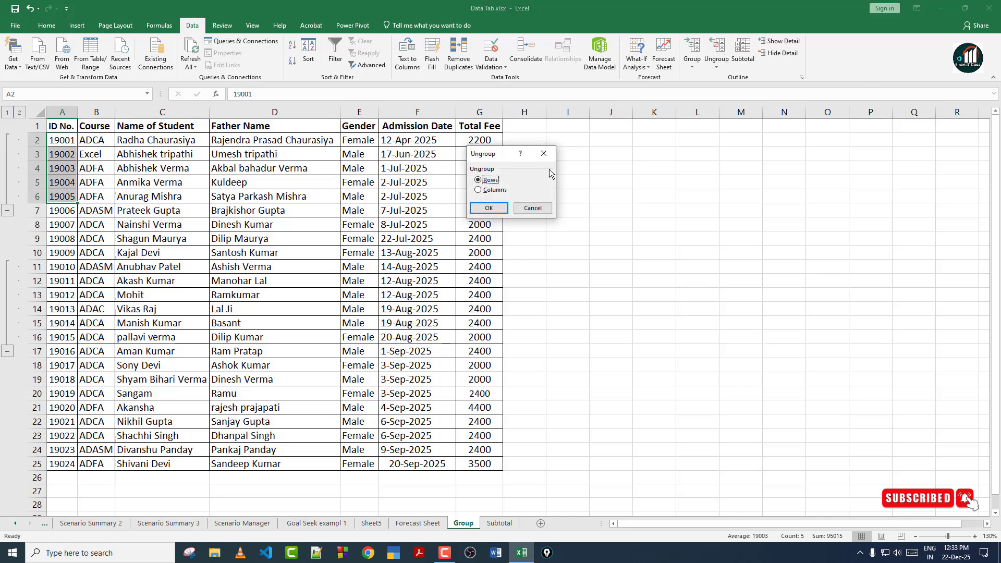
pyautogui.click(487, 208)
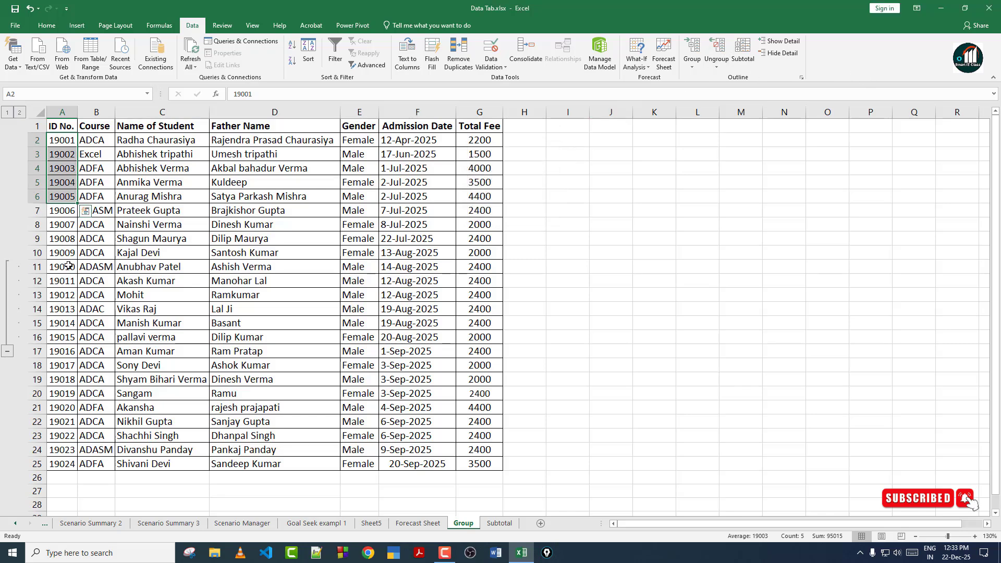
# Ungroup the student records in A11:A17 by rows.
pyautogui.moveTo(69, 266); pyautogui.dragTo(77, 351)
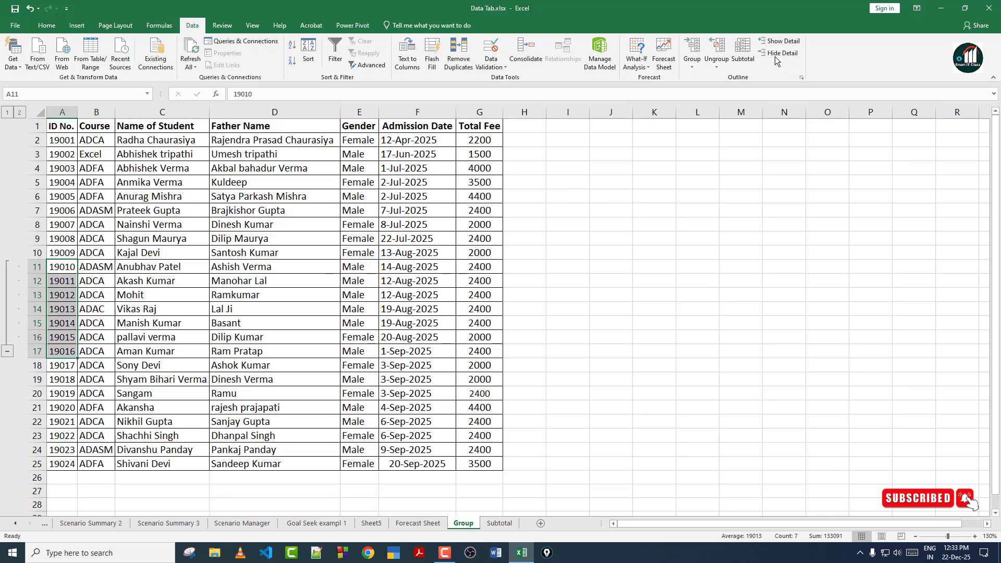
pyautogui.click(717, 49)
pyautogui.click(498, 207)
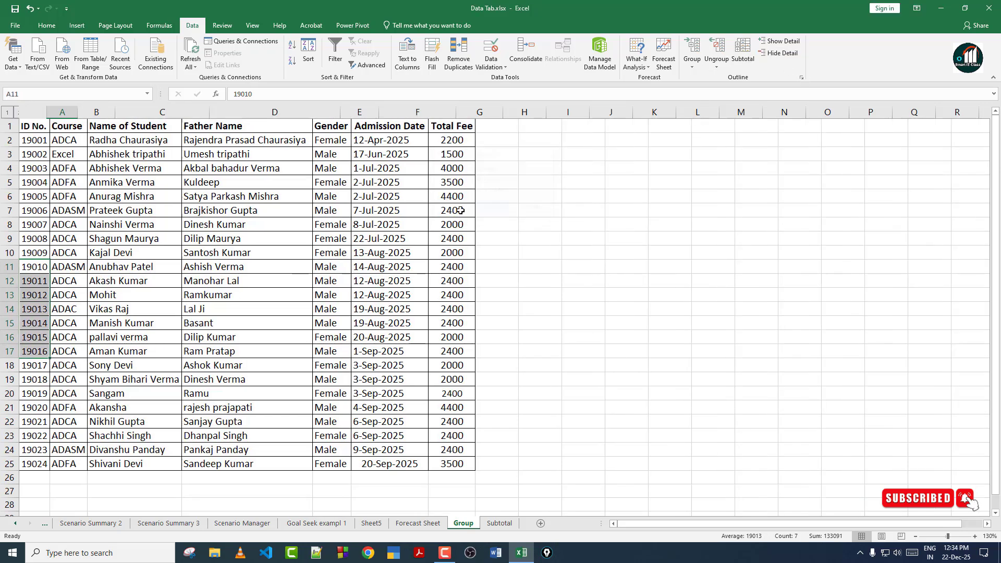
pyautogui.click(245, 265)
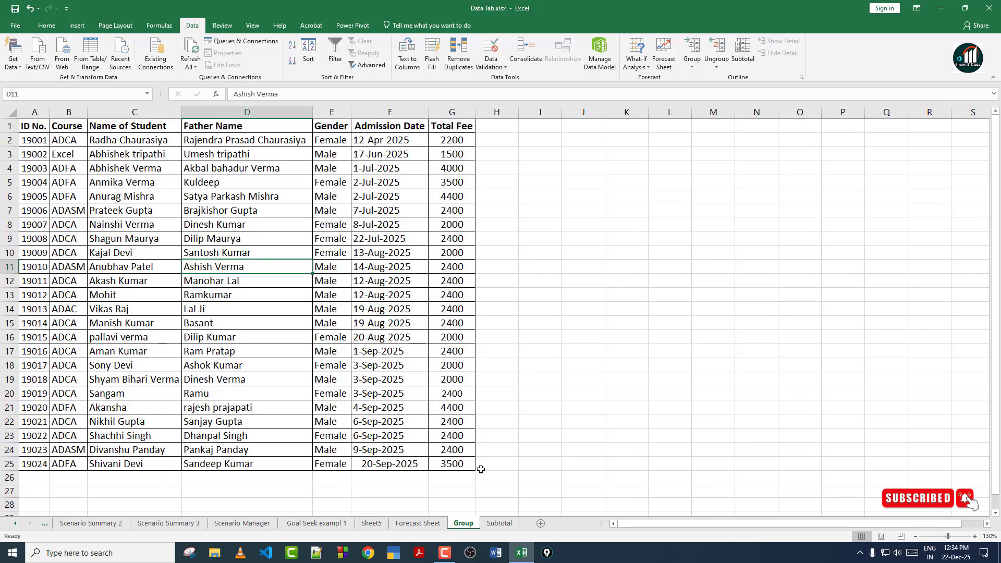
# Switch to the Subtotal worksheet and group the ADASM course entries in B2:B4 by rows.
pyautogui.click(499, 524)
pyautogui.click(95, 234)
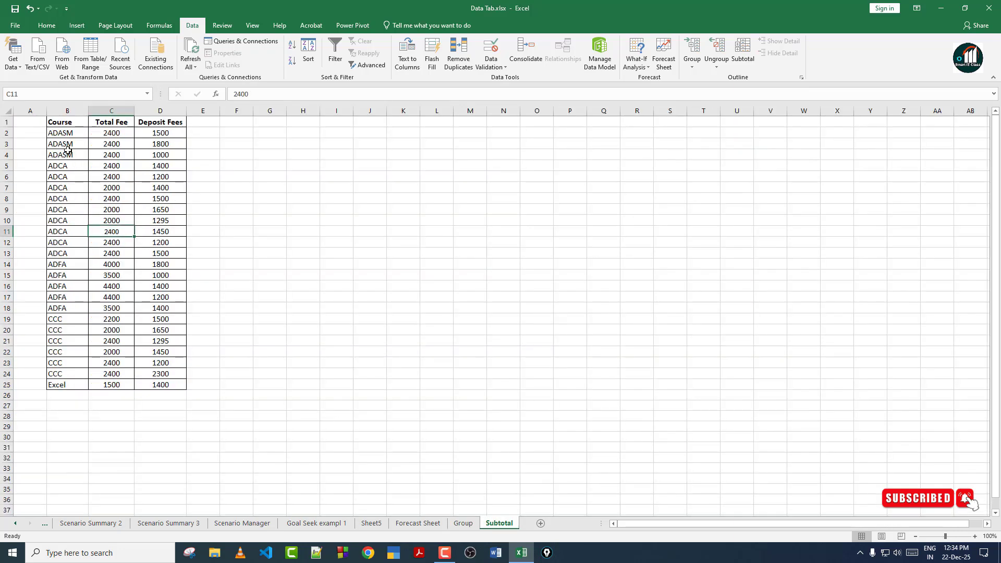
pyautogui.moveTo(71, 135); pyautogui.dragTo(72, 155)
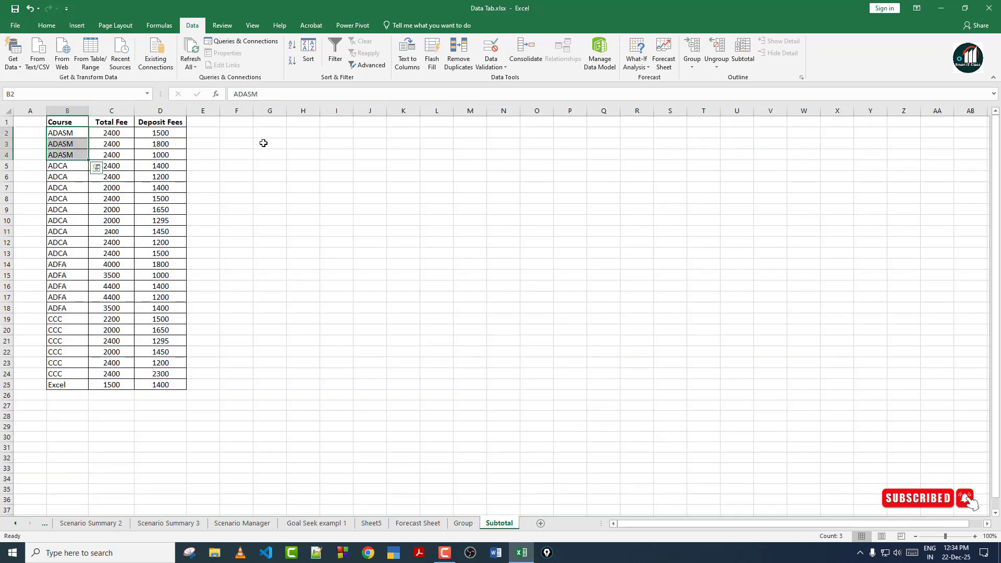
pyautogui.click(692, 49)
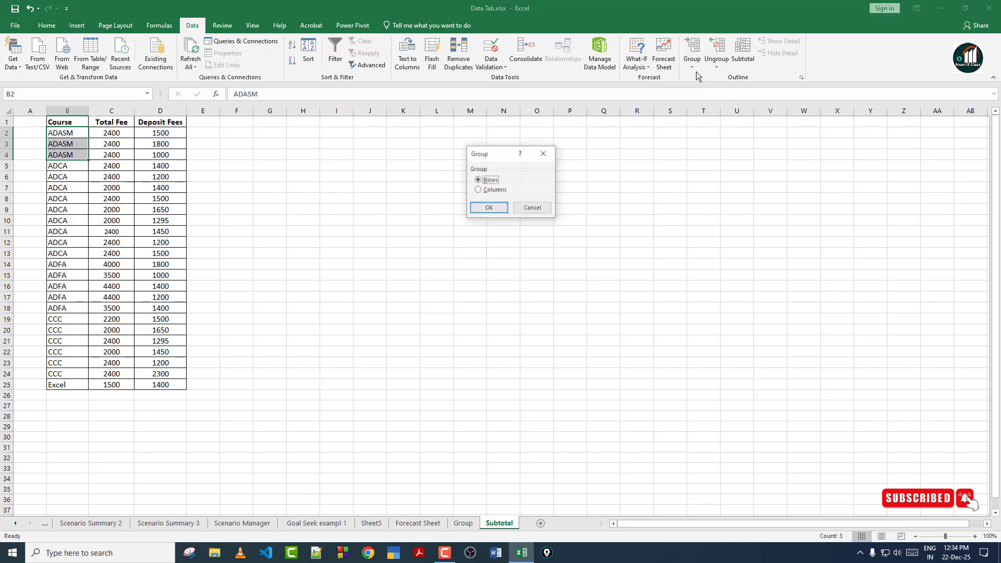
pyautogui.click(489, 209)
# Group the ADCA course entries in B5:B13 by rows, and ungroup them again.
pyautogui.moveTo(90, 171); pyautogui.dragTo(106, 253)
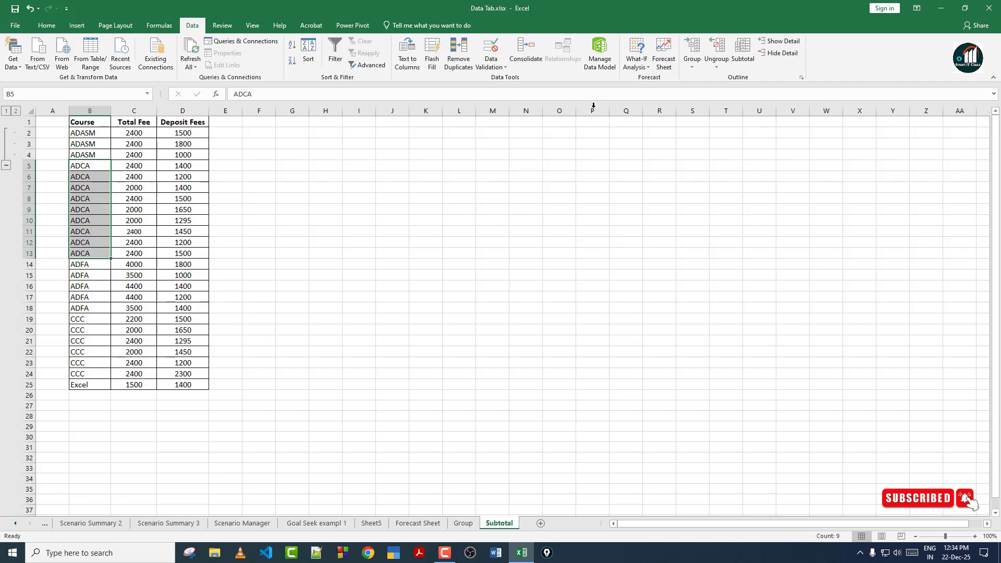
pyautogui.click(692, 49)
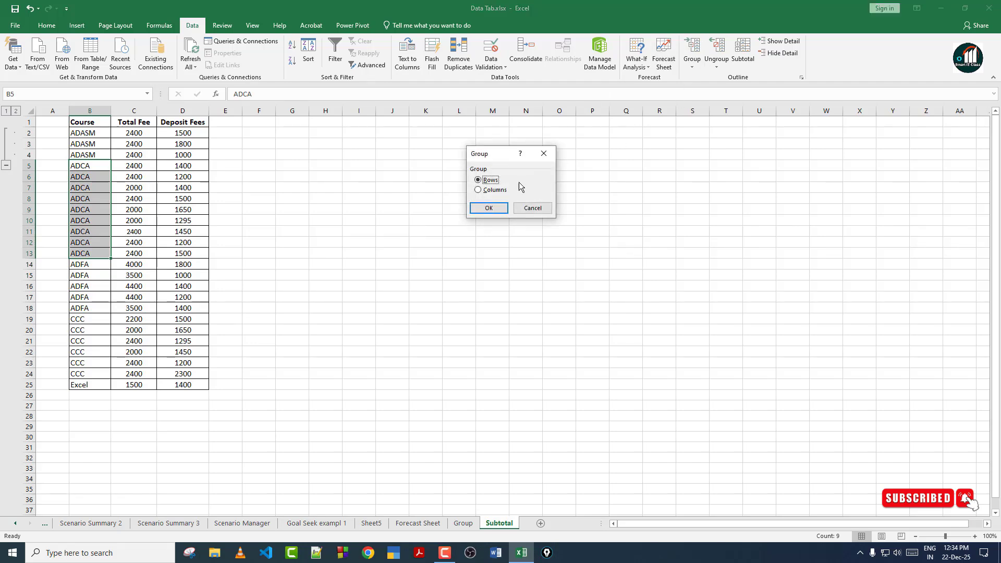
pyautogui.click(489, 208)
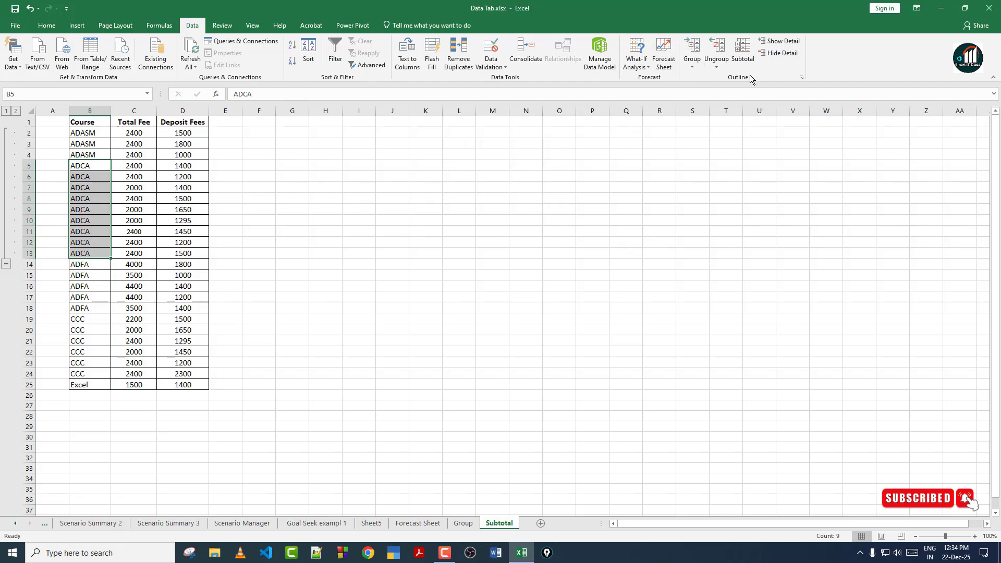
pyautogui.click(716, 50)
pyautogui.click(486, 209)
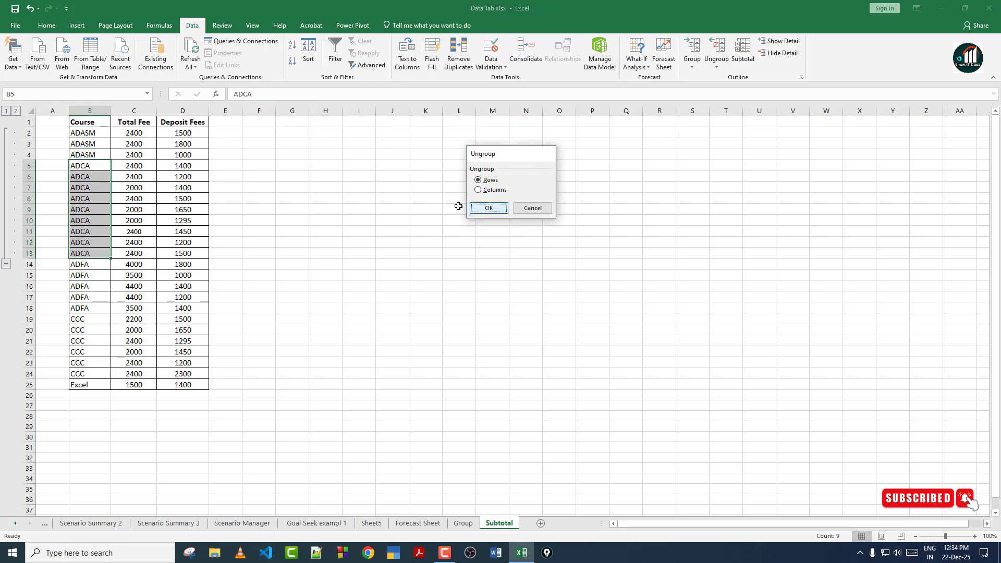
# Ungroup the ADASM course entries in B2:B4 by rows.
pyautogui.moveTo(86, 124); pyautogui.dragTo(89, 155)
pyautogui.click(86, 155)
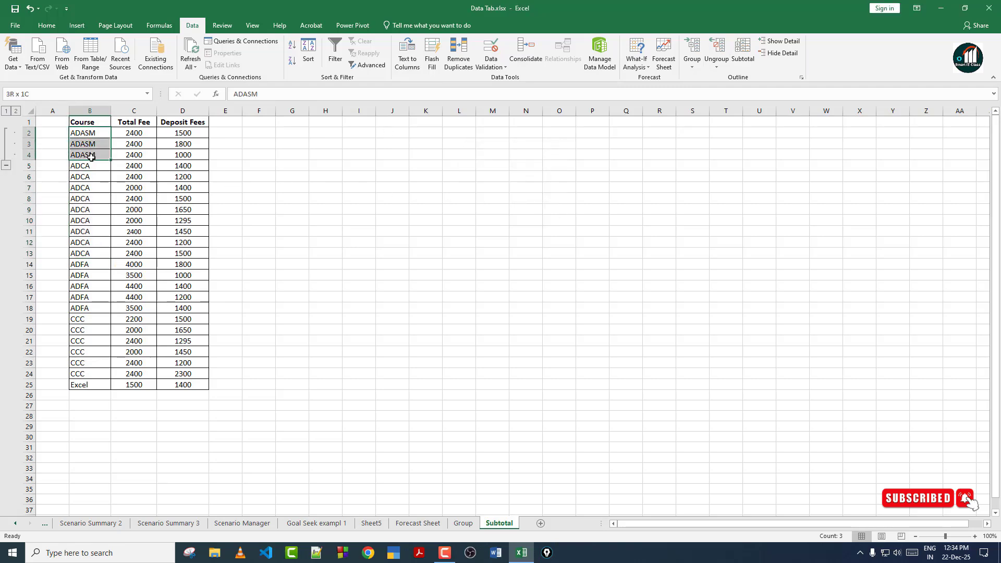
pyautogui.click(716, 50)
pyautogui.click(488, 207)
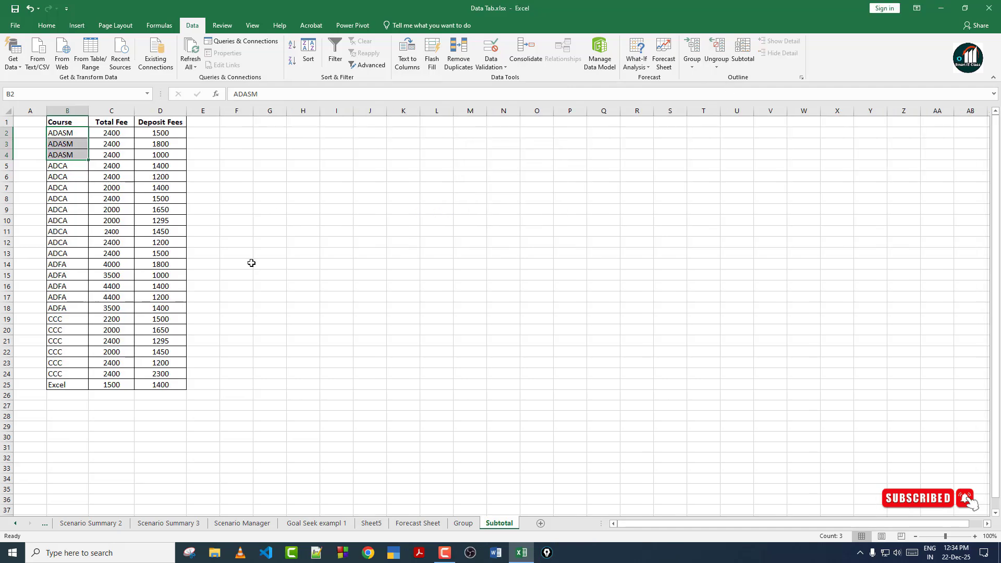
pyautogui.click(69, 207)
pyautogui.click(98, 165)
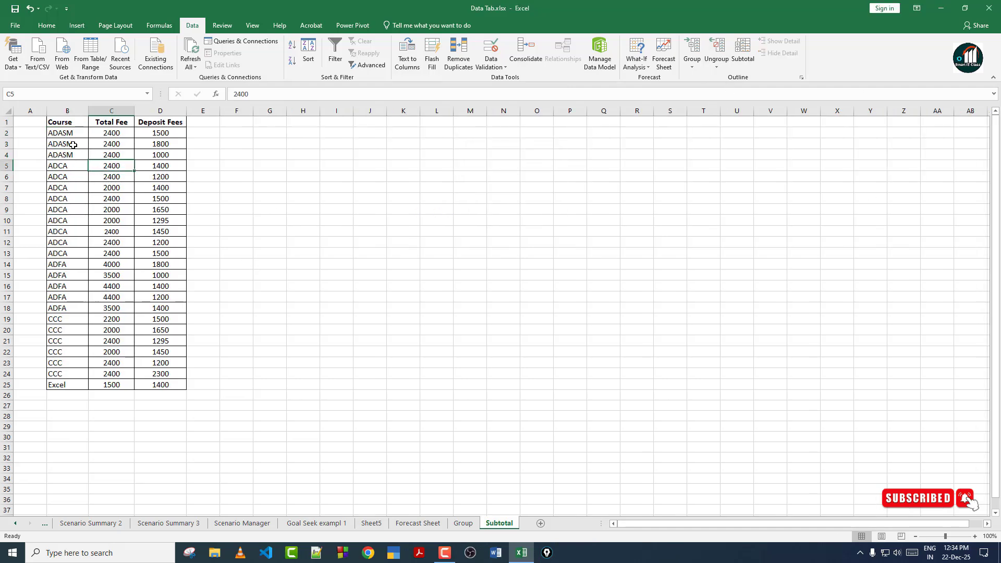
# Group the Course and Total Fee headings in B1:C1 by columns, and collapse and re-expand that column group.
pyautogui.moveTo(61, 121); pyautogui.dragTo(111, 123)
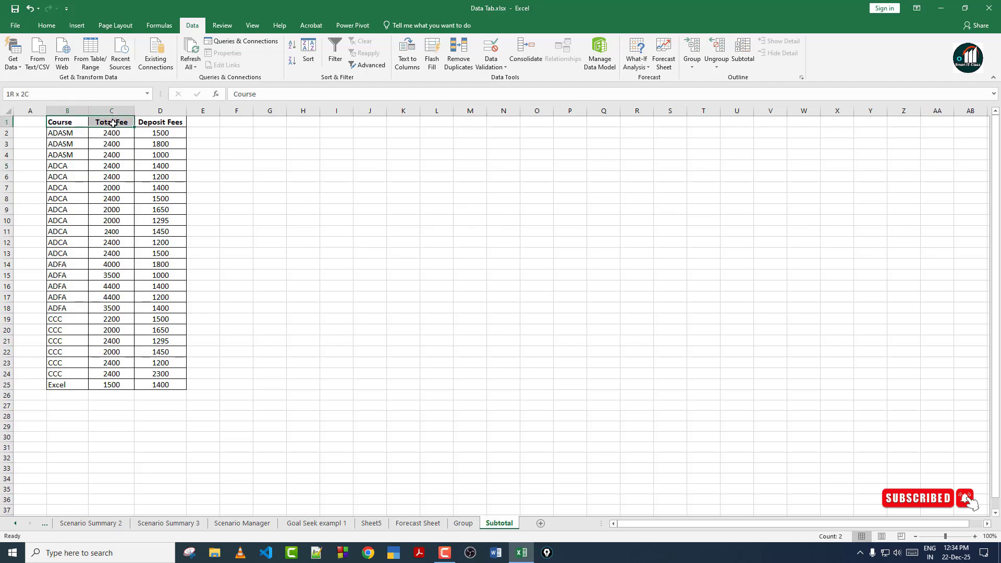
pyautogui.click(692, 52)
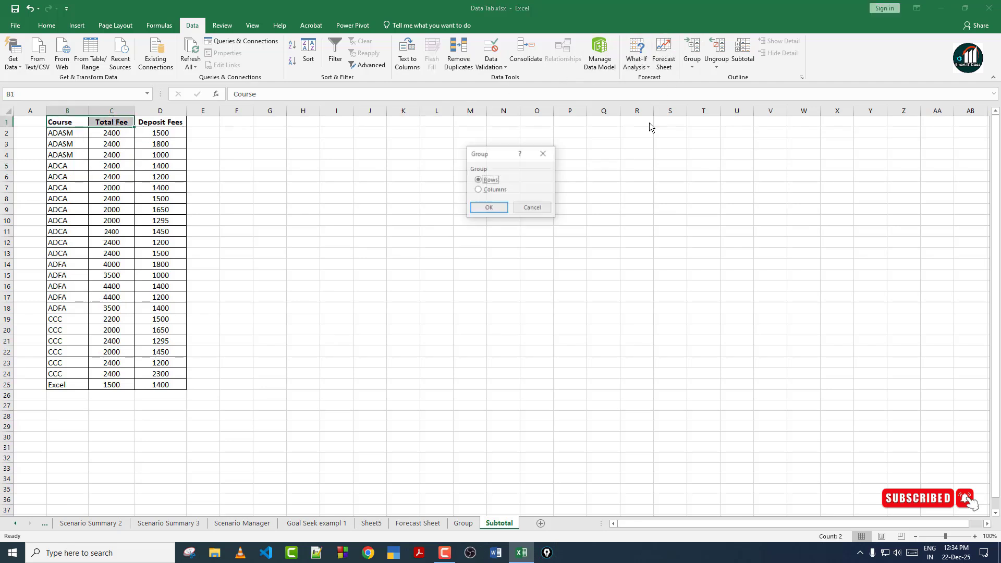
pyautogui.click(480, 191)
pyautogui.click(485, 207)
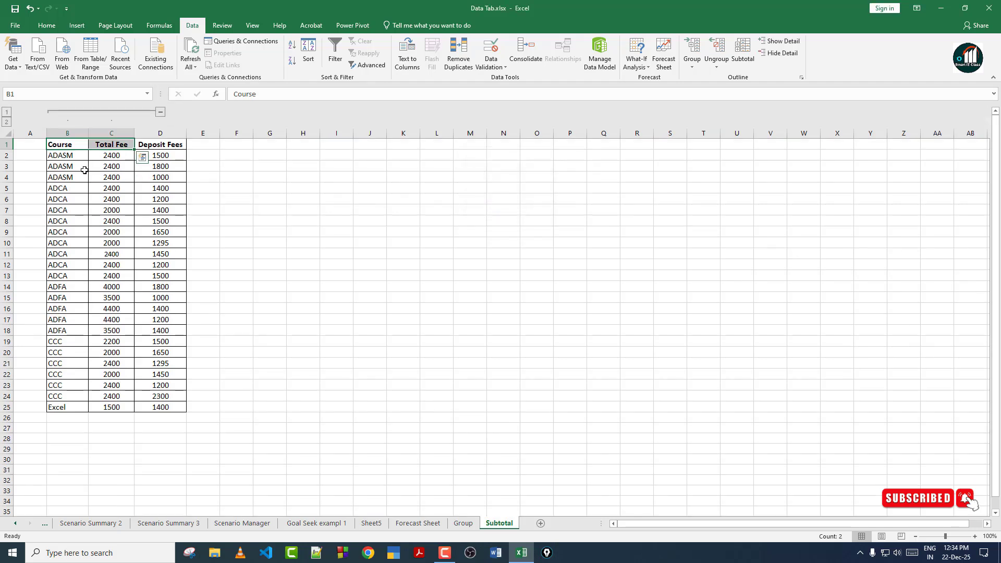
pyautogui.click(66, 166)
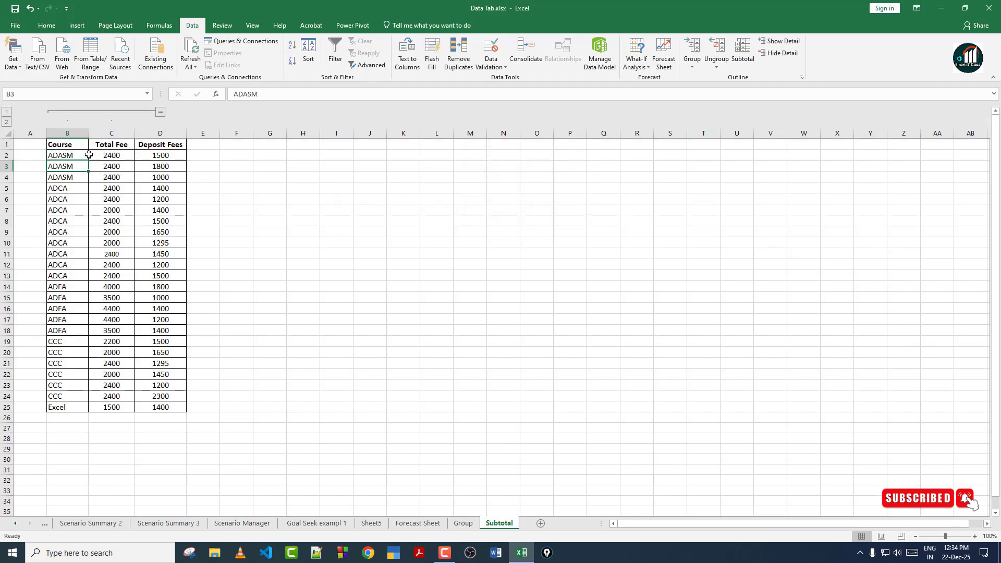
pyautogui.click(160, 112)
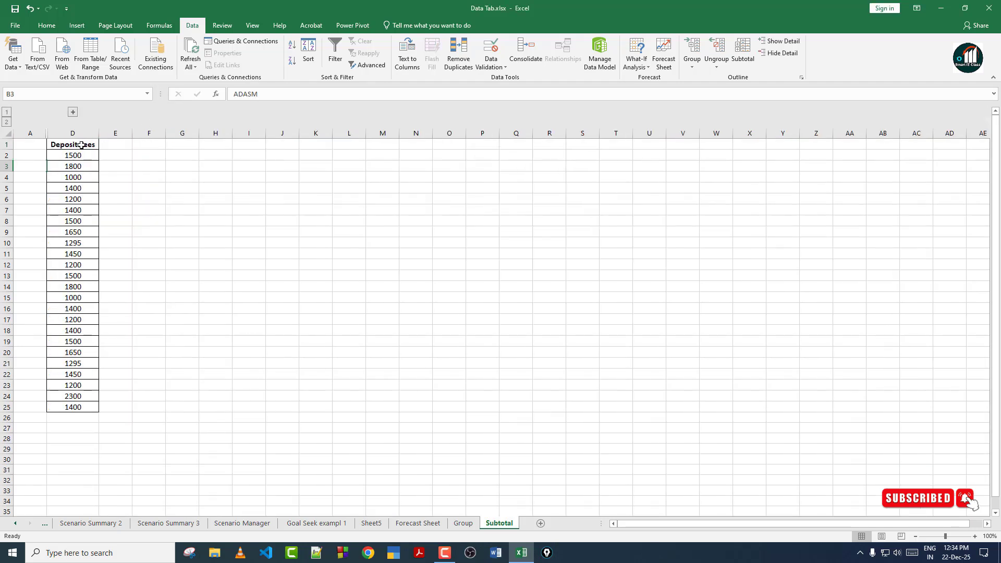
pyautogui.click(73, 113)
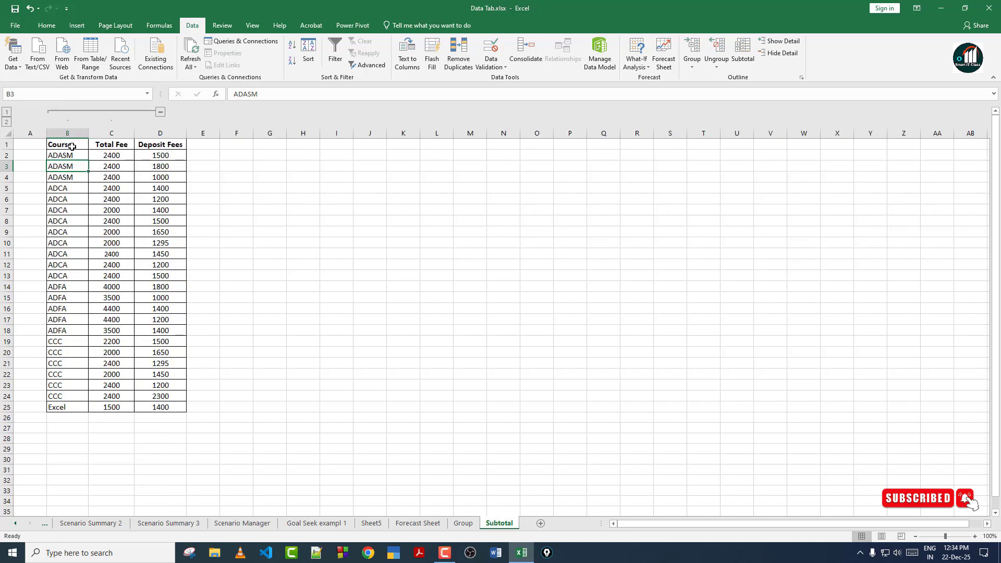
# Ungroup the Course and Total Fee columns using B1:C1.
pyautogui.moveTo(72, 146); pyautogui.dragTo(111, 145)
pyautogui.click(716, 49)
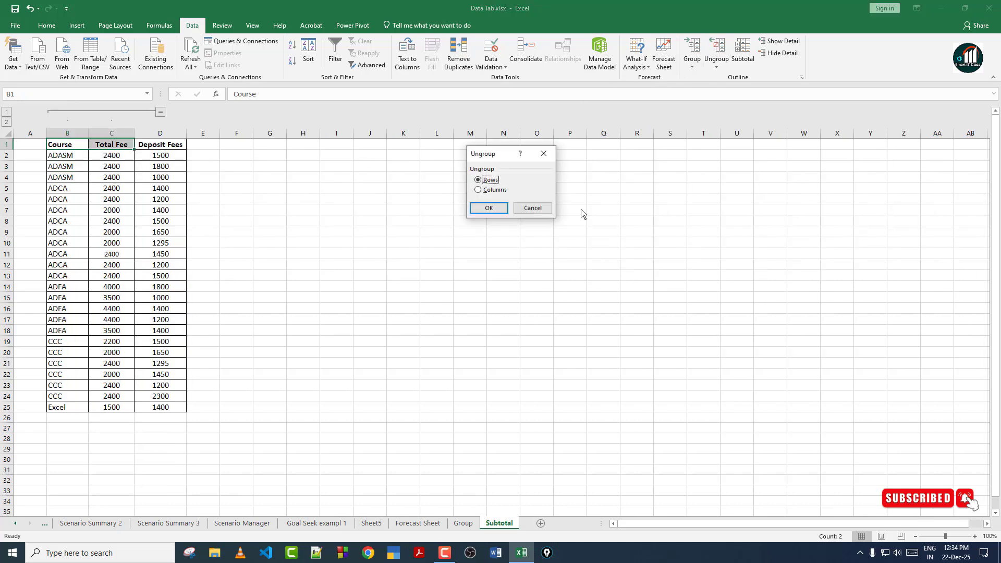
pyautogui.click(490, 190)
pyautogui.click(489, 208)
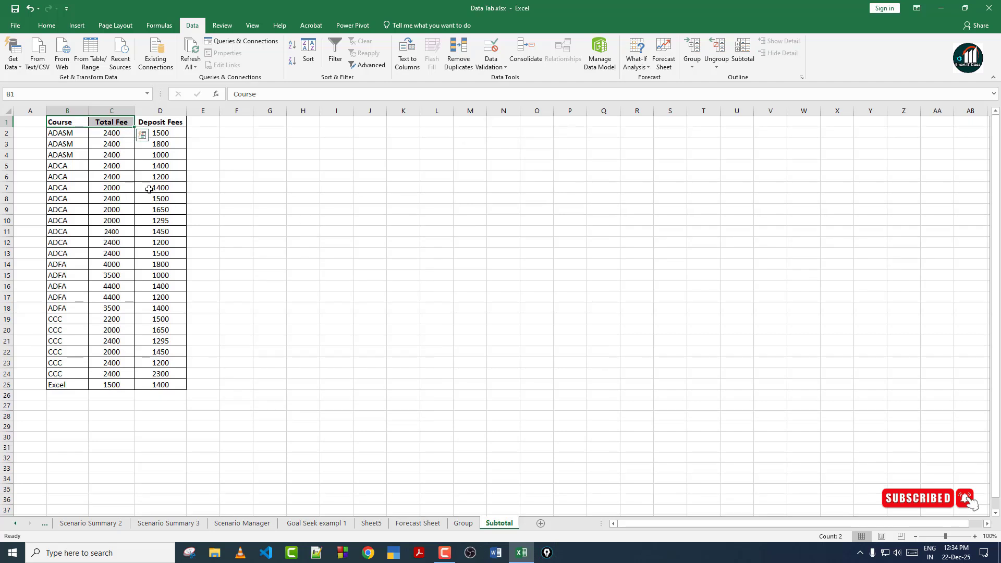
pyautogui.click(149, 188)
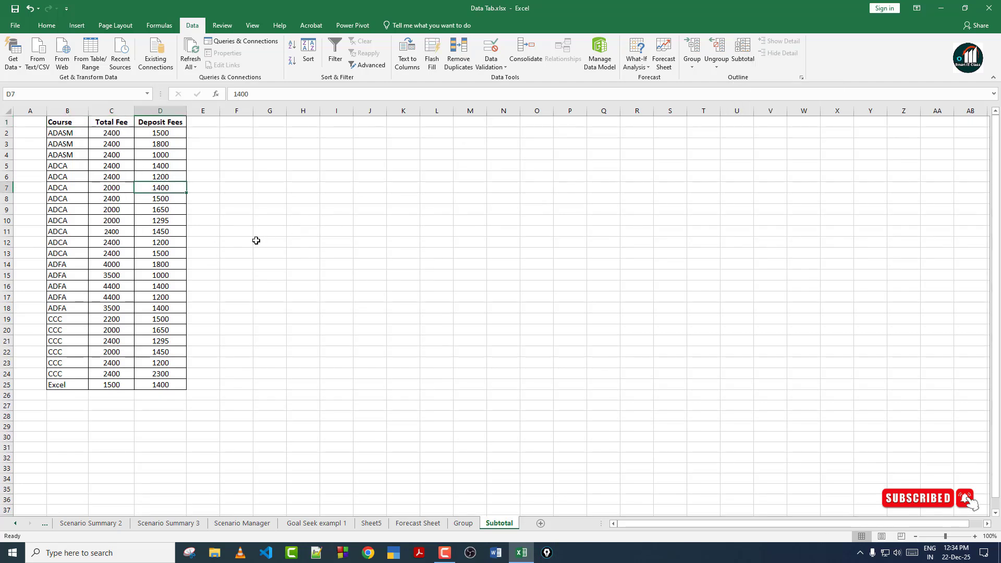
# Add Sum subtotals for Total Fee and Deposit Fees at each change in Course, and autofit column B.
pyautogui.moveTo(70, 134); pyautogui.dragTo(65, 211)
pyautogui.moveTo(65, 266); pyautogui.dragTo(65, 308)
pyautogui.moveTo(64, 331); pyautogui.dragTo(64, 353)
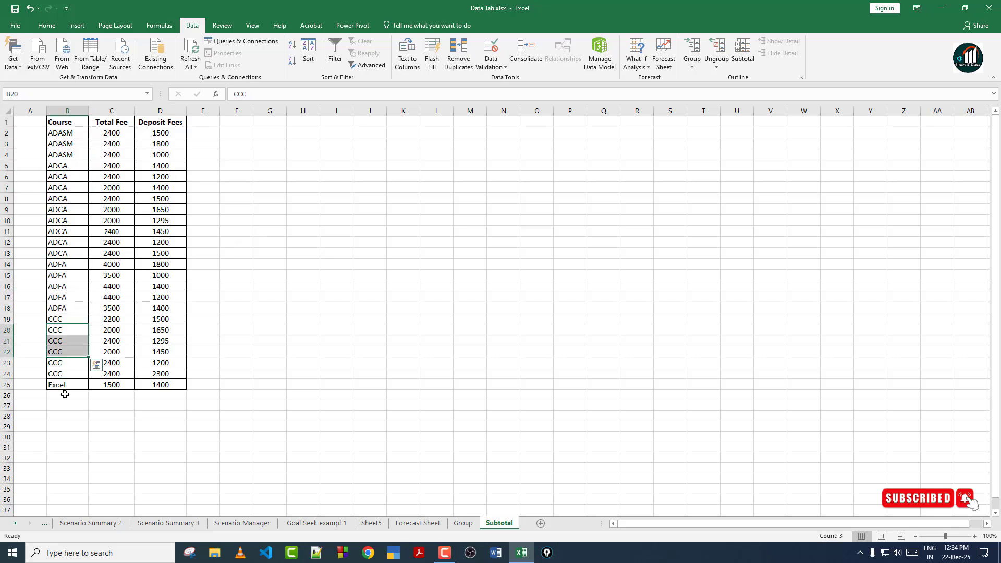
pyautogui.moveTo(92, 188); pyautogui.dragTo(93, 197)
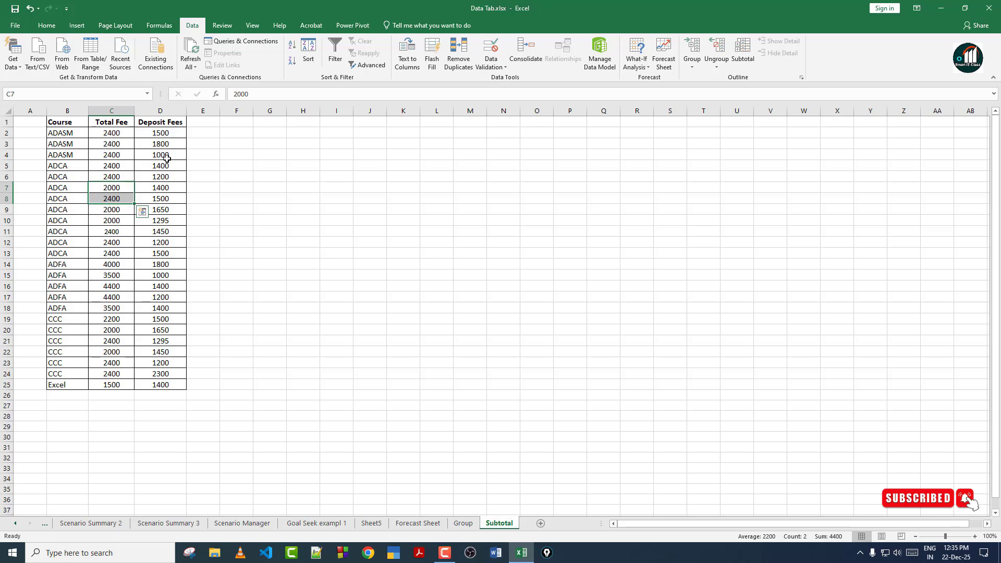
pyautogui.click(56, 154)
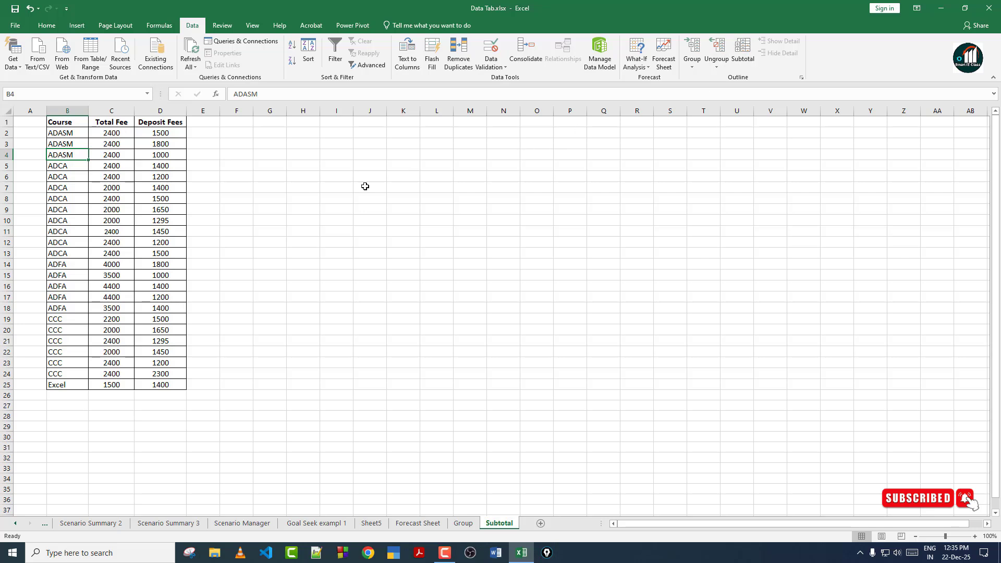
pyautogui.click(743, 52)
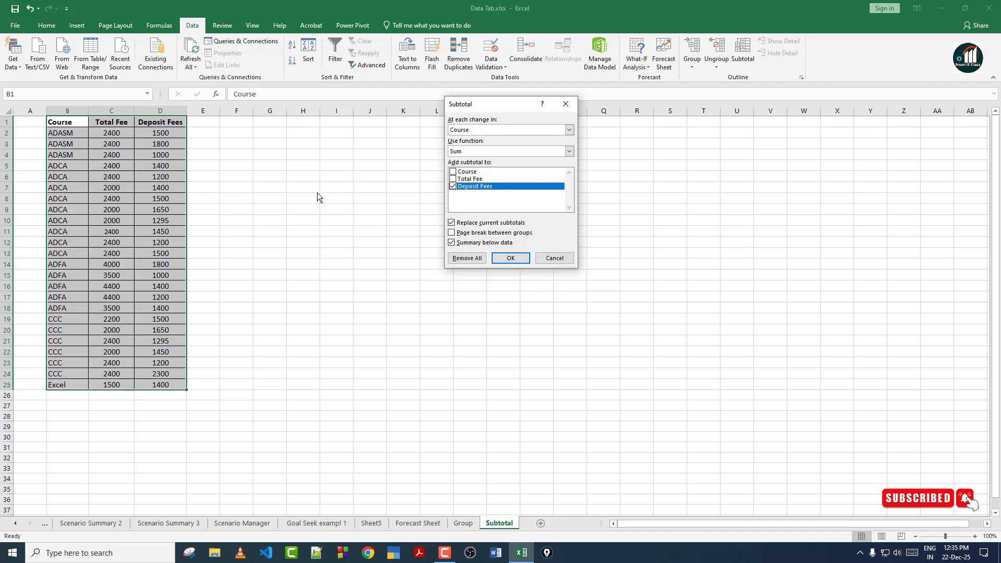
pyautogui.click(452, 179)
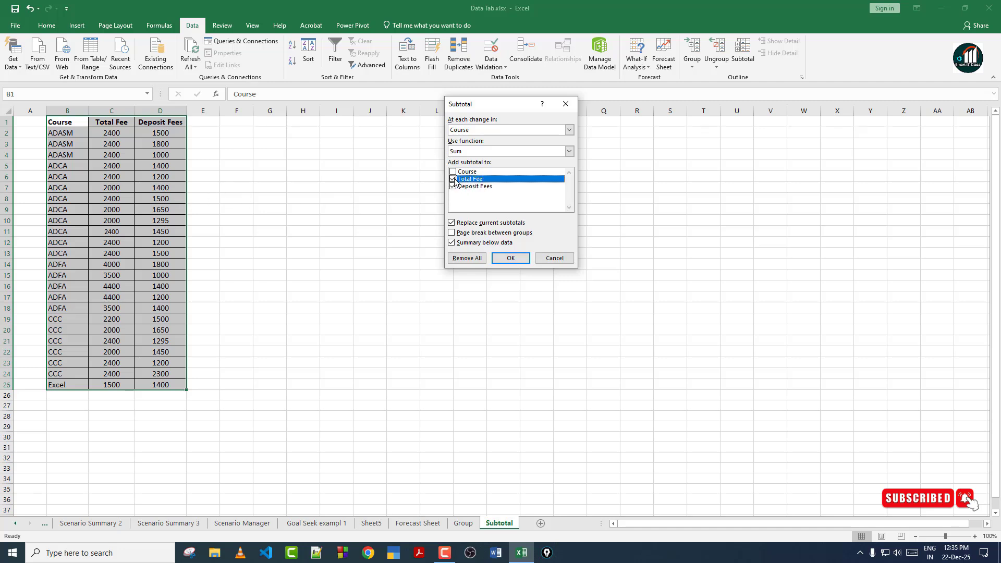
pyautogui.click(510, 258)
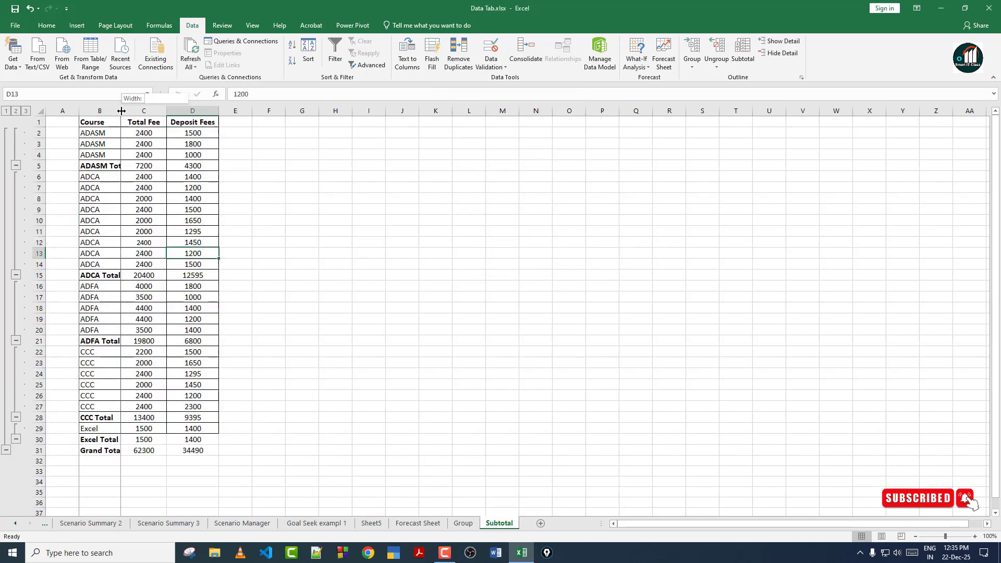
pyautogui.doubleClick(120, 111)
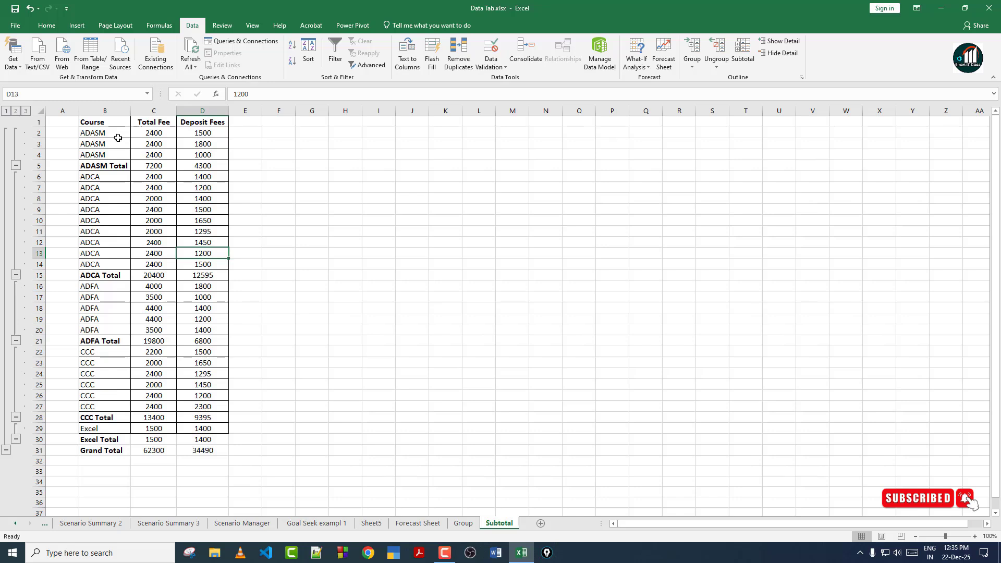
# Examine the Total Fee and Deposit Fees subtotals in the ADASM and ADCA total rows, and bring up the Review tools.
pyautogui.moveTo(91, 165); pyautogui.dragTo(157, 166)
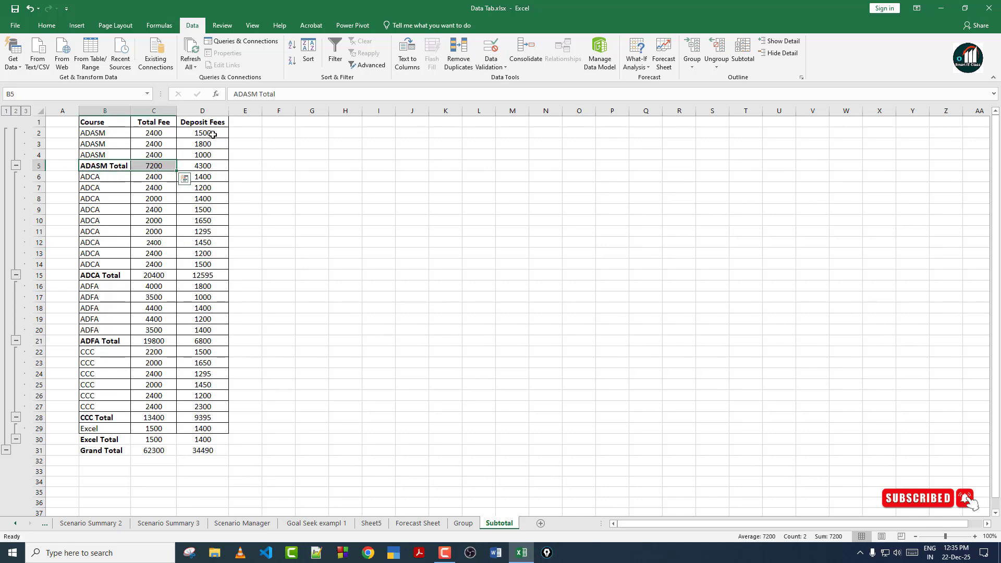
pyautogui.click(207, 166)
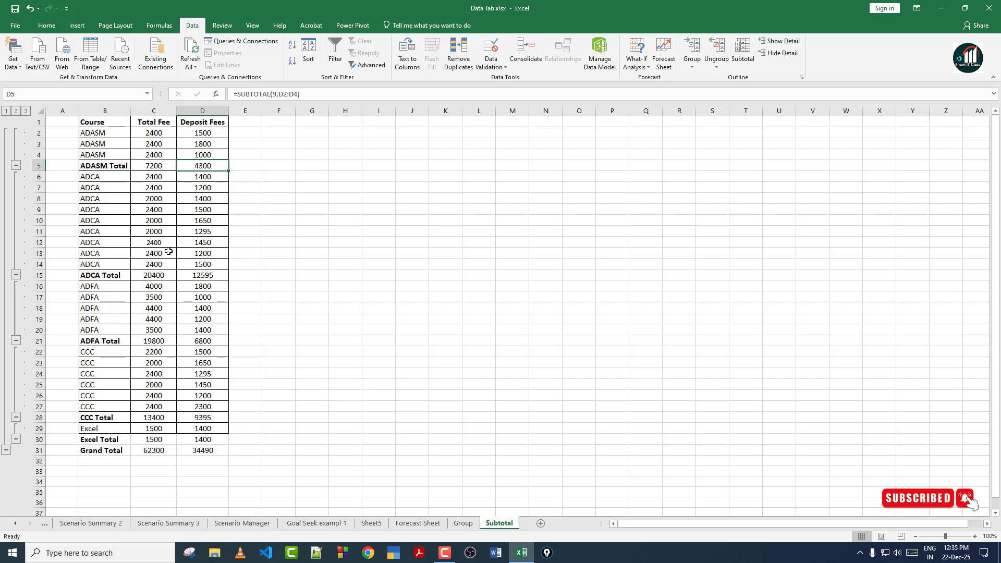
pyautogui.click(111, 275)
pyautogui.click(143, 276)
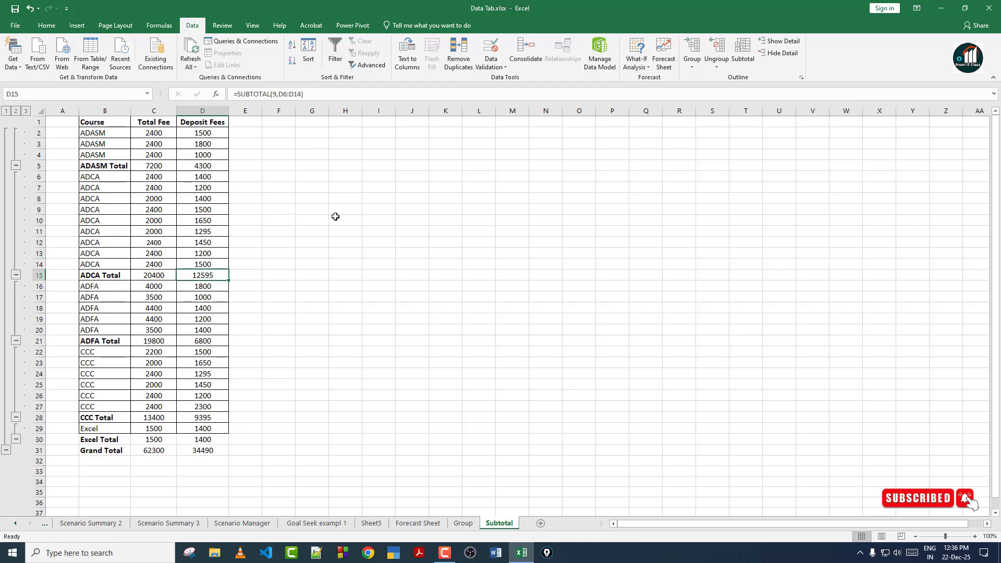
pyautogui.click(228, 27)
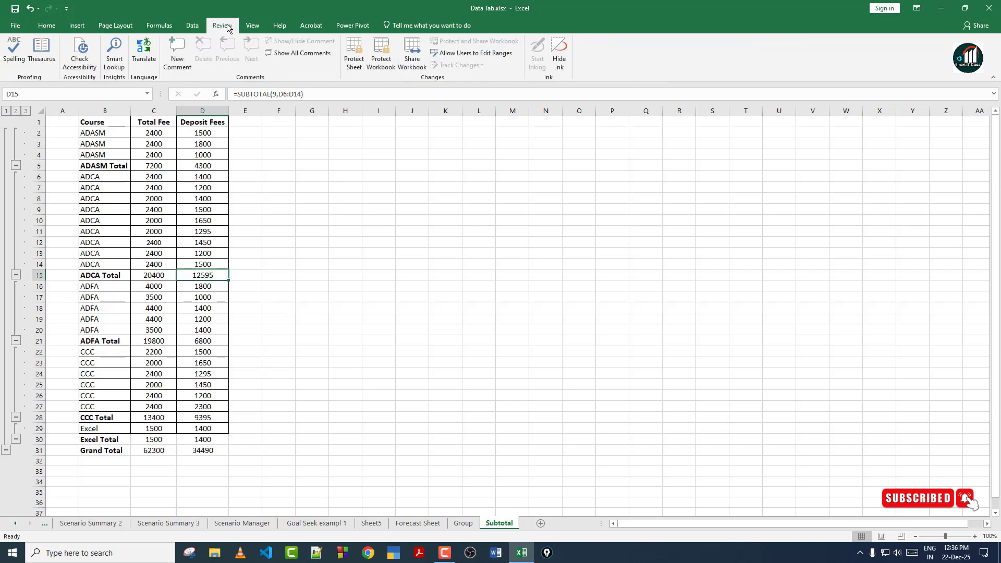